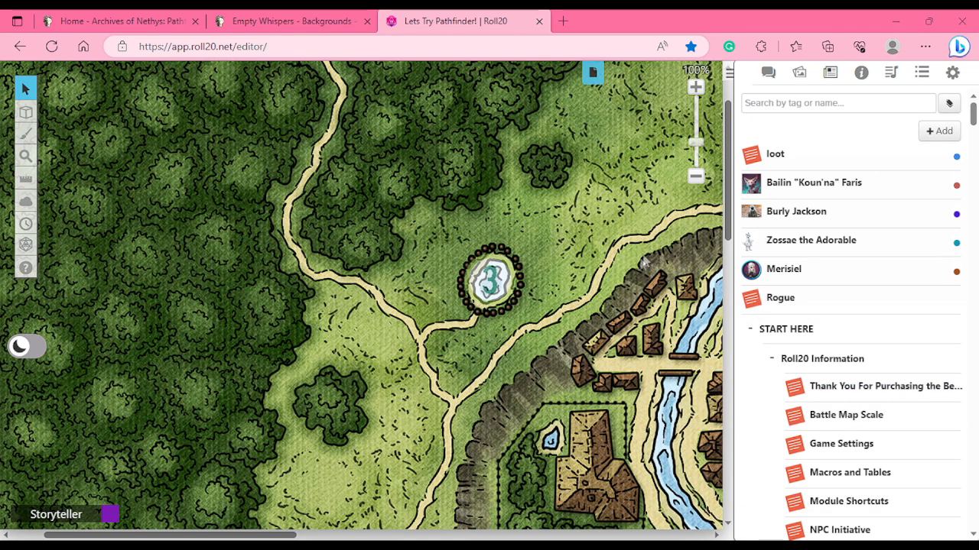
- Add a new character to the journal and save it with its default settings
click(932, 132)
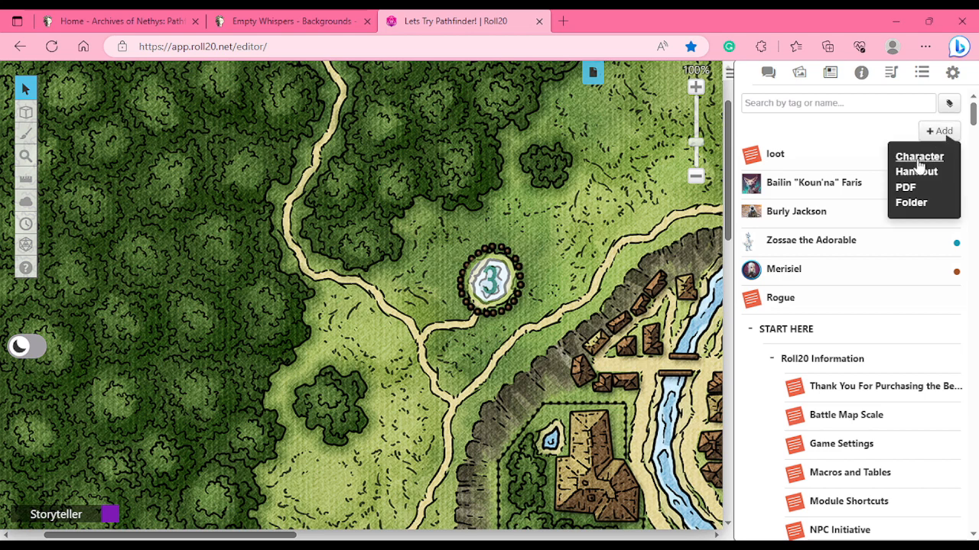
click(919, 157)
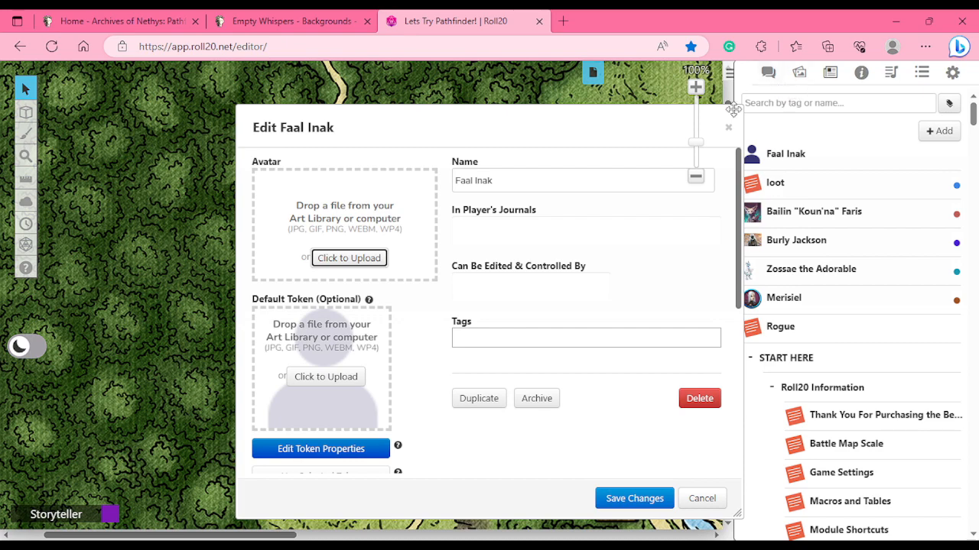
click(634, 498)
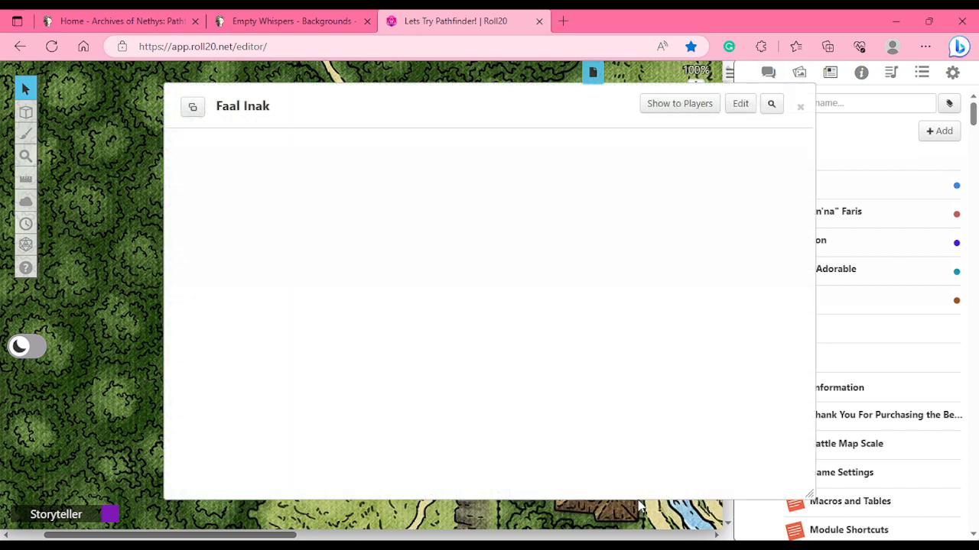
- Collapse the new character's sheet window, expand it again, and reposition it over the map
double_click(559, 99)
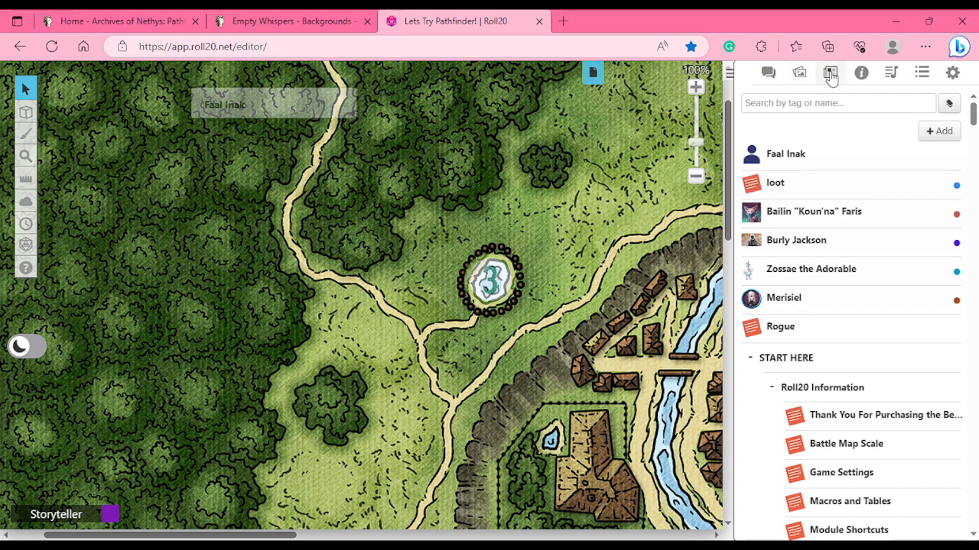
click(946, 135)
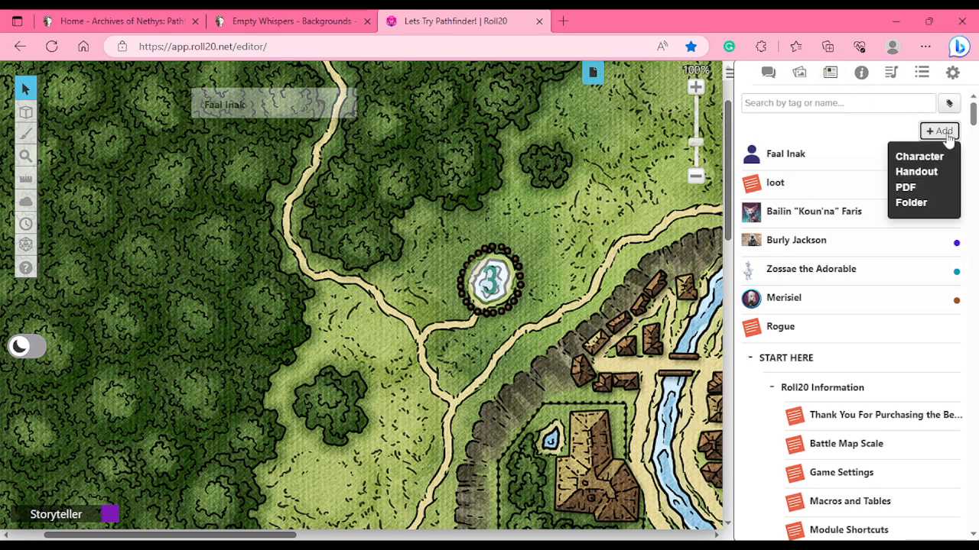
double_click(265, 99)
drag(479, 109, 404, 93)
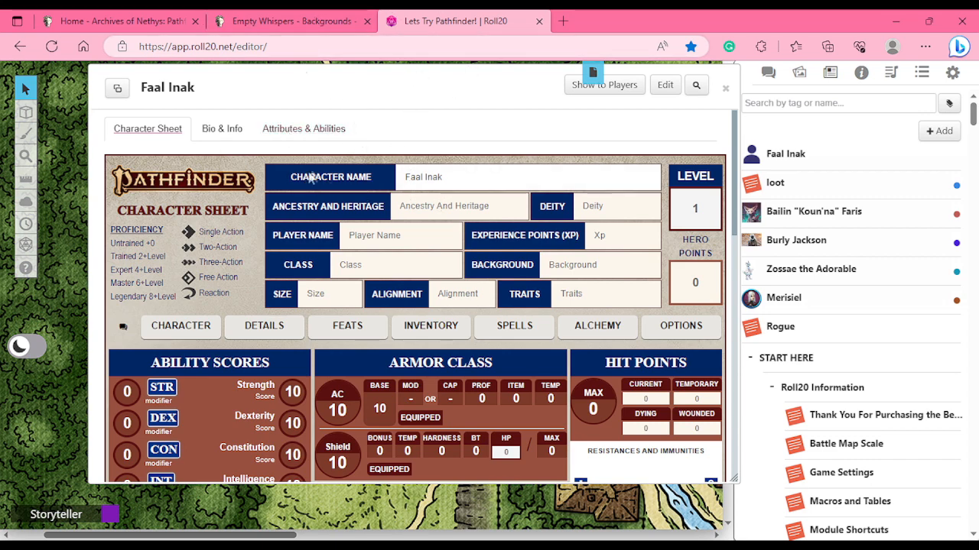
click(133, 30)
mouse_move(22, 113)
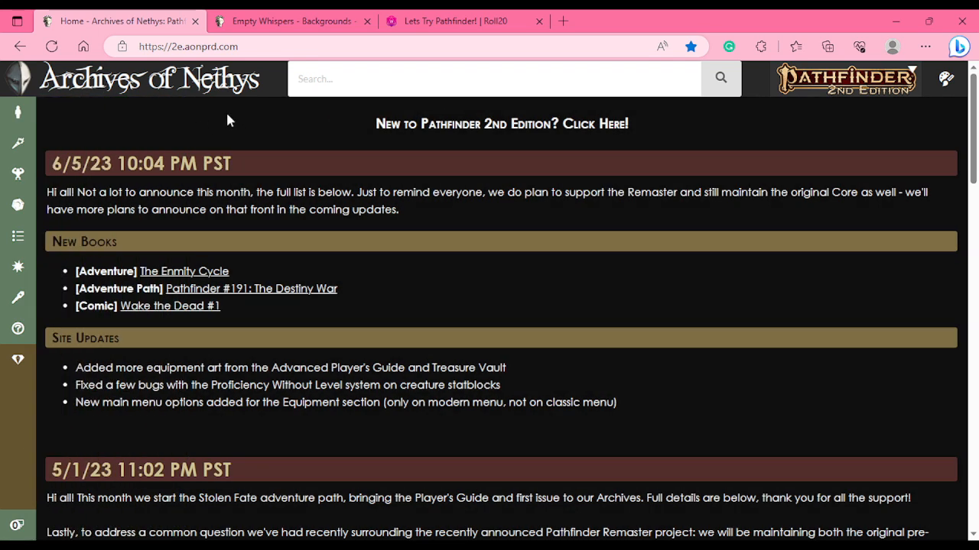
click(425, 23)
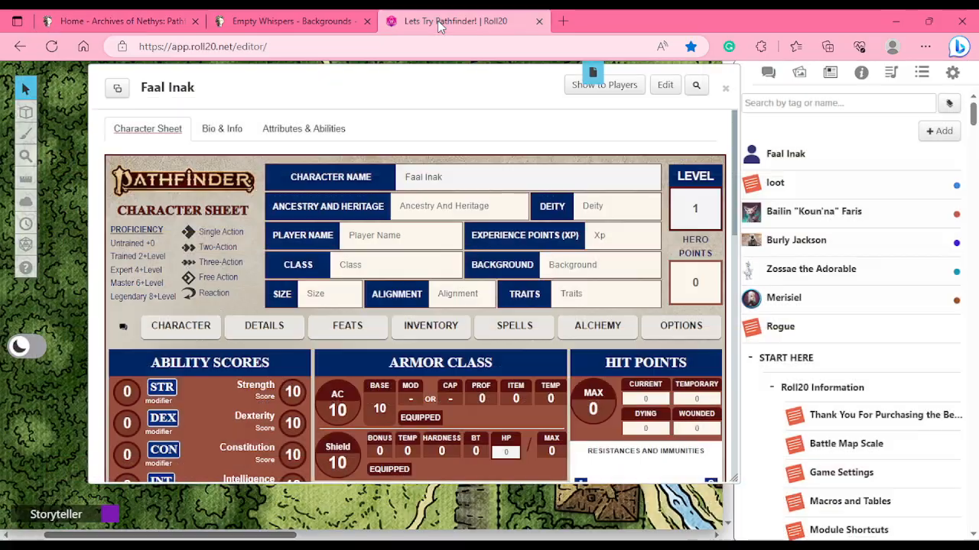
- Switch to the Archives of Nethys site and open the Ancestries page from its character creation options
click(115, 23)
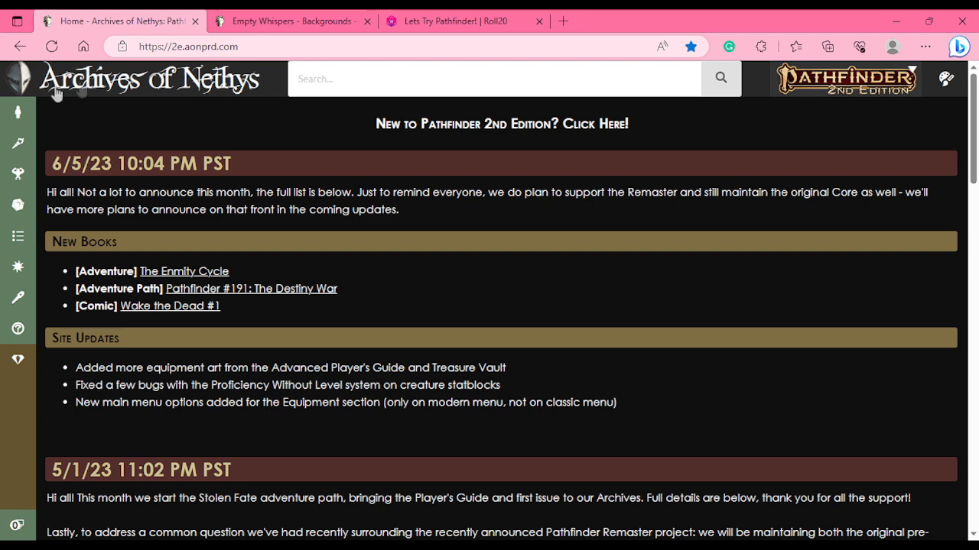
mouse_move(22, 112)
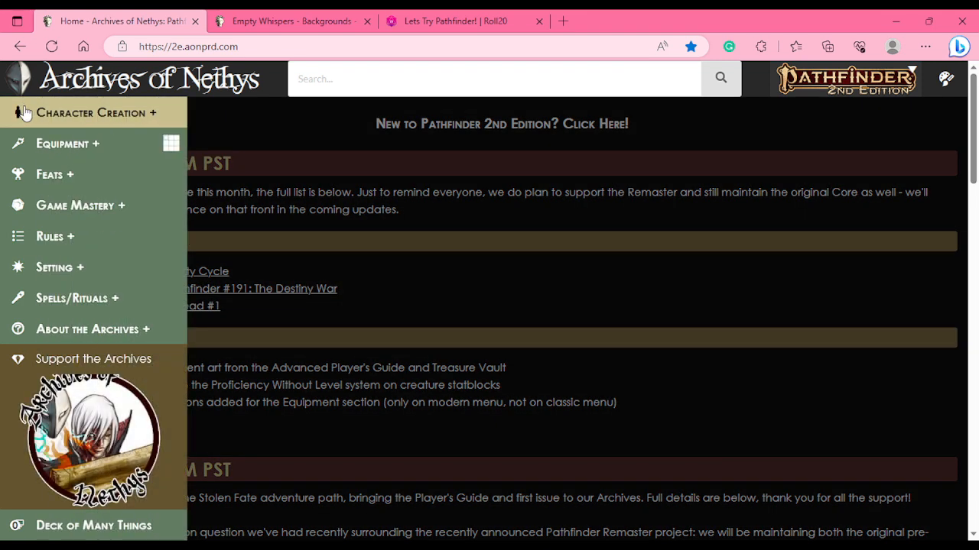
click(68, 116)
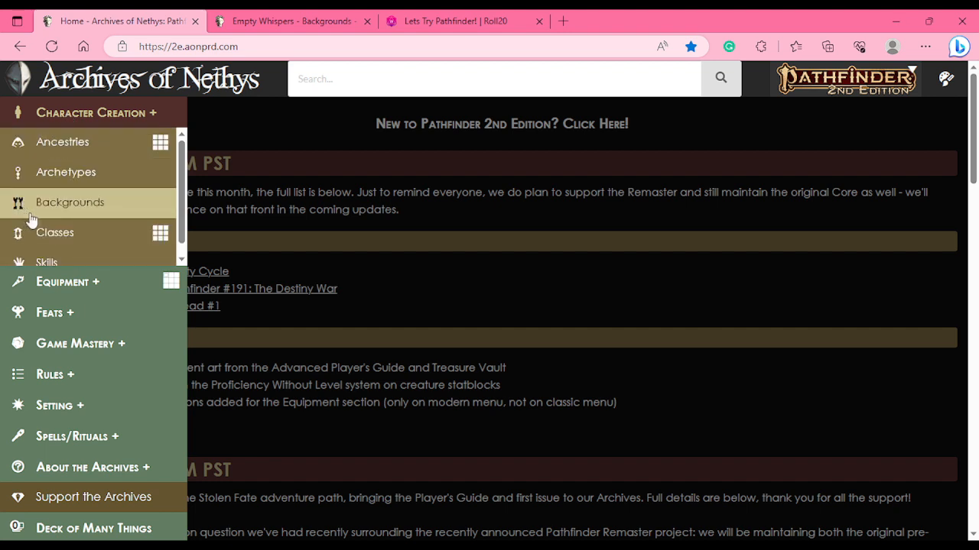
scroll(90, 214, down, 1)
scroll(86, 208, up, 1)
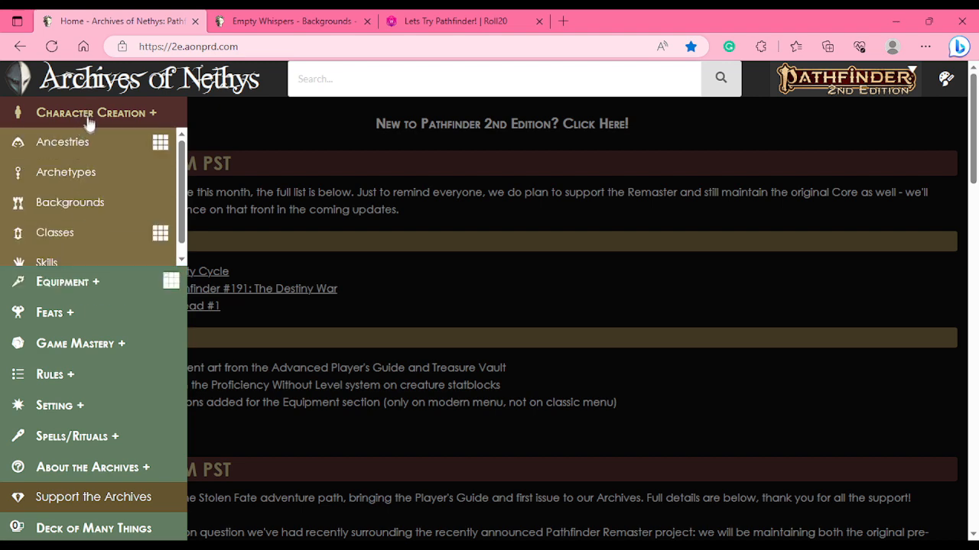
click(87, 145)
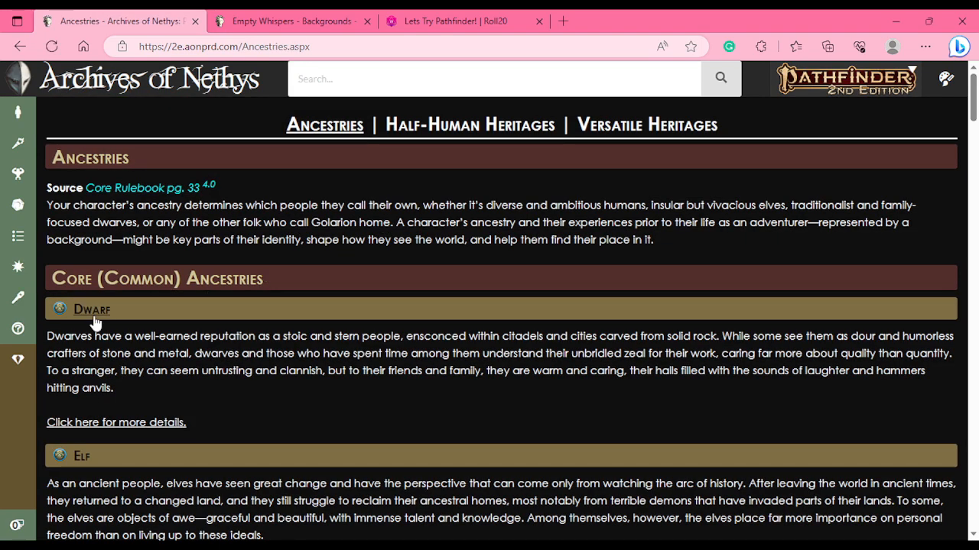
- Open the Dwarf ancestry and look through its description and mechanics
mouse_move(99, 319)
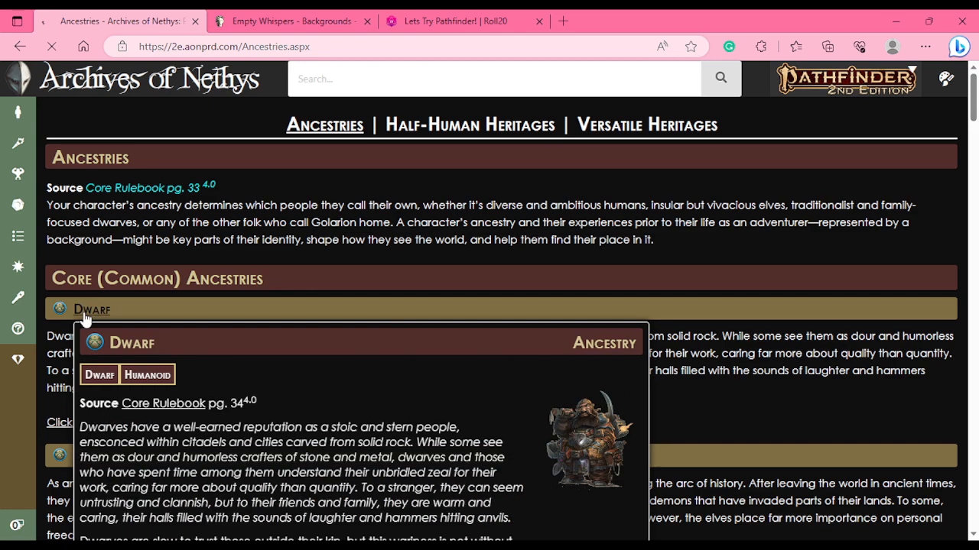
click(86, 314)
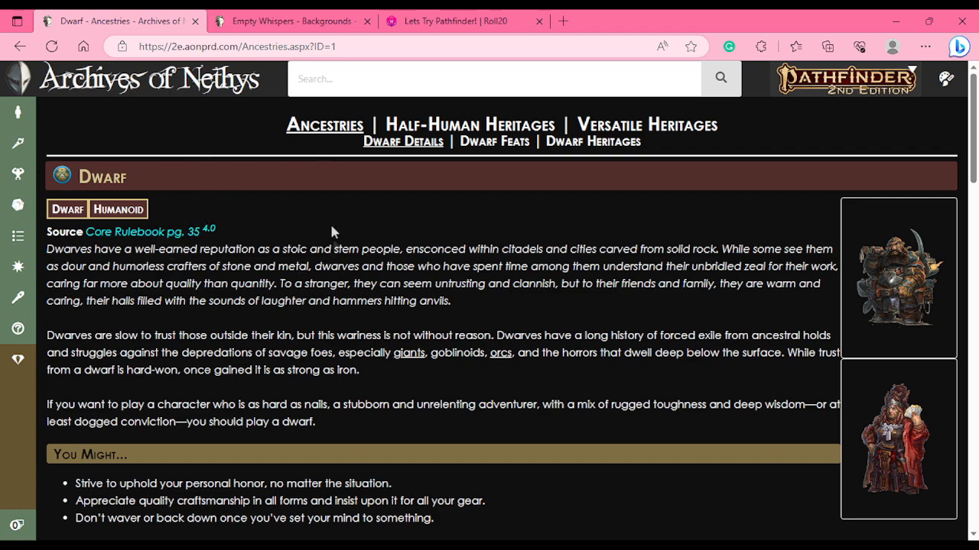
scroll(320, 337, down, 20)
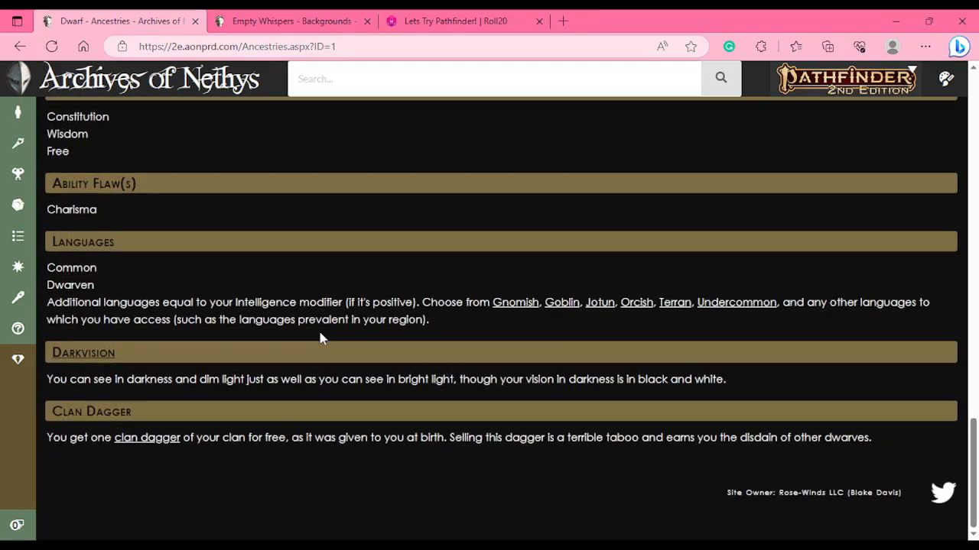
scroll(320, 337, up, 20)
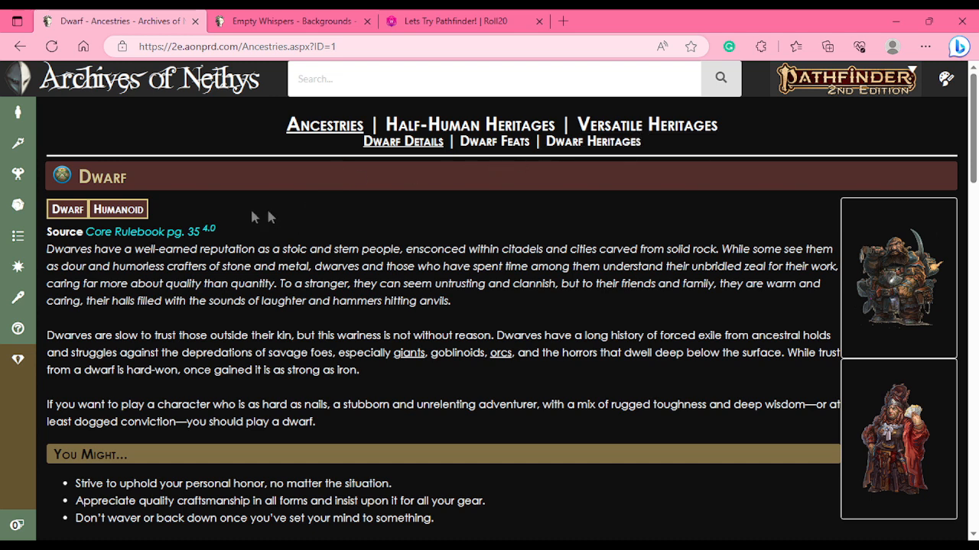
scroll(281, 199, down, 4)
scroll(283, 203, up, 4)
- Open the Dwarf Heritages page and look through the heritages available to a dwarf
click(616, 146)
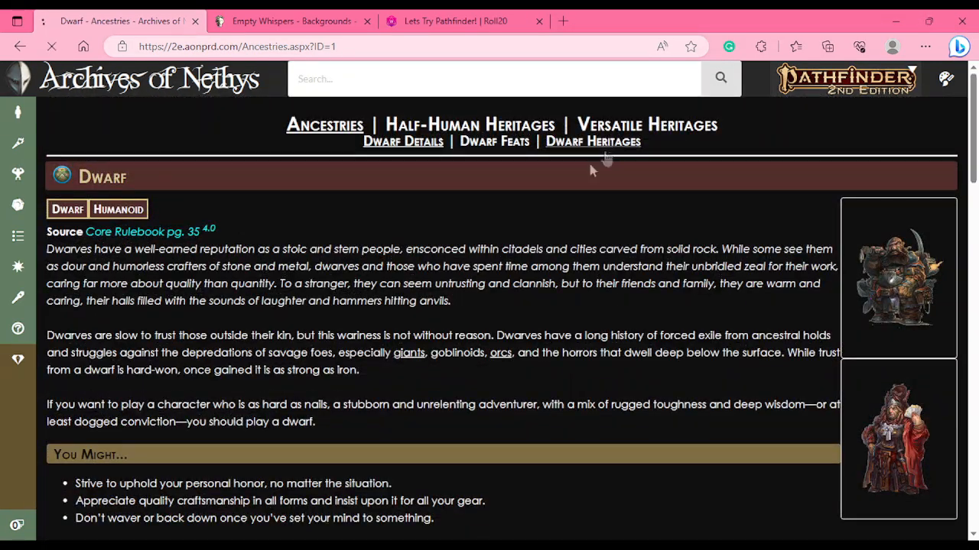
scroll(459, 235, down, 5)
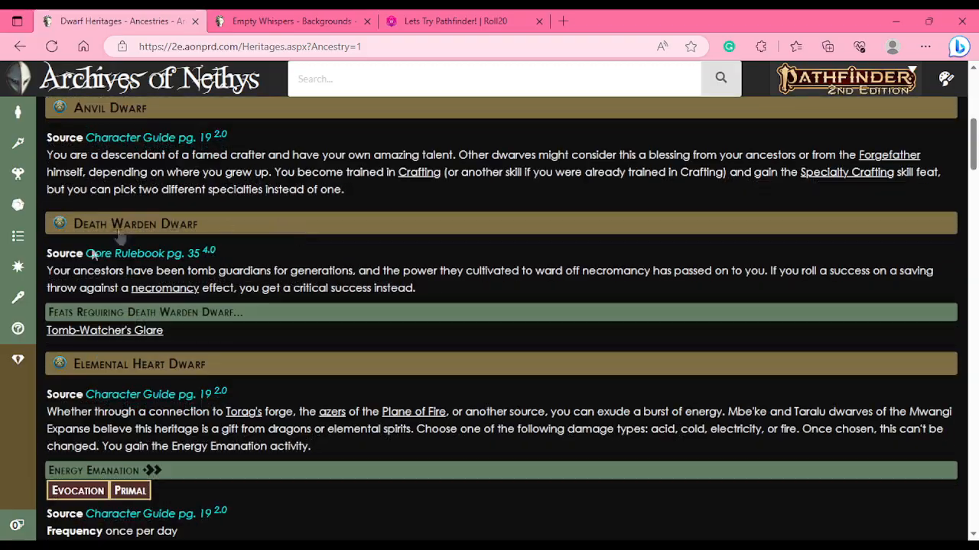
scroll(178, 235, down, 6)
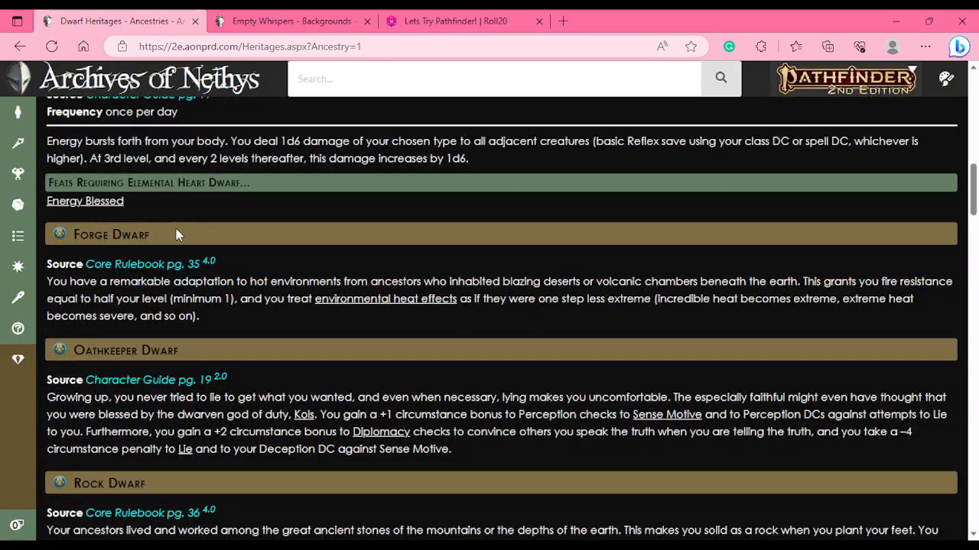
scroll(177, 235, down, 5)
scroll(176, 235, down, 4)
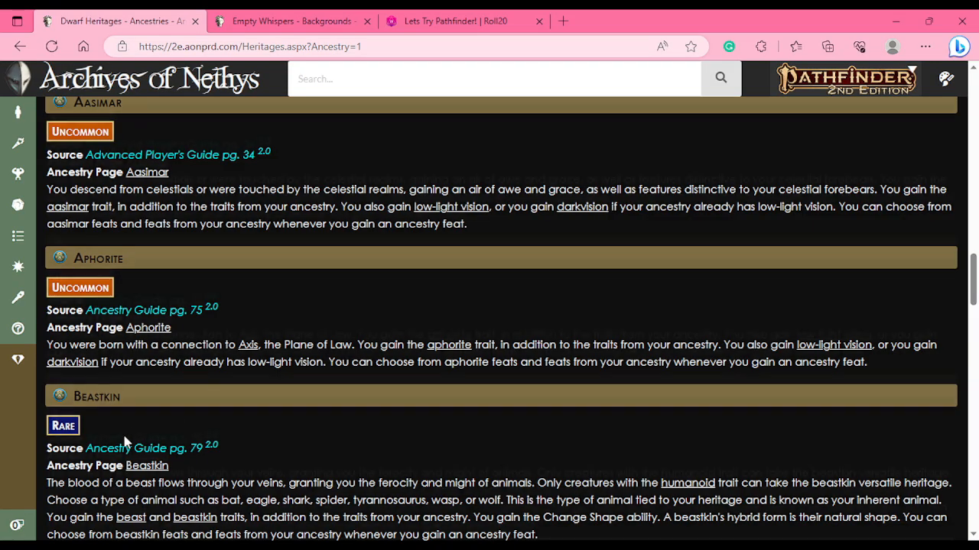
scroll(126, 442, down, 5)
scroll(219, 410, up, 6)
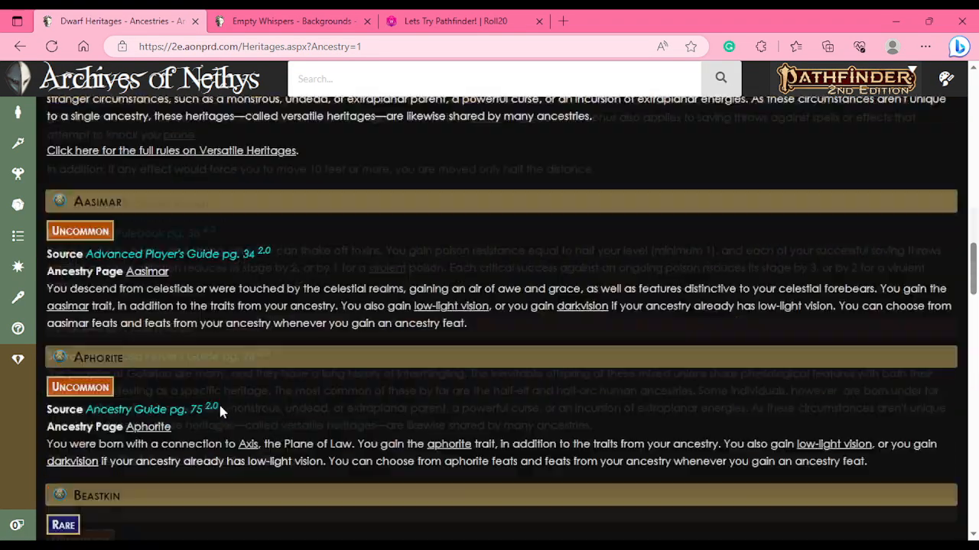
scroll(219, 411, up, 15)
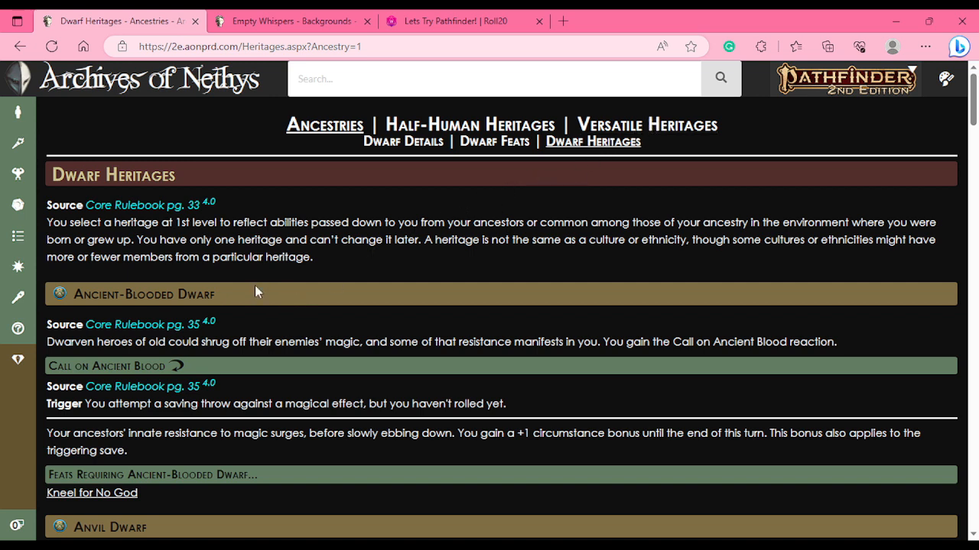
- Compare the dwarf-specific heritages with the introduction to the Versatile Heritages section
mouse_move(110, 299)
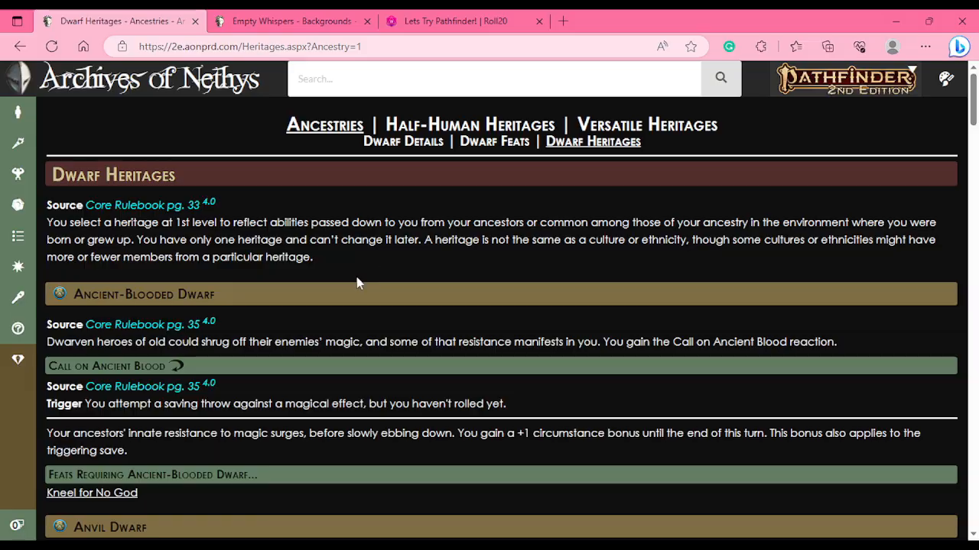
scroll(354, 287, down, 15)
scroll(348, 293, up, 5)
scroll(346, 290, up, 5)
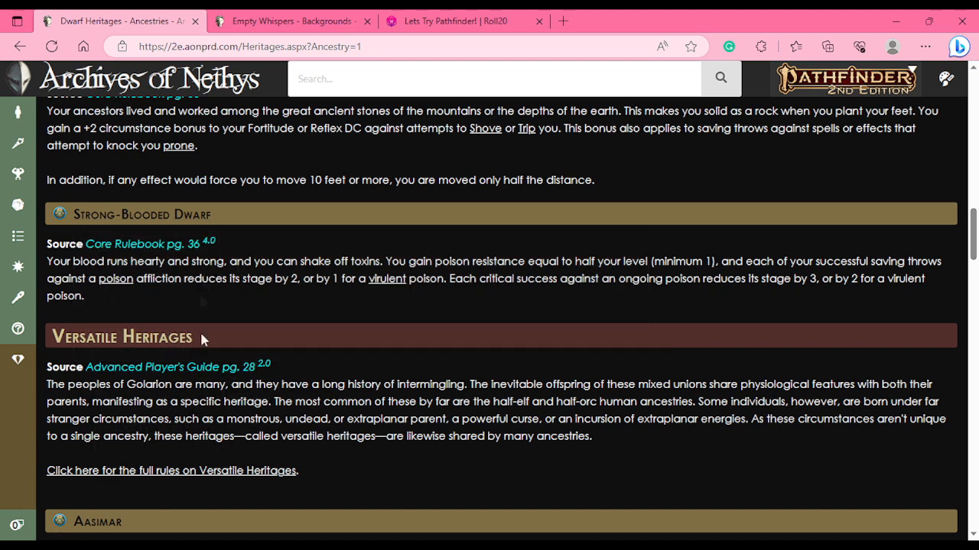
mouse_move(213, 375)
scroll(286, 366, up, 20)
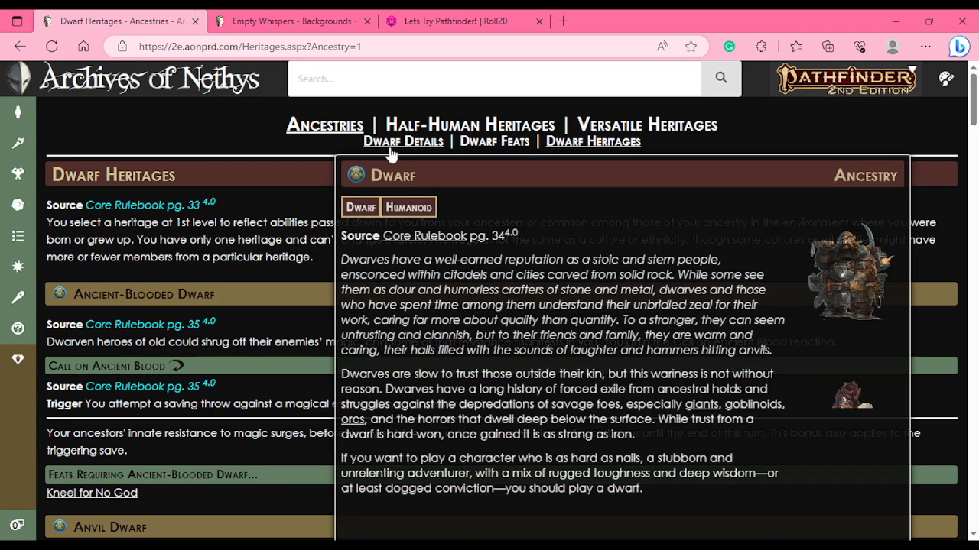
- Return to the Dwarf Details page and check the hit points under Dwarf Mechanics
mouse_move(393, 148)
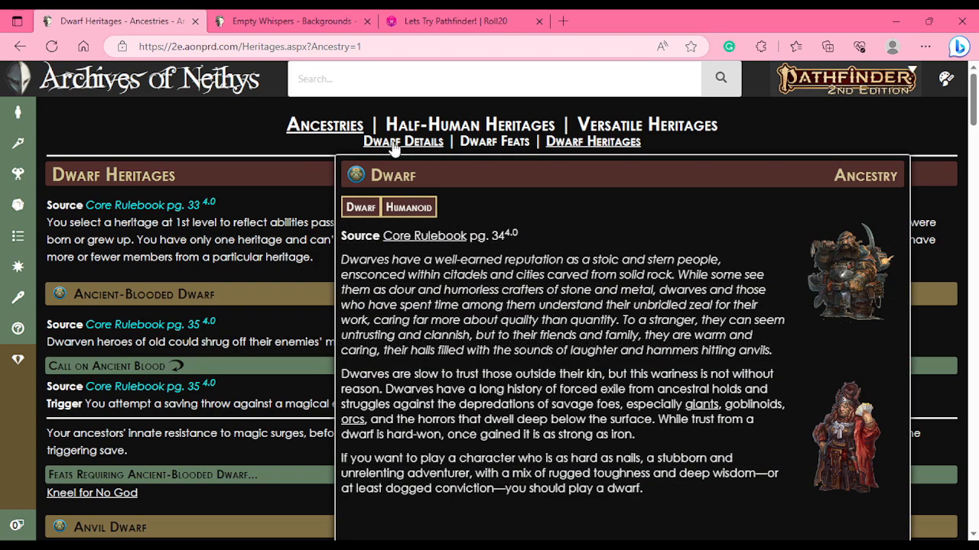
click(393, 148)
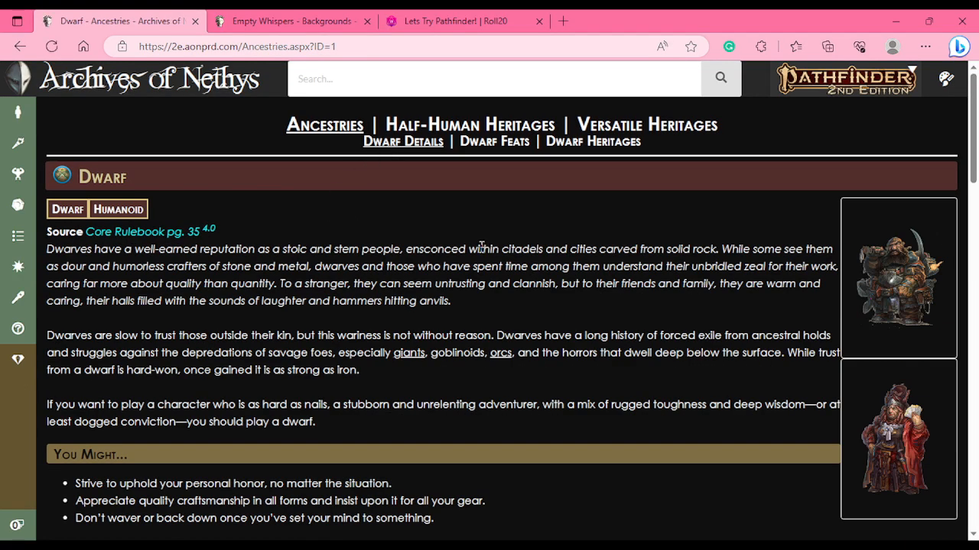
scroll(481, 248, down, 15)
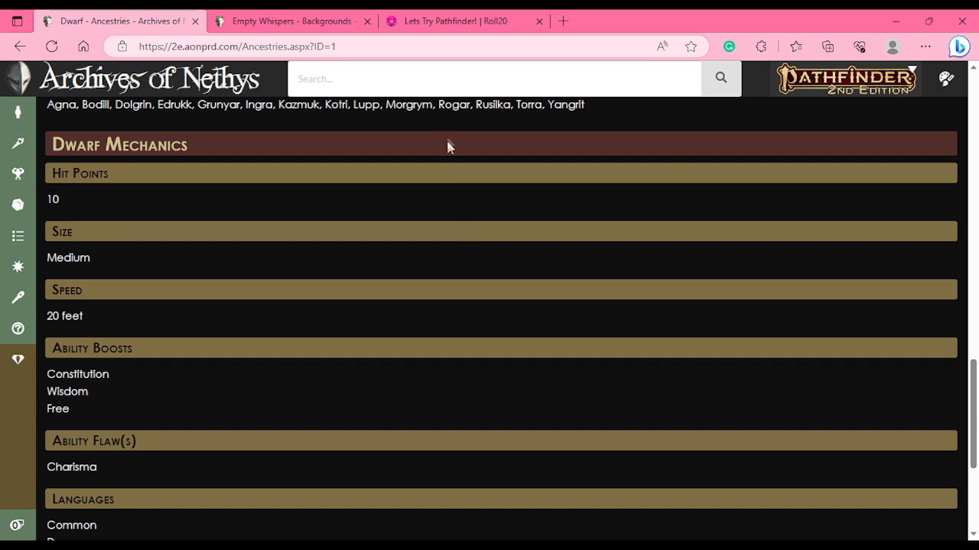
- Switch back to the Roll20 character sheet and set the ancestry hit points to 10 in the Hit Points breakdown
click(463, 22)
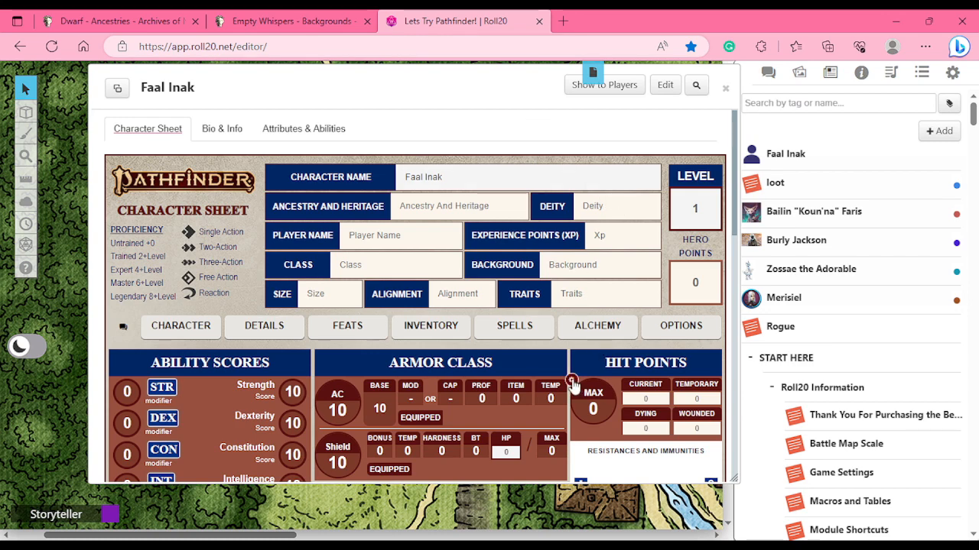
click(572, 382)
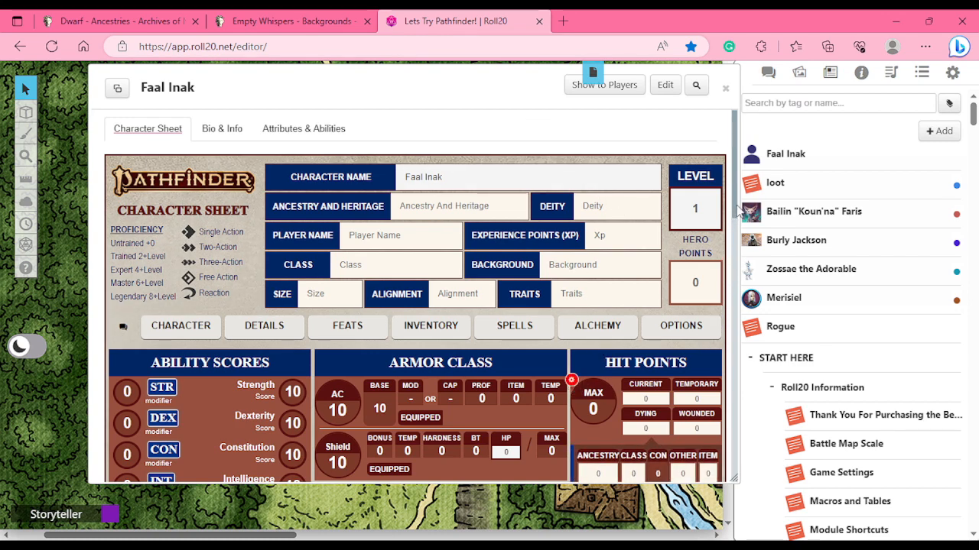
scroll(735, 237, down, 2)
drag(737, 237, 737, 251)
drag(504, 88, 467, 90)
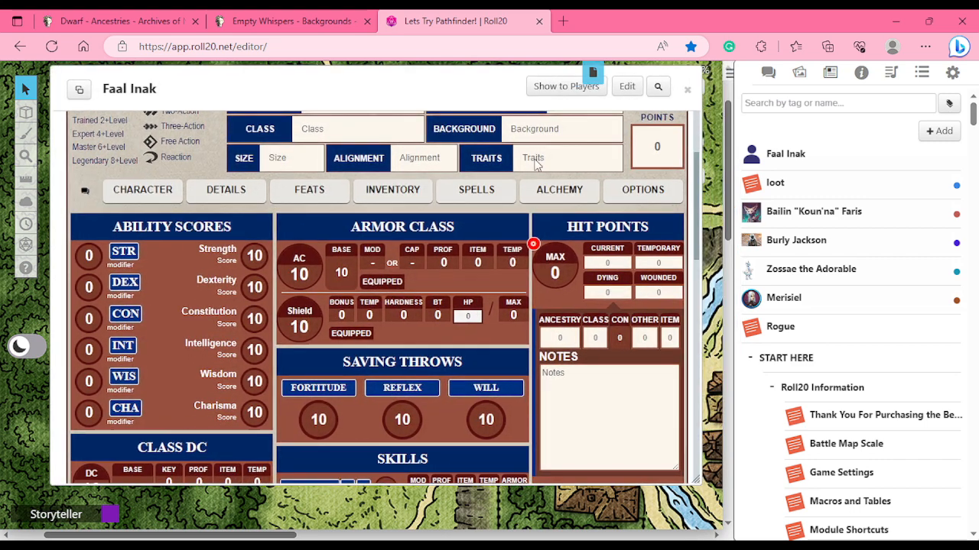
click(565, 340)
text(10)
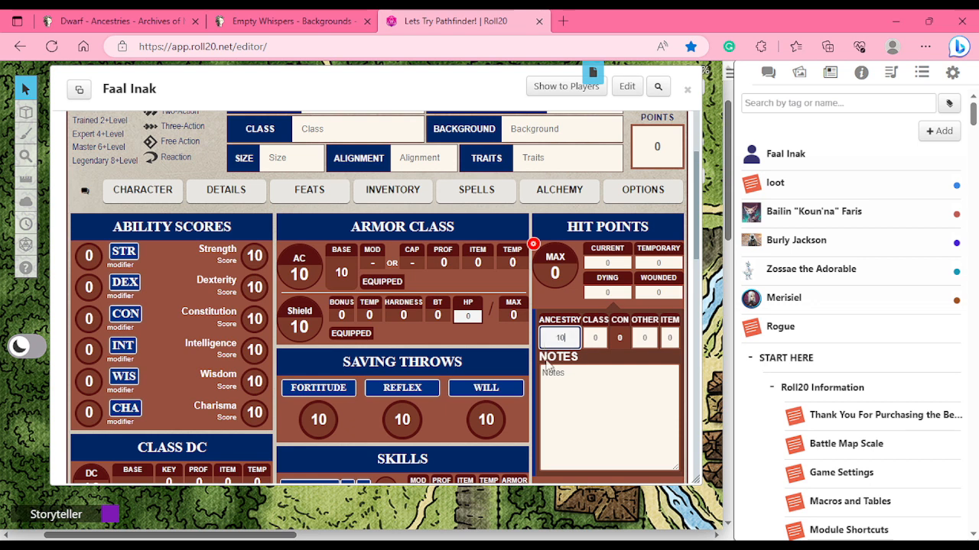
click(602, 337)
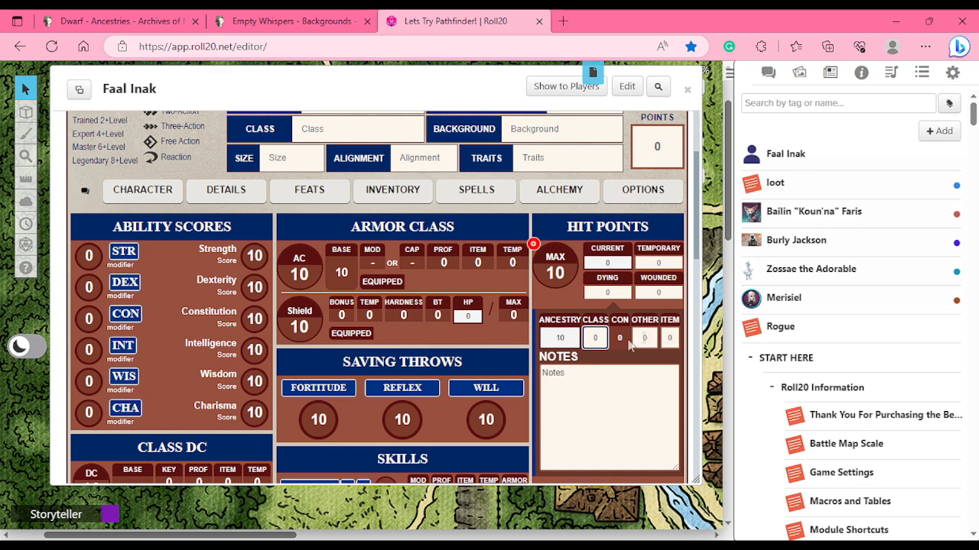
click(544, 251)
click(534, 245)
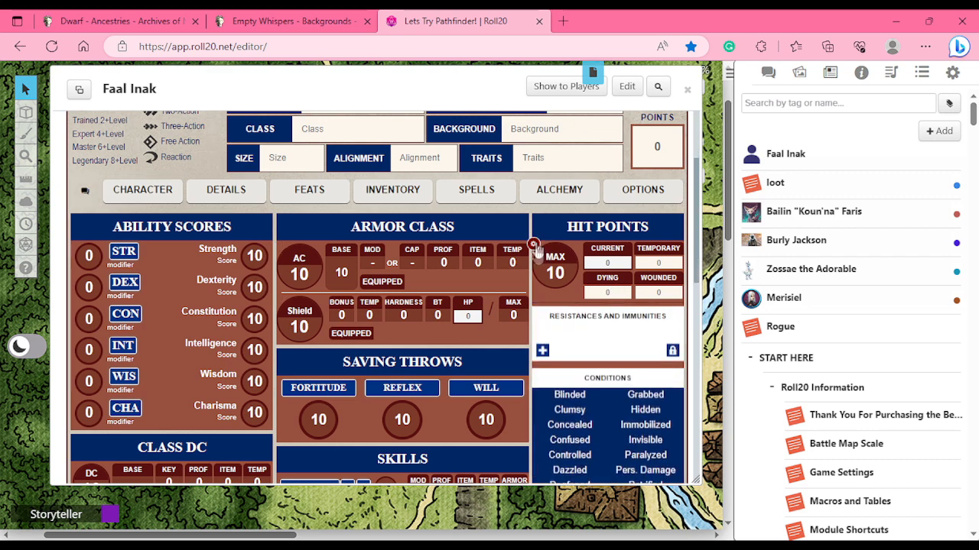
click(605, 293)
text(2121)
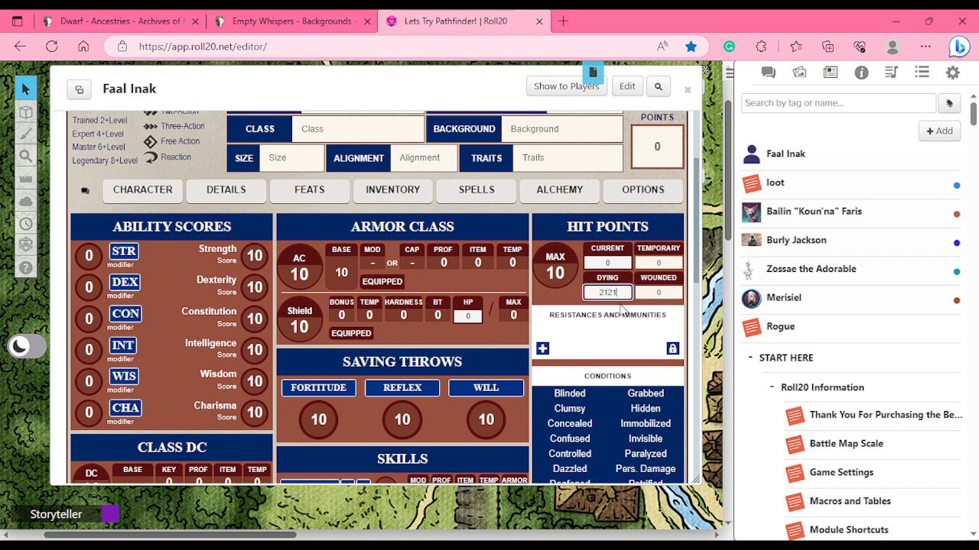
drag(620, 293, 566, 297)
key(BackSpace)
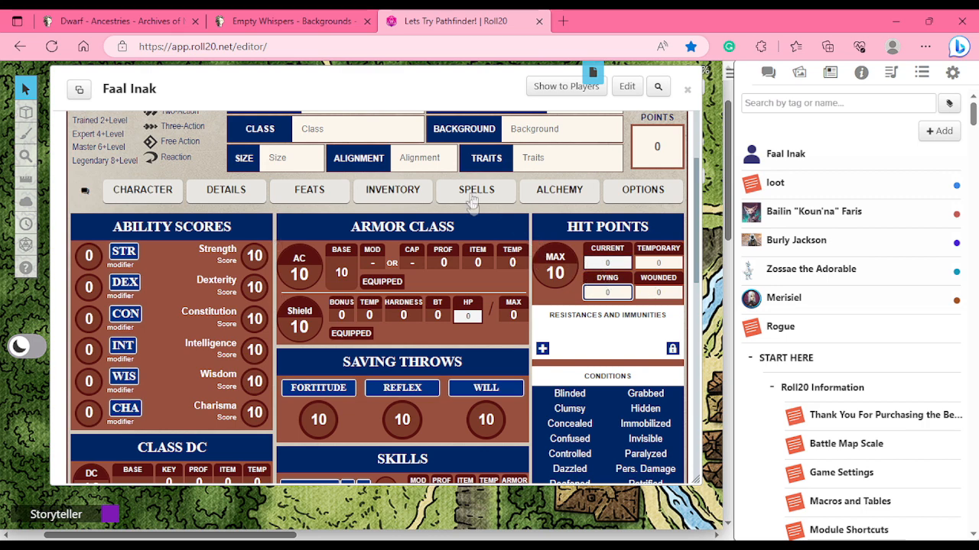
- Check the dwarf's size on the Archives of Nethys page and set the character's size to Medium in Roll20
click(122, 22)
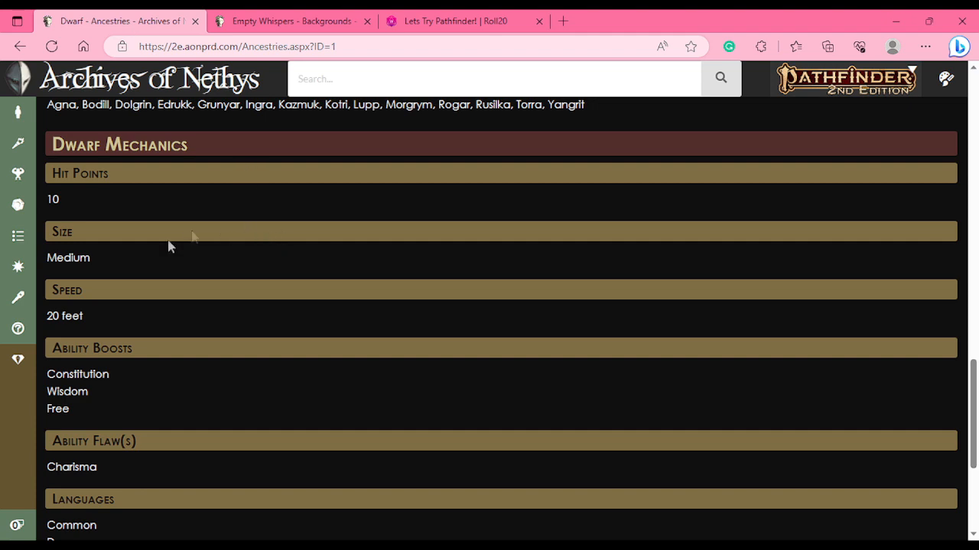
click(455, 21)
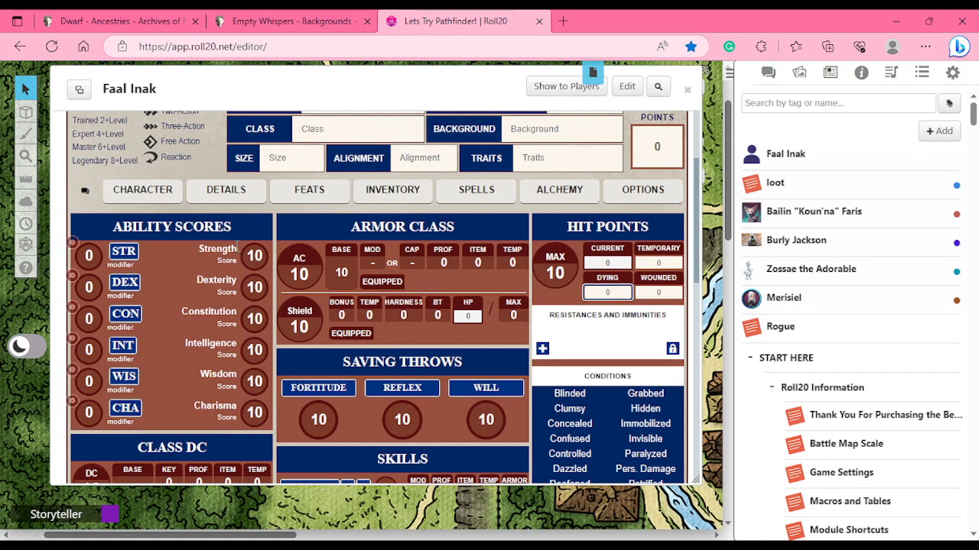
click(281, 161)
text(Medium)
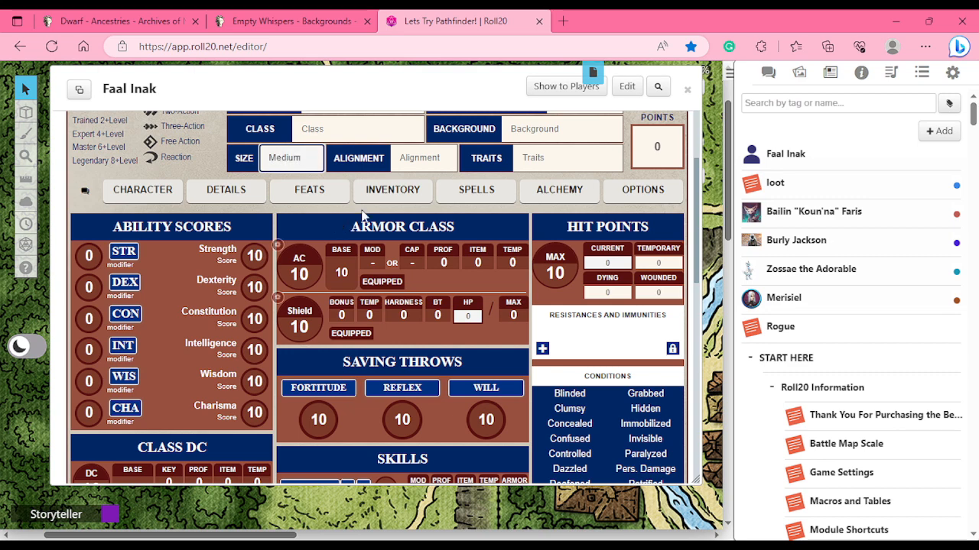
- Enter the player's name in the header of the character sheet
scroll(511, 277, up, 3)
click(364, 234)
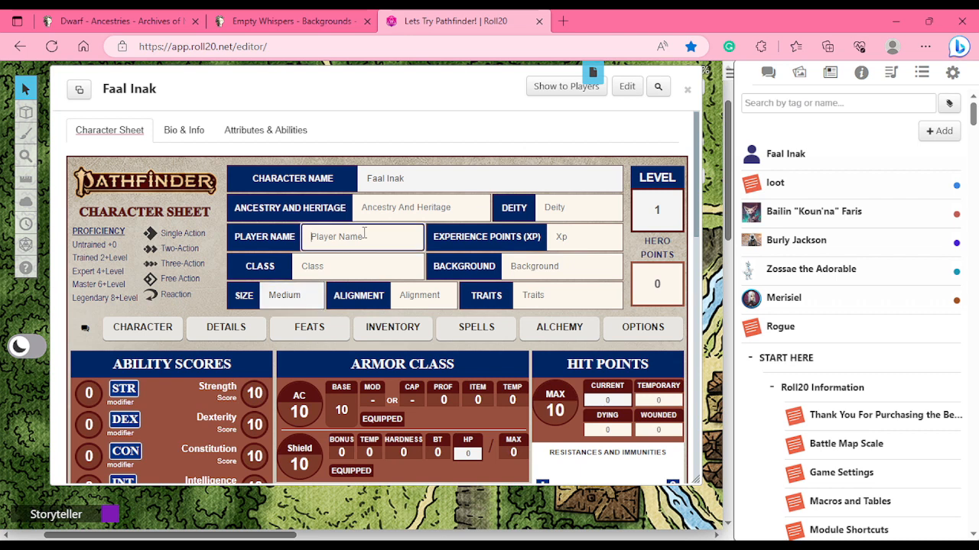
text(Kalvin)
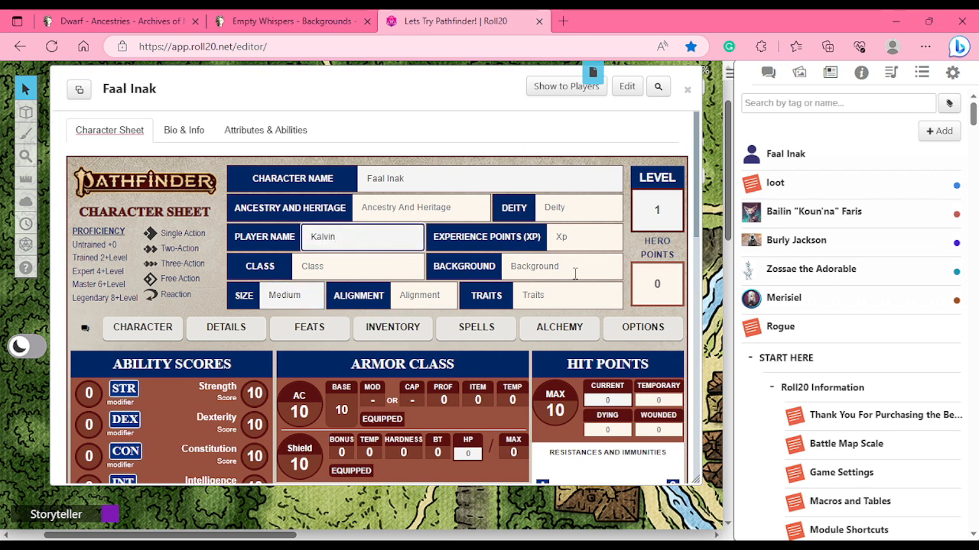
- Check the dwarf's speed on the Archives of Nethys page and set the base speed to 20 on the Roll20 sheet
click(133, 21)
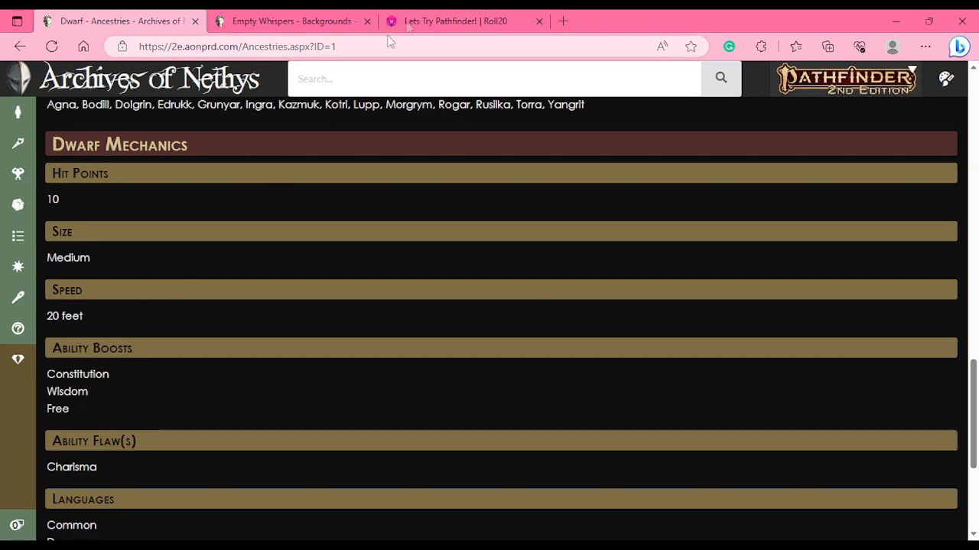
click(440, 21)
scroll(162, 356, down, 5)
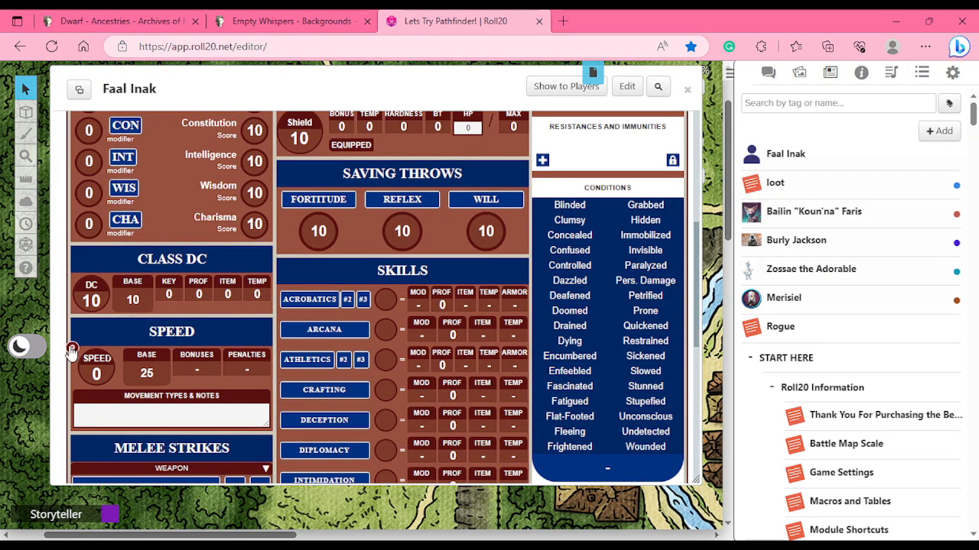
click(150, 373)
double_click(165, 379)
text(20)
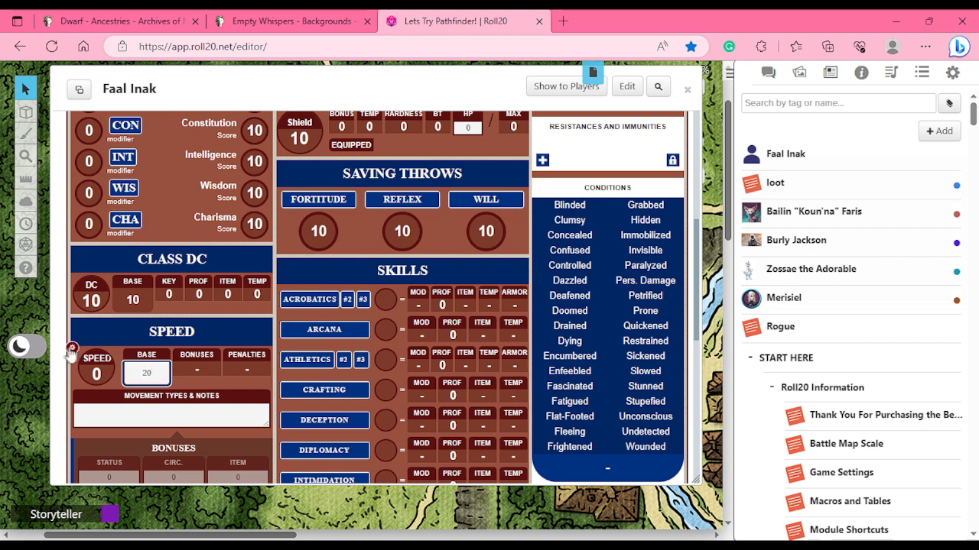
click(74, 350)
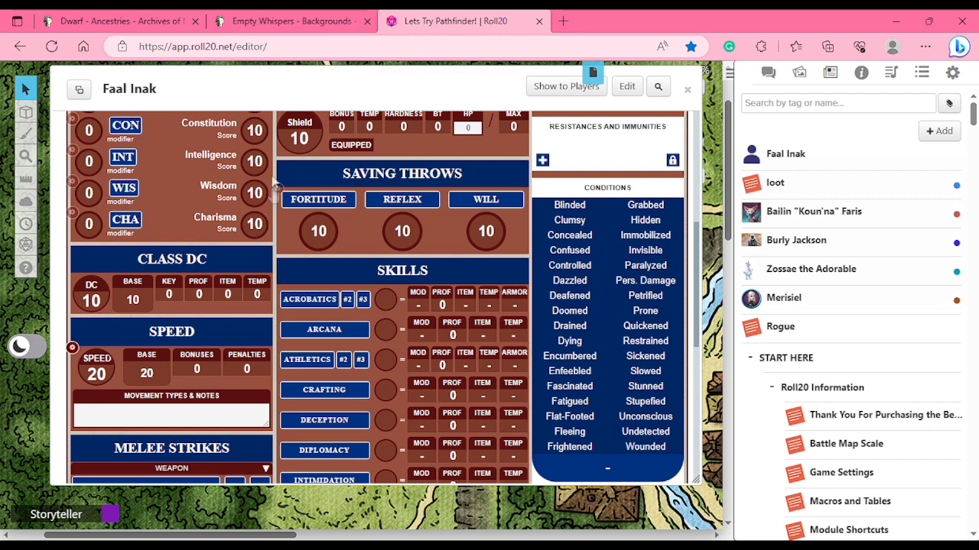
- Switch to the Archives of Nethys dwarf page and review the ability boosts and ability flaw under Dwarf Mechanics
click(138, 20)
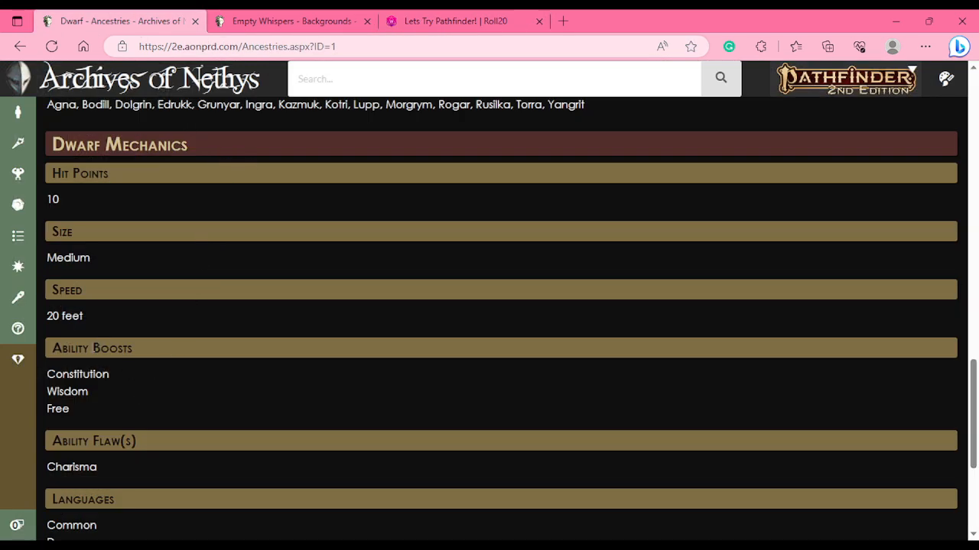
drag(53, 349, 117, 352)
drag(52, 442, 160, 443)
click(192, 384)
drag(48, 374, 104, 372)
drag(49, 391, 74, 411)
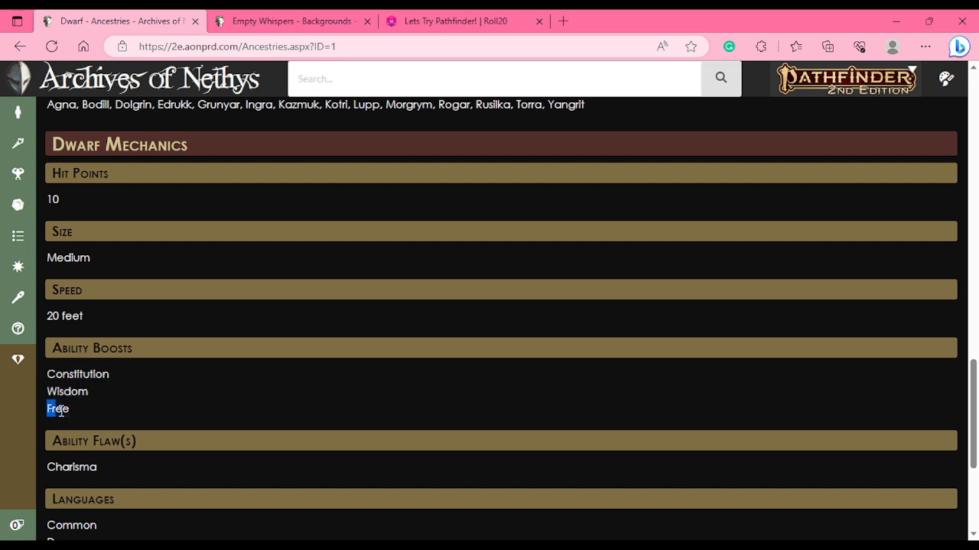
click(271, 403)
drag(56, 448, 137, 443)
click(152, 469)
drag(46, 473, 100, 471)
click(110, 471)
- Return to the Roll20 character sheet and set the Constitution base score to 12
click(447, 23)
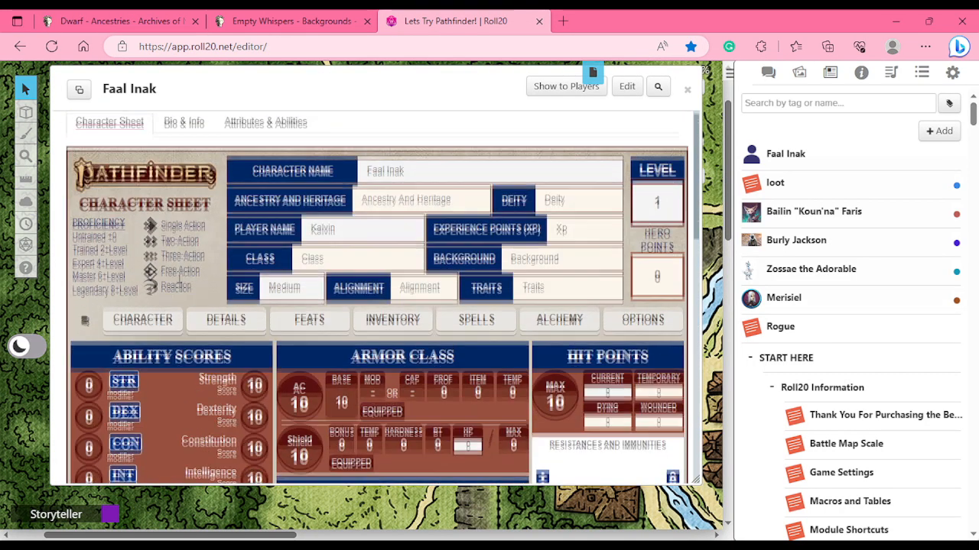
drag(694, 209, 690, 274)
click(118, 20)
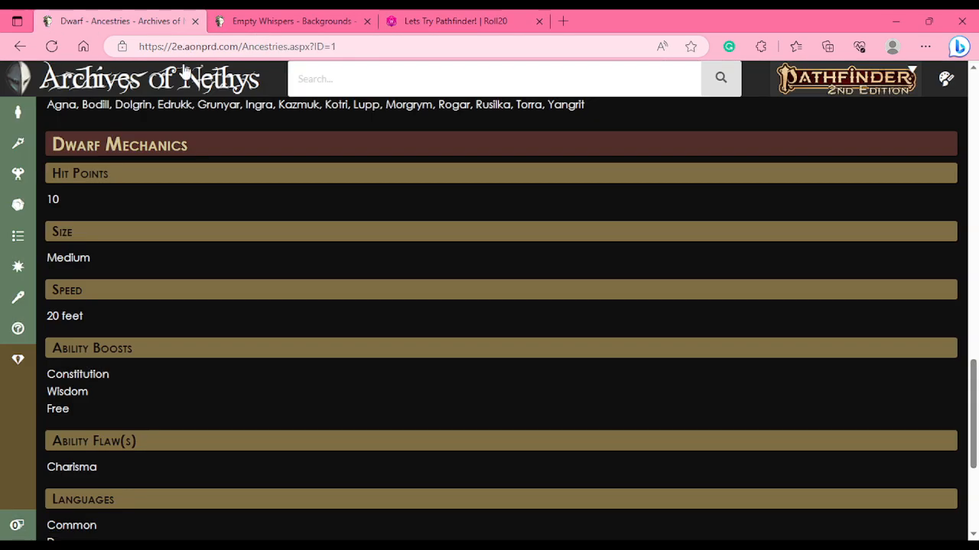
click(476, 23)
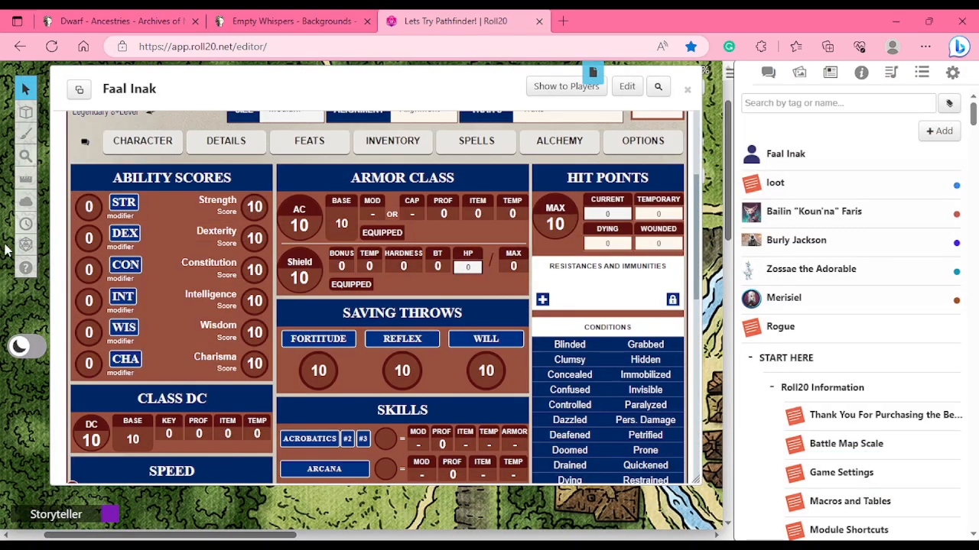
mouse_move(25, 244)
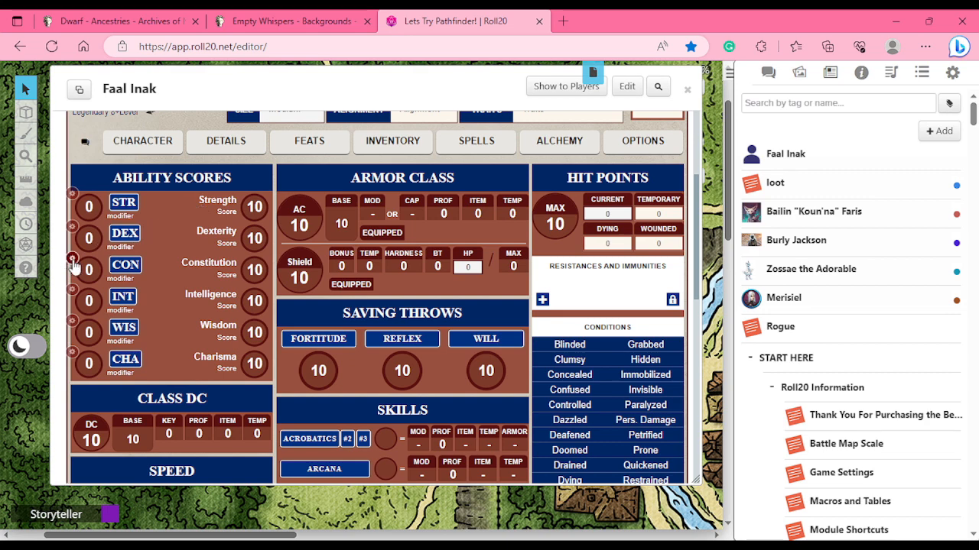
click(72, 259)
click(110, 319)
text(2)
click(143, 349)
click(74, 260)
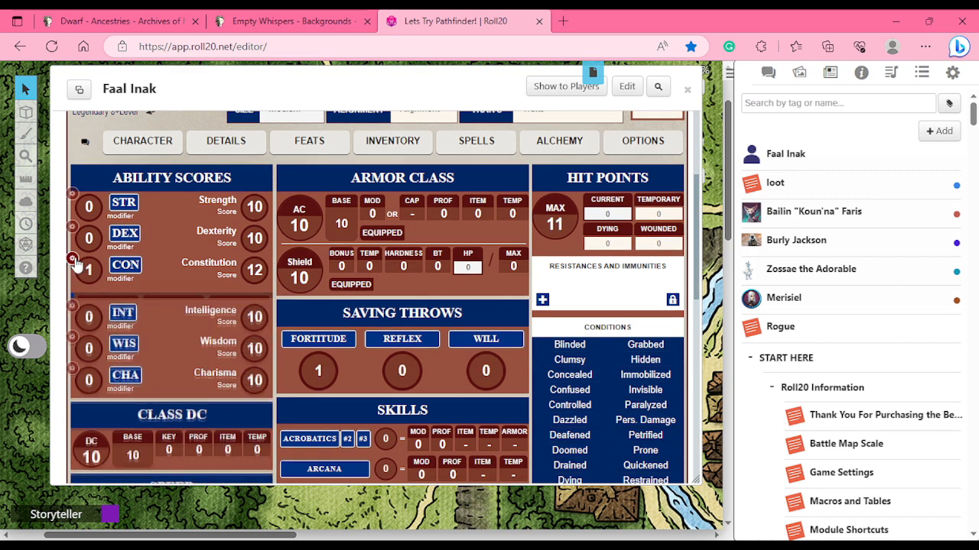
- Set the Wisdom base score to 12 and close its details
click(72, 320)
click(117, 380)
click(115, 381)
text(2)
click(72, 321)
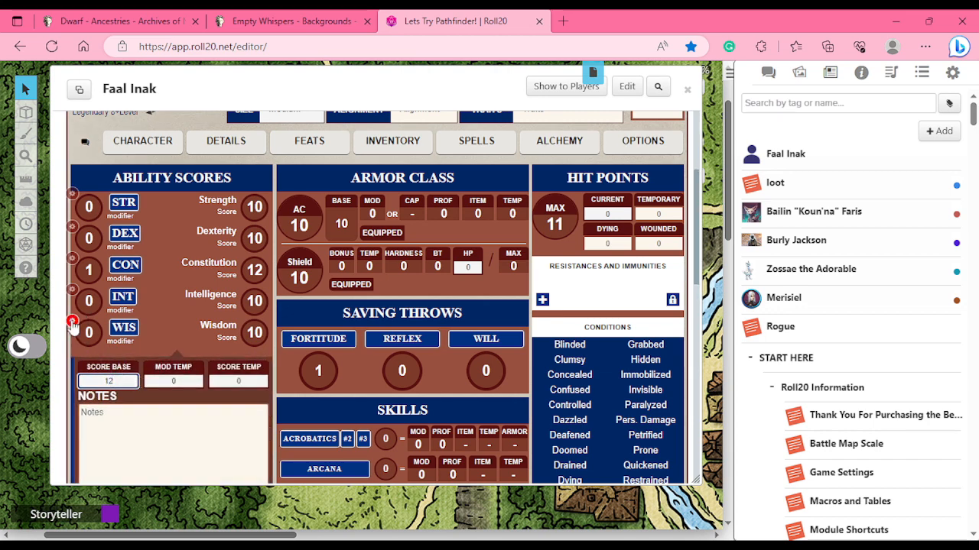
- Apply the ability flaw by setting the Charisma base score to 8
click(72, 353)
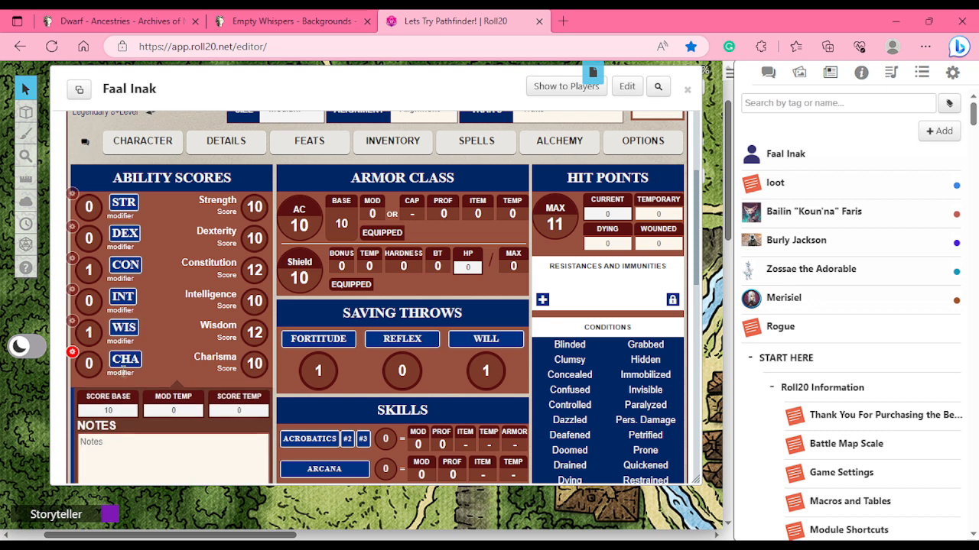
double_click(107, 413)
key(BackSpace)
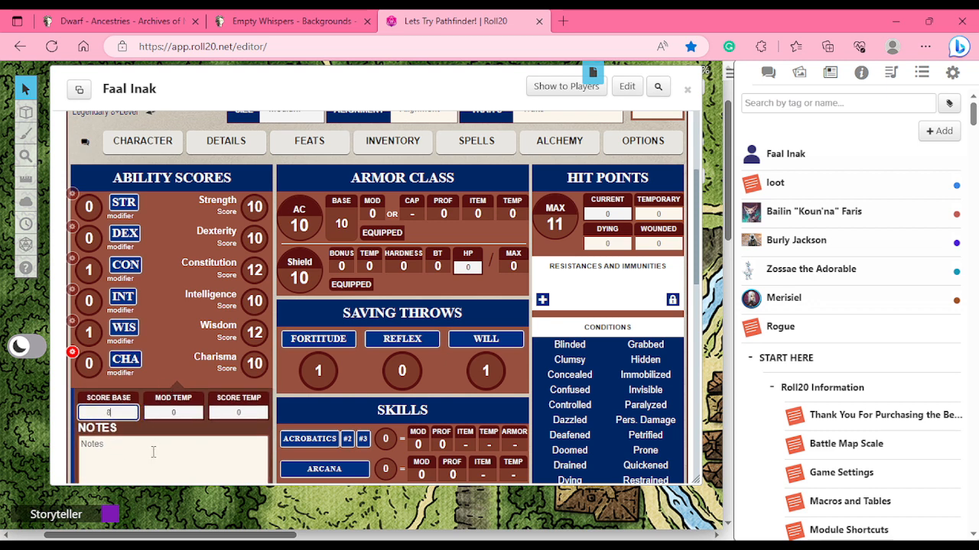
text(8)
click(72, 353)
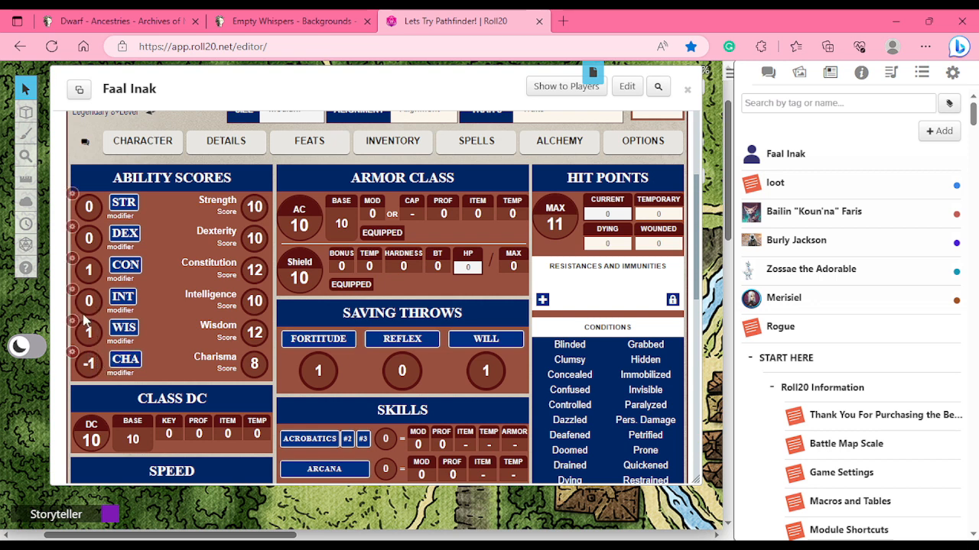
- Use the free ability boost on Strength by setting its base score to 12
click(72, 193)
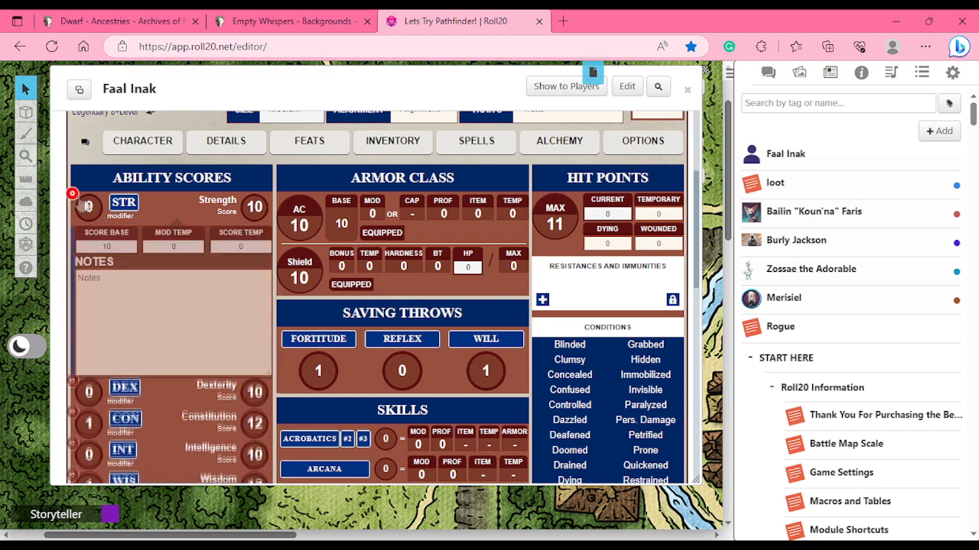
click(114, 257)
text(w)
text(2)
click(83, 236)
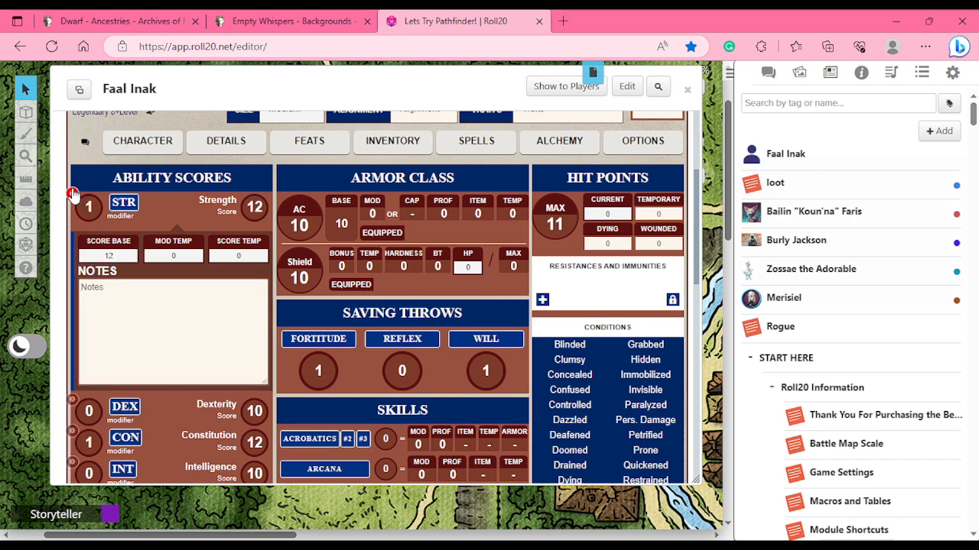
click(72, 192)
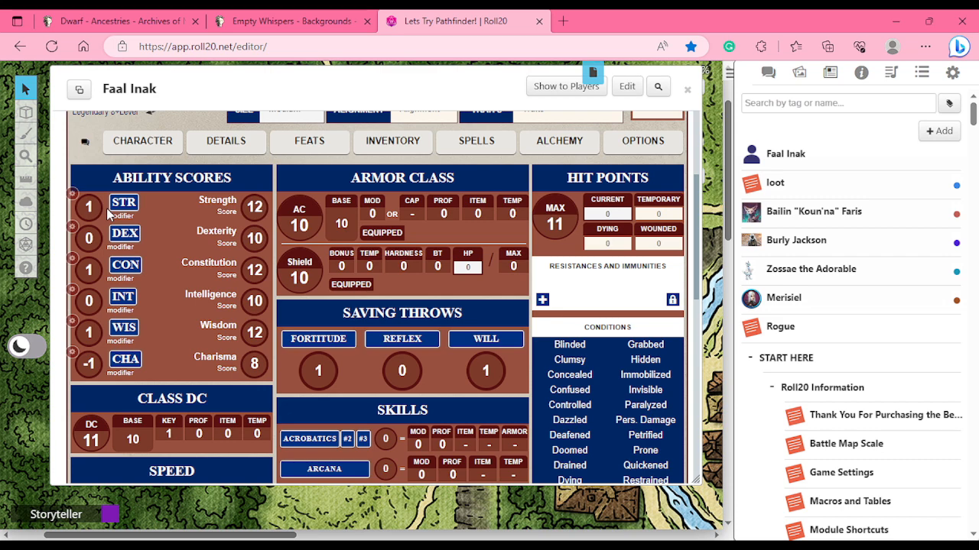
- Check the dwarf languages on the Archives of Nethys page and add Common to the languages on the Roll20 sheet
click(118, 23)
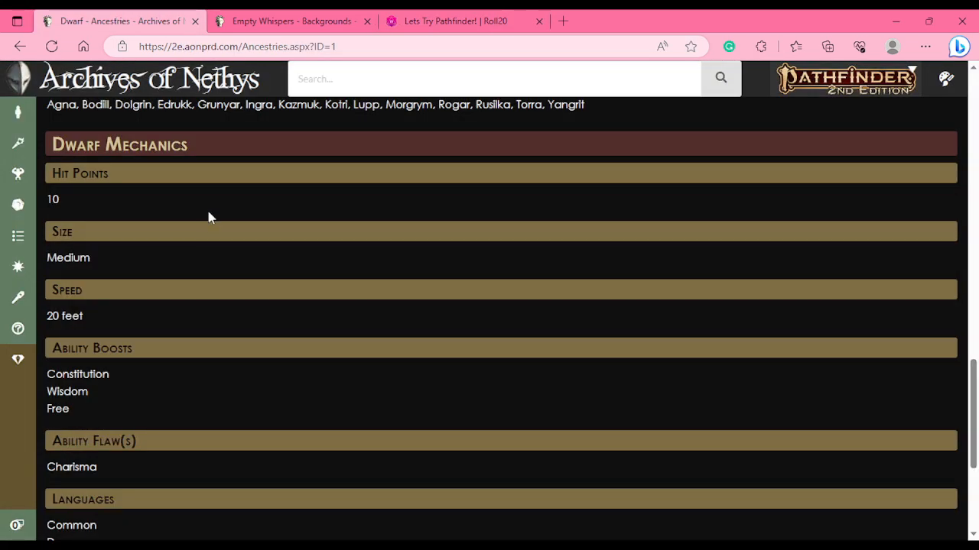
scroll(229, 301, down, 3)
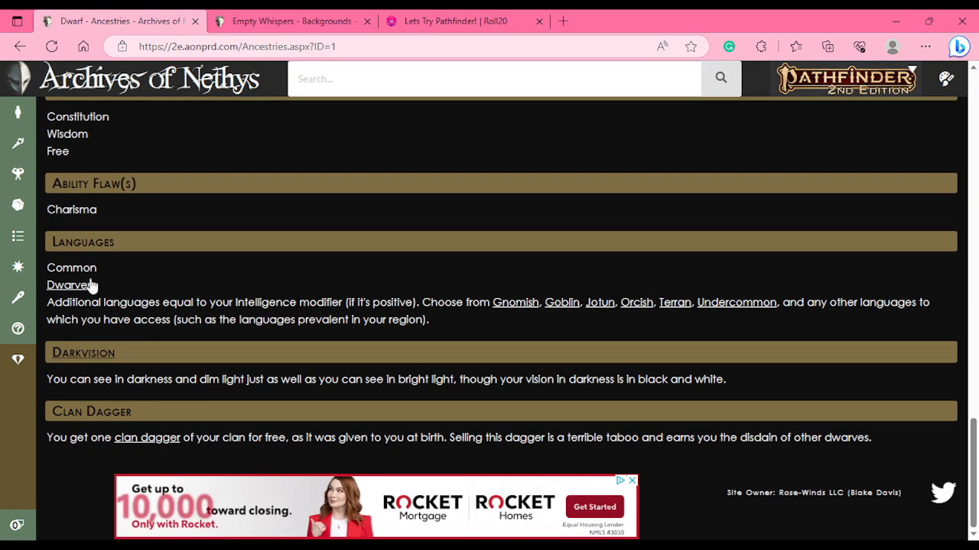
click(451, 20)
scroll(600, 330, down, 10)
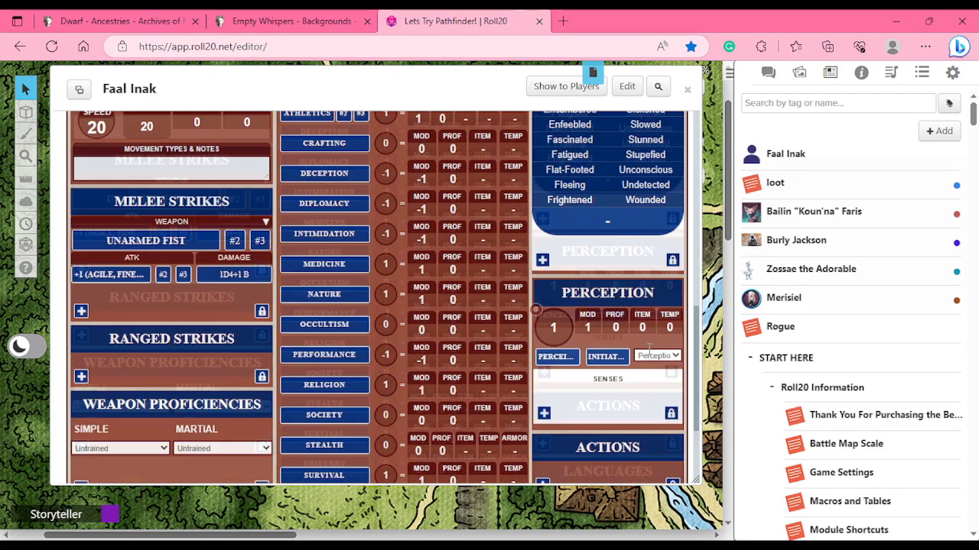
click(542, 401)
click(580, 425)
text(Common)
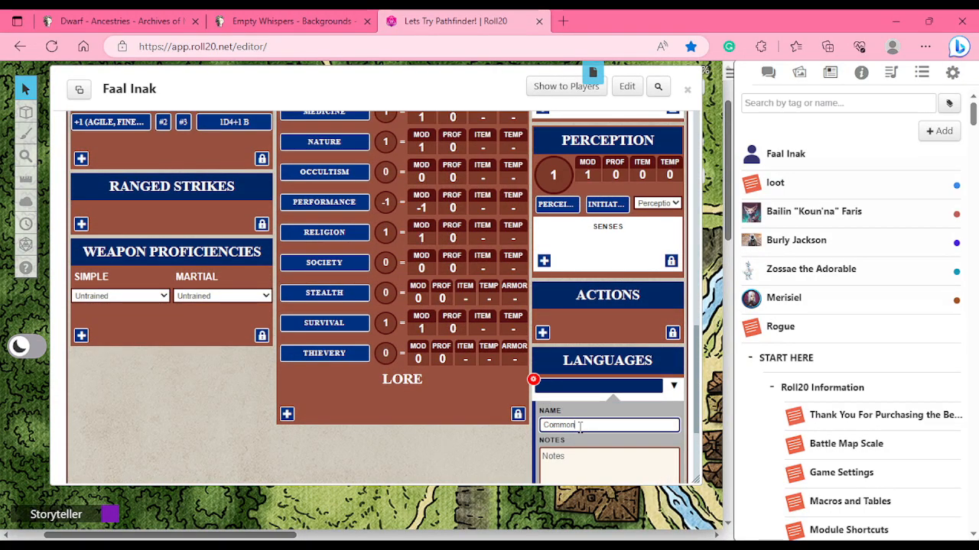
click(534, 381)
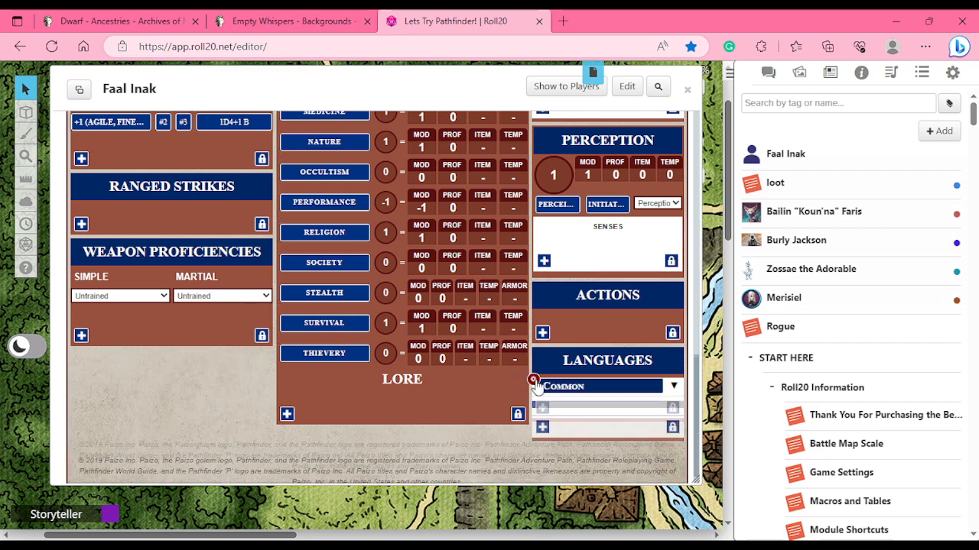
- Add Dwarven as a second language and close its details
click(542, 409)
click(570, 444)
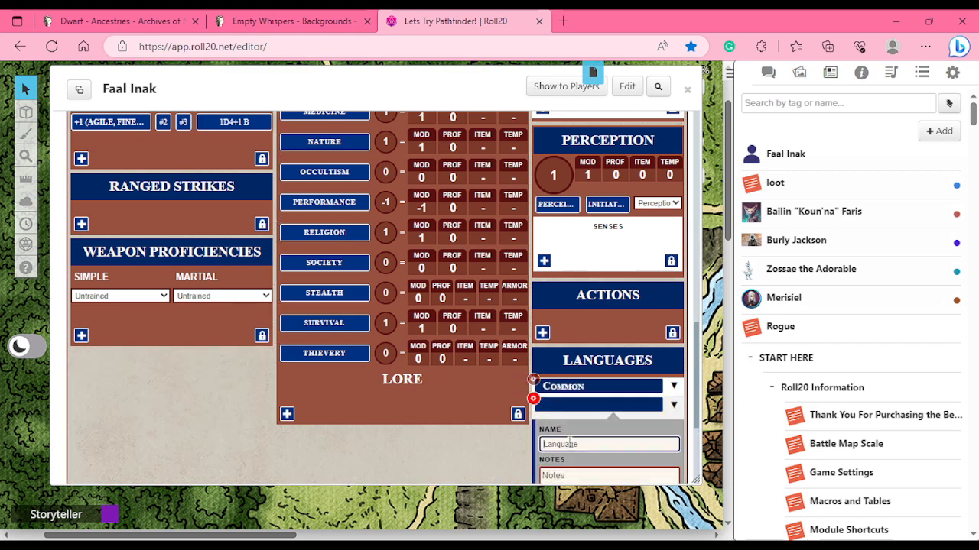
text(Dwarven)
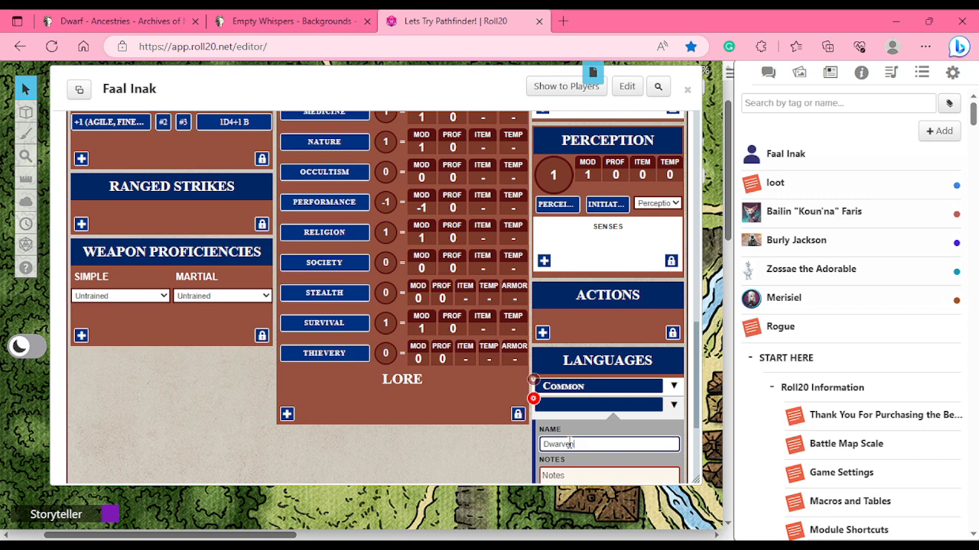
click(533, 398)
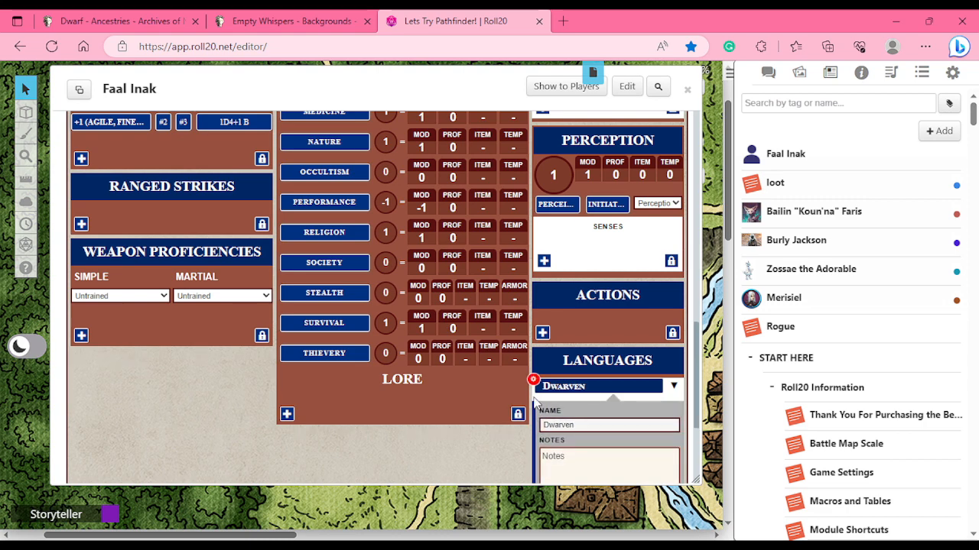
click(534, 380)
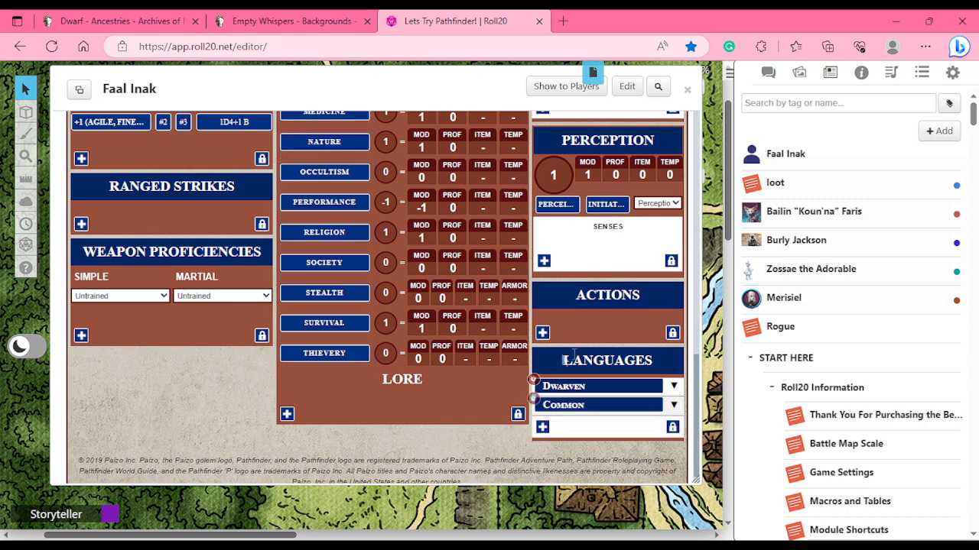
drag(605, 409, 575, 410)
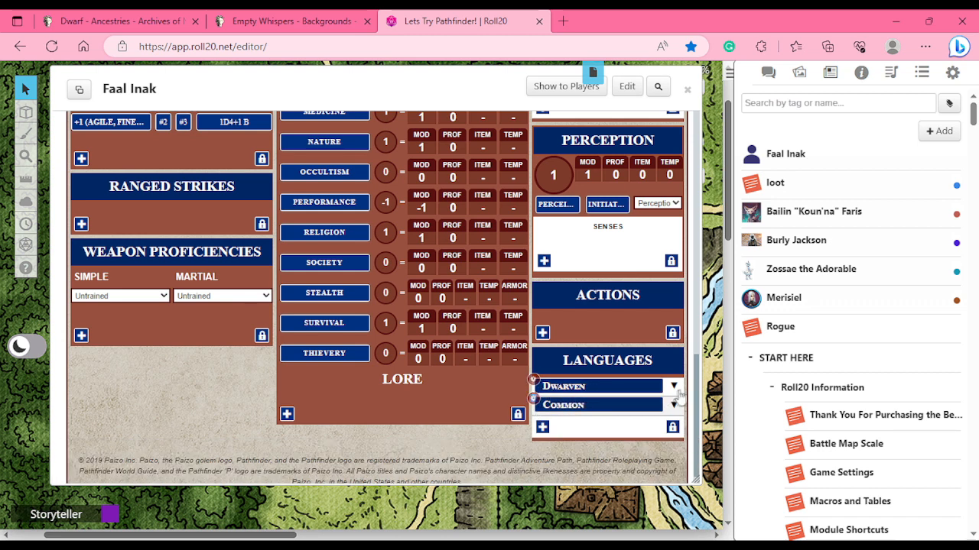
- Check the dwarf's Darkvision trait on Archives of Nethys and add a sense named Darkvision under Perception on the Roll20 sheet
click(101, 21)
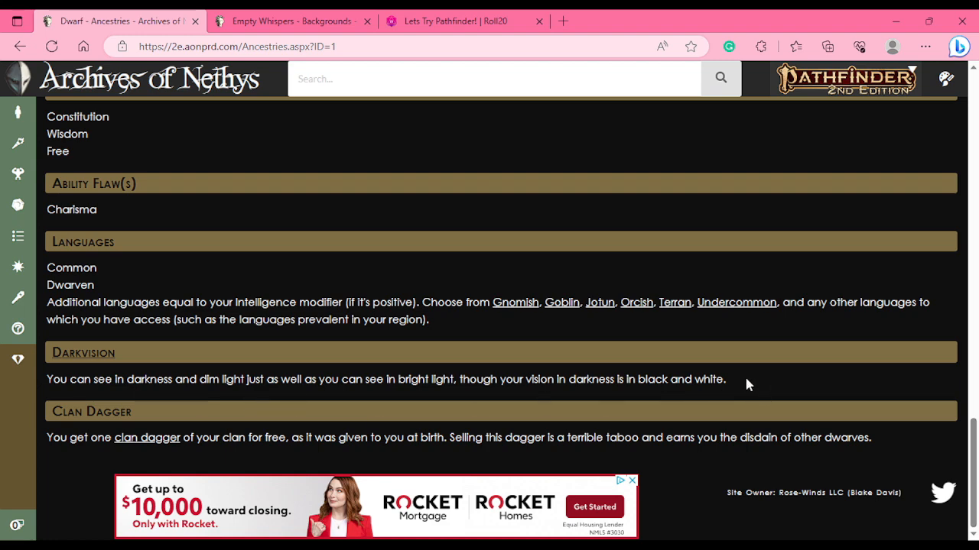
click(453, 20)
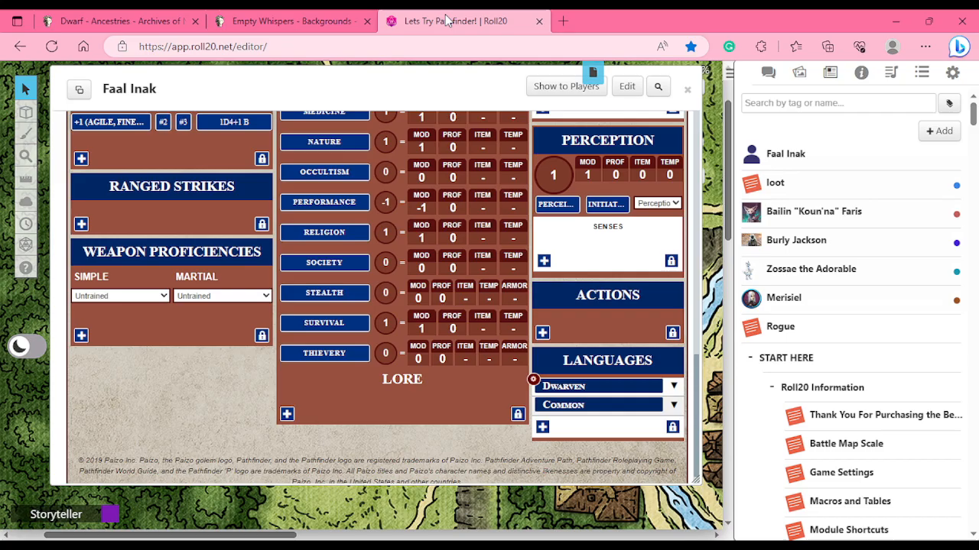
click(544, 262)
click(577, 283)
text(Dar)
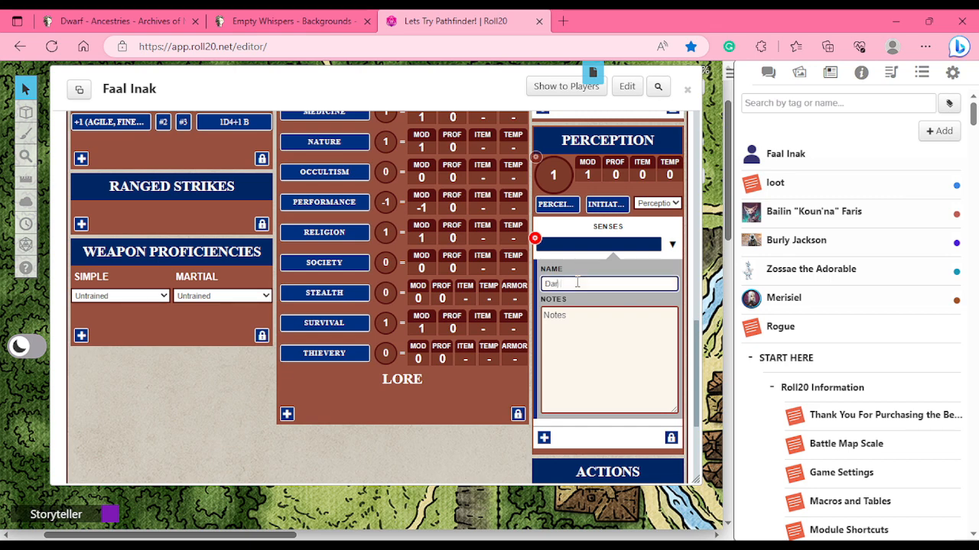
text(kvision)
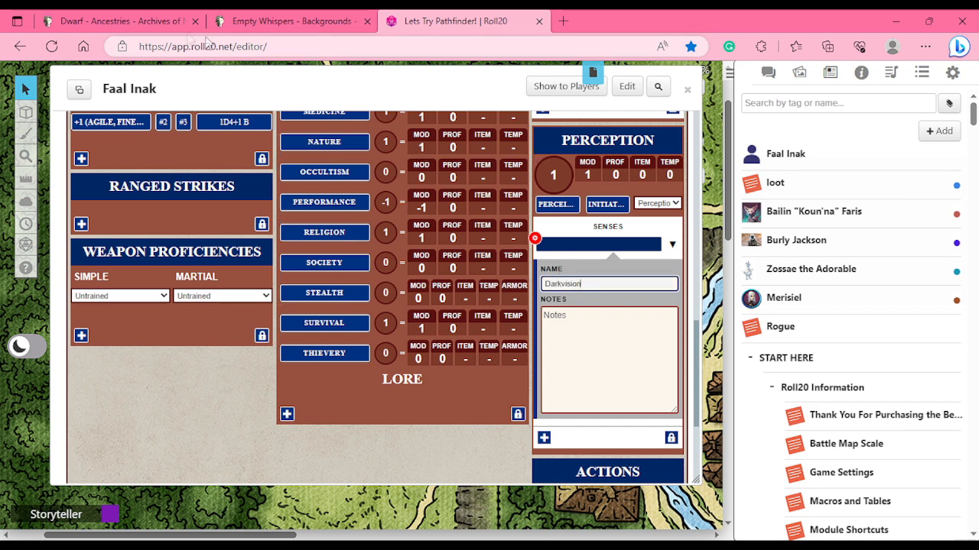
- Copy the Darkvision description from Archives of Nethys into the notes of the Darkvision sense on the Roll20 sheet and collapse its details
click(118, 21)
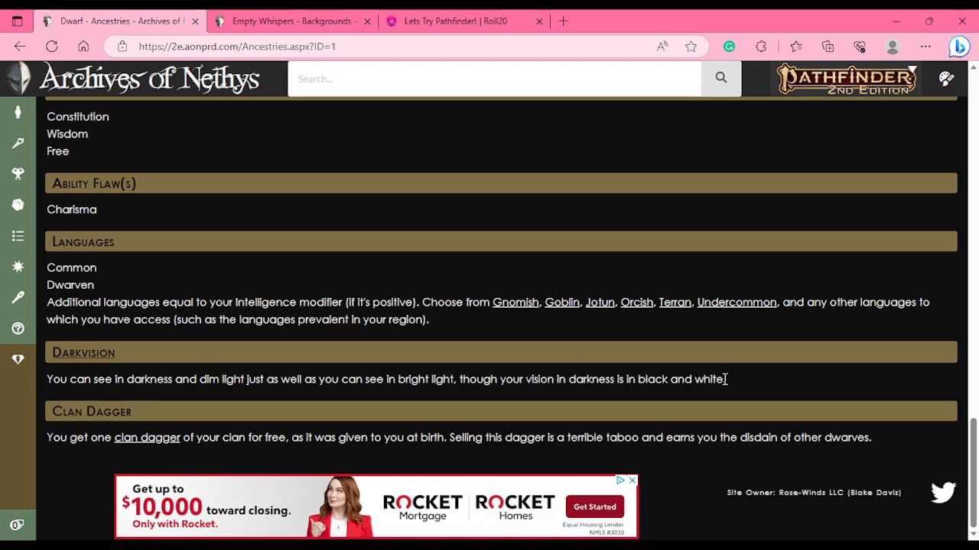
drag(730, 386, 53, 375)
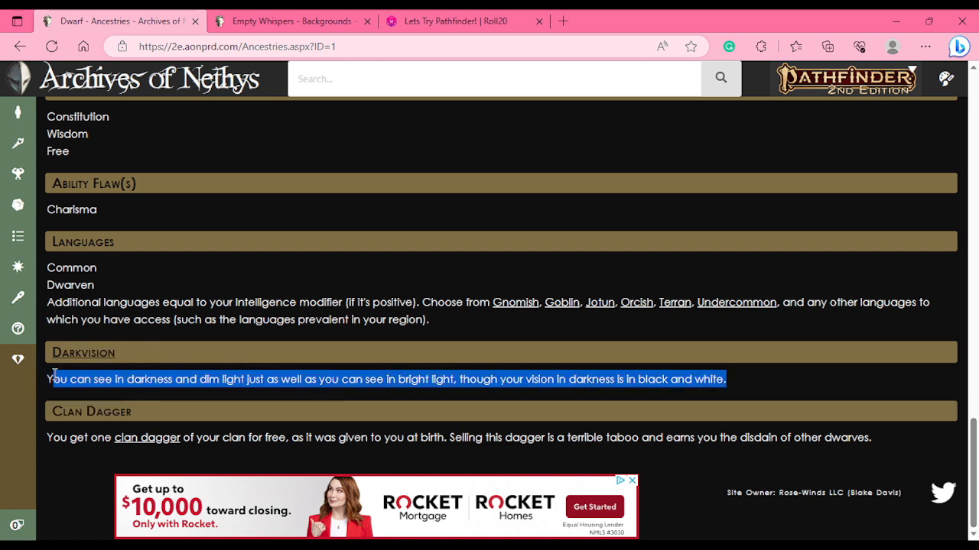
click(69, 393)
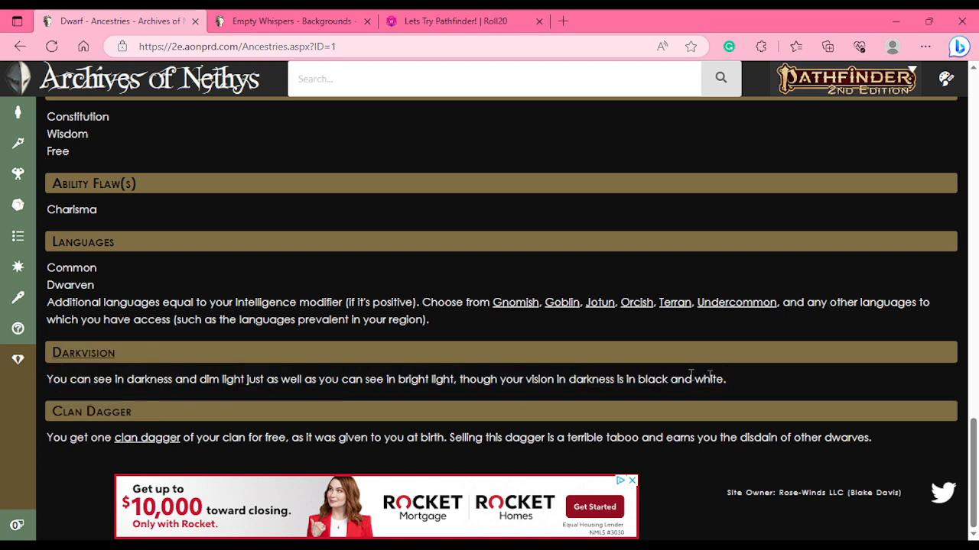
drag(726, 382, 48, 381)
key(ctrl+c)
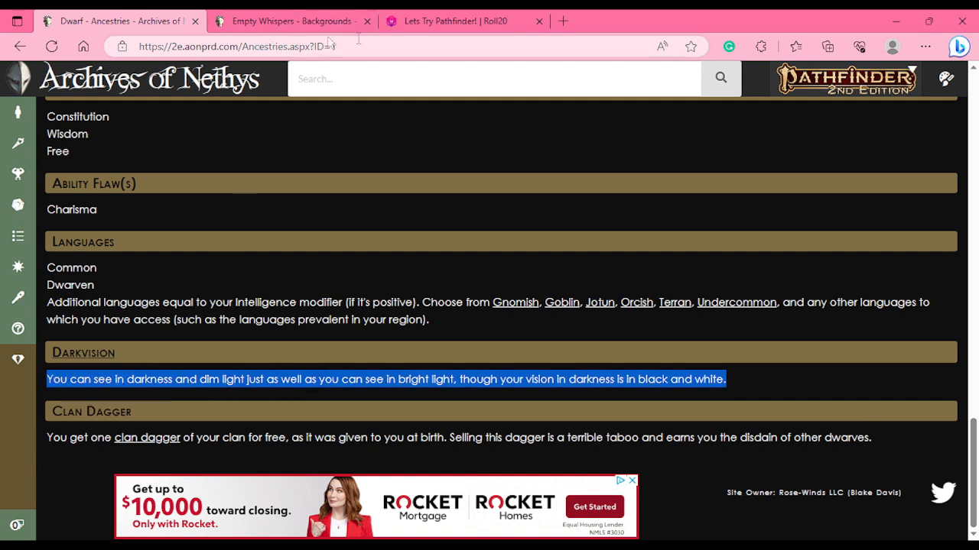
click(429, 21)
click(565, 326)
key(ctrl+v)
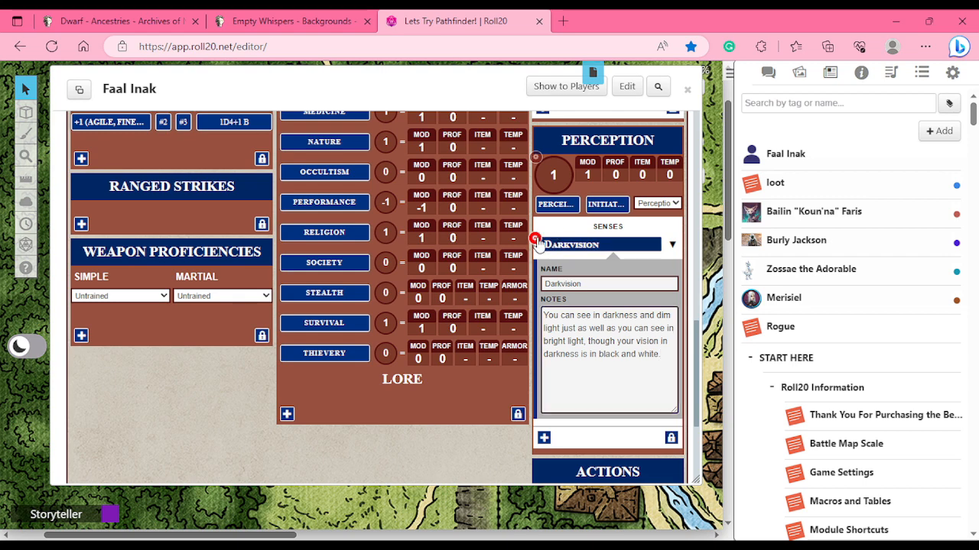
click(672, 244)
click(673, 246)
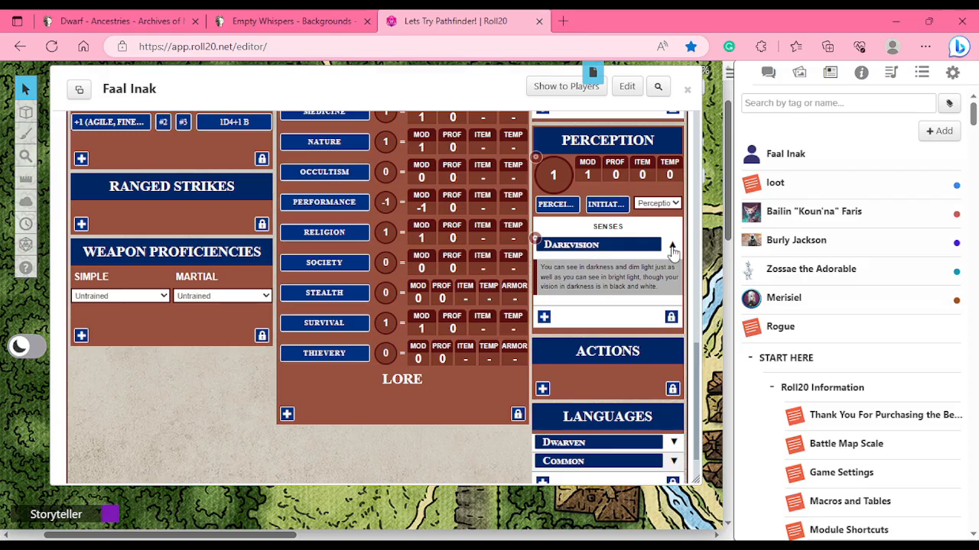
click(672, 245)
- Review the Clan Dagger entry on Archives of Nethys and search the Roll20 compendium for "clan dagger"
click(120, 23)
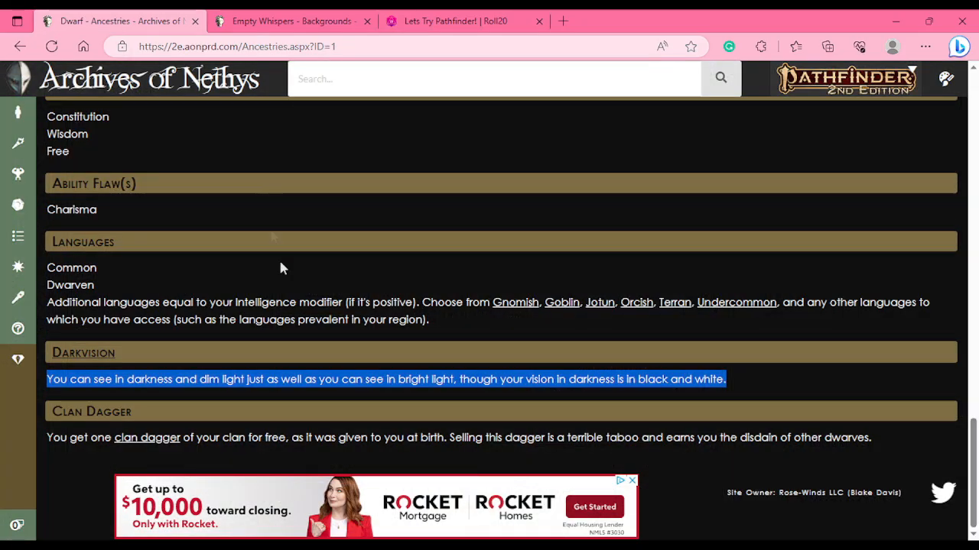
click(249, 433)
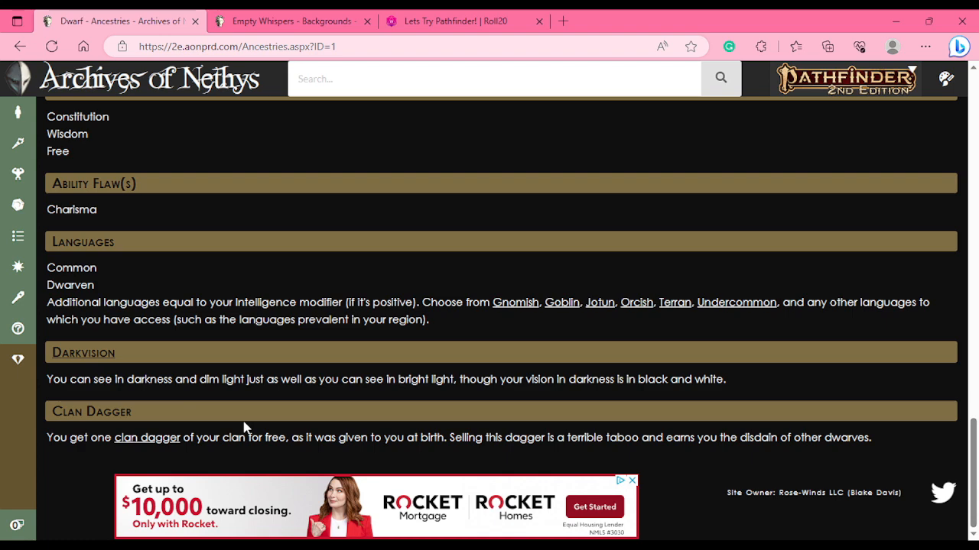
click(430, 24)
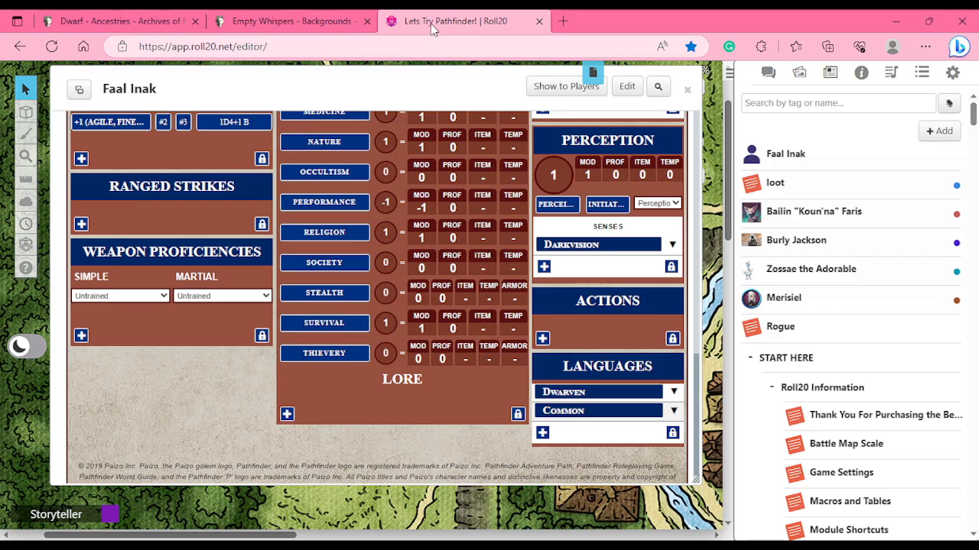
click(860, 72)
click(820, 122)
text(clam)
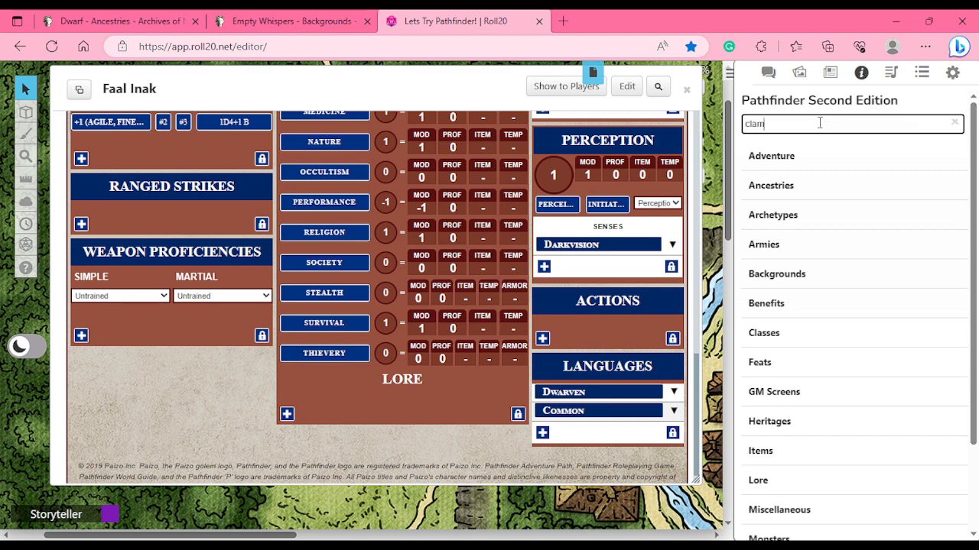
key(BackSpace)
text(n dagger)
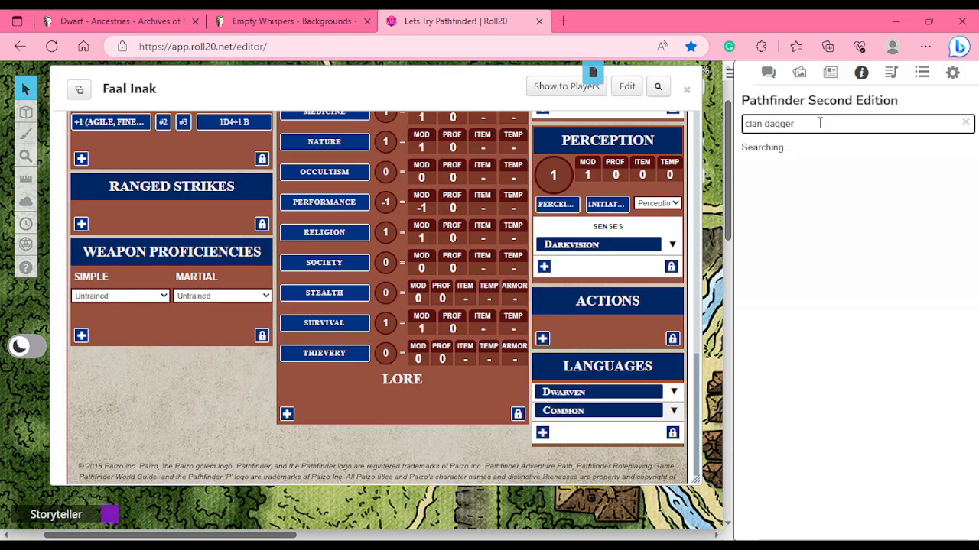
- Add the Clan Dagger from the compendium to the inventory's stowed items and check the character's melee strikes
scroll(458, 234, up, 15)
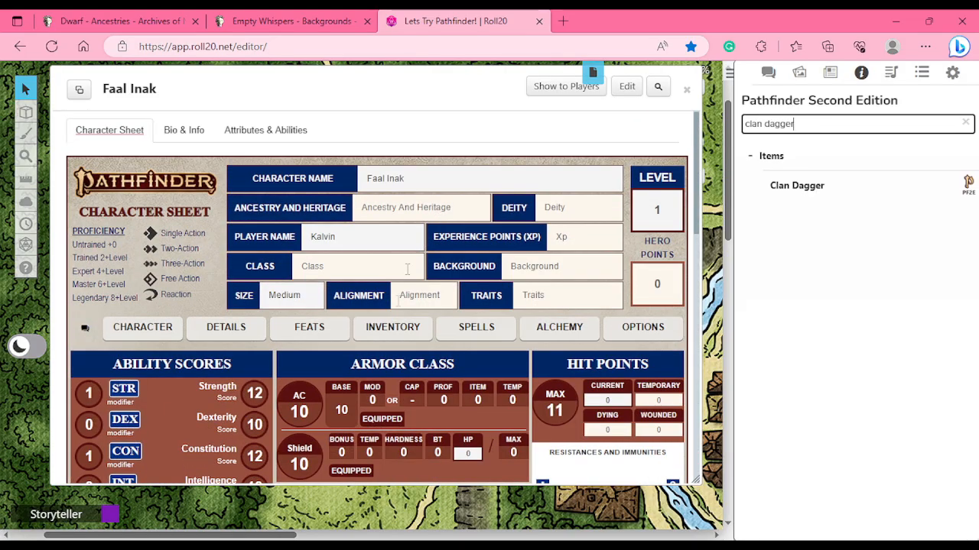
click(389, 331)
scroll(693, 206, down, 3)
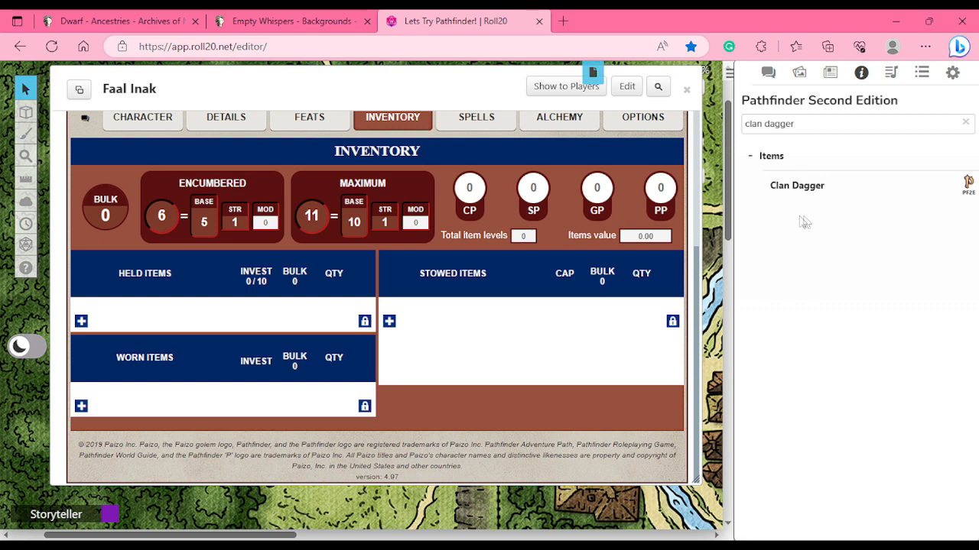
drag(812, 192, 431, 313)
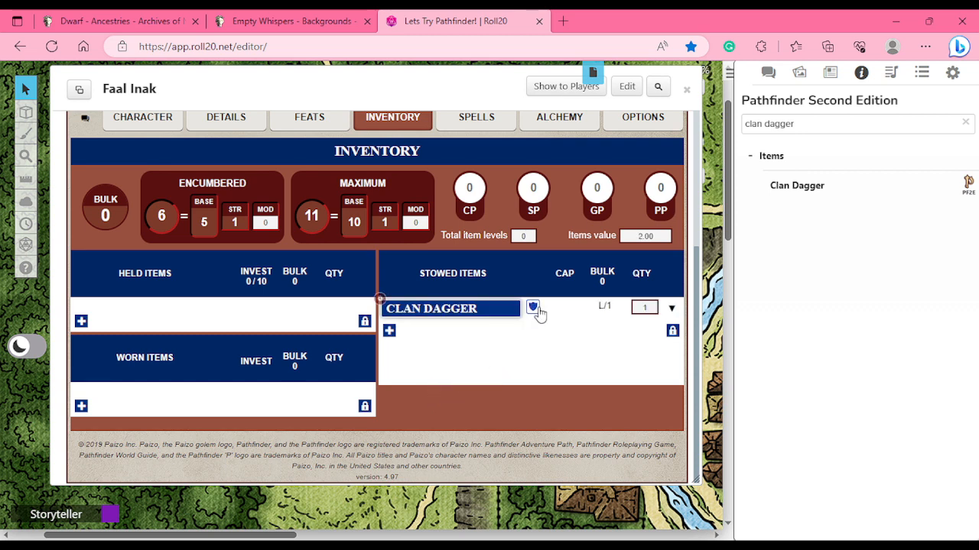
click(155, 127)
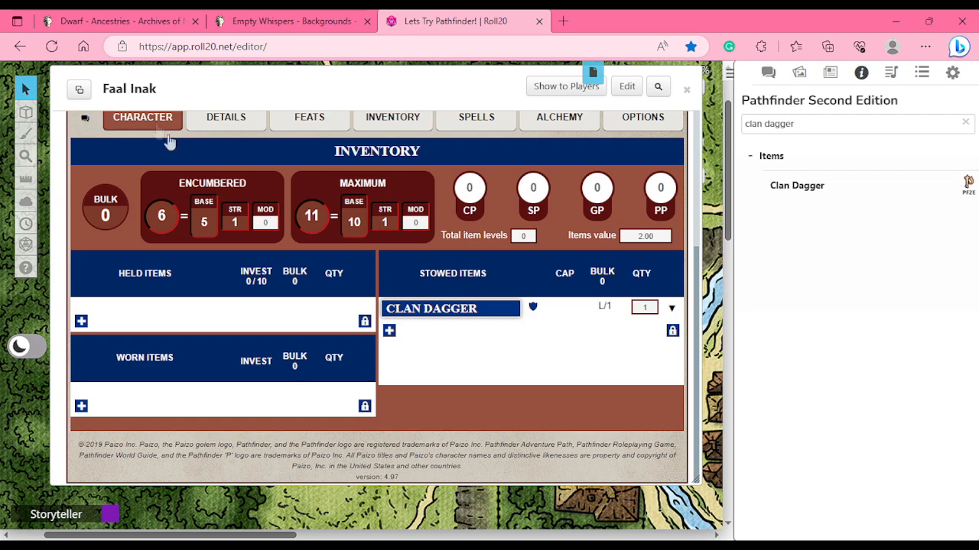
scroll(136, 367, down, 5)
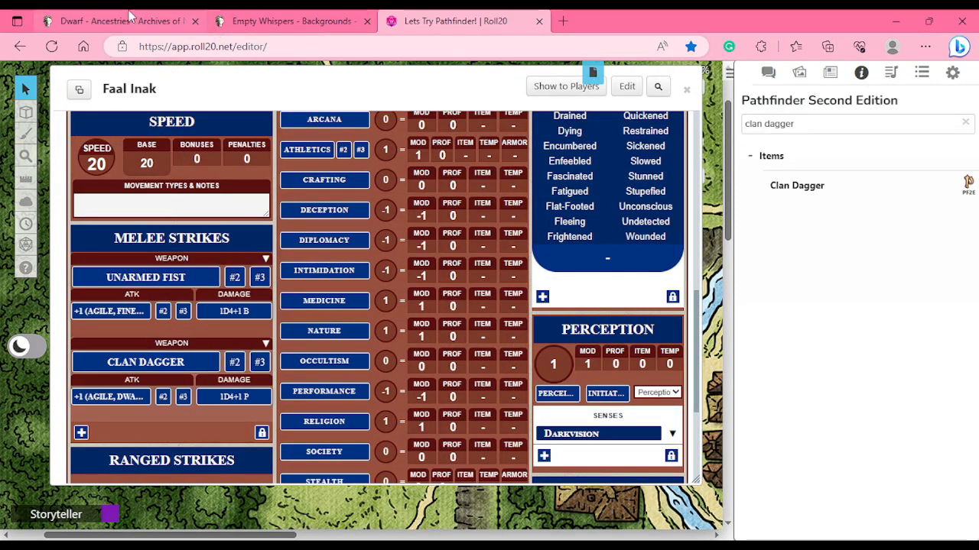
- Open the Dwarf Heritages page on Archives of Nethys and look through the available heritages
click(126, 23)
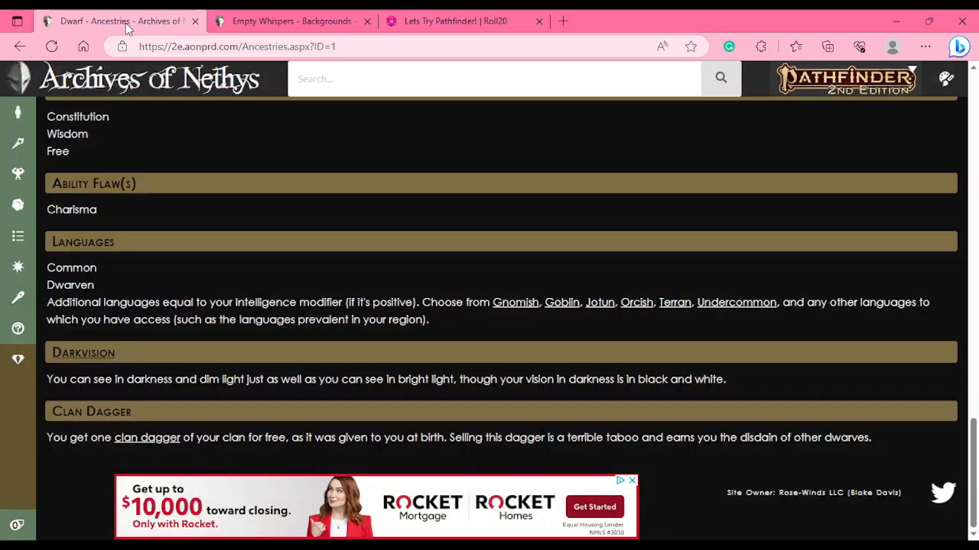
scroll(435, 230, up, 15)
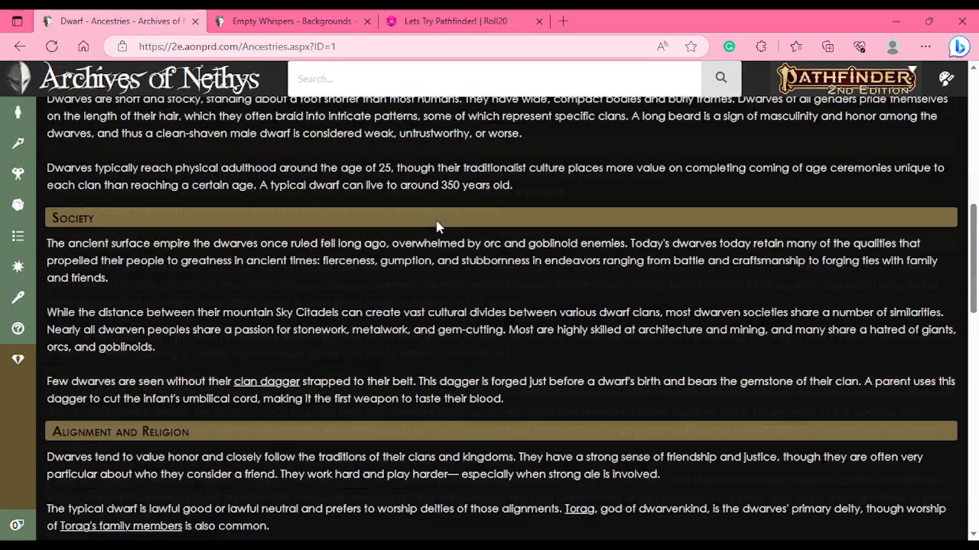
scroll(435, 230, down, 8)
scroll(437, 226, down, 5)
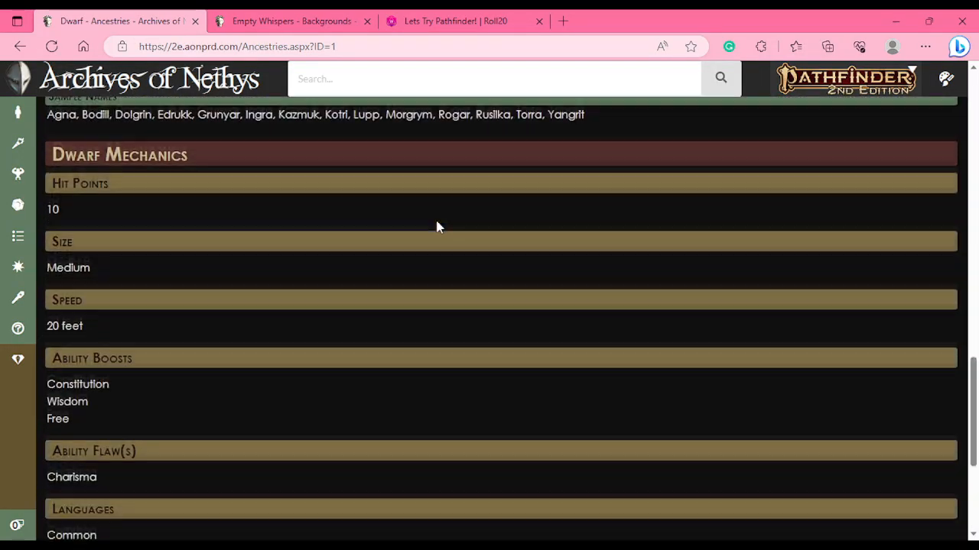
scroll(436, 227, down, 4)
scroll(436, 229, up, 8)
scroll(435, 230, up, 8)
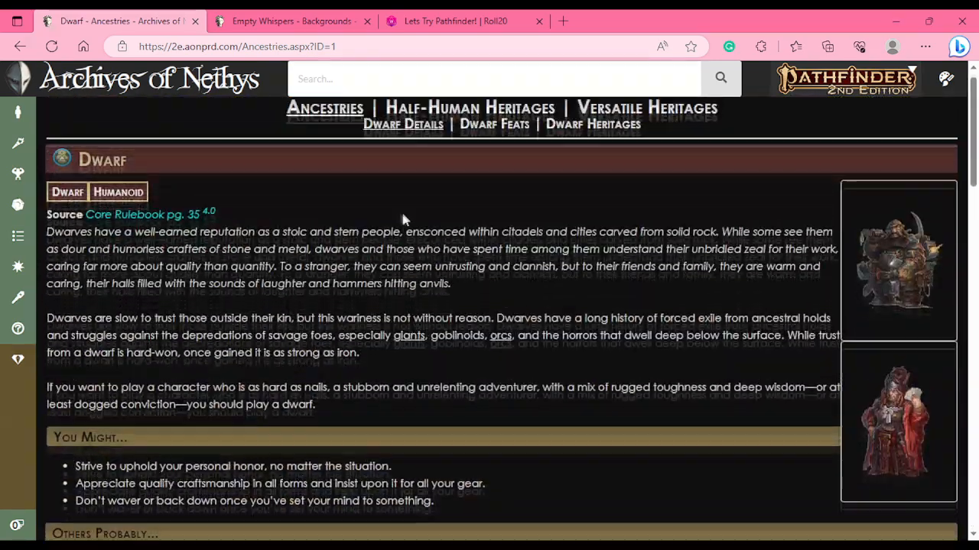
click(571, 143)
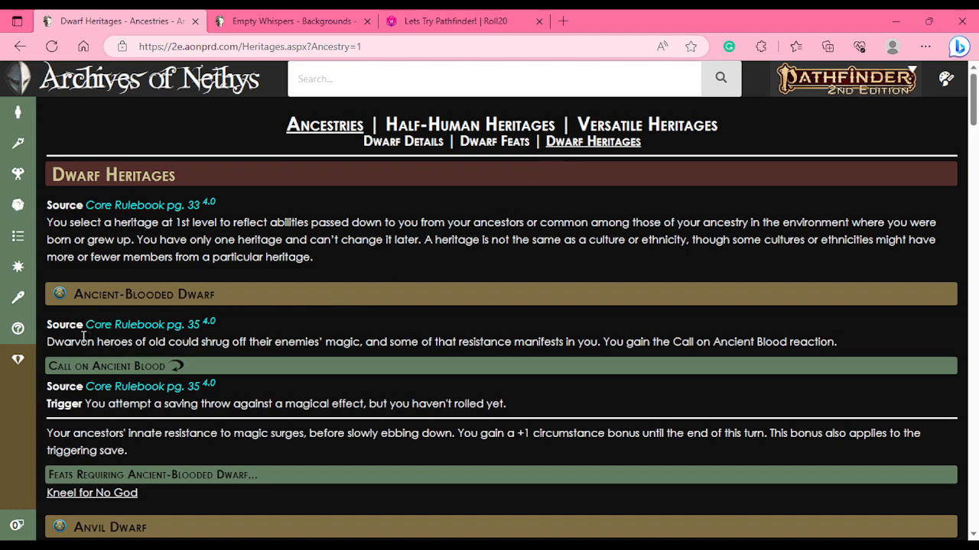
scroll(142, 326, down, 5)
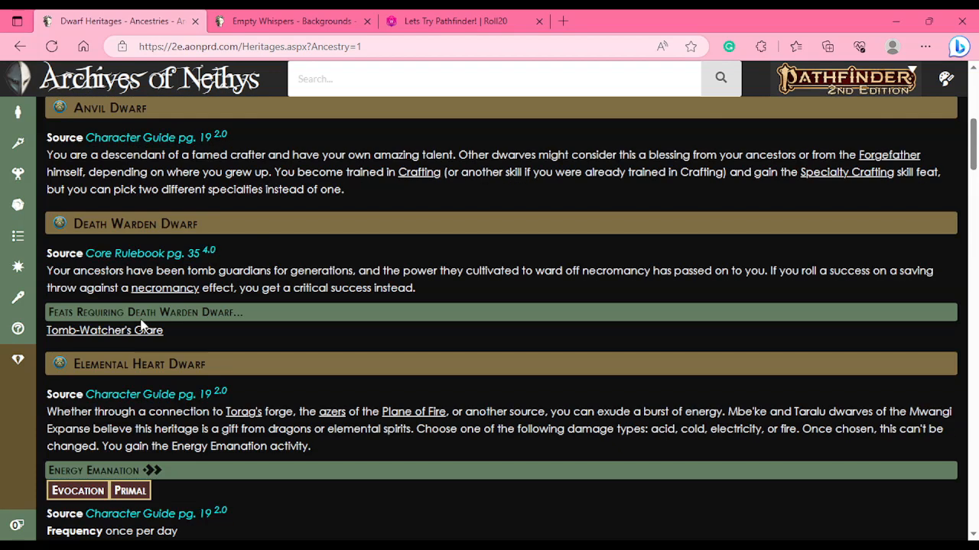
scroll(142, 327, up, 5)
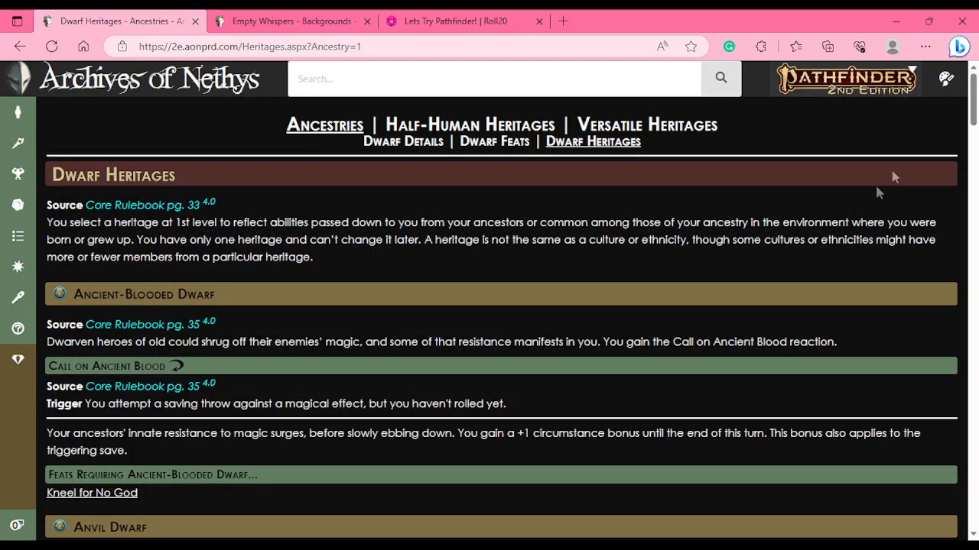
- Copy the effect text of Call on Ancient Blood from the Ancient-Blooded Dwarf heritage
scroll(765, 191, down, 2)
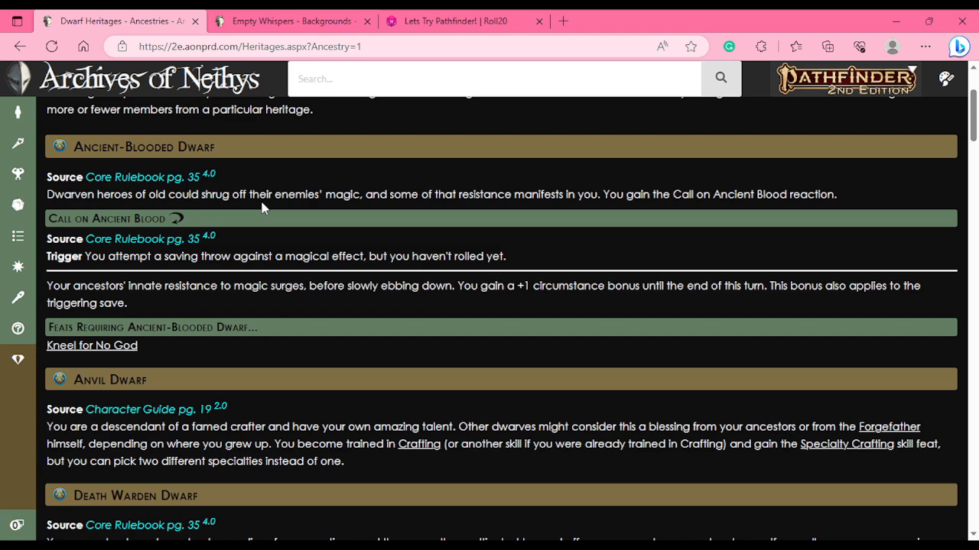
drag(130, 306, 48, 286)
key(ctrl+c)
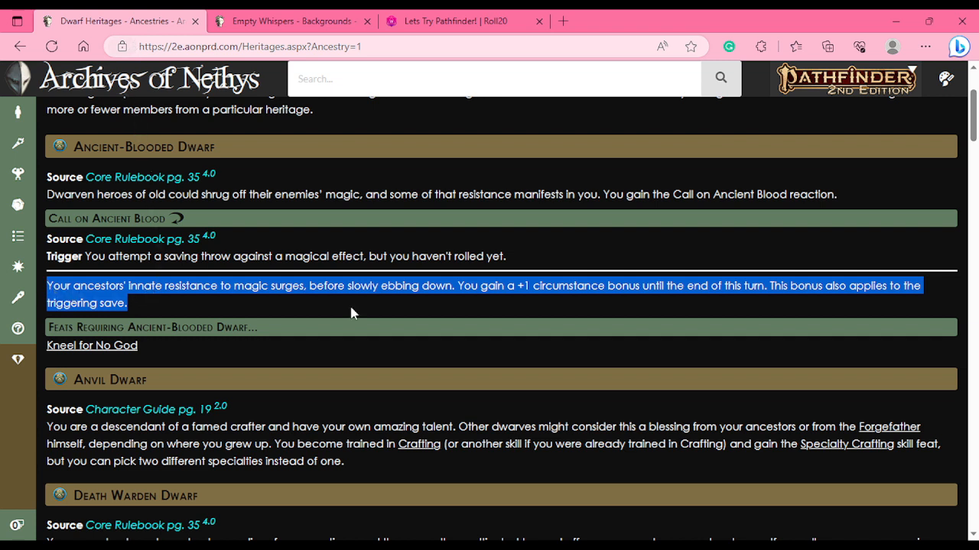
click(559, 310)
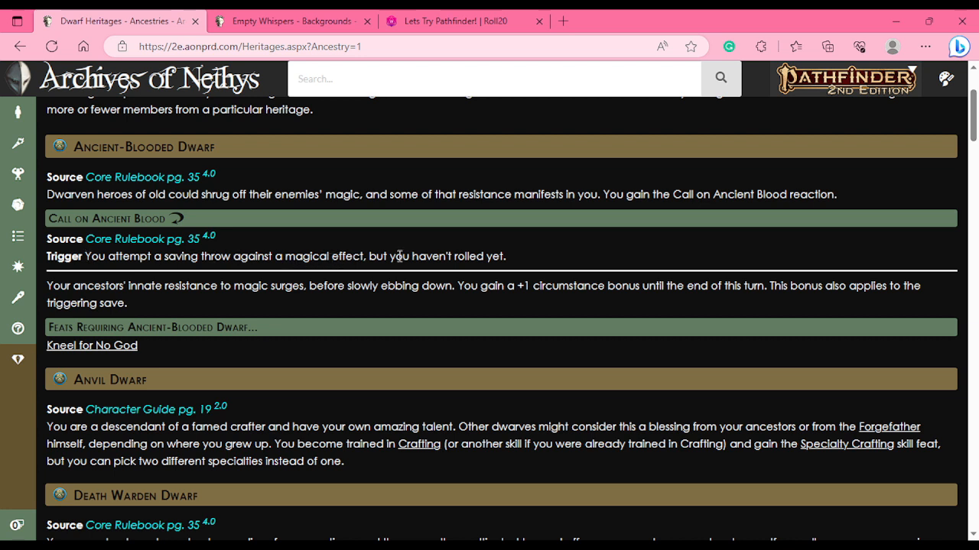
- Add an ancestry feat entry on the Roll20 sheet and paste the Call on Ancient Blood effect text as its description
click(438, 21)
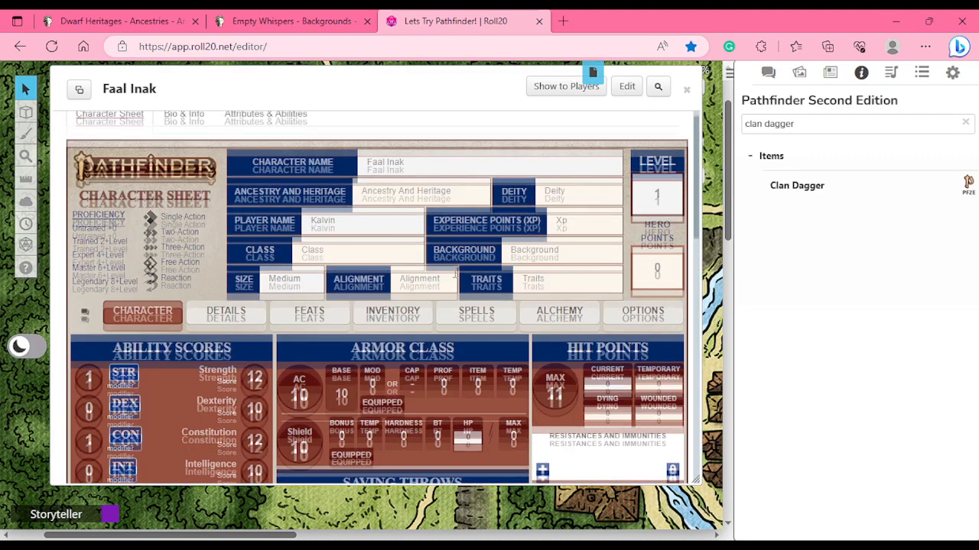
click(308, 331)
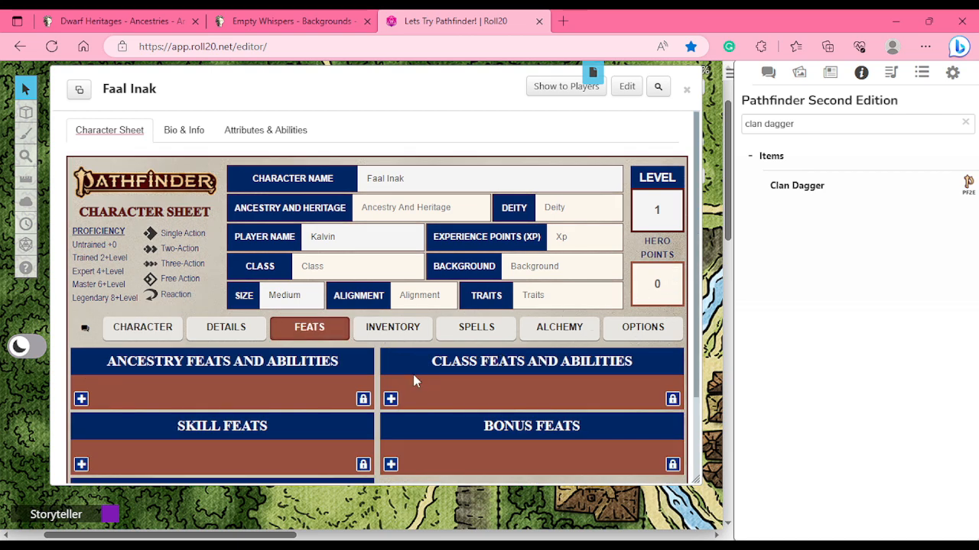
click(81, 399)
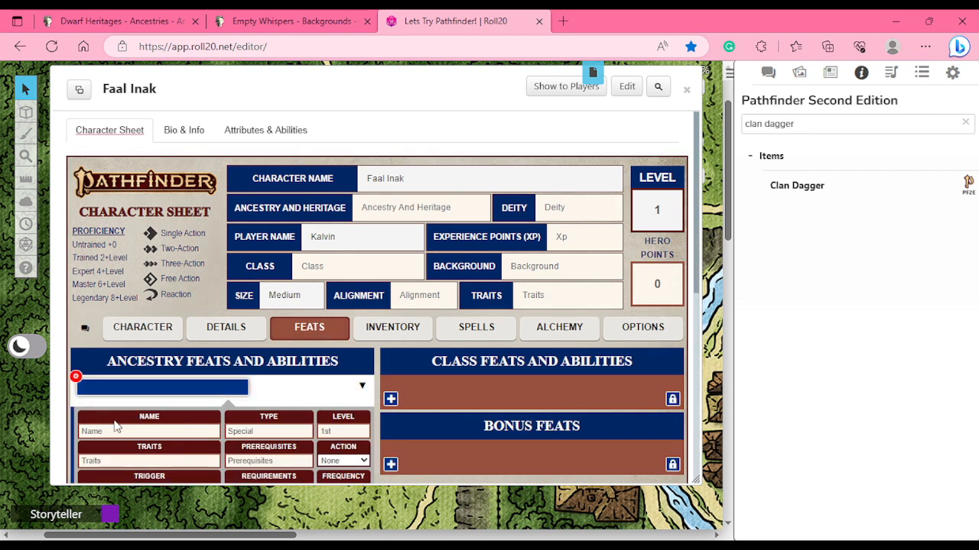
scroll(126, 409, down, 4)
click(166, 269)
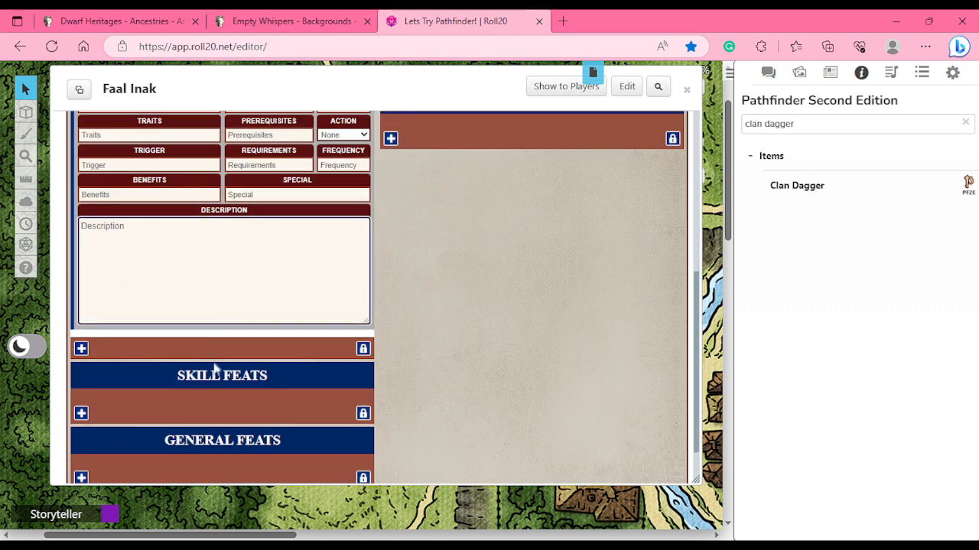
key(ctrl+v)
- Copy the name Call on Ancient Blood from Archives of Nethys and paste it as the Roll20 ancestry feat's name
click(156, 22)
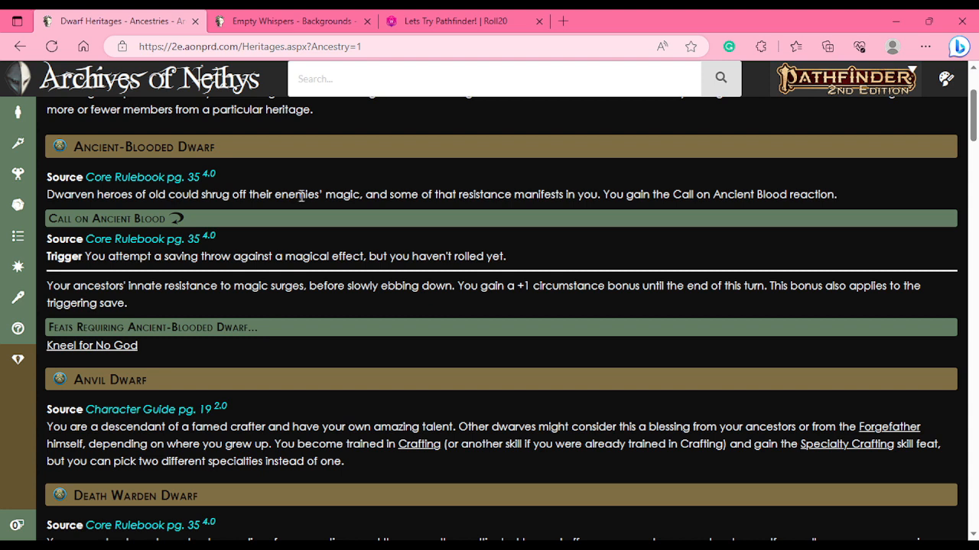
drag(673, 196, 791, 196)
key(ctrl+c)
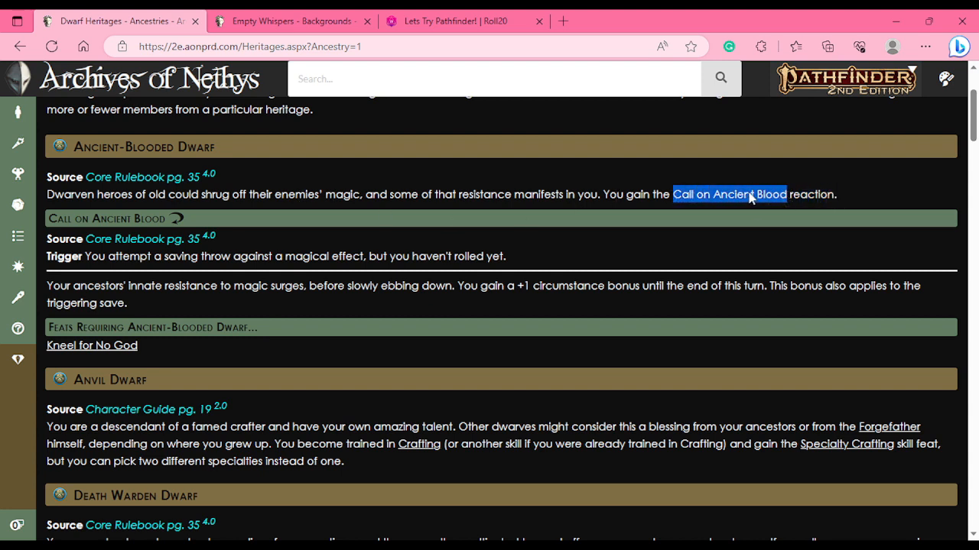
click(433, 22)
click(141, 135)
scroll(151, 151, up, 5)
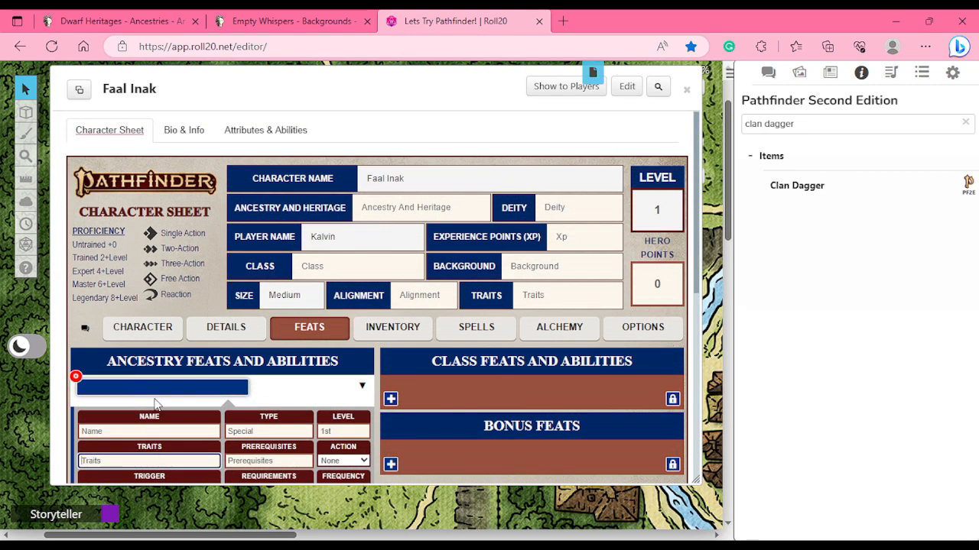
click(130, 433)
key(ctrl+v)
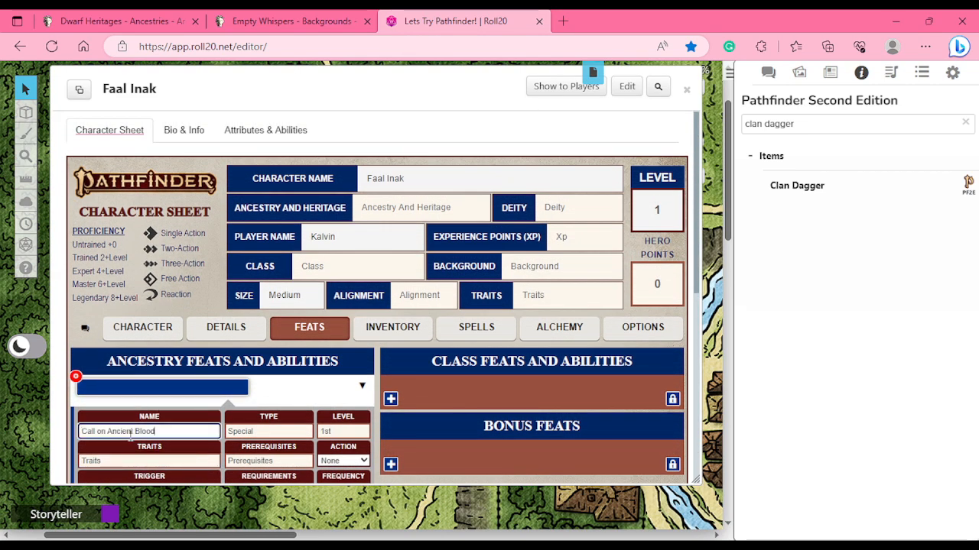
- Set the Call on Ancient Blood feat's action to Reaction and collapse its entry
click(338, 469)
click(346, 429)
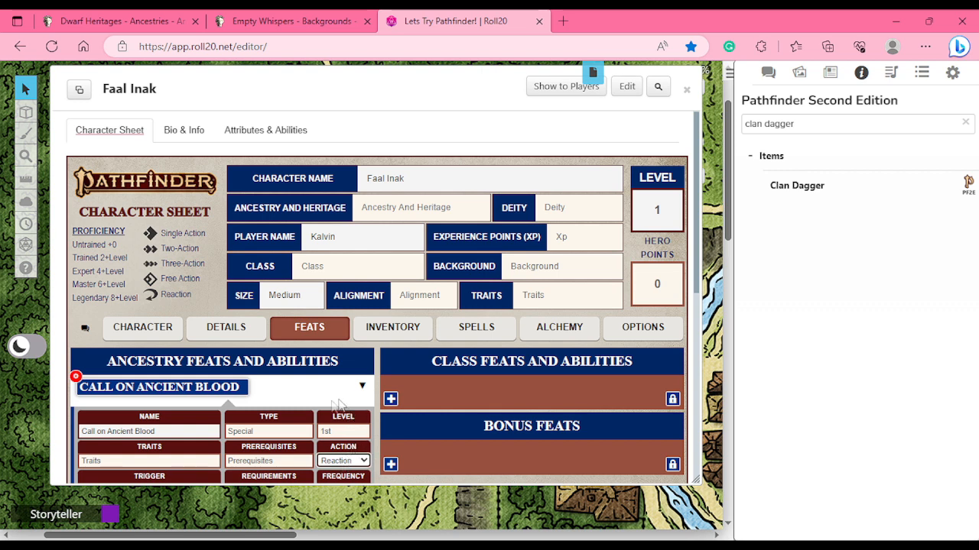
click(83, 387)
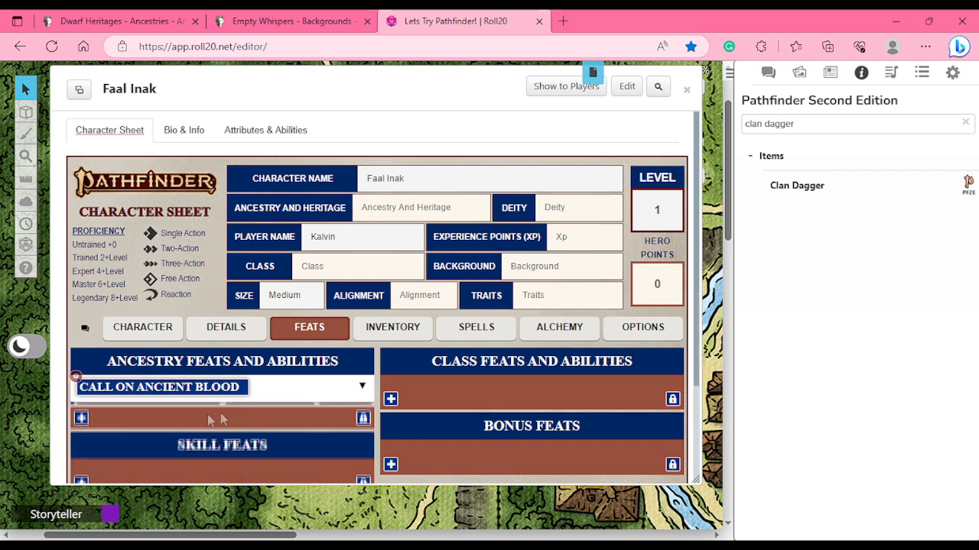
click(362, 387)
click(362, 387)
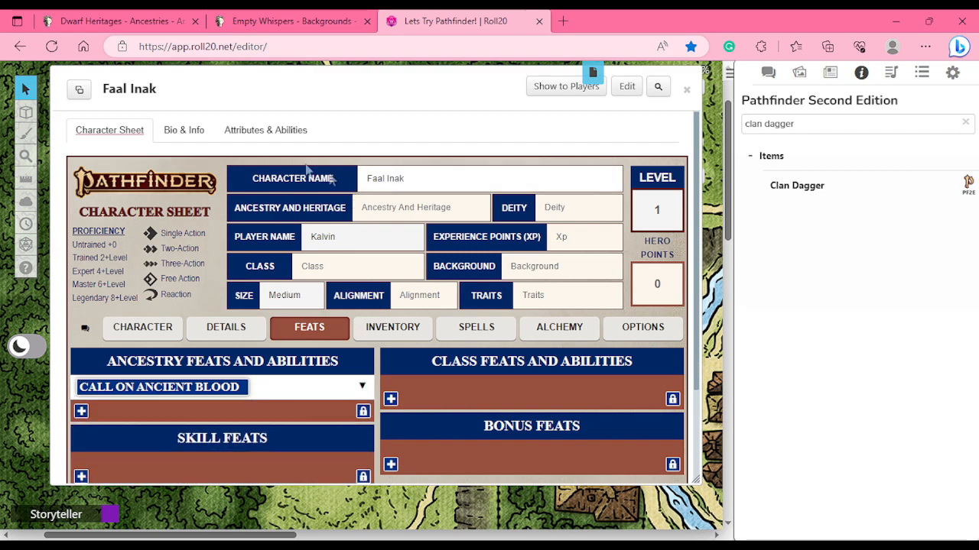
- Return to the Dwarf Heritages page on Archives of Nethys and open the list of character classes
click(115, 20)
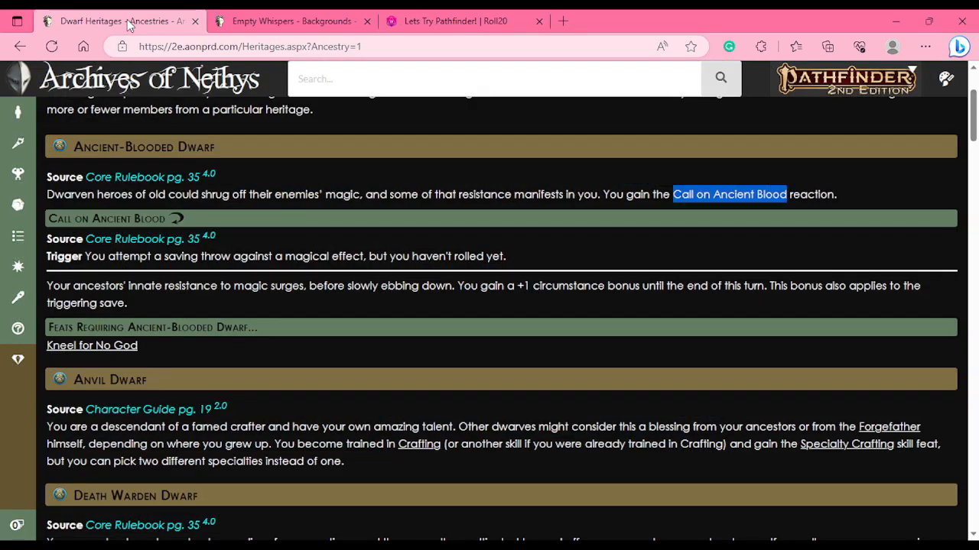
click(524, 292)
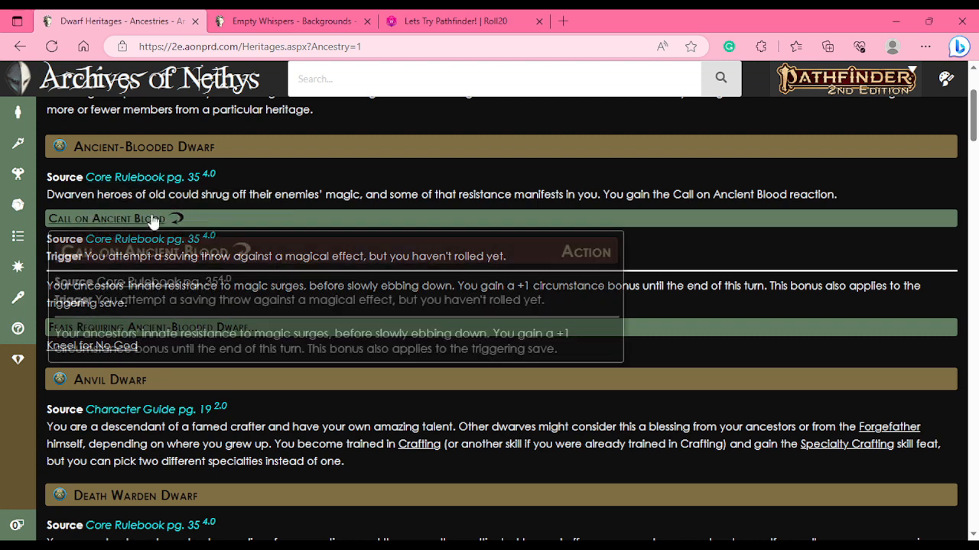
mouse_move(110, 348)
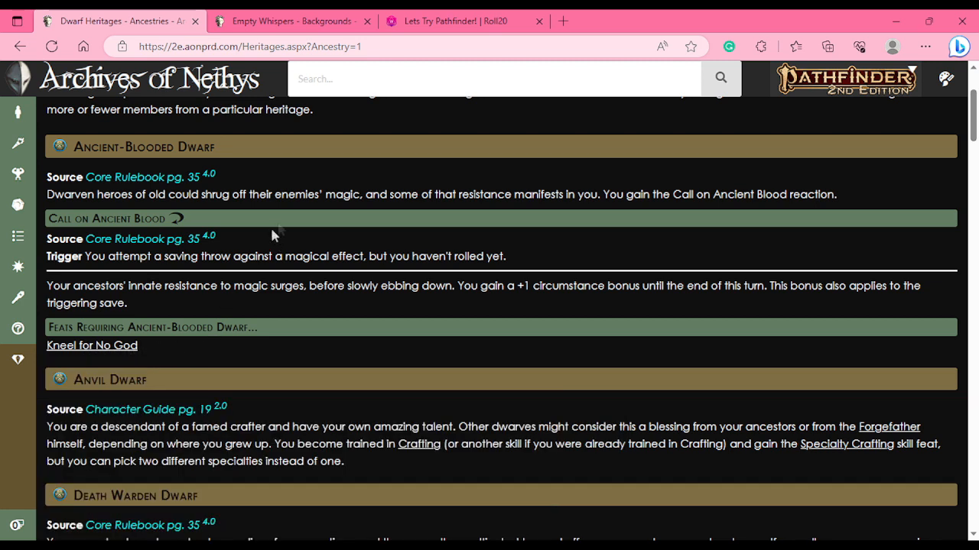
scroll(333, 222, up, 2)
mouse_move(19, 114)
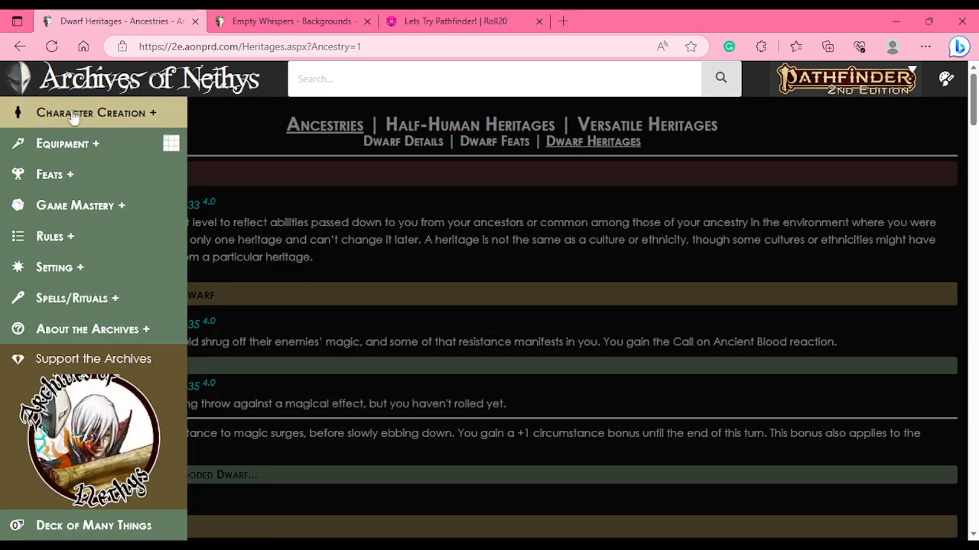
click(132, 119)
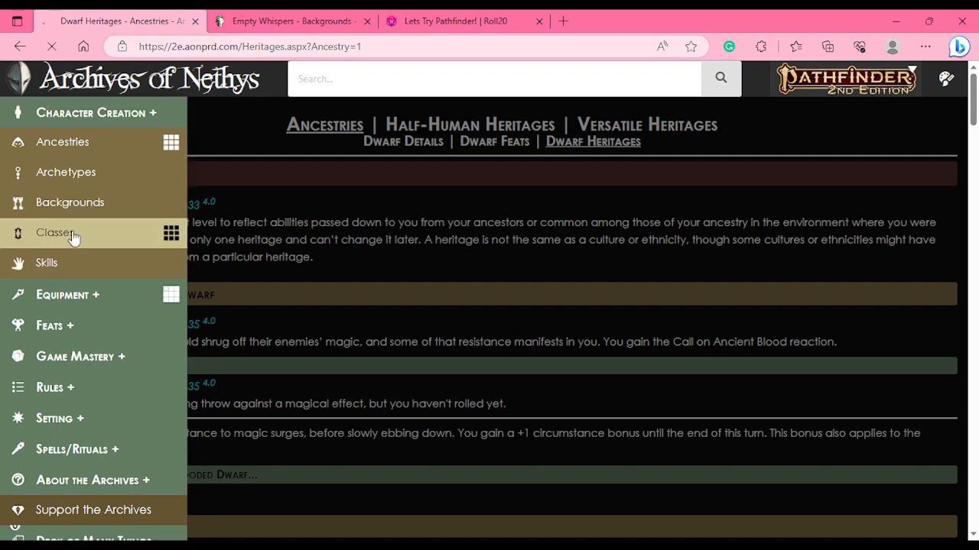
click(72, 233)
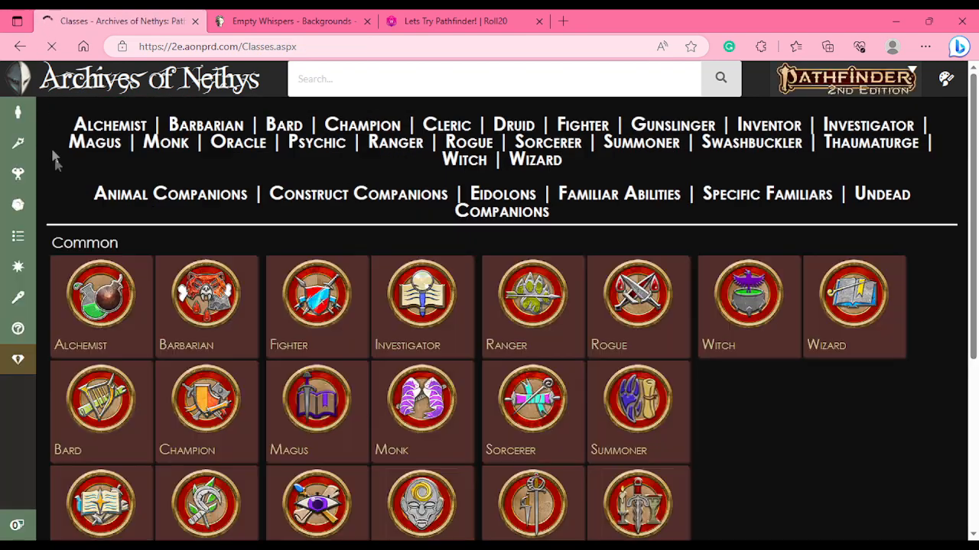
- Open the Fighter class details and read the key ability and its first-level boost
mouse_move(19, 103)
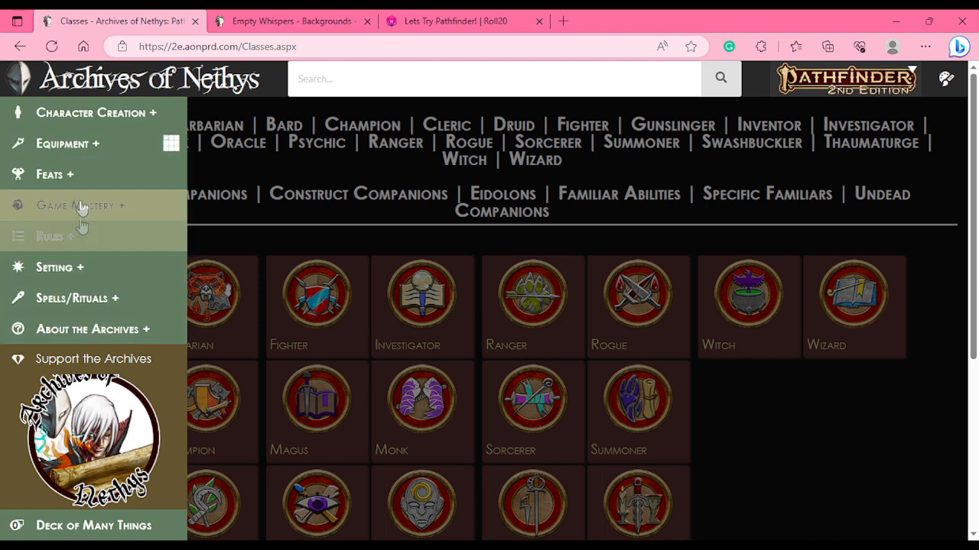
click(86, 115)
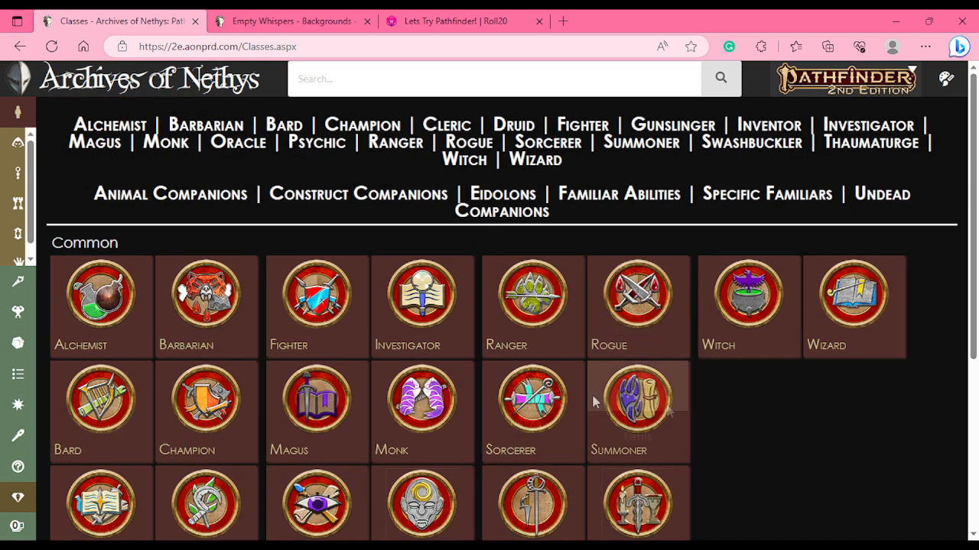
mouse_move(289, 302)
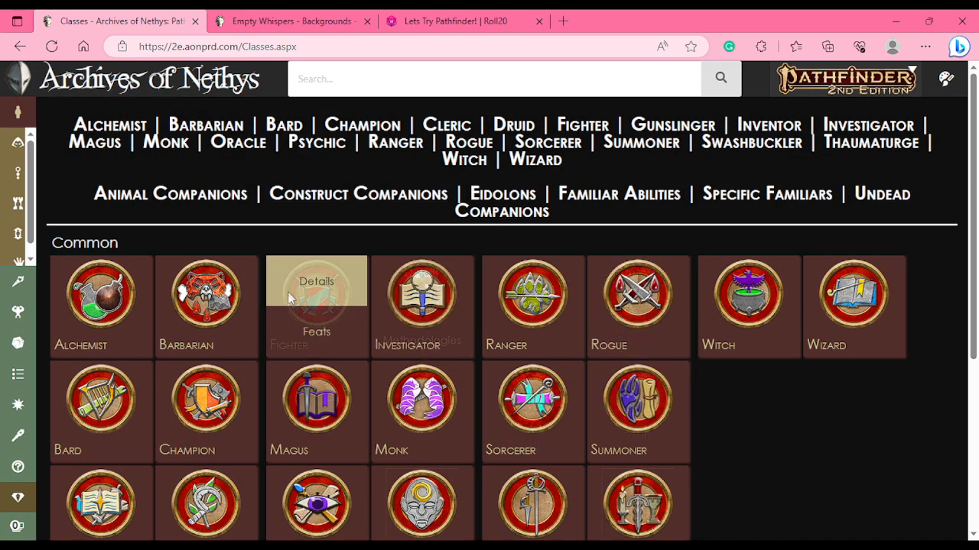
mouse_move(305, 282)
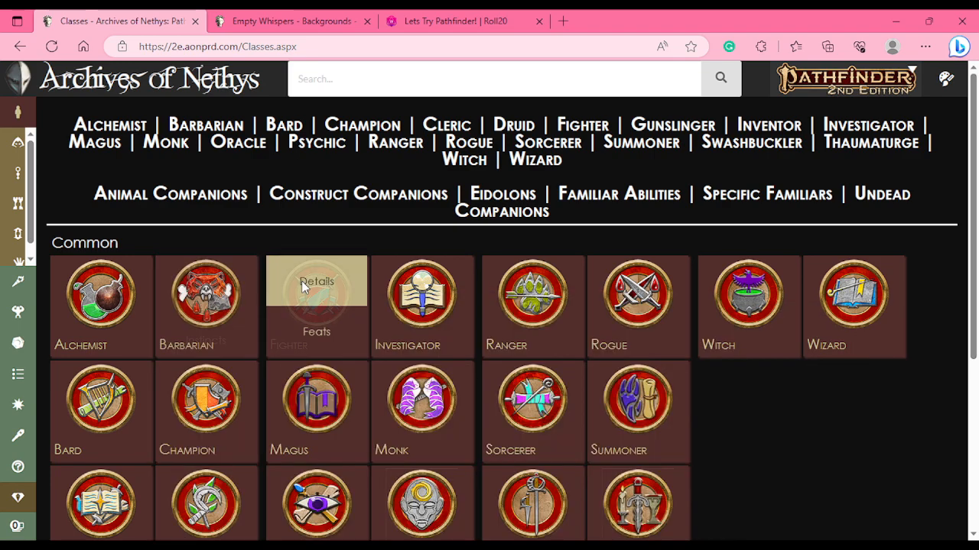
click(321, 285)
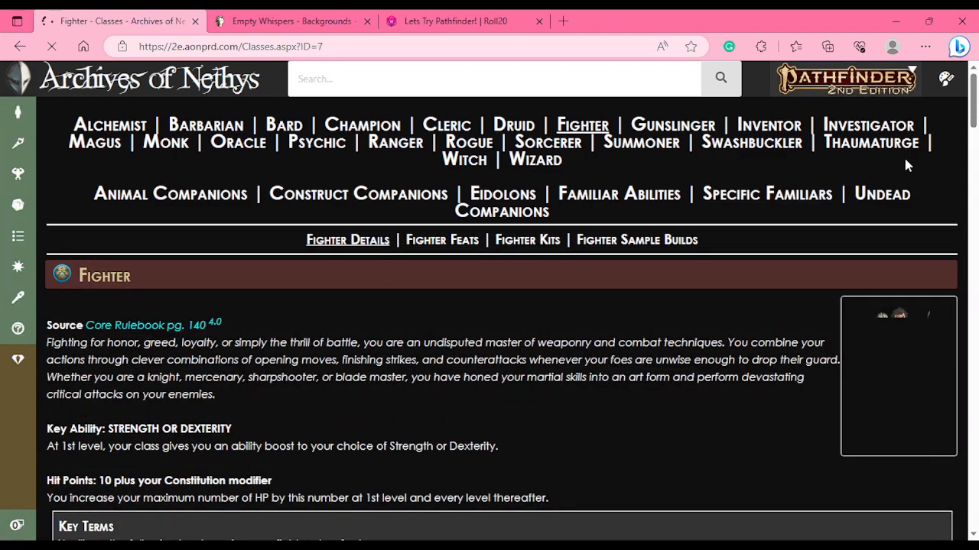
drag(972, 119, 973, 137)
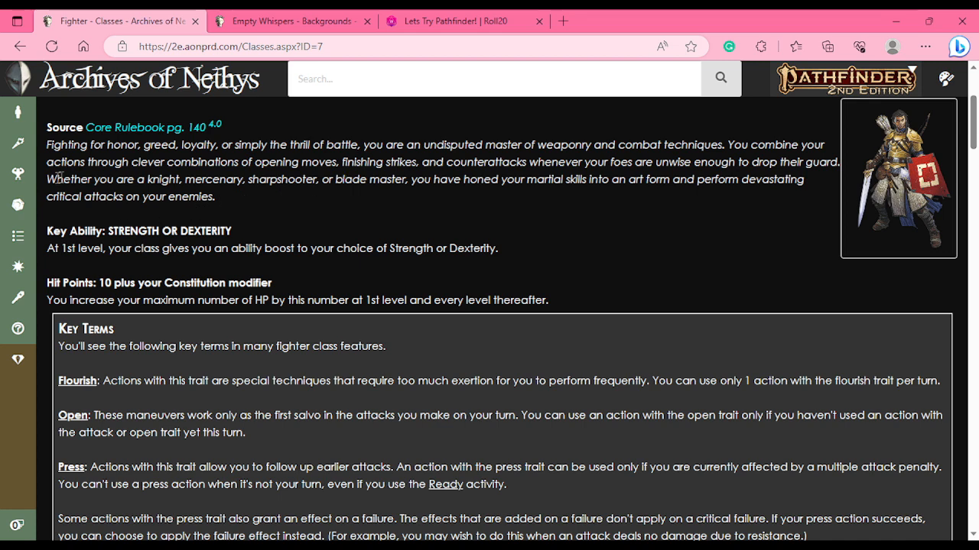
drag(47, 231, 243, 234)
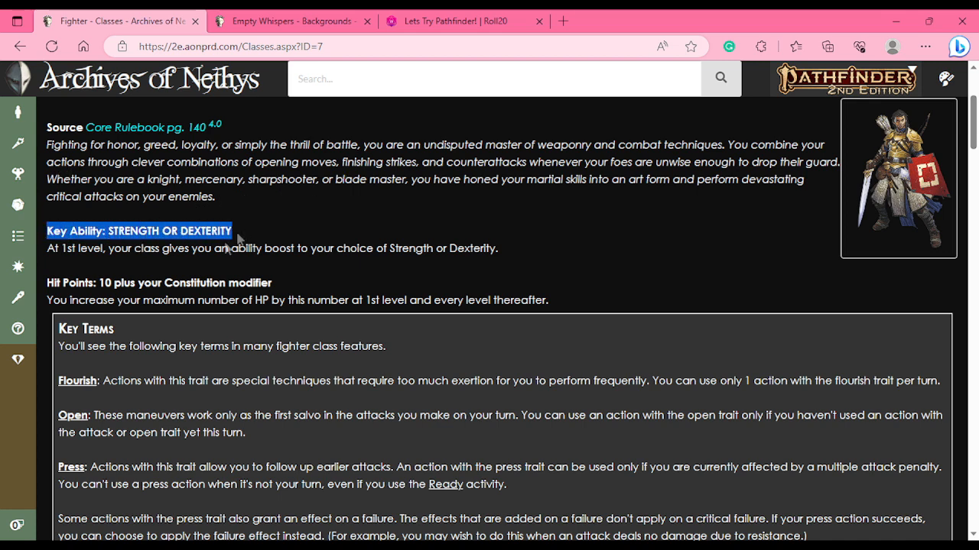
click(100, 249)
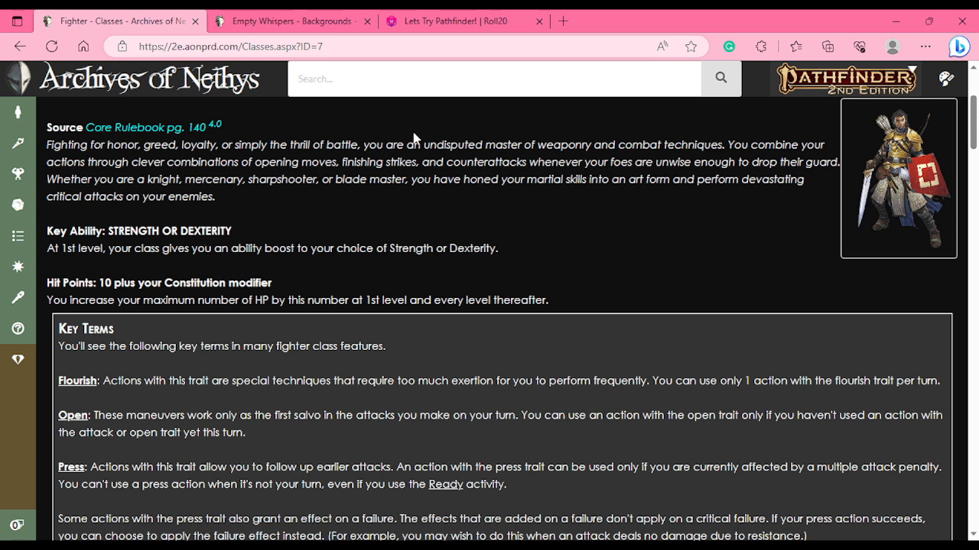
- Set the base Strength score to 14 in the ability scores of the Roll20 character sheet
click(456, 22)
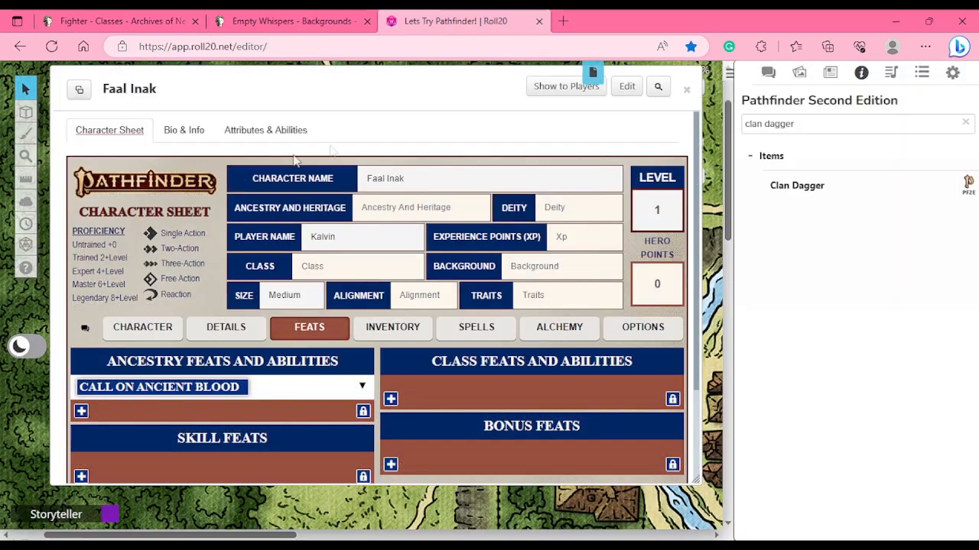
scroll(380, 237, down, 3)
click(142, 204)
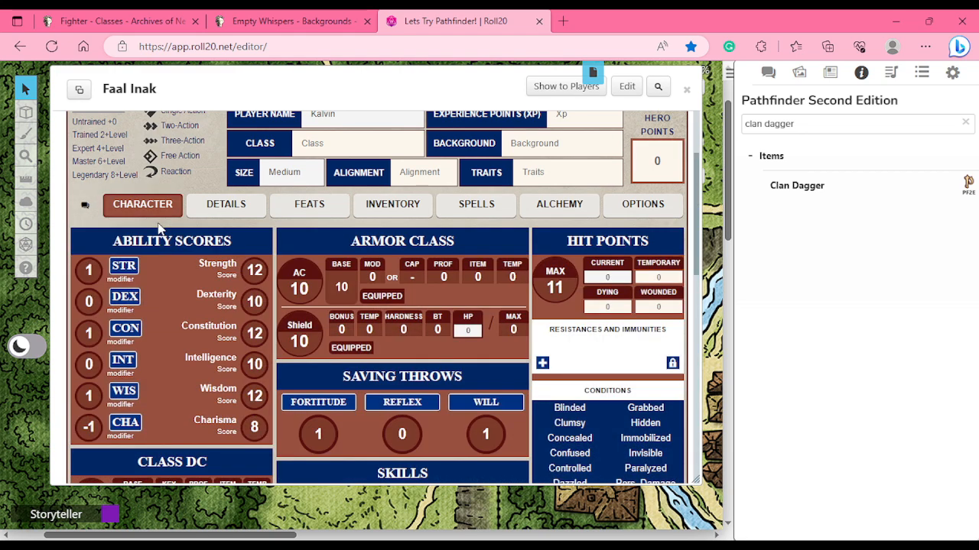
click(72, 258)
click(111, 321)
text(4)
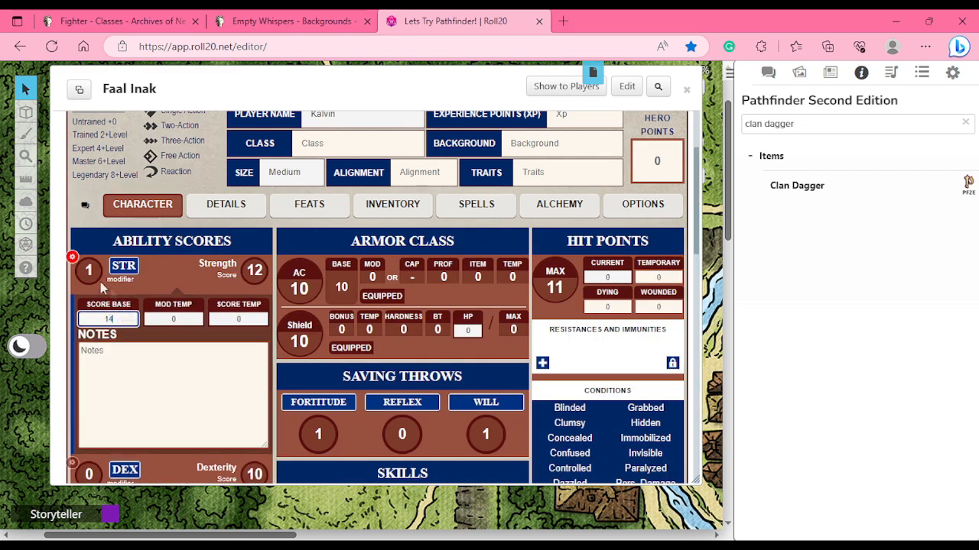
click(73, 258)
- Set the Class DC proficiency rank to Trained and close its settings
scroll(150, 307, down, 4)
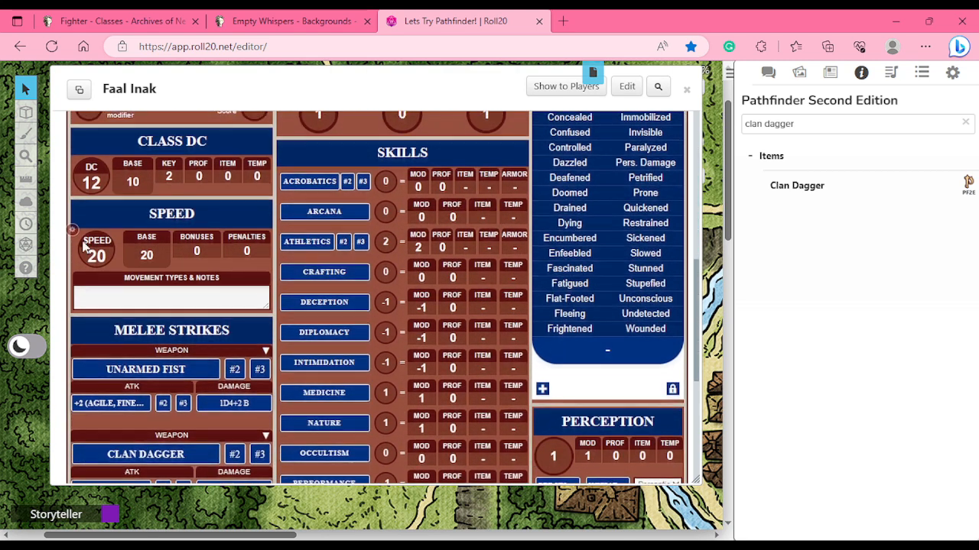
click(73, 152)
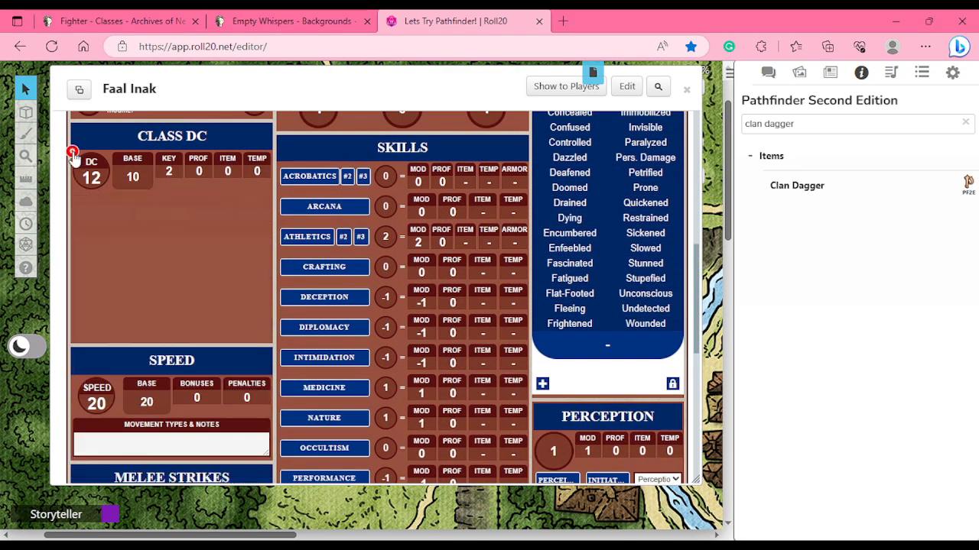
click(160, 247)
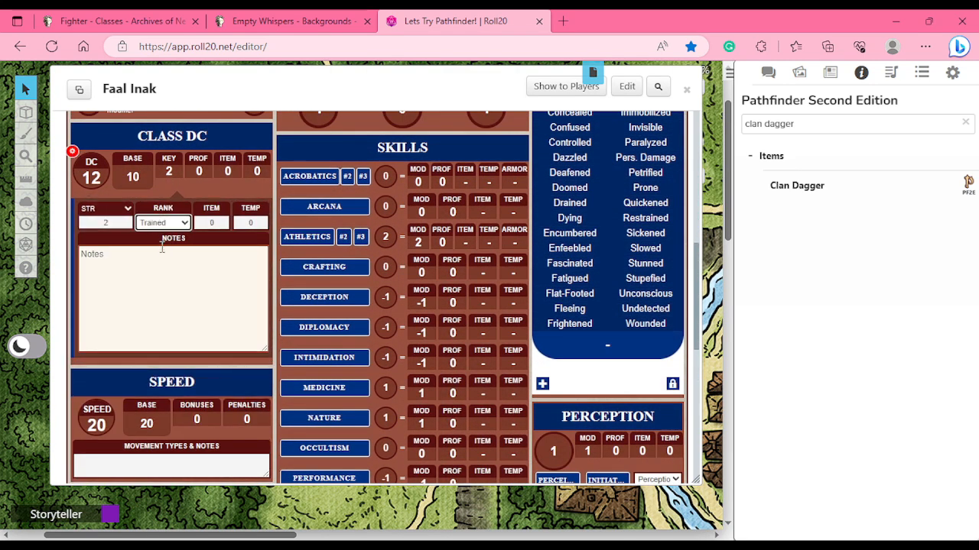
click(160, 258)
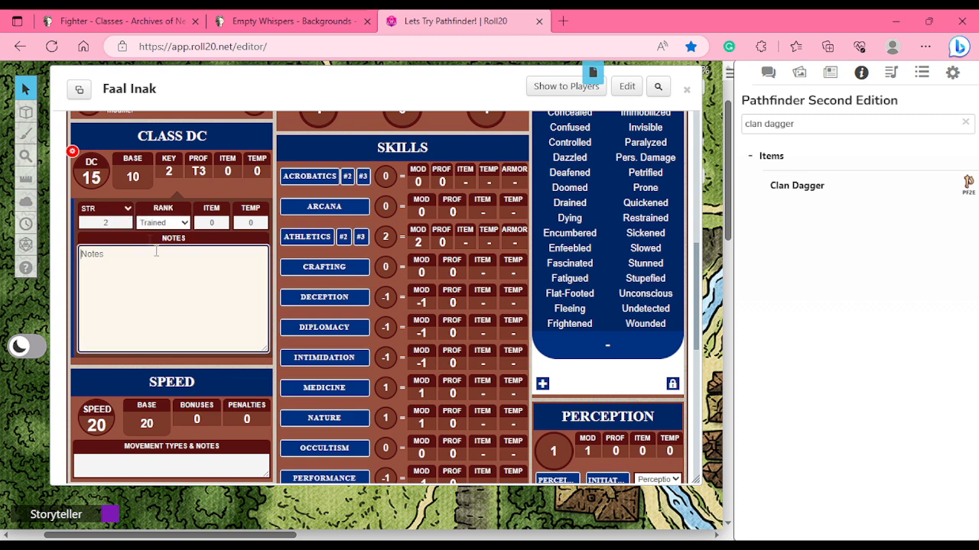
click(106, 223)
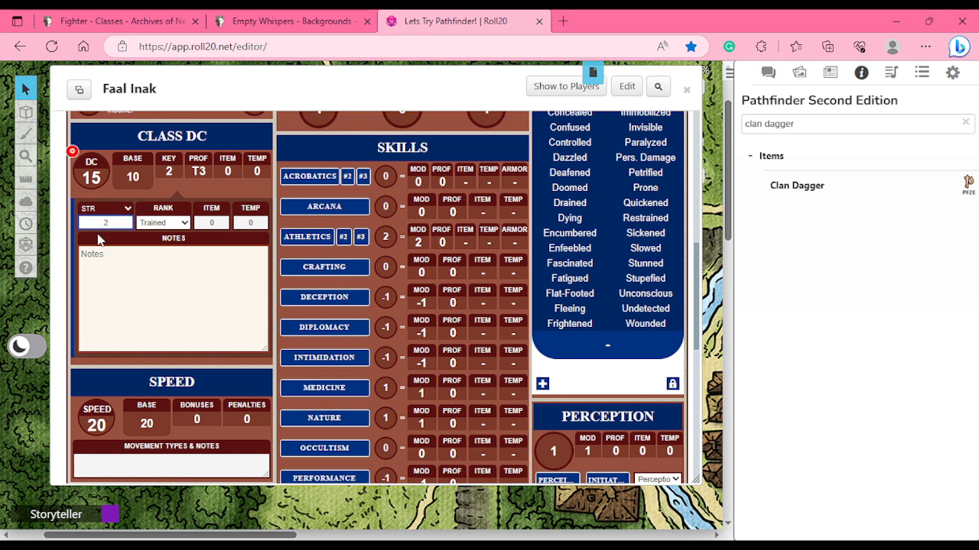
click(128, 233)
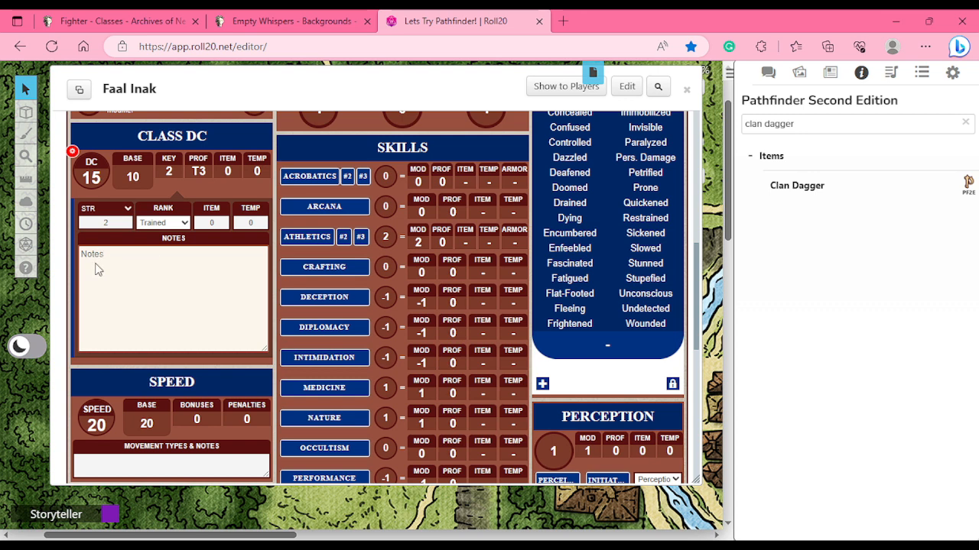
click(152, 263)
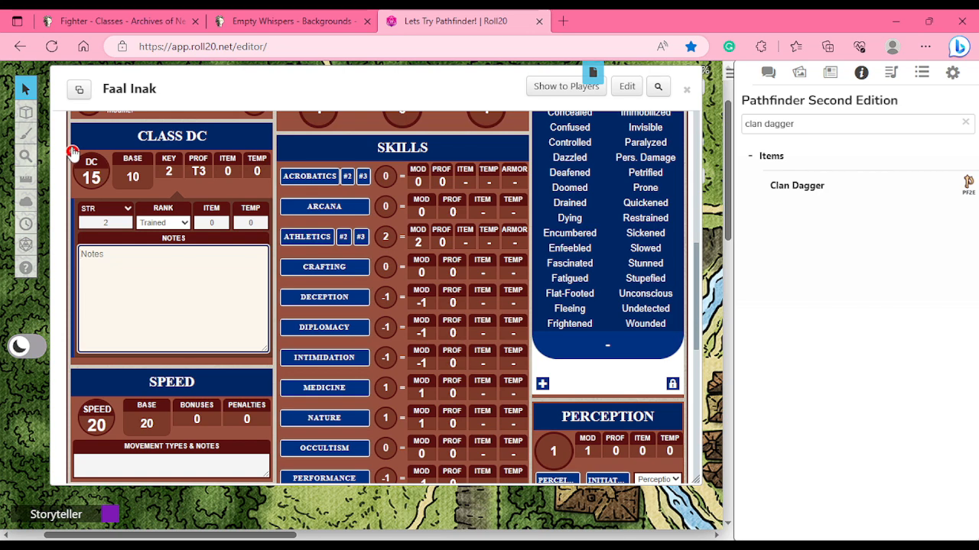
click(73, 152)
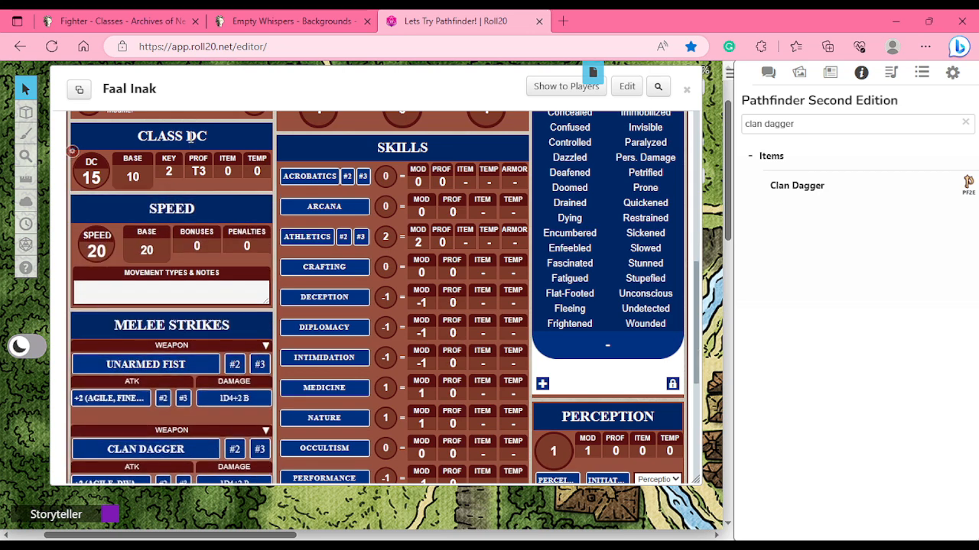
- Check the fighter's hit points on Archives of Nethys and set the class hit points to 10 in the Roll20 sheet
click(113, 21)
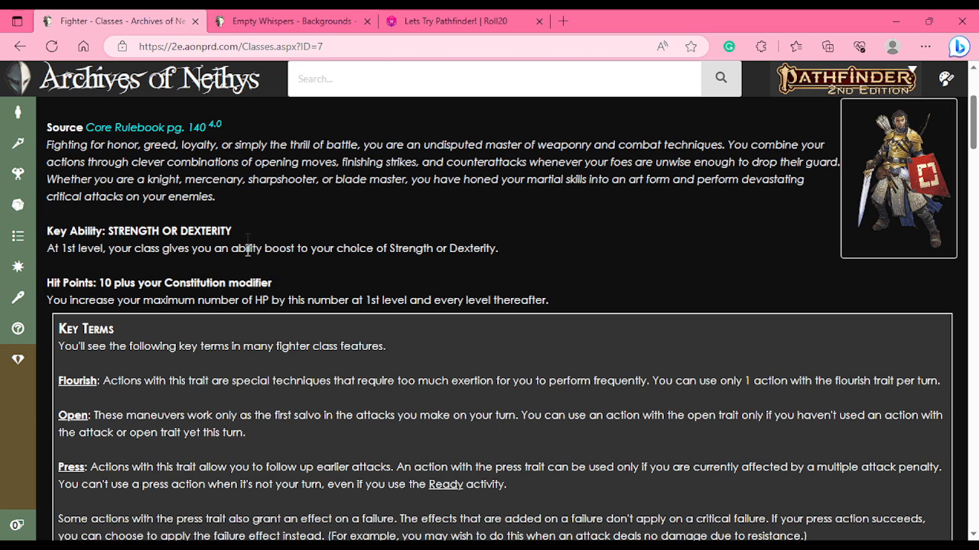
click(447, 20)
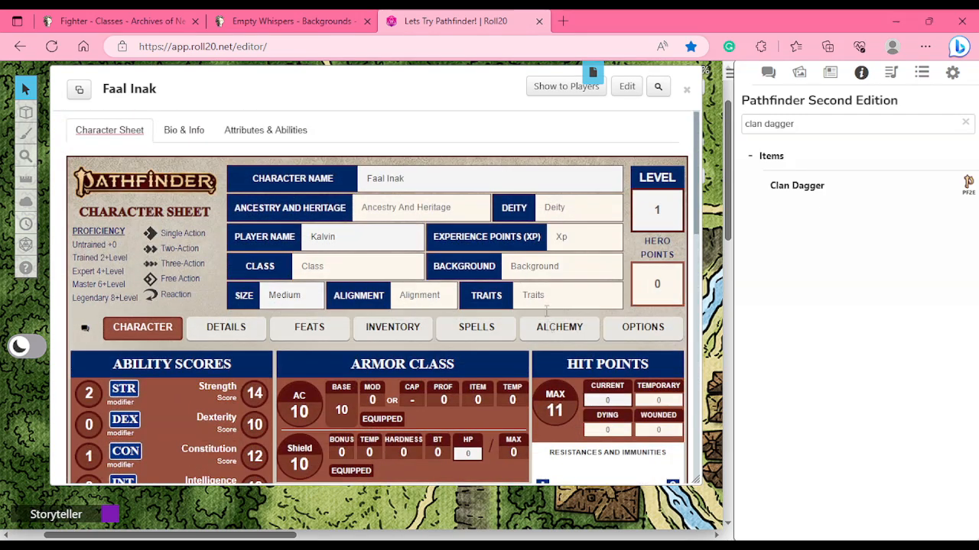
click(533, 381)
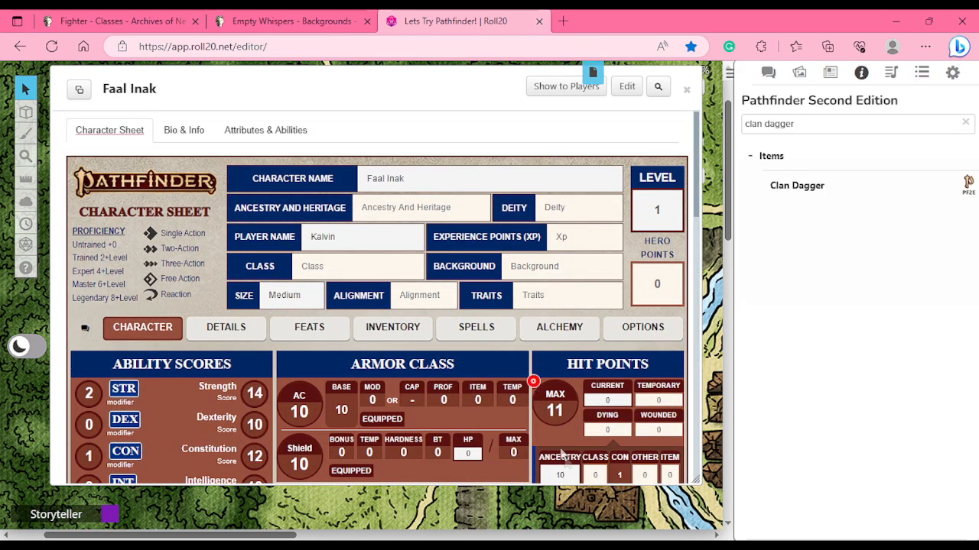
text(0)
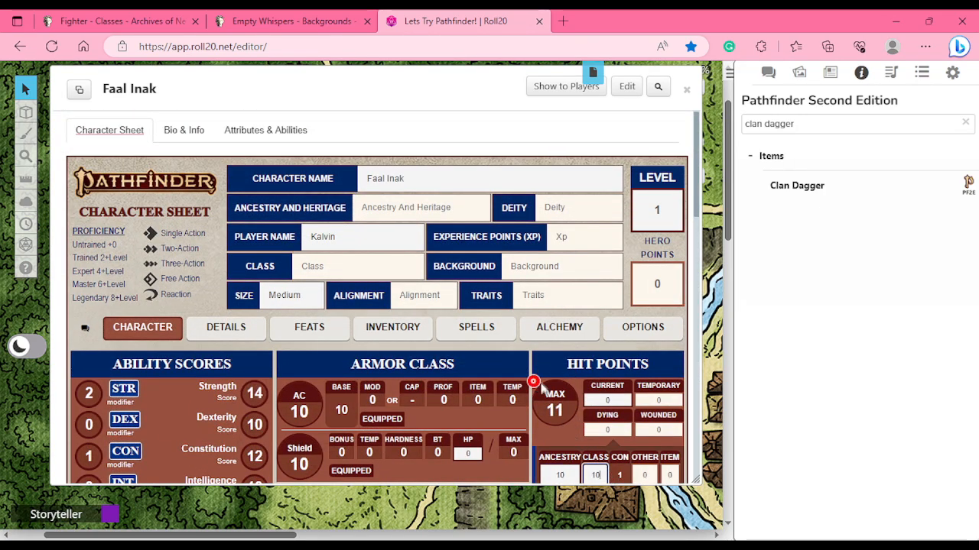
click(622, 400)
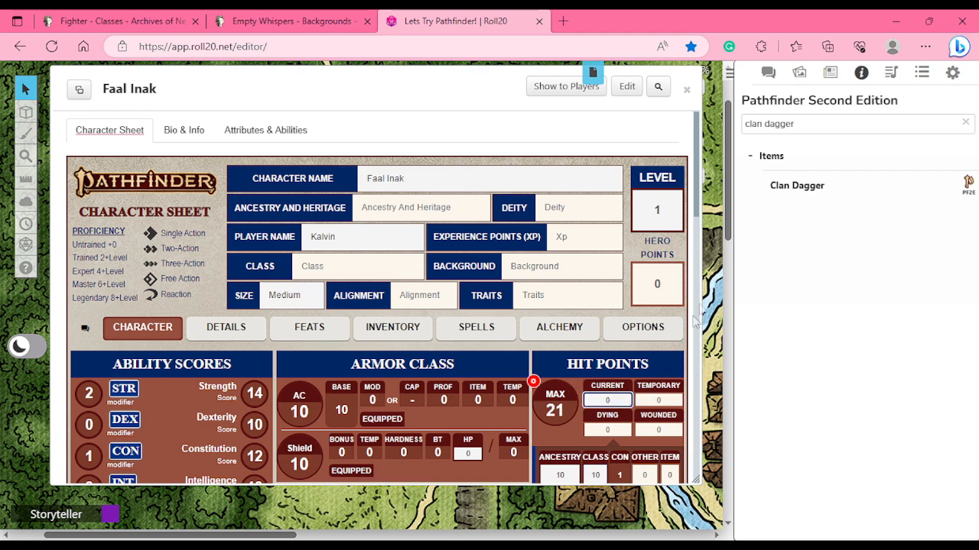
- Try a base Constitution score of 20, restore it to 12 and close the Constitution settings
drag(696, 208, 697, 220)
scroll(698, 214, down, 1)
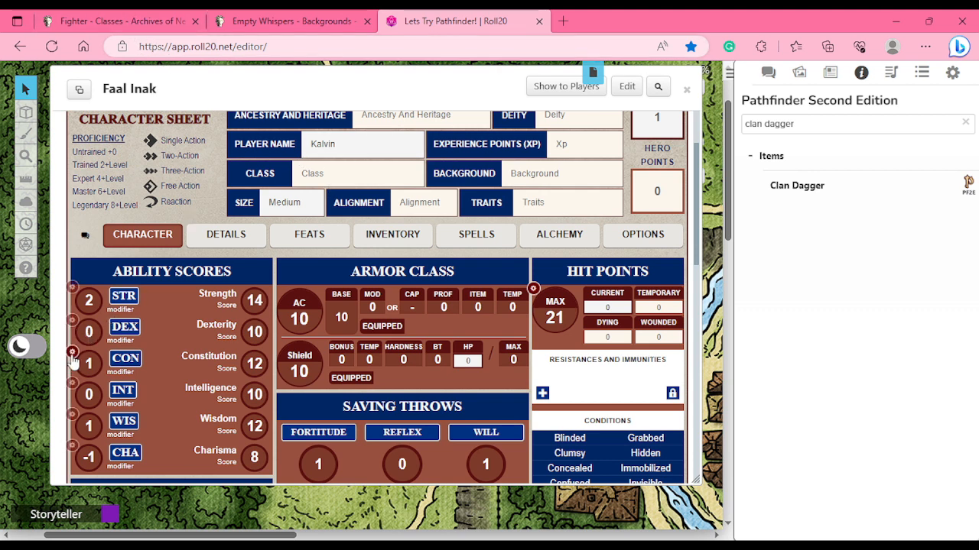
click(72, 351)
double_click(108, 413)
text(20)
click(157, 444)
click(126, 412)
double_click(107, 413)
text(12)
click(153, 451)
click(72, 352)
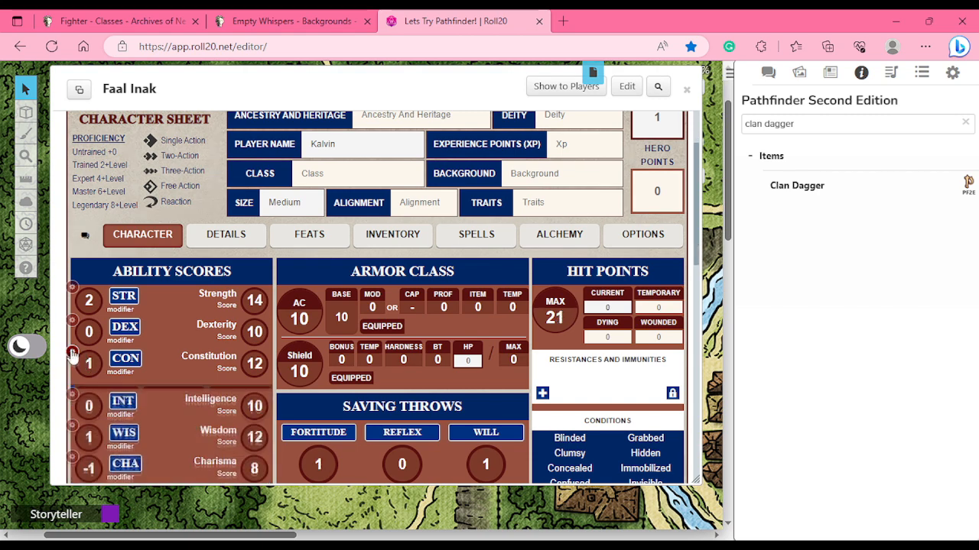
- Look up the fighter's initial proficiencies on Archives of Nethys and set the Perception rank to Expert in the Roll20 sheet
click(138, 20)
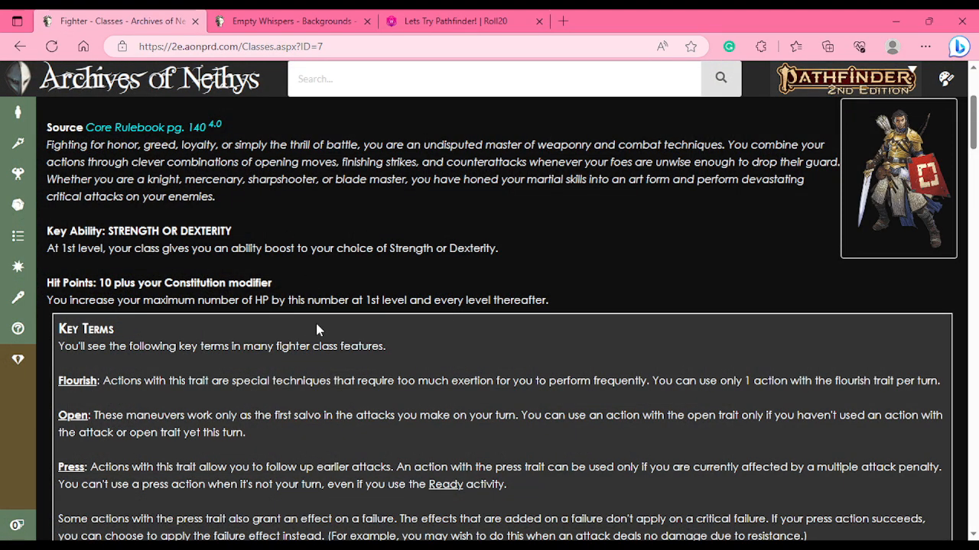
drag(974, 145, 974, 253)
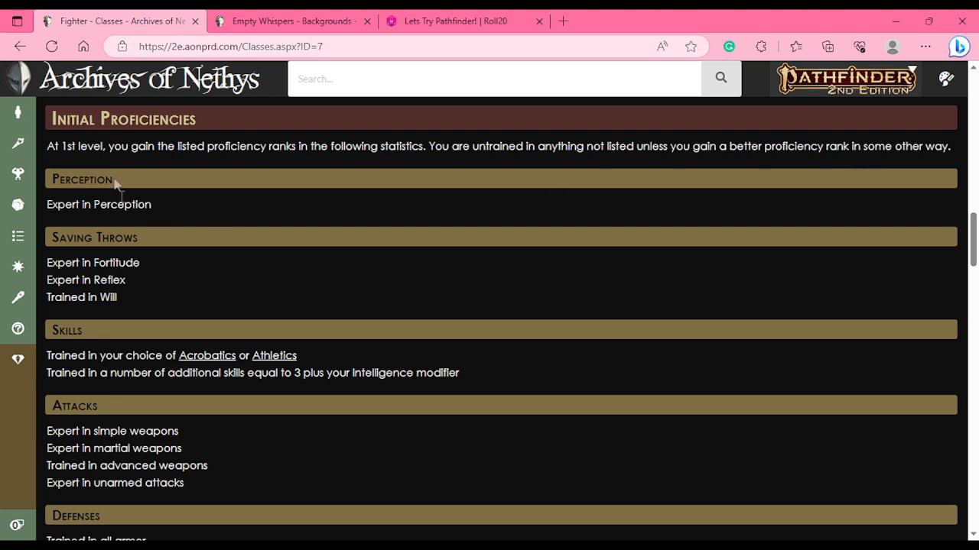
click(451, 20)
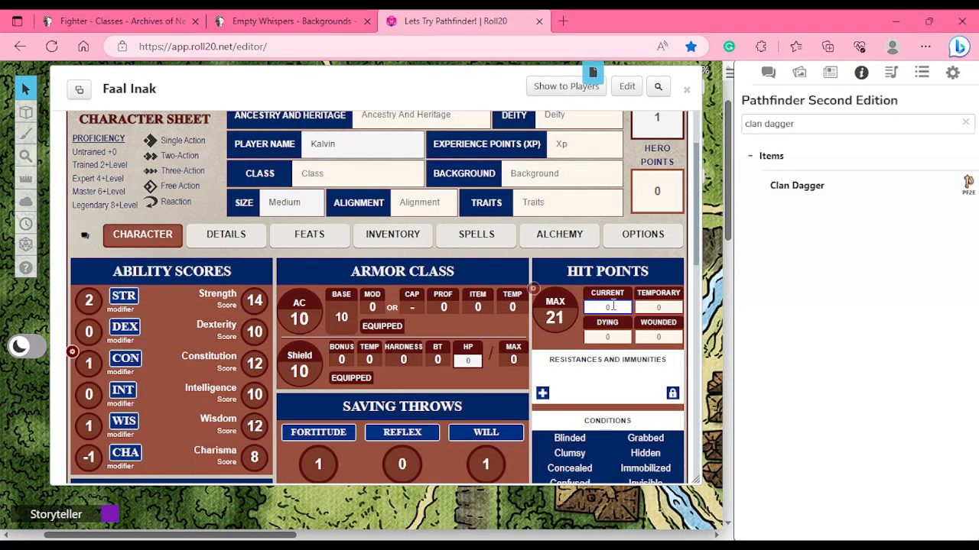
drag(698, 279, 711, 451)
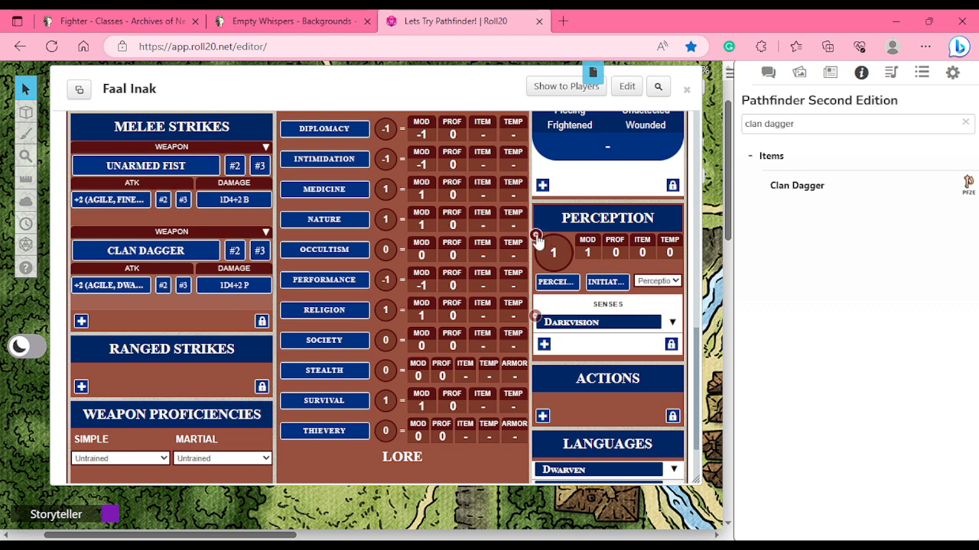
click(536, 235)
click(595, 354)
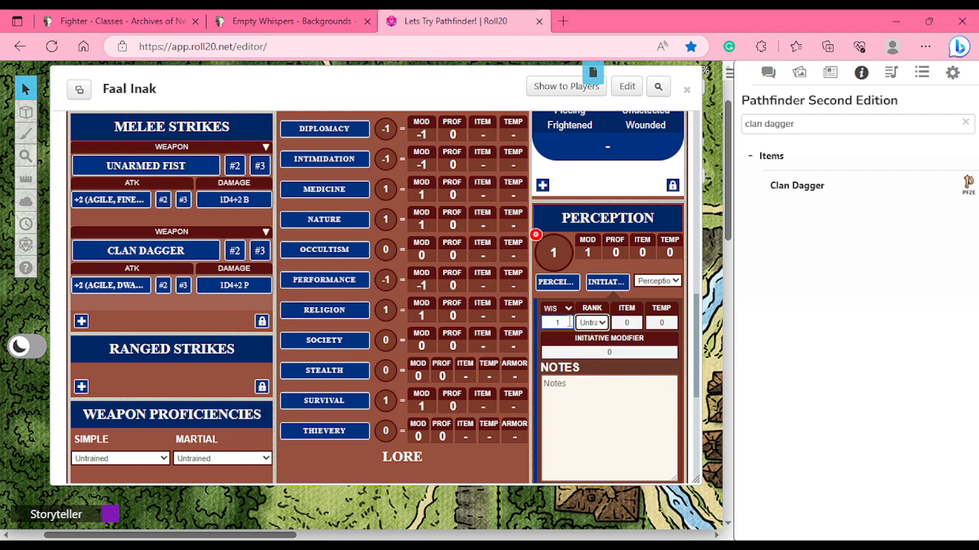
click(598, 324)
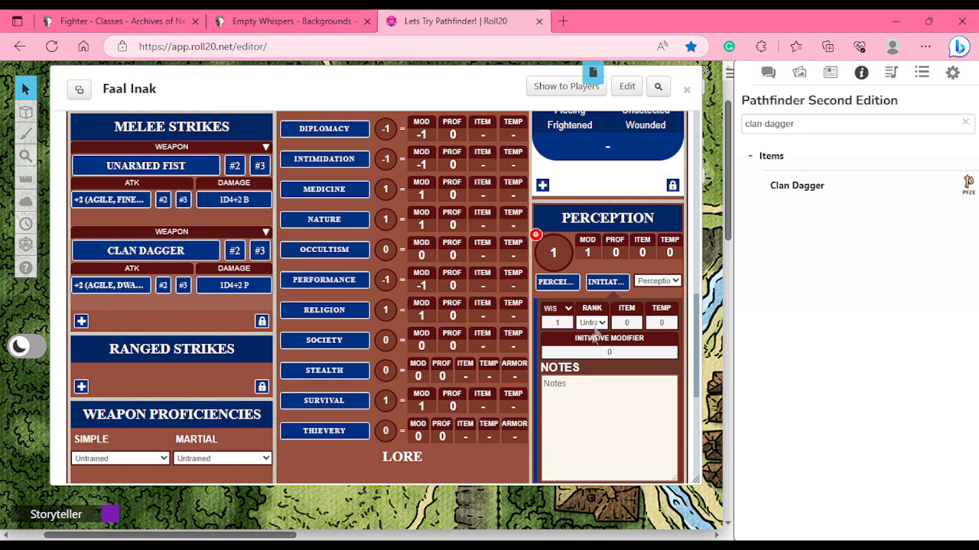
click(596, 361)
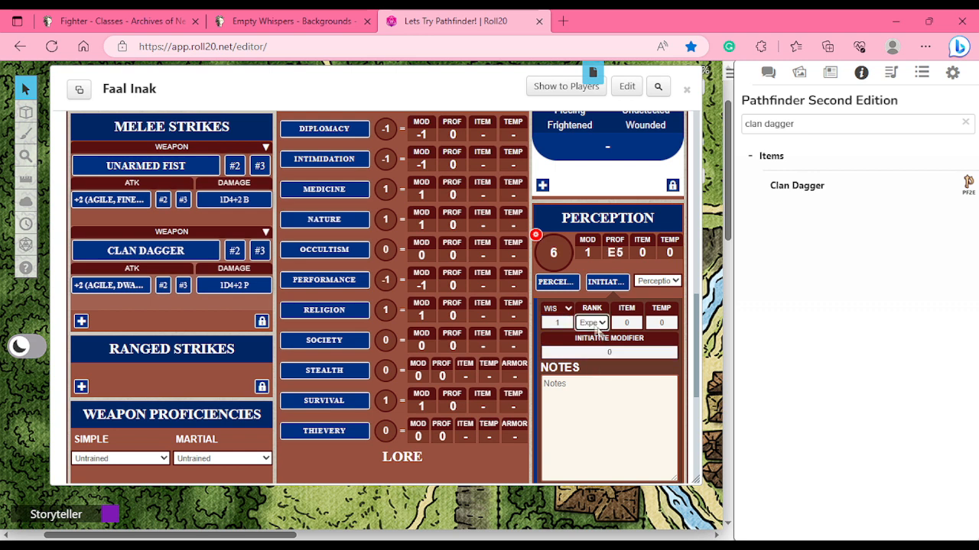
- Try the Trained rank for Perception and examine its proficiency bonus
click(596, 325)
click(599, 348)
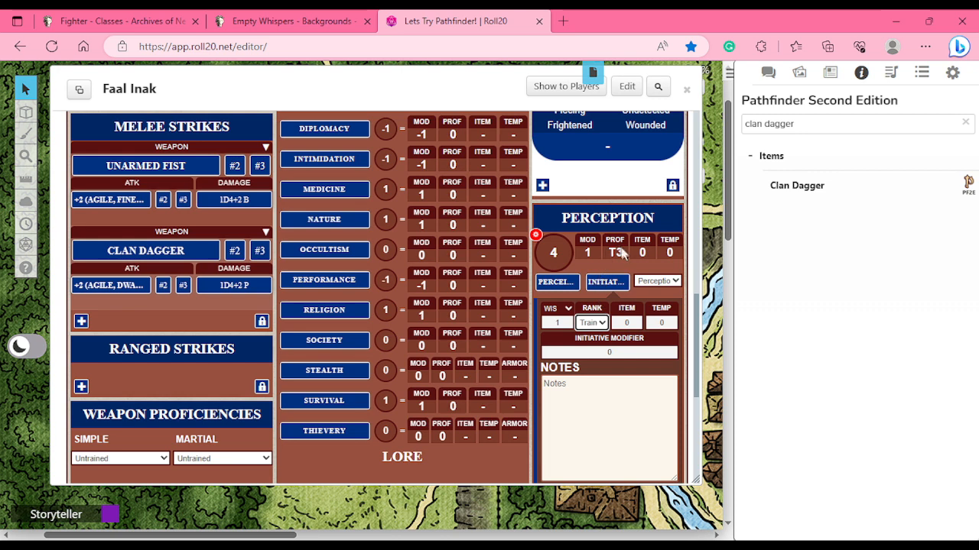
drag(613, 257, 620, 253)
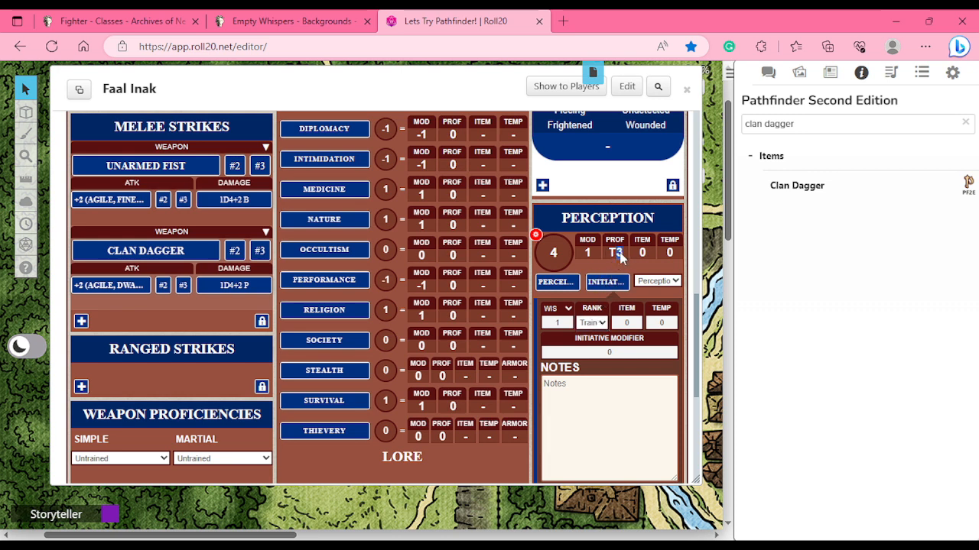
click(618, 258)
- Set the Perception rank back to Expert and close the Perception settings
click(588, 331)
click(597, 364)
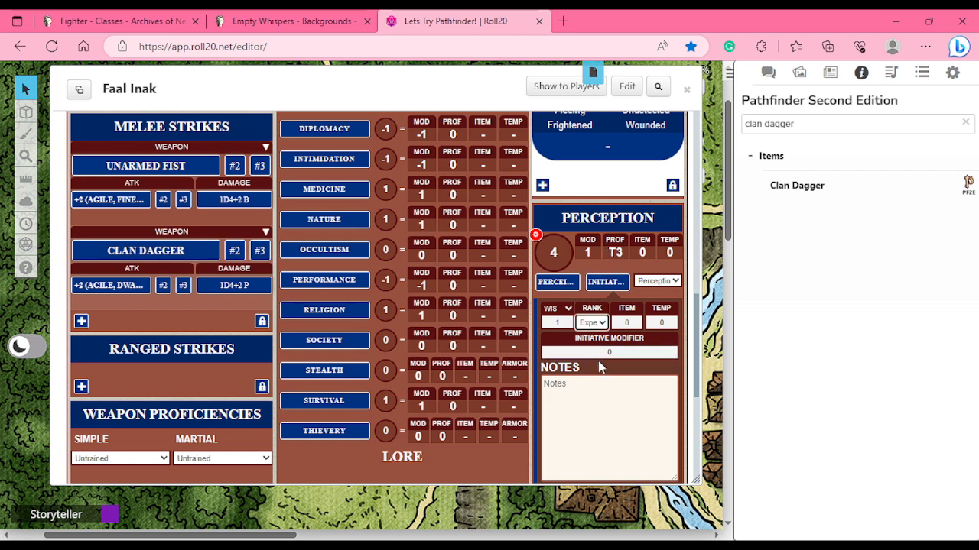
click(593, 326)
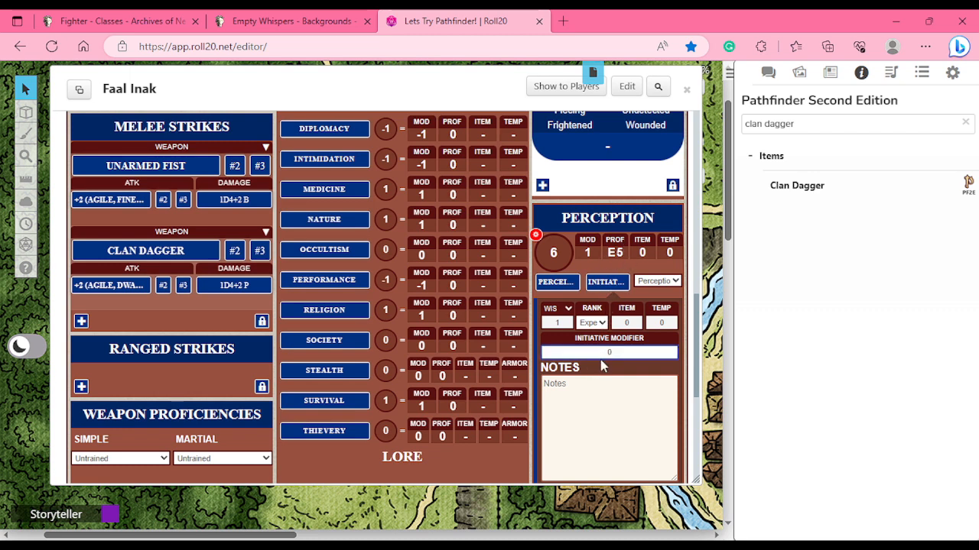
click(536, 236)
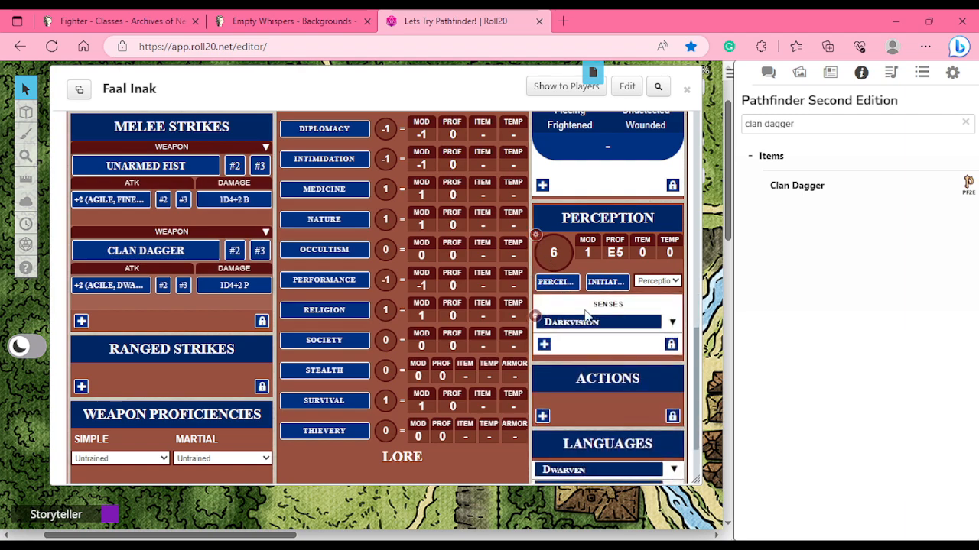
- Try character level 3, examine the Perception and Class DC proficiencies, and restore the level to 1
scroll(587, 312, up, 10)
drag(665, 209, 651, 209)
text(3)
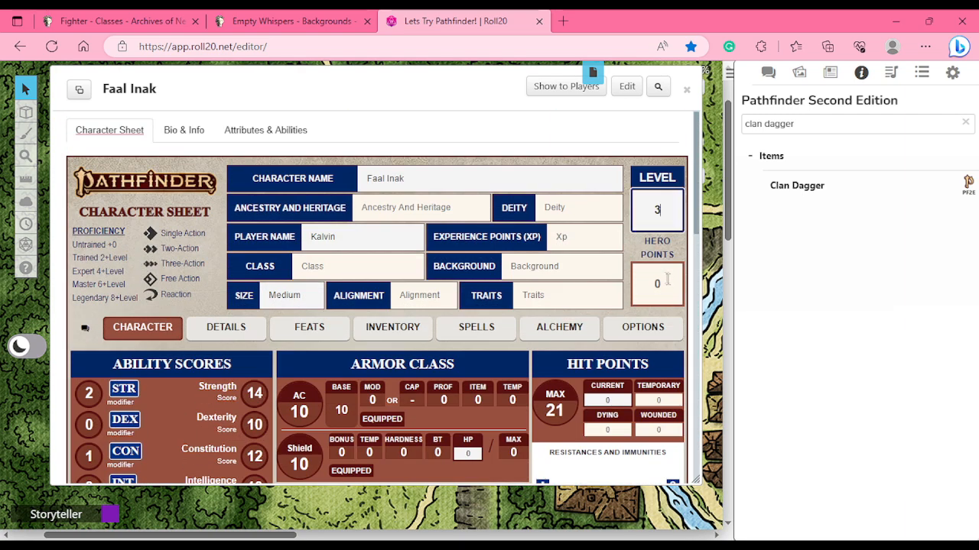
scroll(635, 309, down, 10)
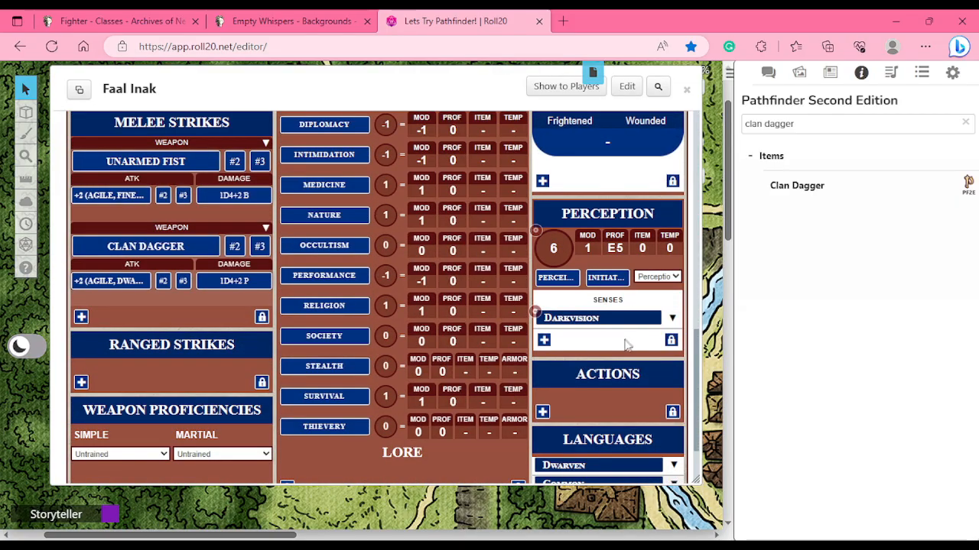
scroll(624, 264, up, 10)
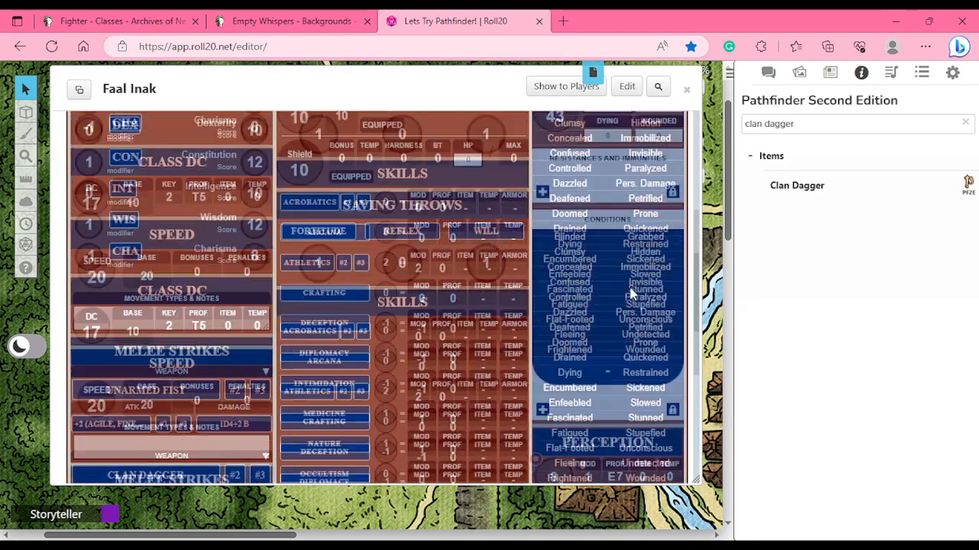
scroll(107, 360, down, 5)
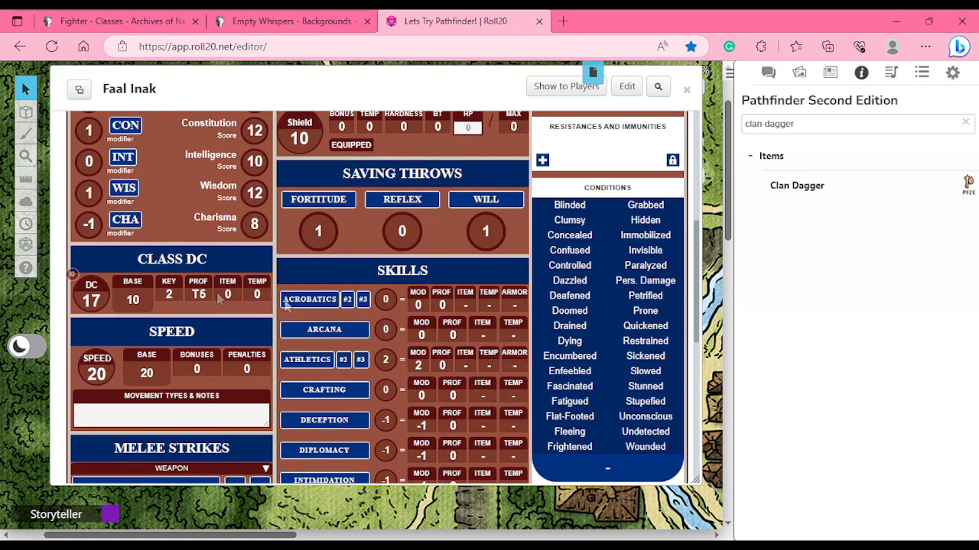
scroll(494, 356, up, 1)
scroll(495, 356, up, 4)
double_click(650, 214)
text(1)
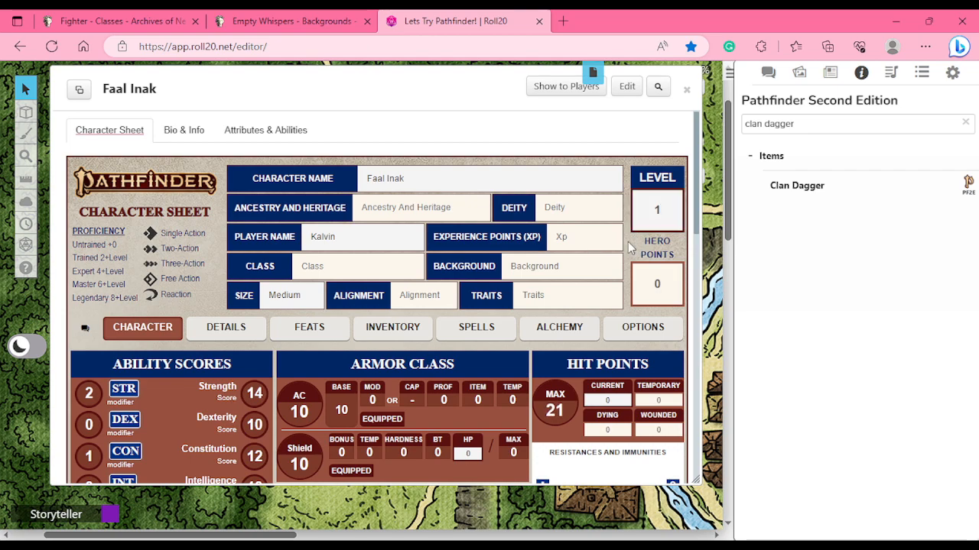
- Check the fighter's saving throw proficiencies on Archives of Nethys and set the Fortitude rank to Expert in the Roll20 sheet
scroll(604, 256, down, 4)
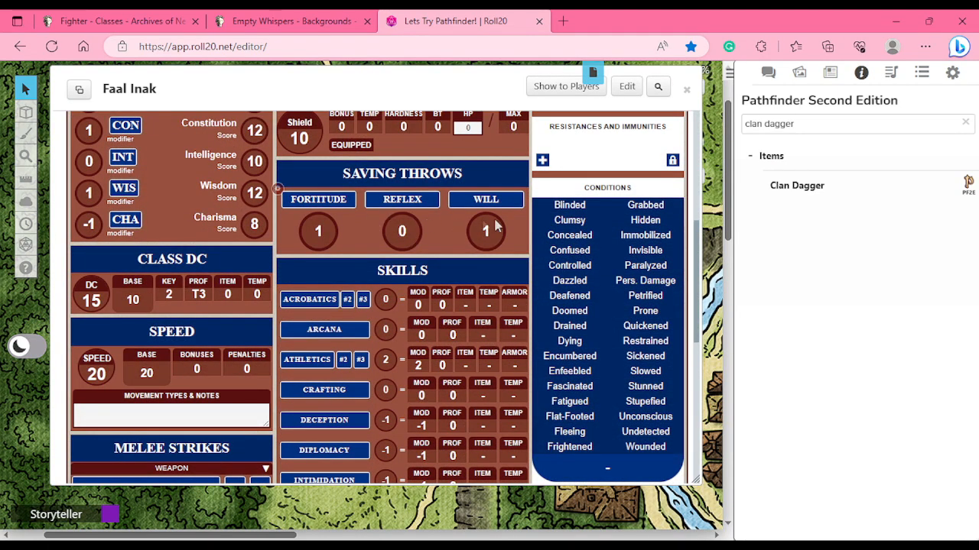
scroll(499, 227, down, 4)
click(205, 25)
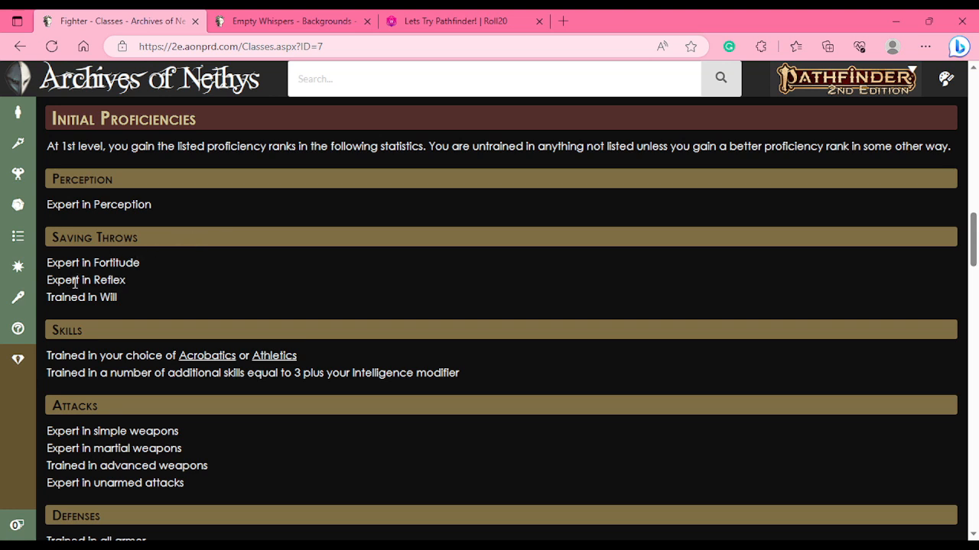
click(436, 25)
scroll(305, 210, up, 5)
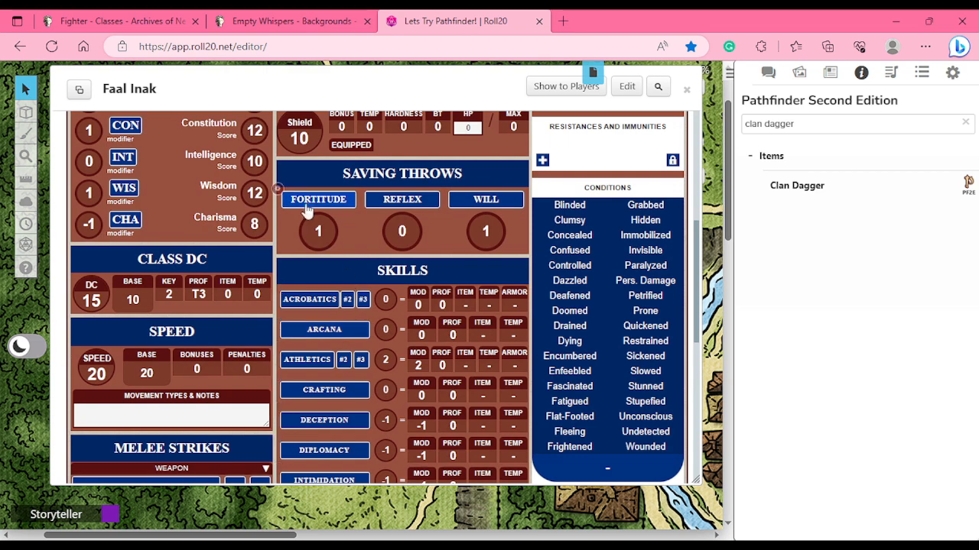
click(286, 197)
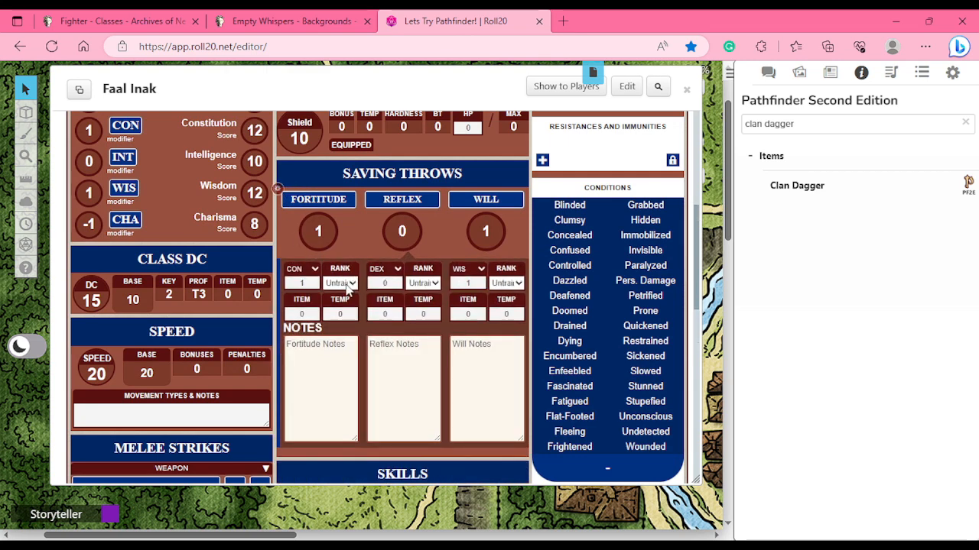
click(341, 309)
click(344, 322)
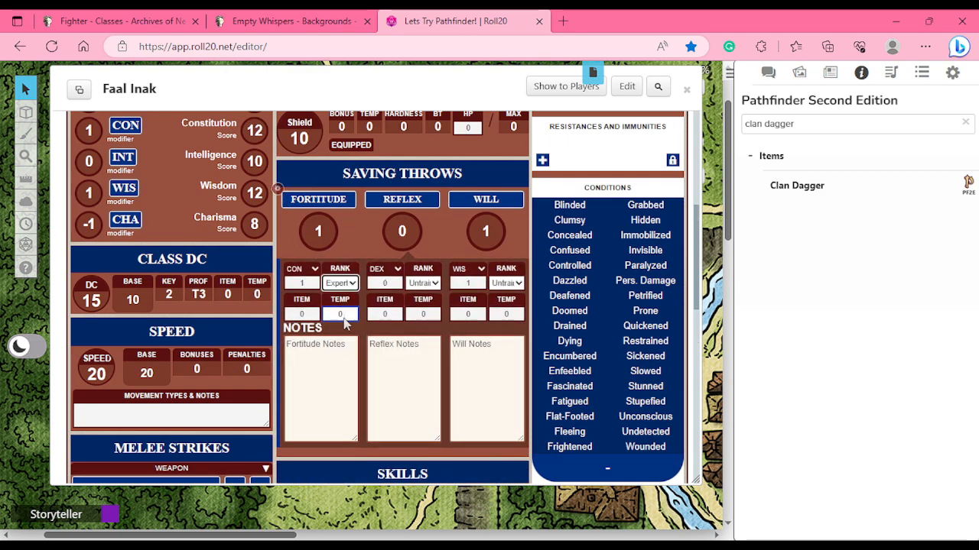
- Set the Reflex rank to Expert and the Will rank to Trained, and close the saving throw settings
click(422, 282)
click(427, 327)
click(506, 282)
click(511, 310)
click(456, 241)
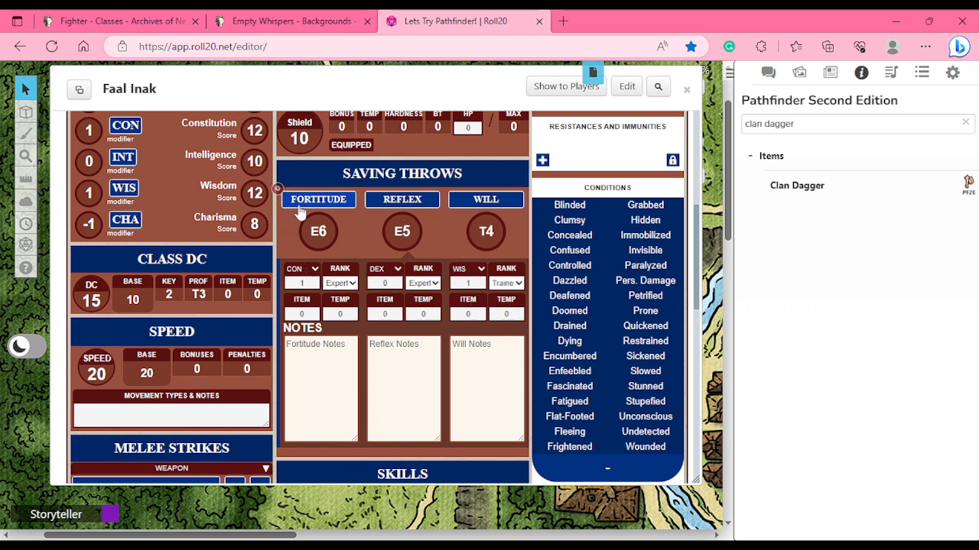
click(277, 188)
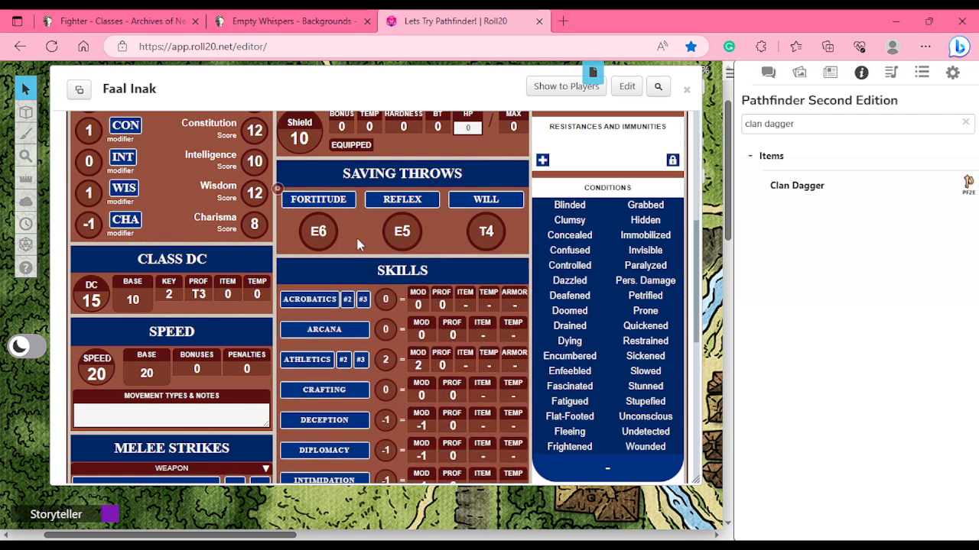
- Read the fighter's skill and attack proficiencies on Archives of Nethys and return to the Roll20 character sheet
click(124, 22)
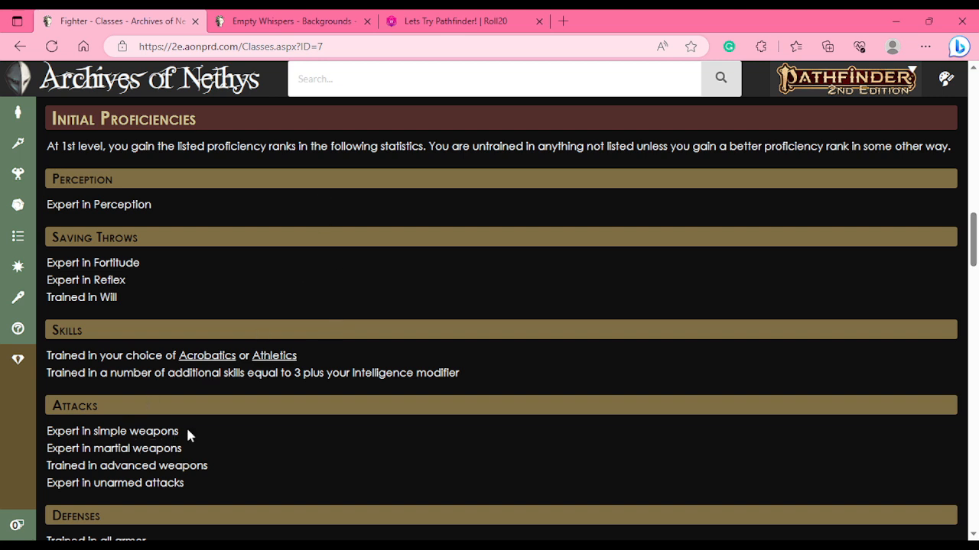
drag(168, 432, 119, 433)
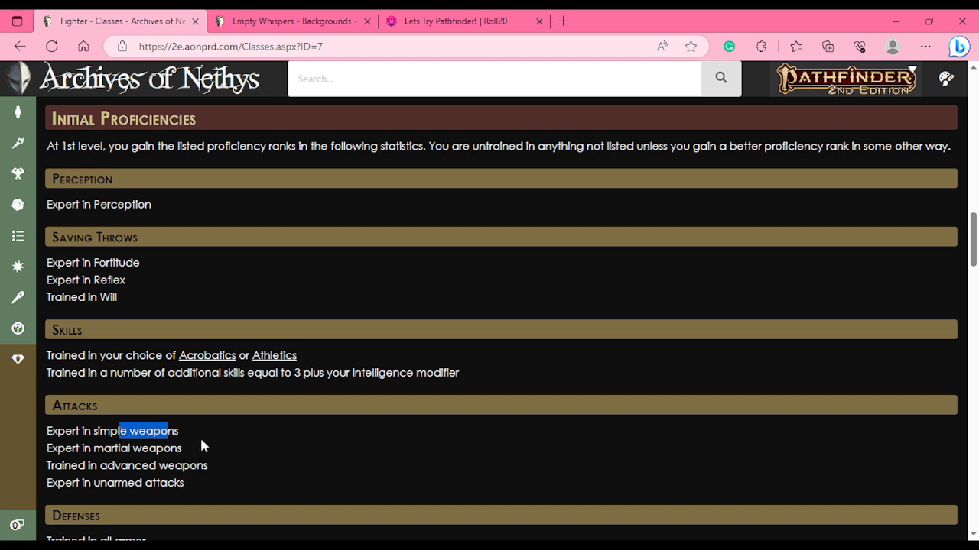
click(426, 322)
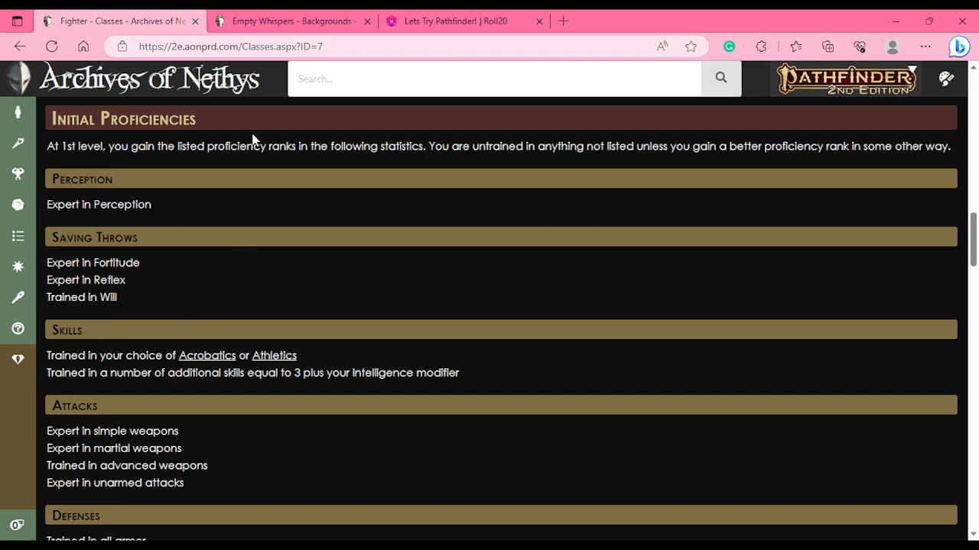
click(438, 18)
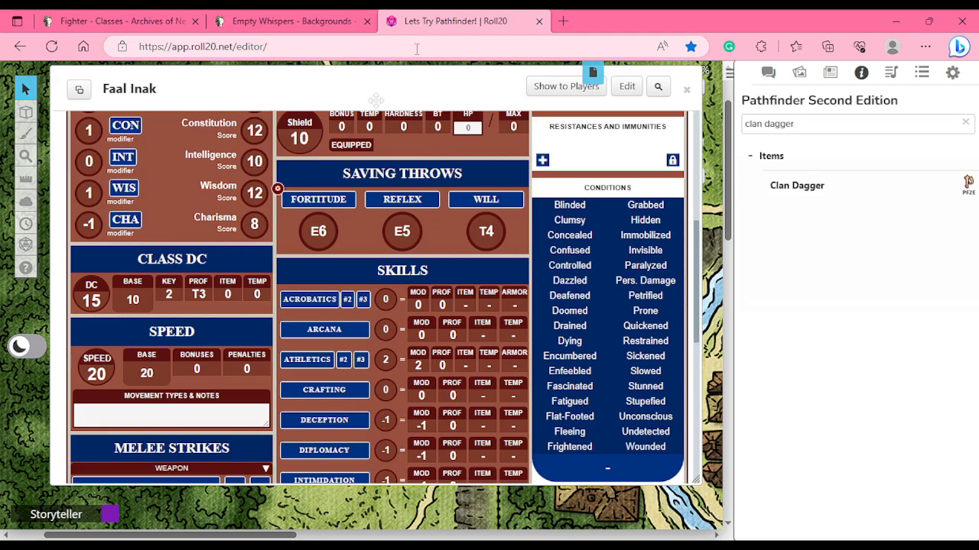
- Enter "3+int" in the movement types and notes field and check the fighter's skill proficiencies on Archives of Nethys
click(143, 417)
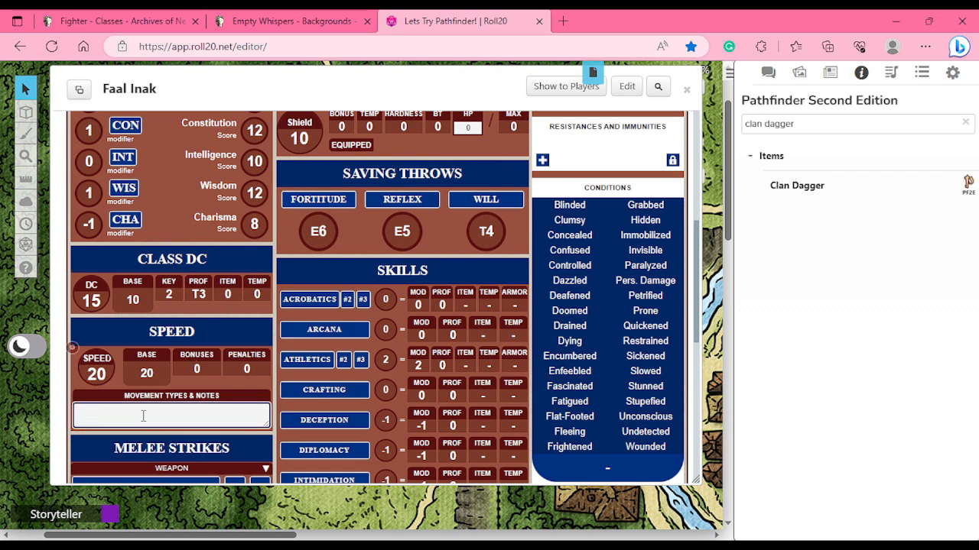
text(3+int)
click(122, 23)
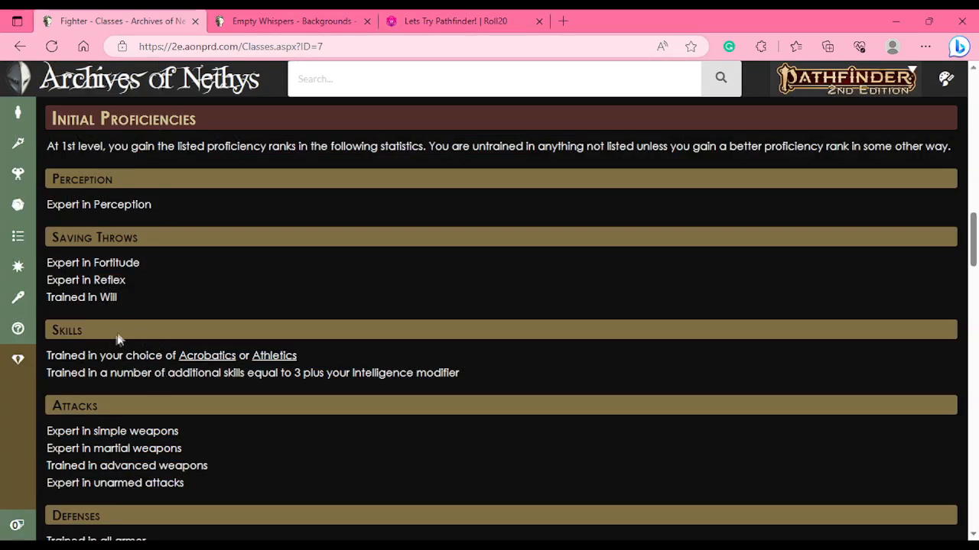
- Set the simple and martial weapon proficiencies to Expert in the Roll20 character sheet
click(468, 21)
scroll(425, 307, down, 5)
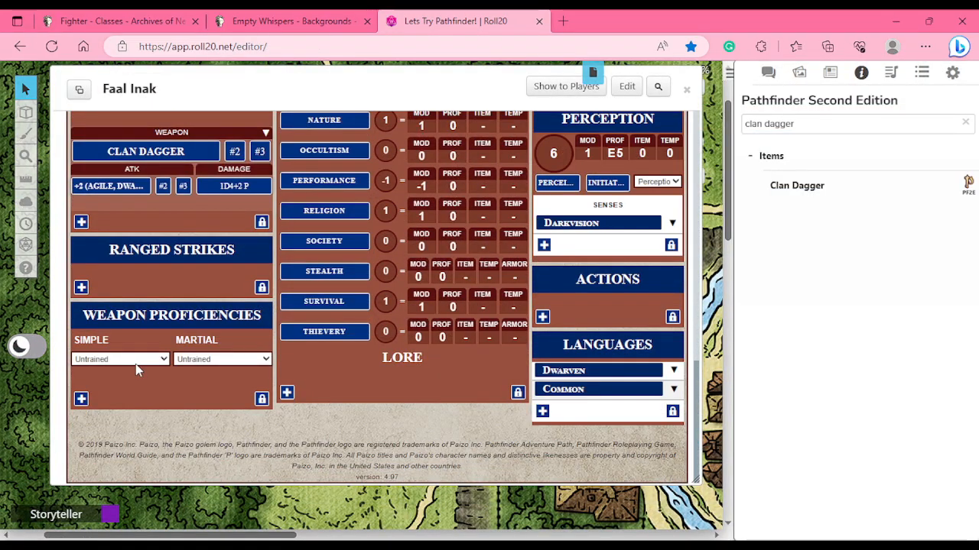
click(98, 392)
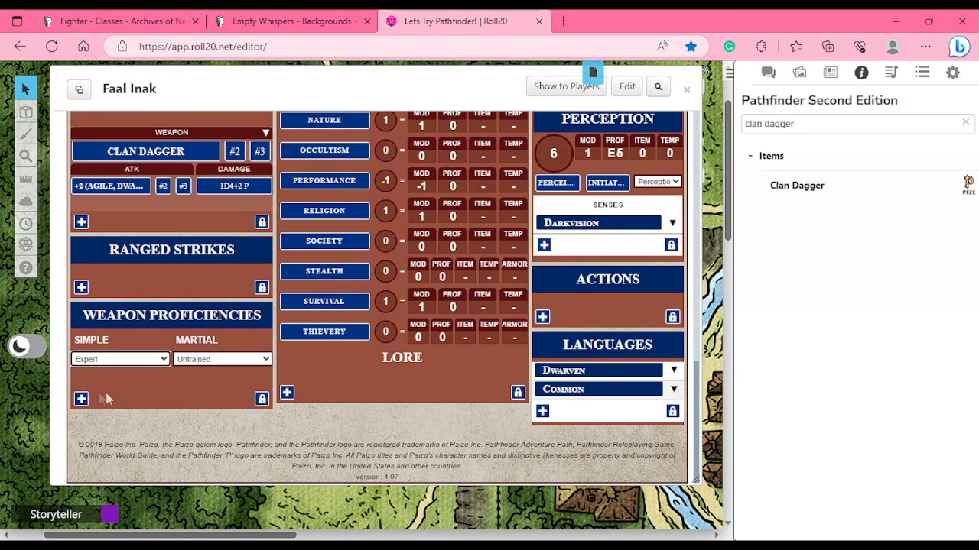
click(196, 392)
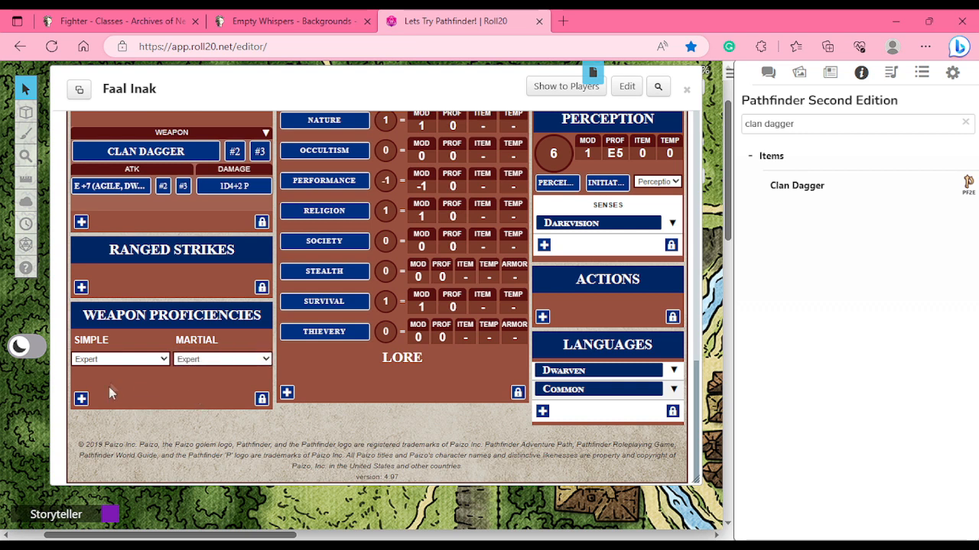
- Add another weapon proficiency named Unarmed and set its rank to Expert
click(80, 404)
click(117, 404)
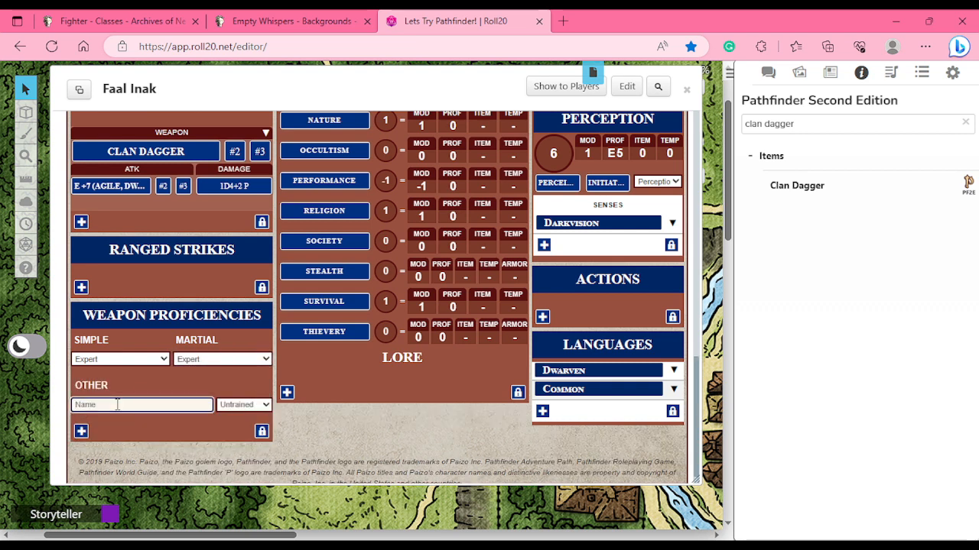
text(Unarmed)
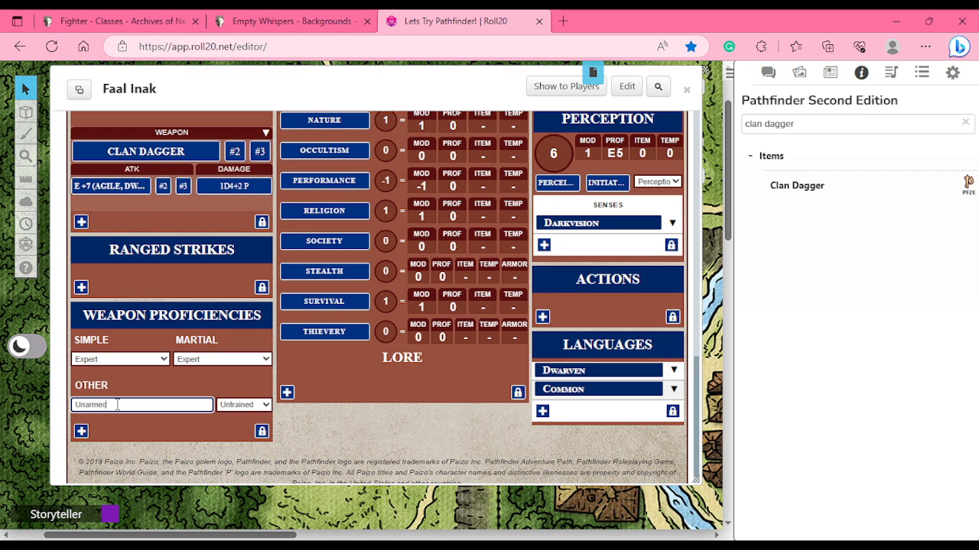
click(234, 432)
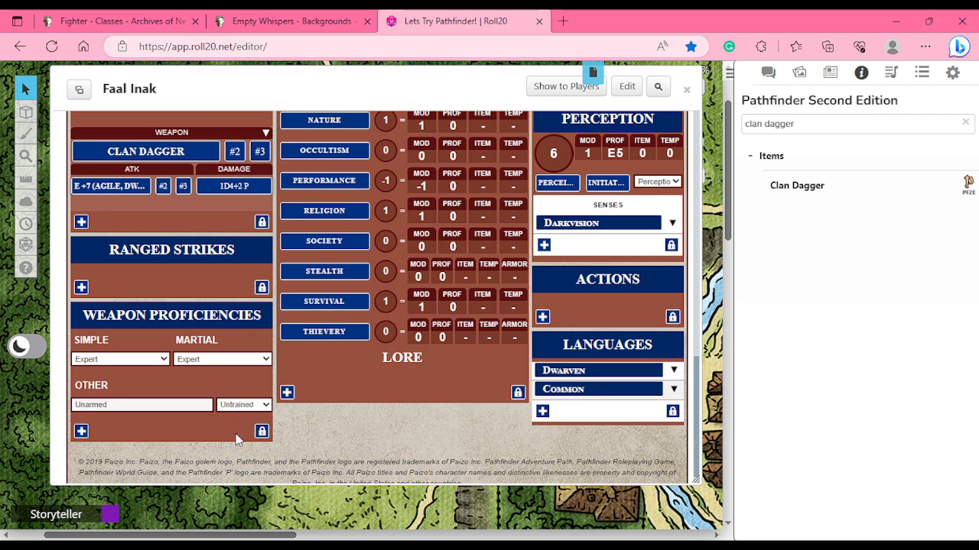
click(244, 404)
click(226, 369)
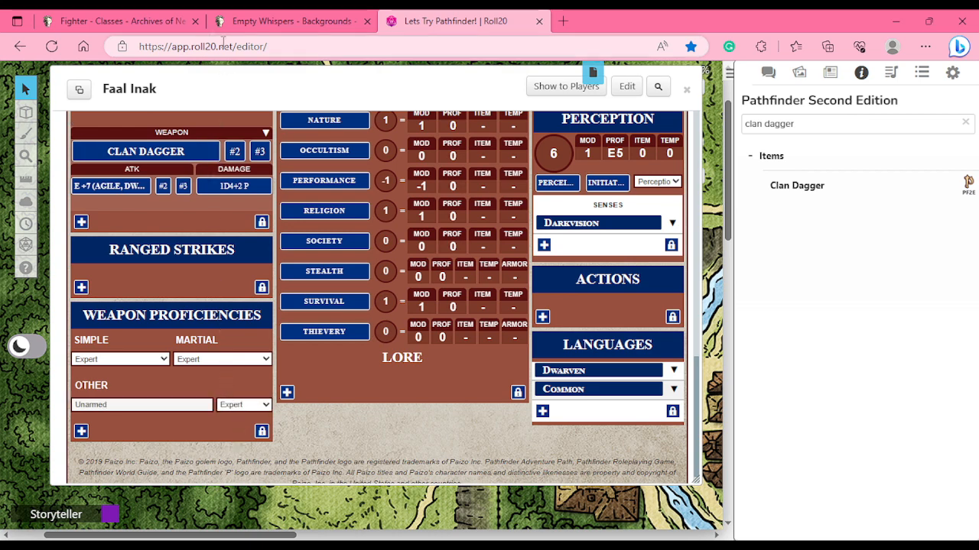
- Check the fighter's attack proficiencies on Archives of Nethys and add a second other weapon proficiency entry in the Roll20 sheet
click(114, 20)
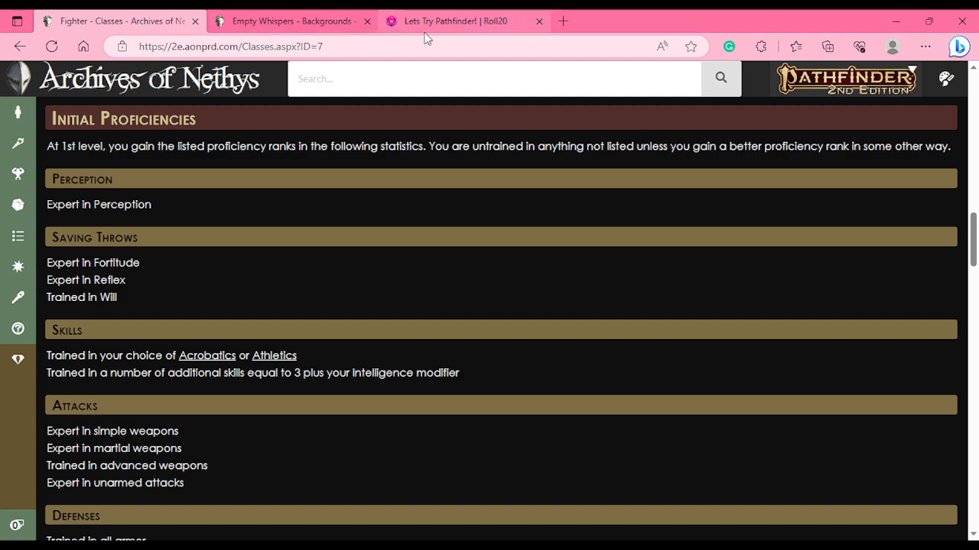
click(448, 21)
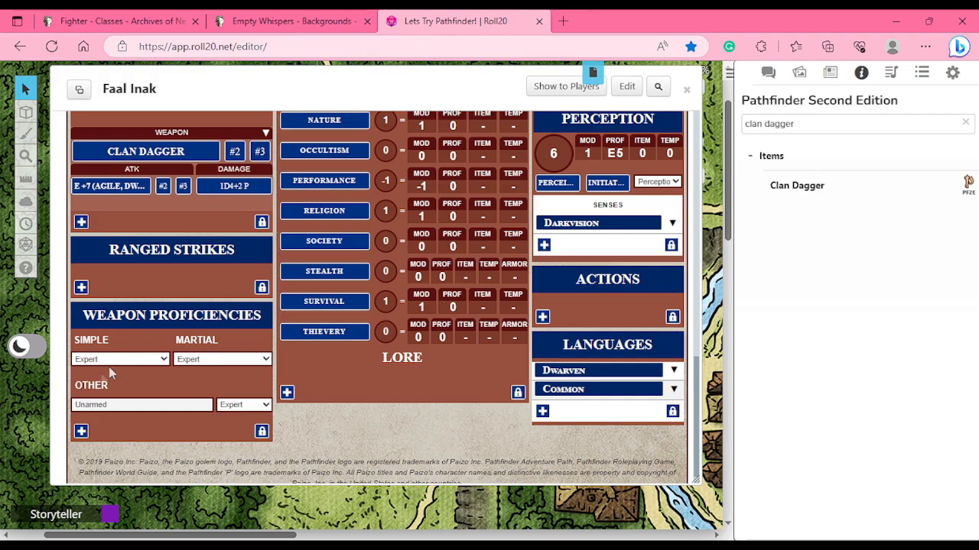
click(81, 432)
click(115, 451)
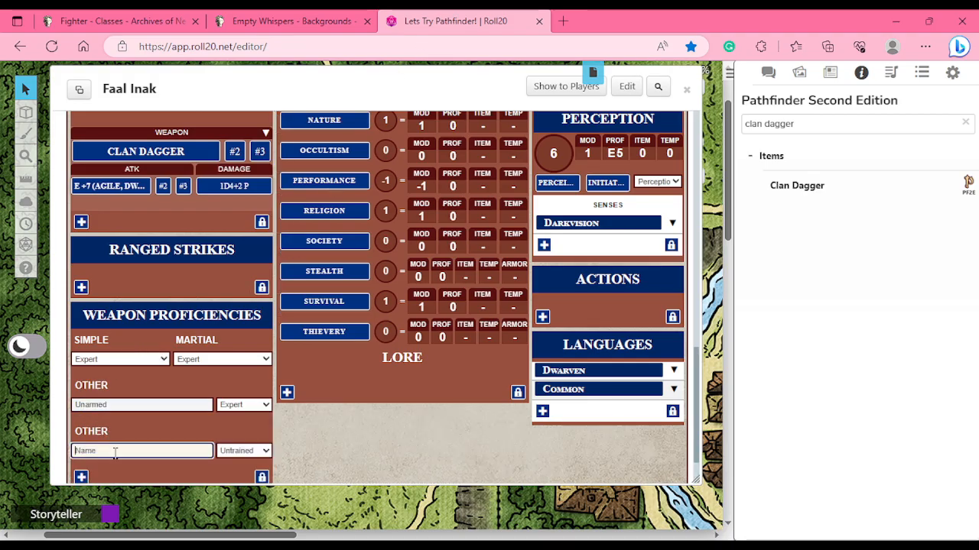
text(Call on Ancient Blood)
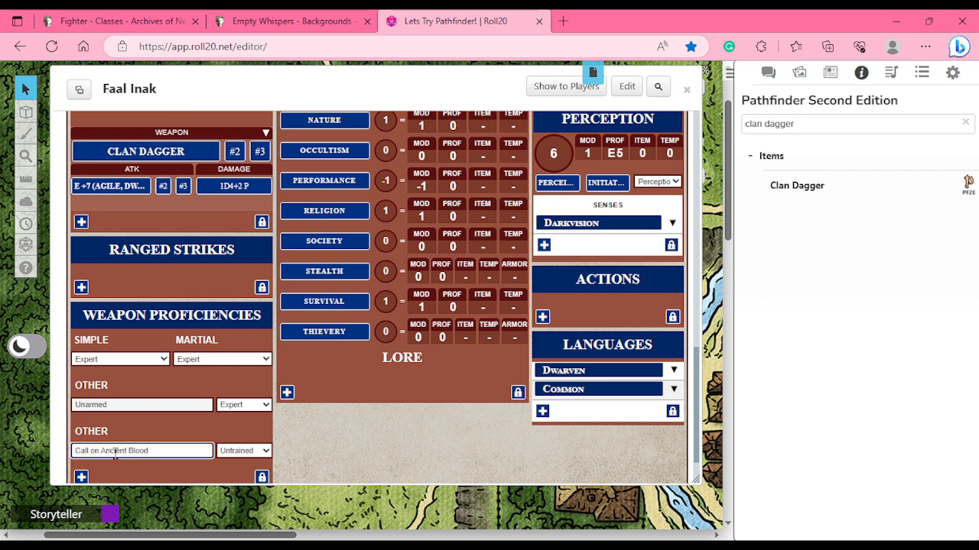
key(BackSpace)
key(BackSpace)
key(BackSpace)
key(BackSpace)
key(BackSpace)
key(BackSpace)
key(BackSpace)
key(BackSpace)
key(BackSpace)
key(BackSpace)
key(BackSpace)
- Name the second other weapon proficiency Advanced Weapons and set its rank to Trained
text(Advanc)
click(240, 451)
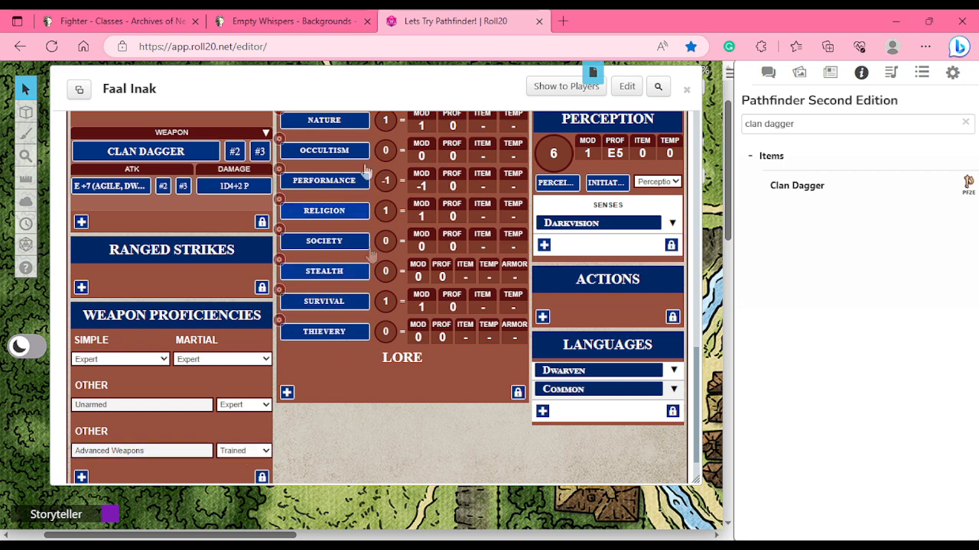
- Check the fighter's defense proficiencies on Archives of Nethys and open the Armor Class settings in the Roll20 sheet
click(122, 20)
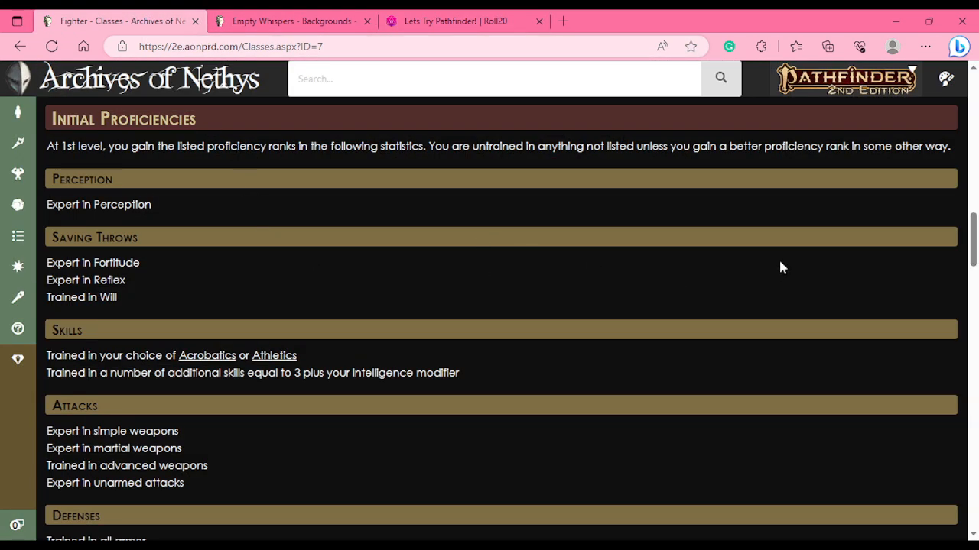
scroll(964, 244, down, 3)
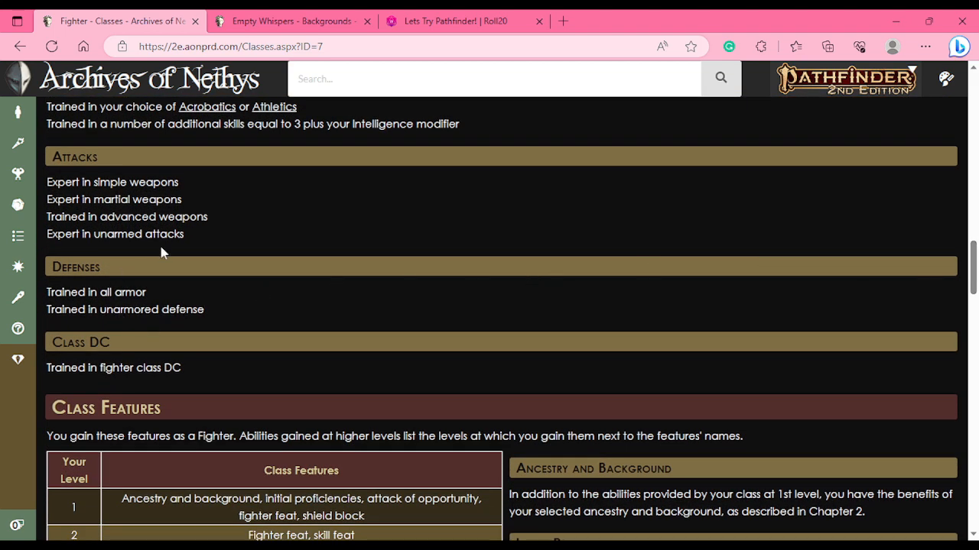
click(427, 29)
scroll(468, 186, up, 10)
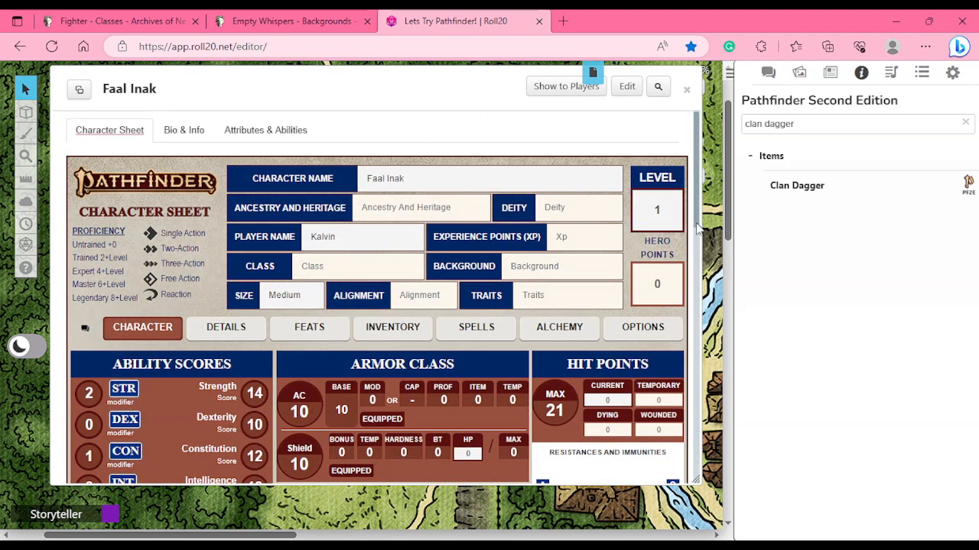
drag(698, 229, 702, 274)
scroll(282, 204, down, 1)
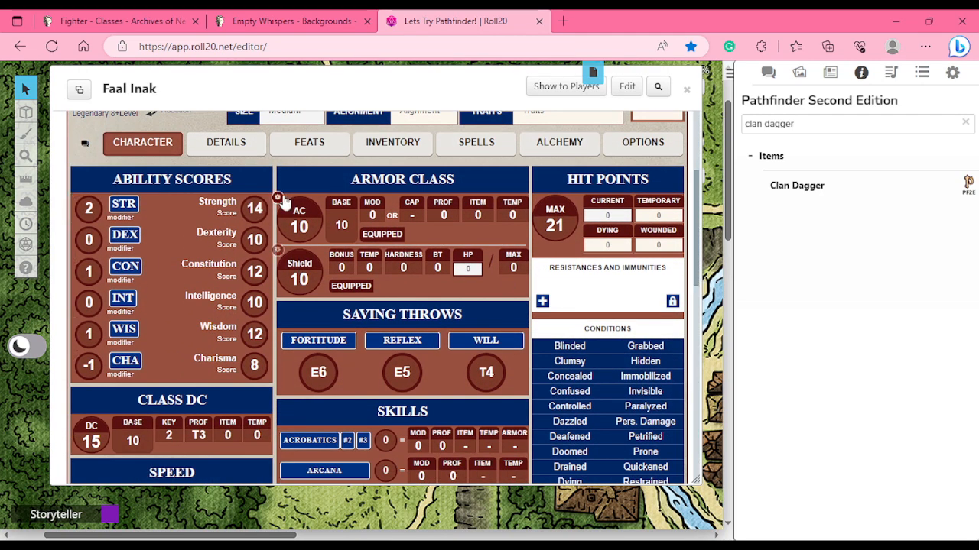
click(279, 198)
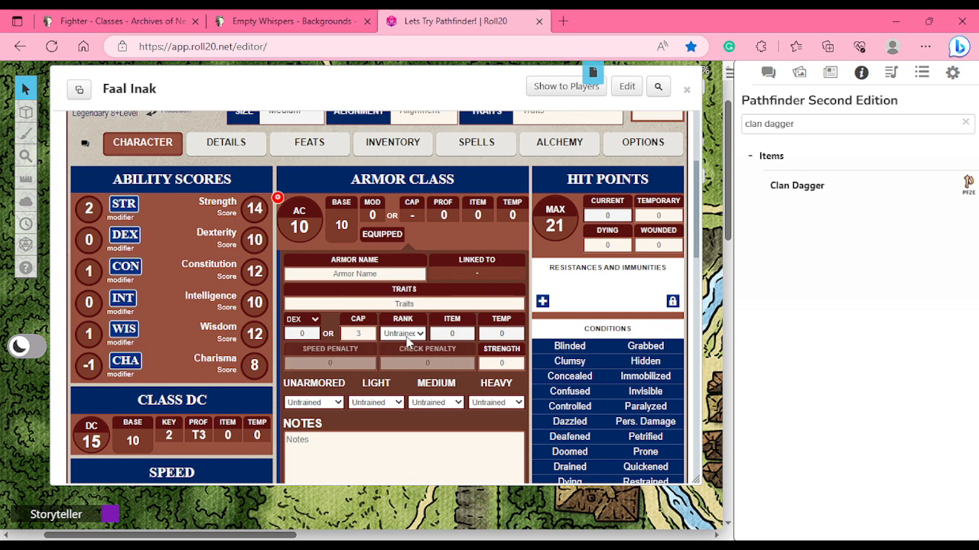
- Set the unarmored, light, medium and heavy armor proficiencies to Trained and close the Armor Class settings
click(318, 403)
click(314, 433)
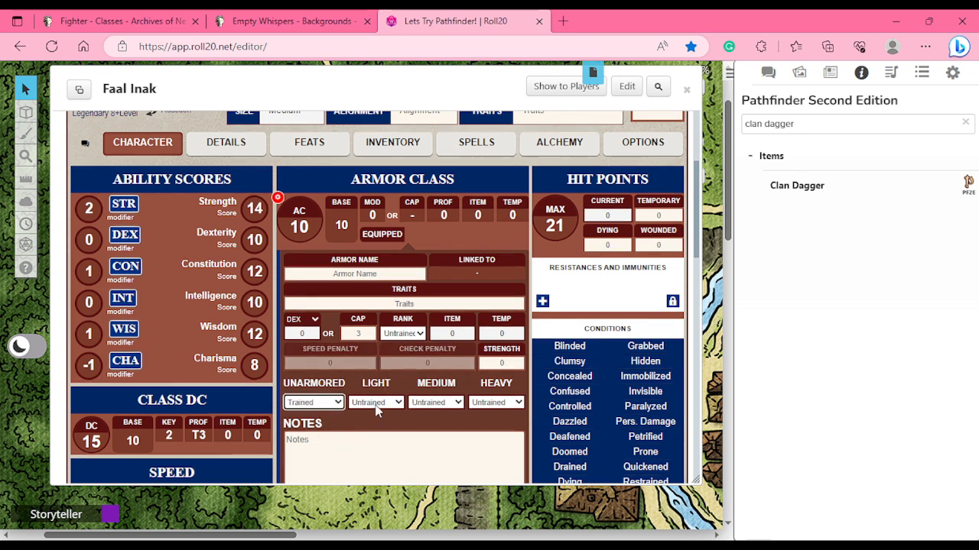
click(367, 436)
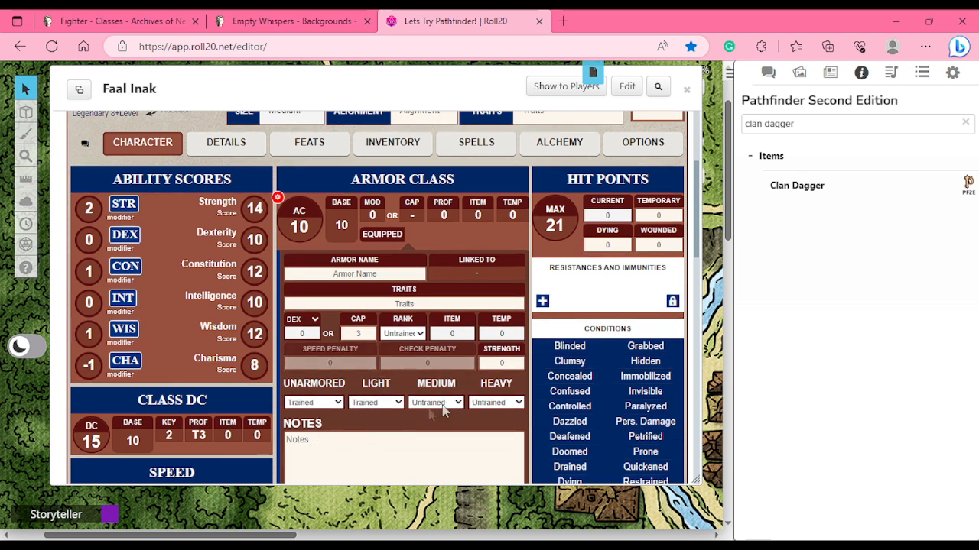
click(435, 402)
click(434, 425)
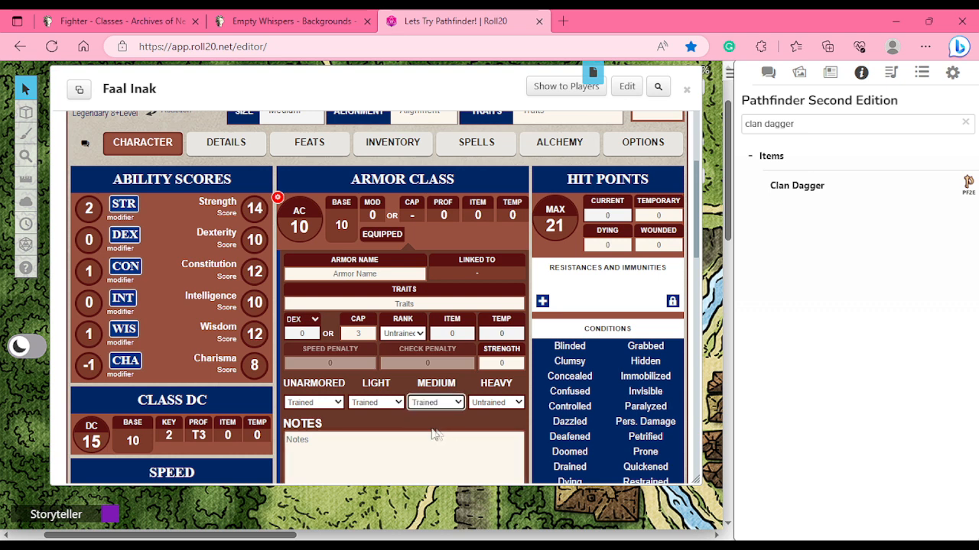
click(486, 434)
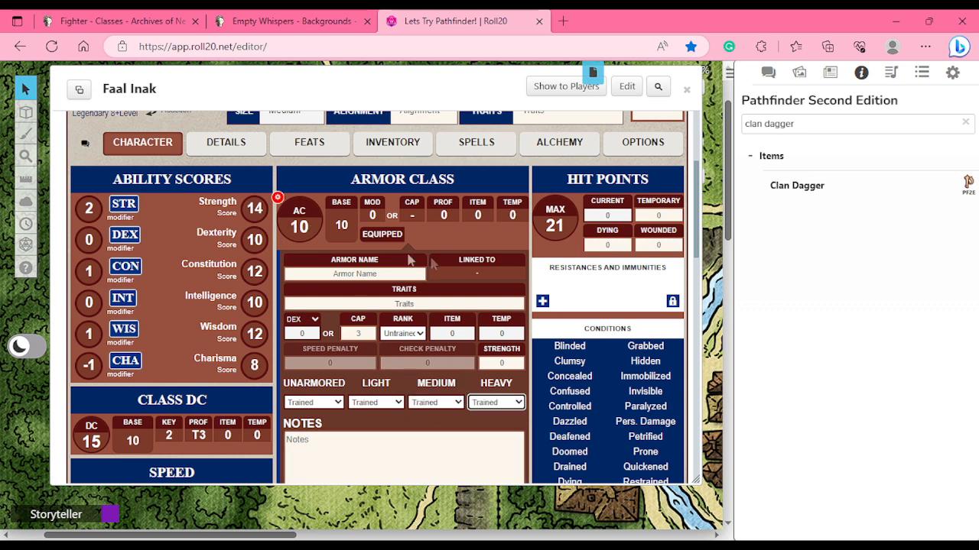
click(278, 198)
- Reopen the Armor Class settings and set the armor rank to Trained
click(279, 198)
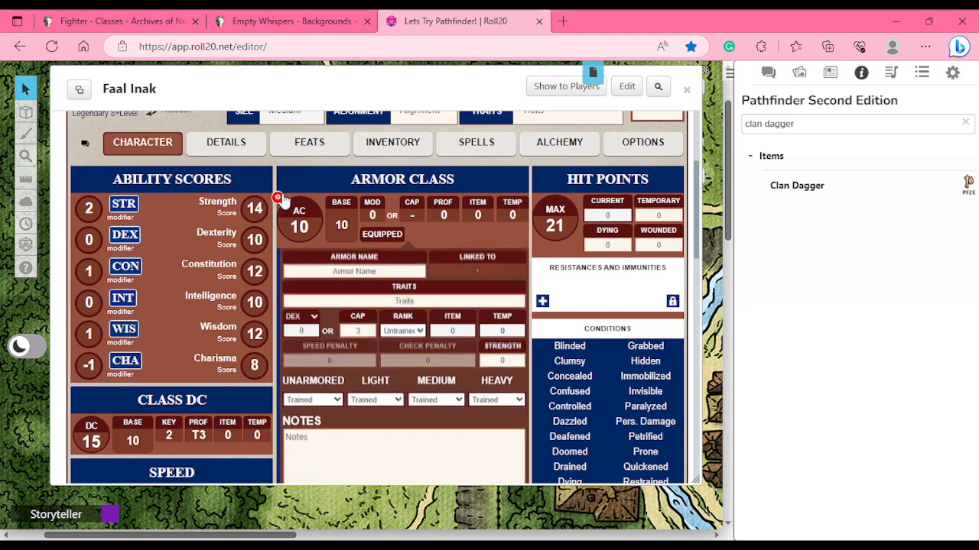
click(409, 338)
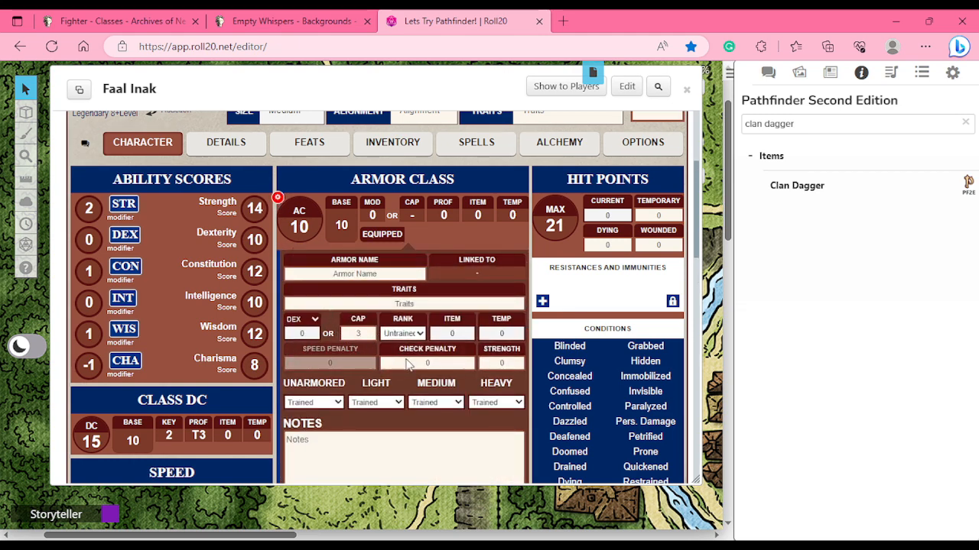
click(410, 358)
click(481, 298)
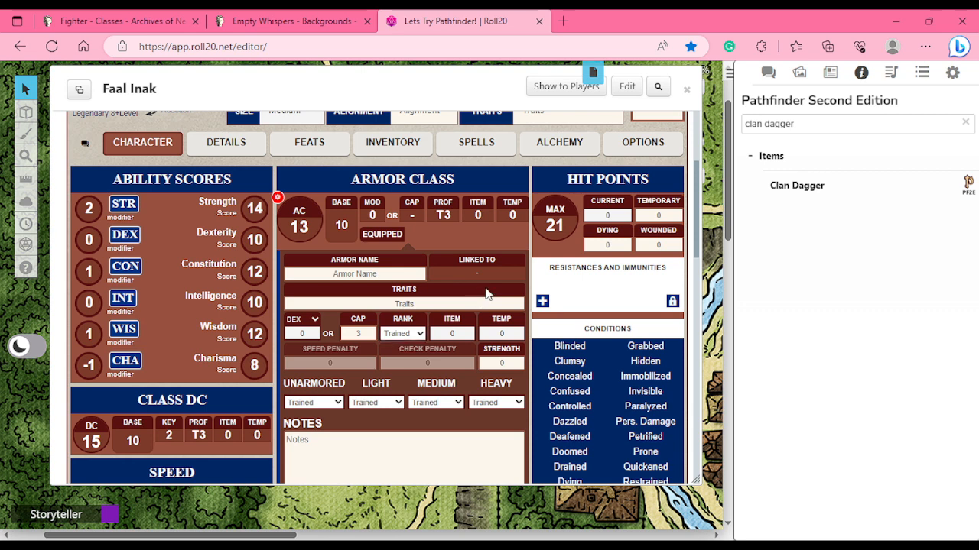
- Review the armor proficiency ranks, try the armor's equipped toggle, and close the Armor Class settings
click(469, 270)
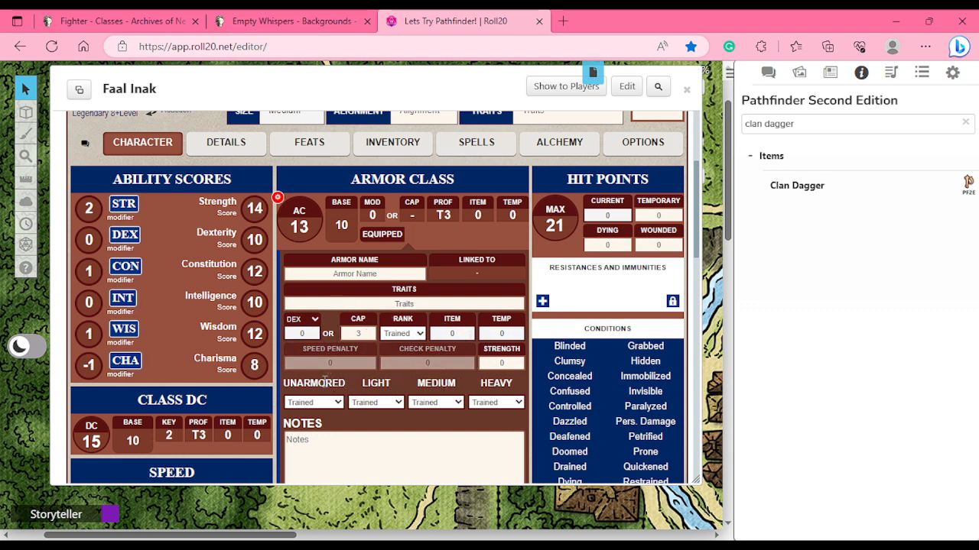
click(489, 439)
click(492, 405)
click(490, 429)
click(415, 433)
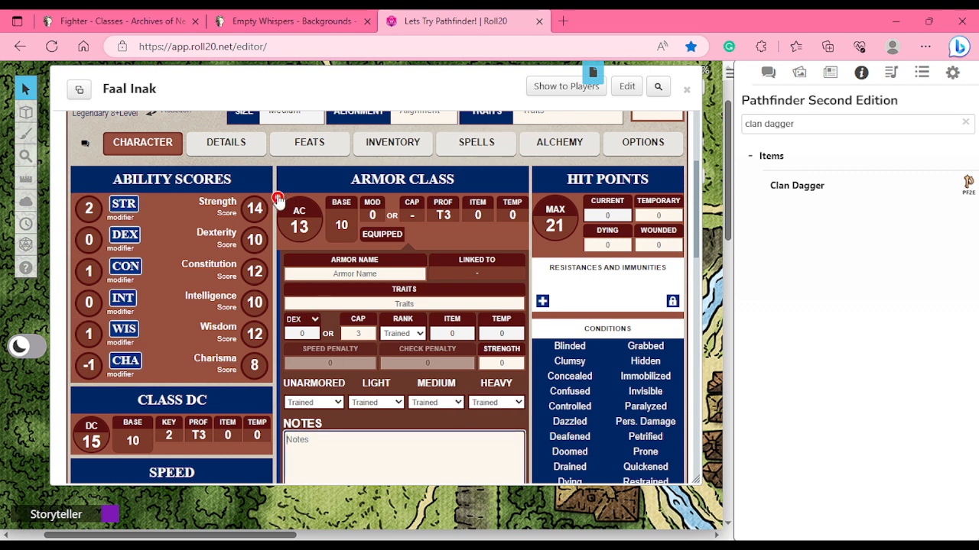
click(381, 234)
double_click(377, 236)
click(438, 231)
click(298, 213)
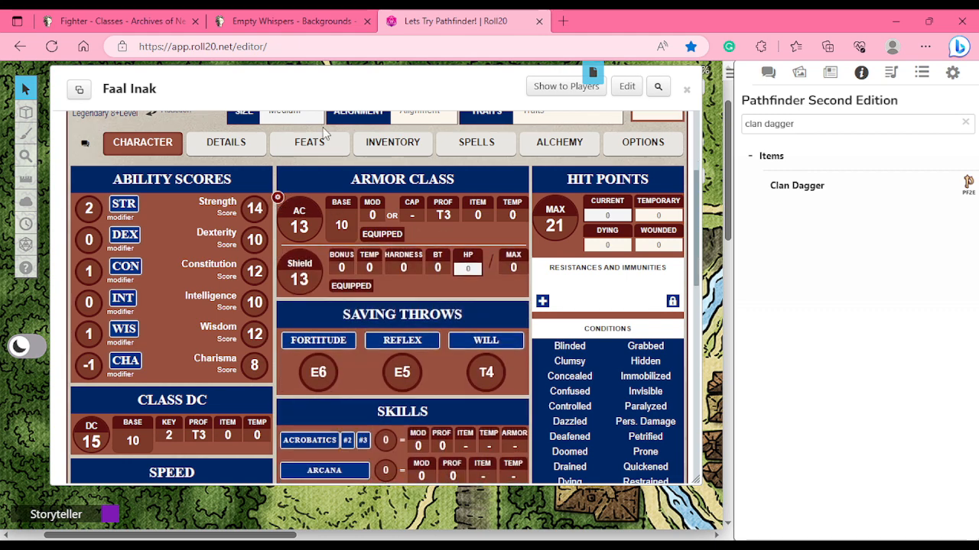
- Check the fighter's Class DC proficiency on Archives of Nethys and compare it with the Class DC settings in the Roll20 sheet
click(114, 21)
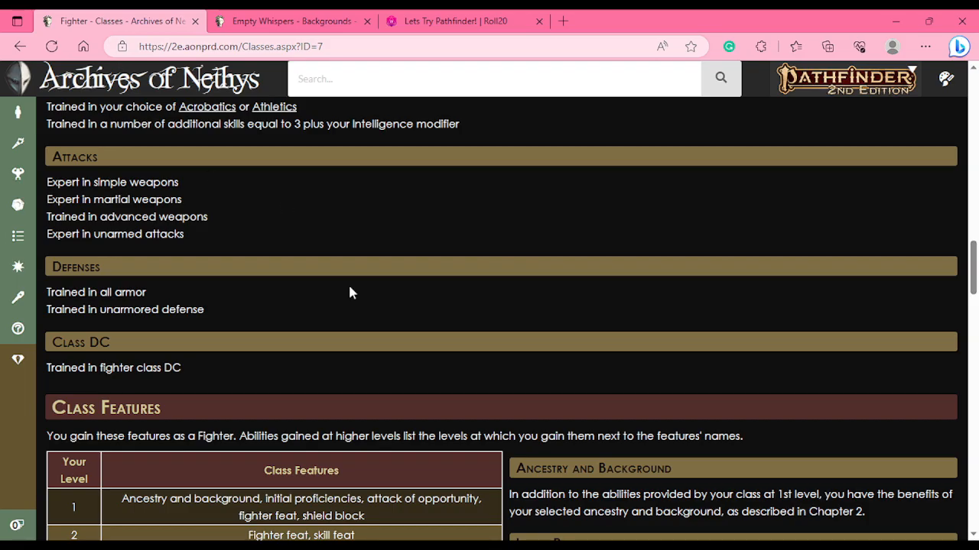
drag(178, 368, 48, 368)
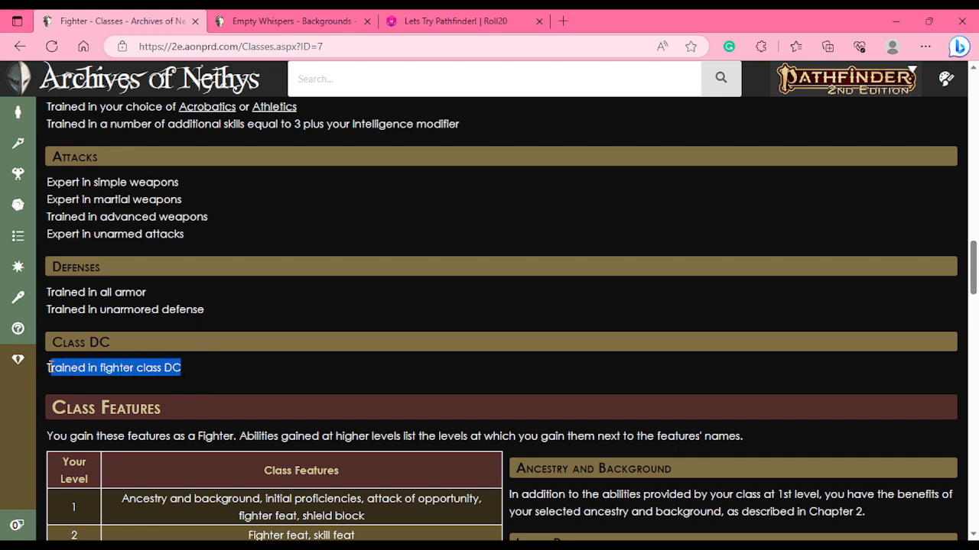
click(425, 20)
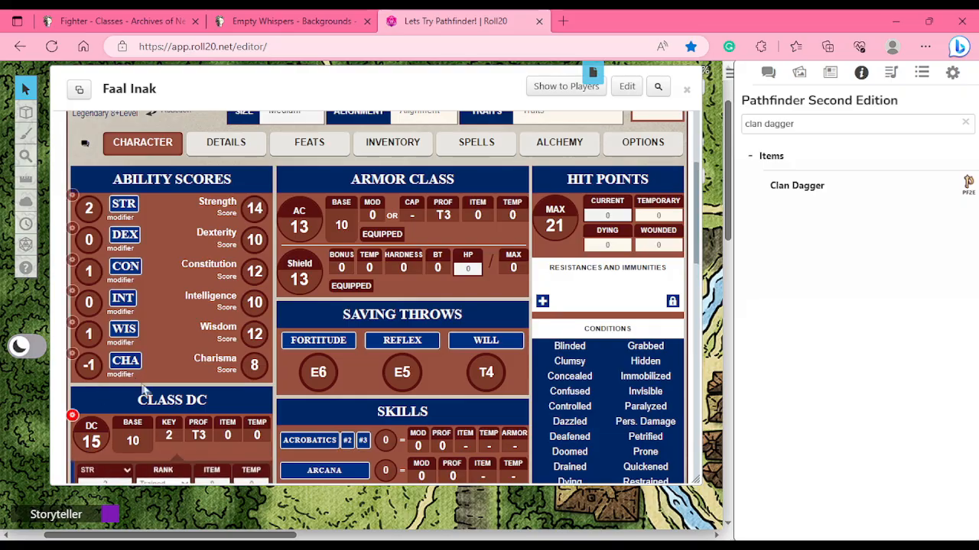
scroll(157, 351, down, 4)
scroll(169, 221, up, 4)
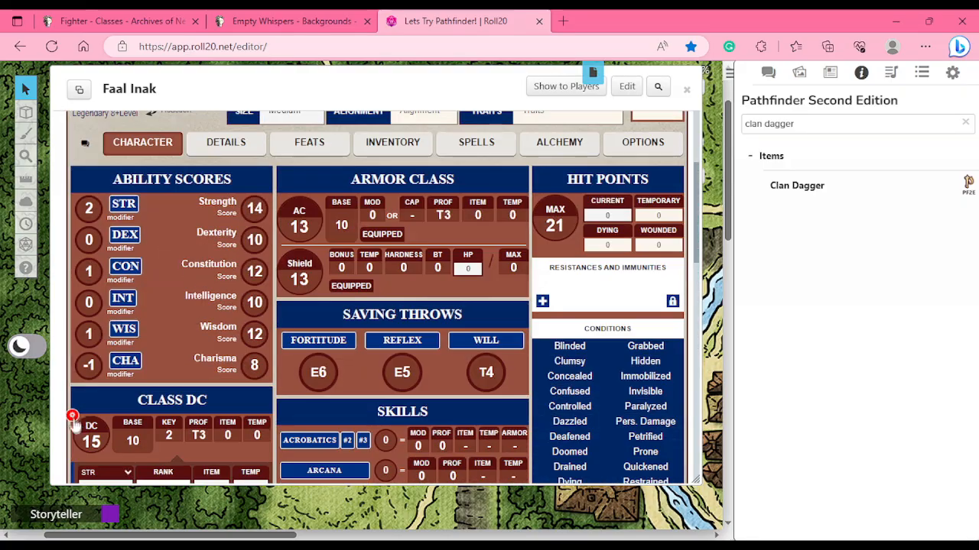
- Return to the fighter page on Archives of Nethys and examine the level 1 class features
click(134, 22)
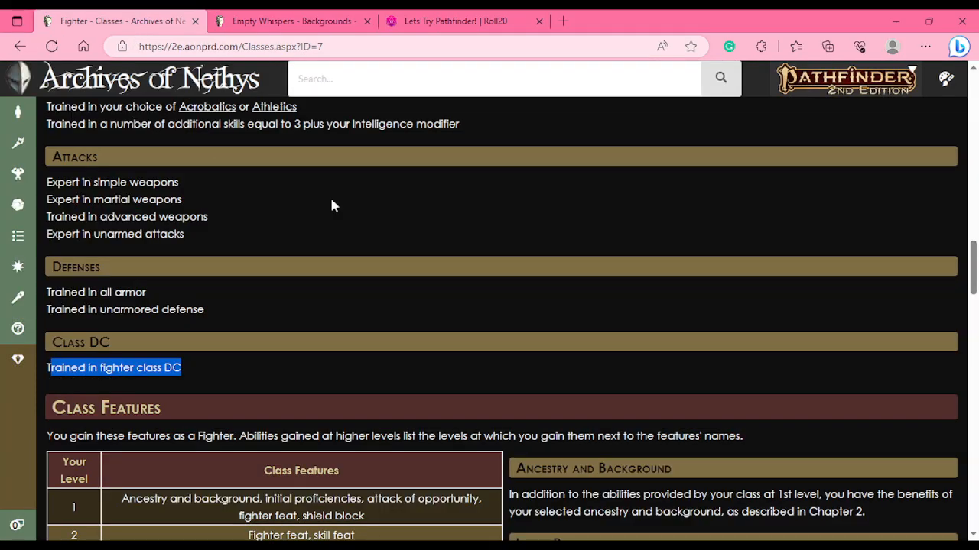
click(519, 294)
drag(974, 268, 969, 300)
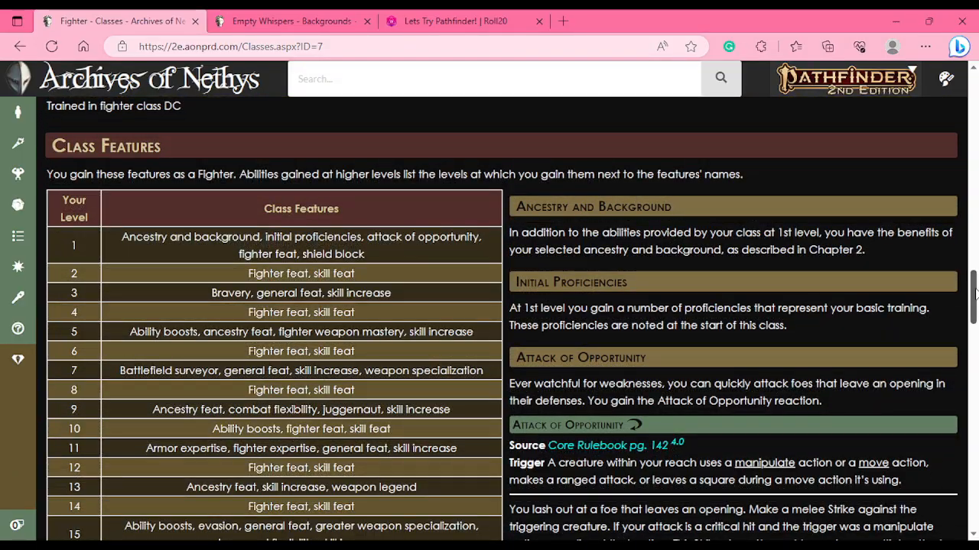
- Copy the Attack of Opportunity description, starting at "You lash out at a foe", from the fighter class features
scroll(975, 294, down, 2)
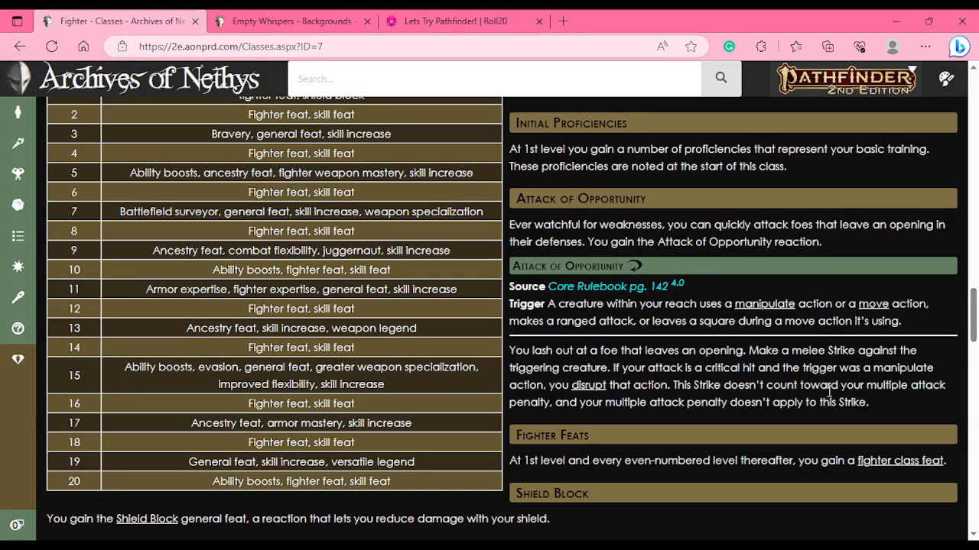
drag(874, 411, 526, 352)
key(ctrl+c)
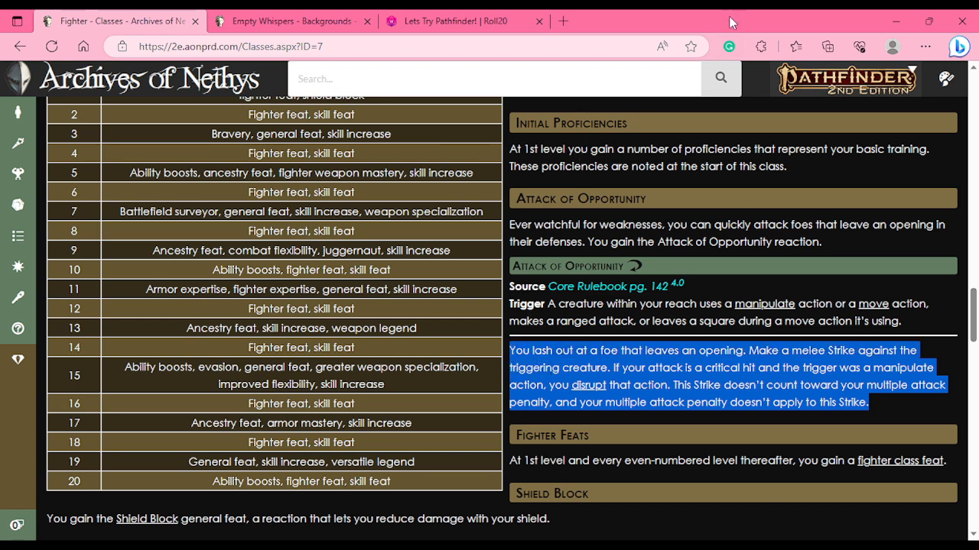
- Switch to the Roll20 character sheet, add a new class feat entry, and paste the copied text as its description
click(438, 21)
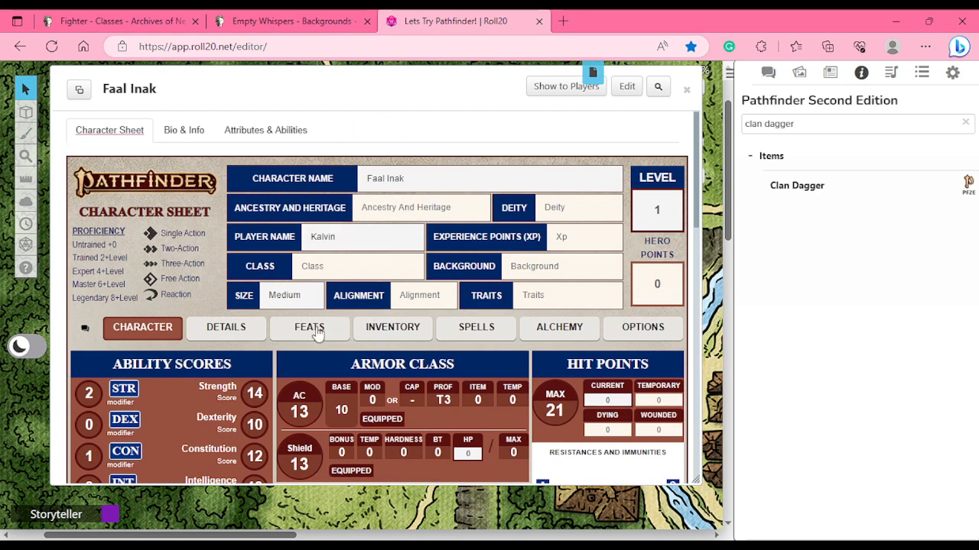
click(309, 327)
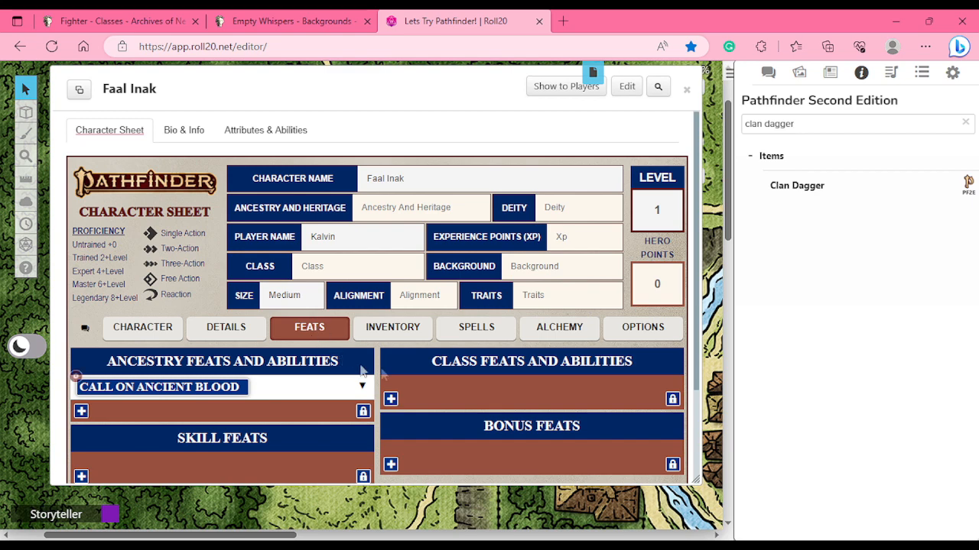
click(388, 398)
scroll(426, 410, down, 5)
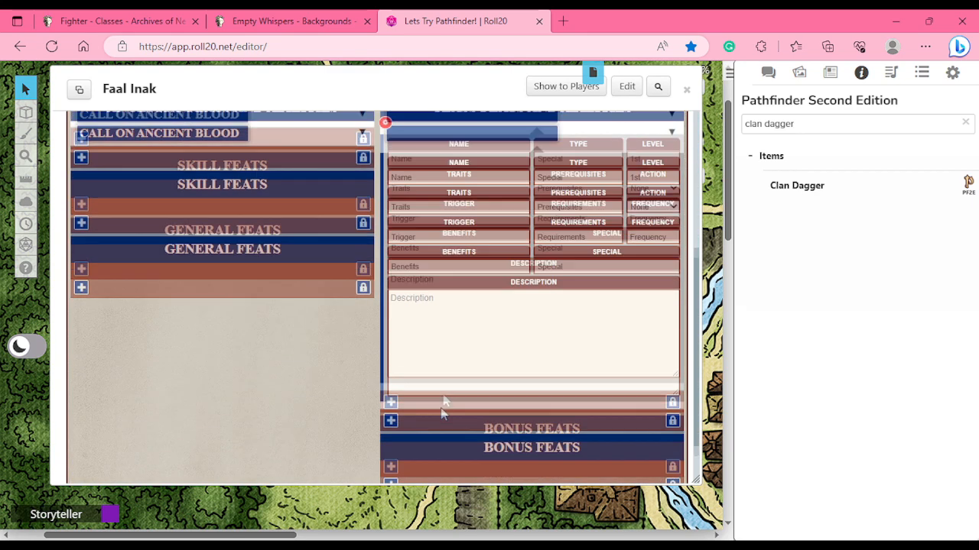
click(461, 256)
key(ctrl+v)
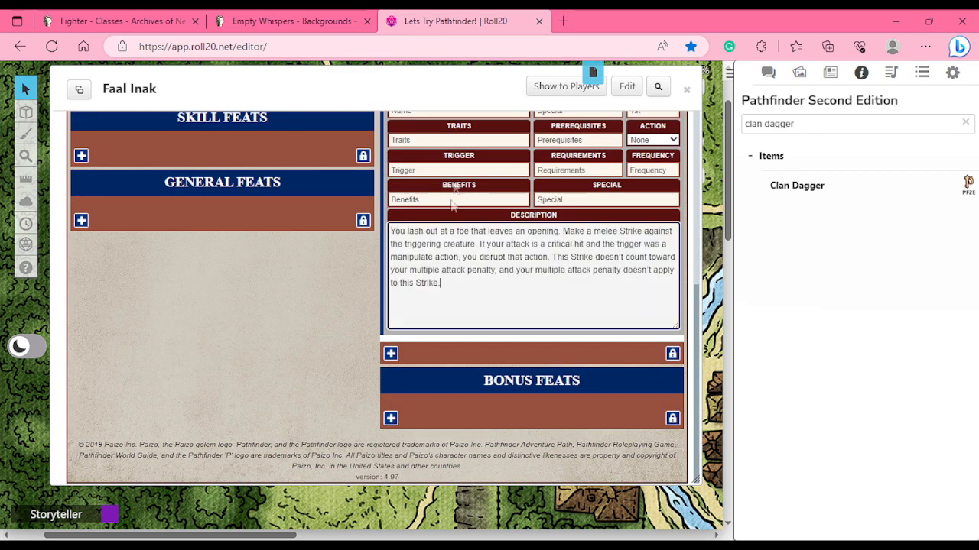
- Set the new class feat's action to Reaction and name it "Attack Of Oppurtunity"
scroll(688, 309, up, 3)
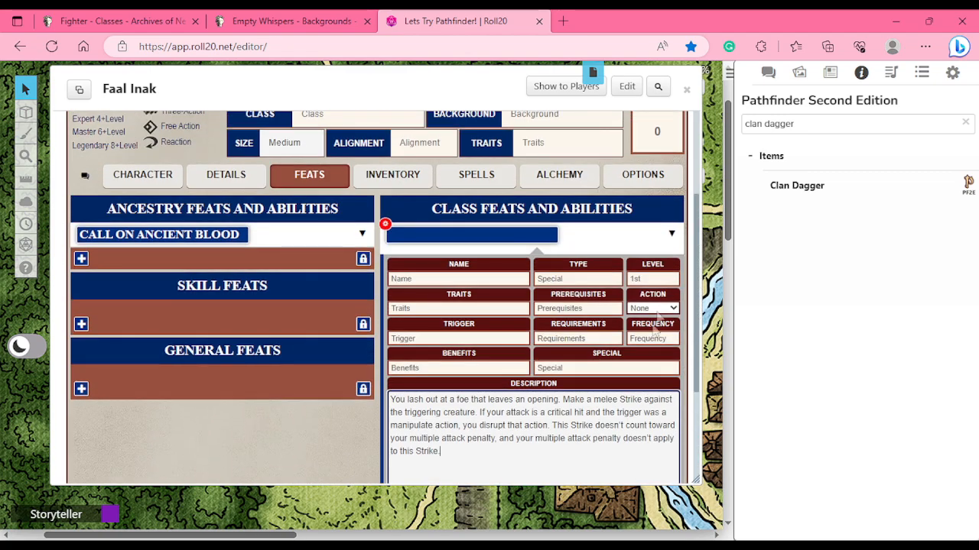
click(659, 308)
click(656, 392)
click(445, 280)
text(Attack Of Oppurtunity)
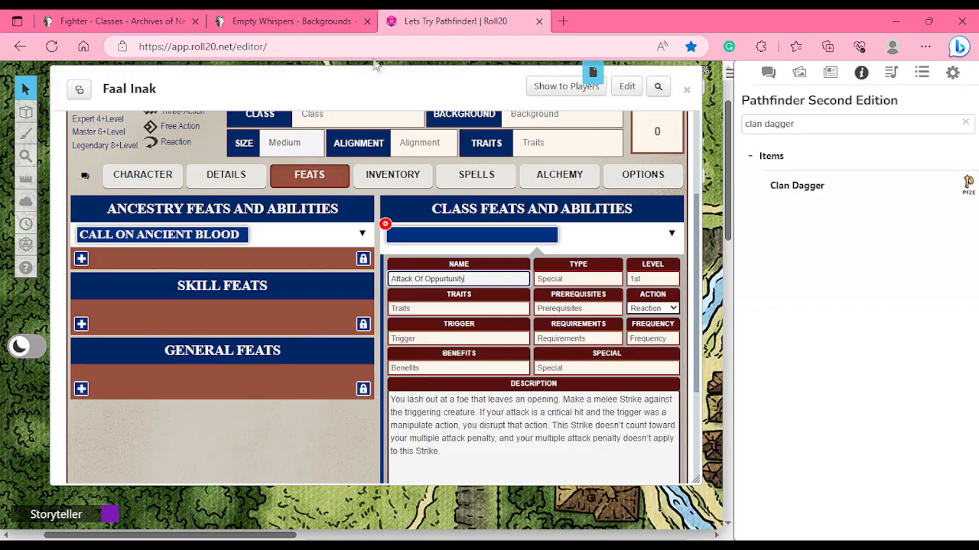
- Replace the class feat's name with "Attack of Opportunity" copied from the Archives of Nethys fighter page, and collapse the entry
click(132, 20)
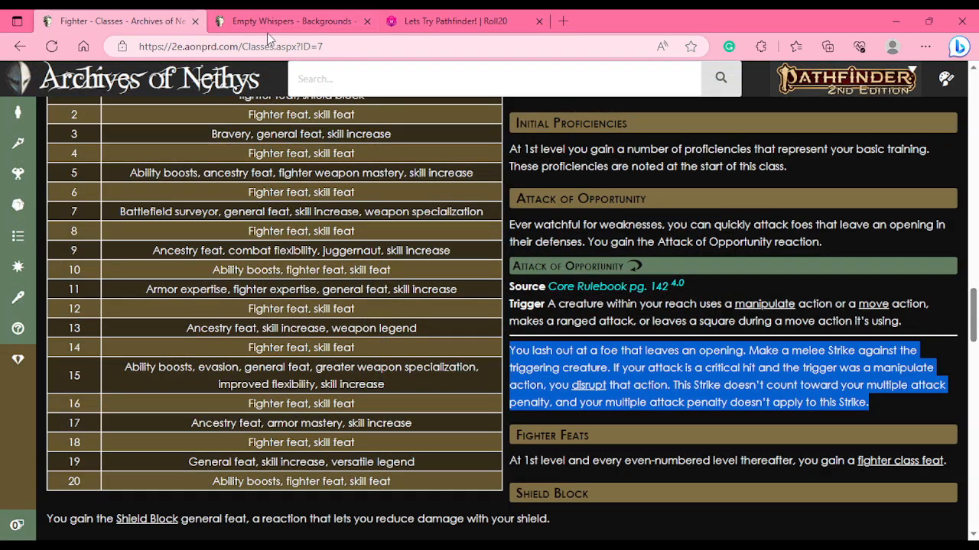
click(450, 19)
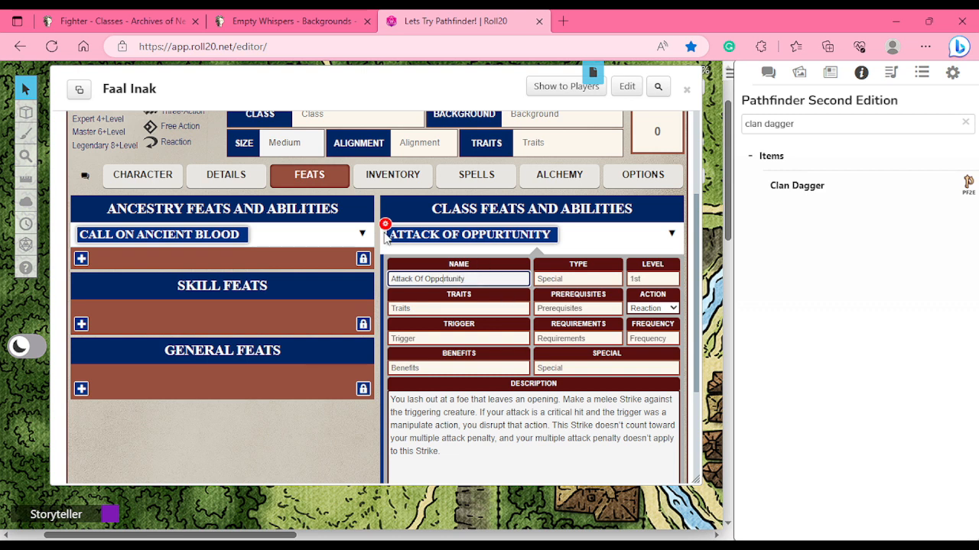
click(122, 20)
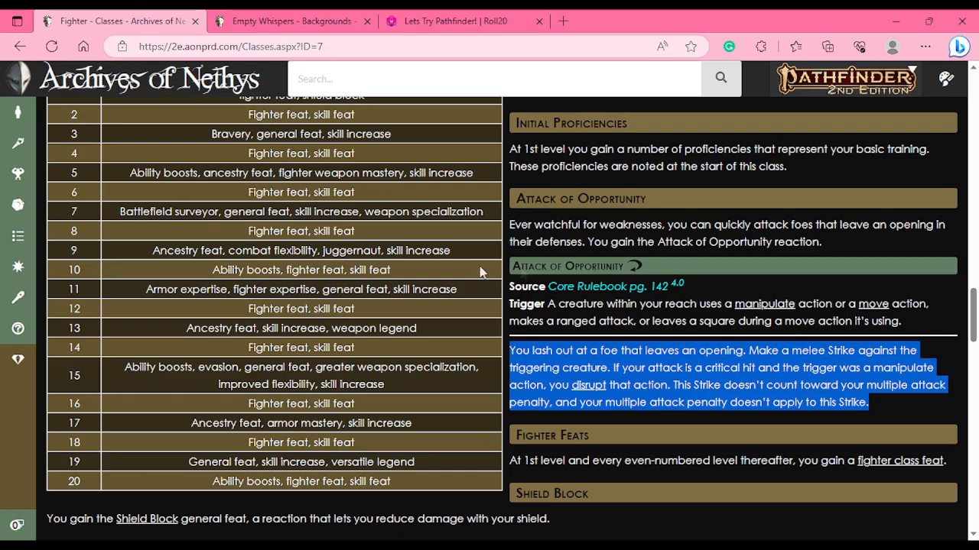
mouse_move(625, 272)
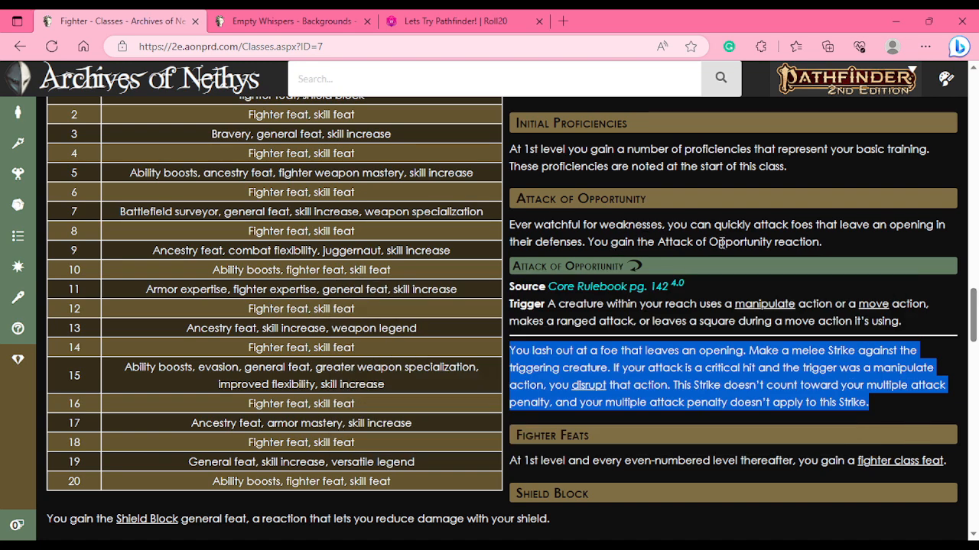
drag(659, 244, 775, 244)
key(ctrl+c)
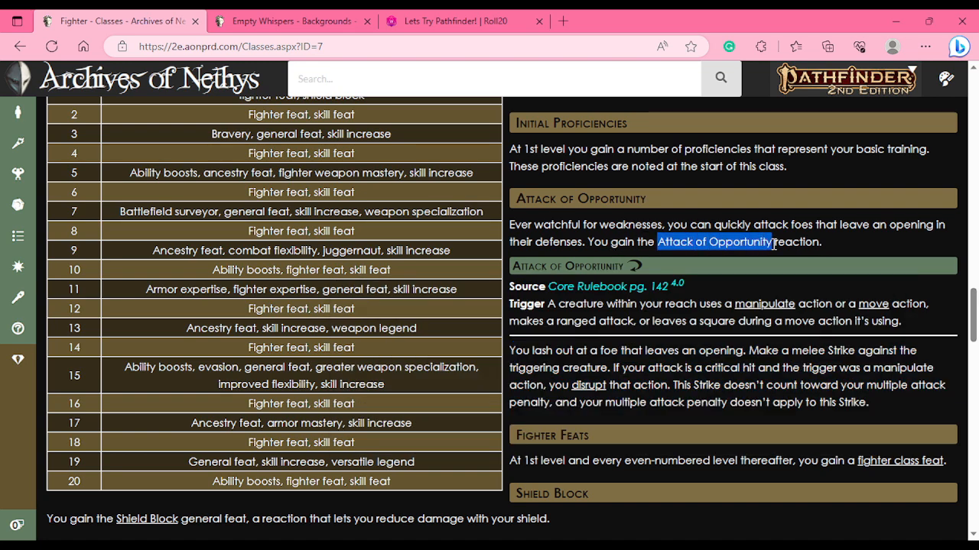
click(448, 20)
drag(495, 278, 403, 275)
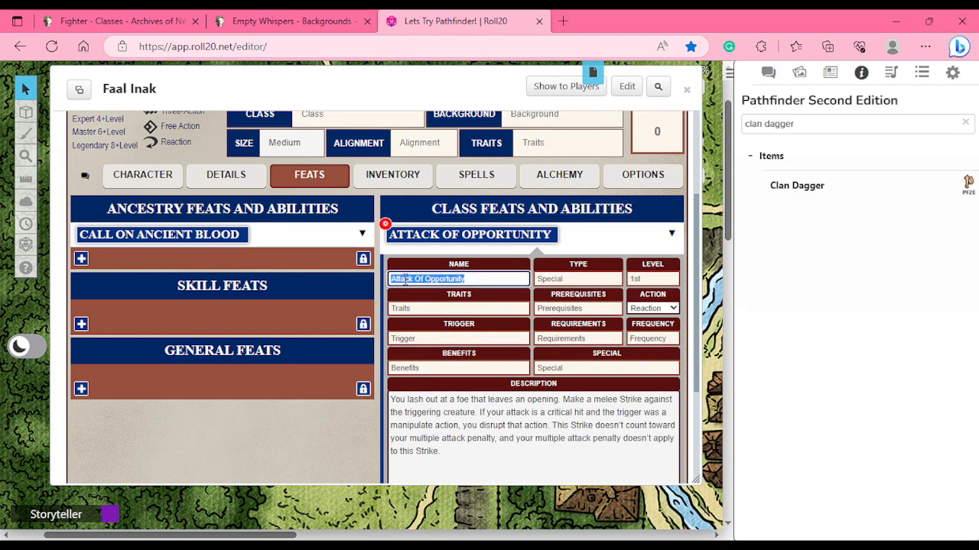
key(ctrl+v)
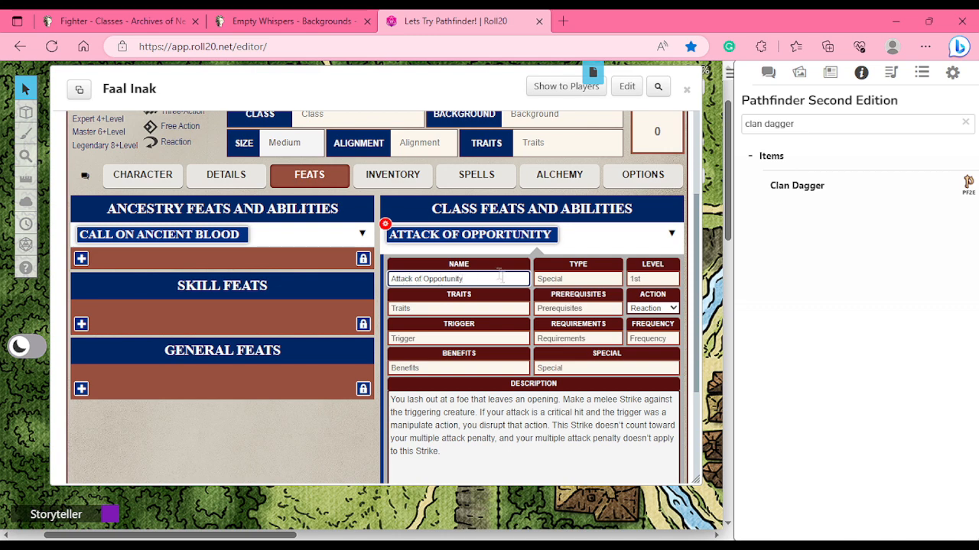
click(592, 438)
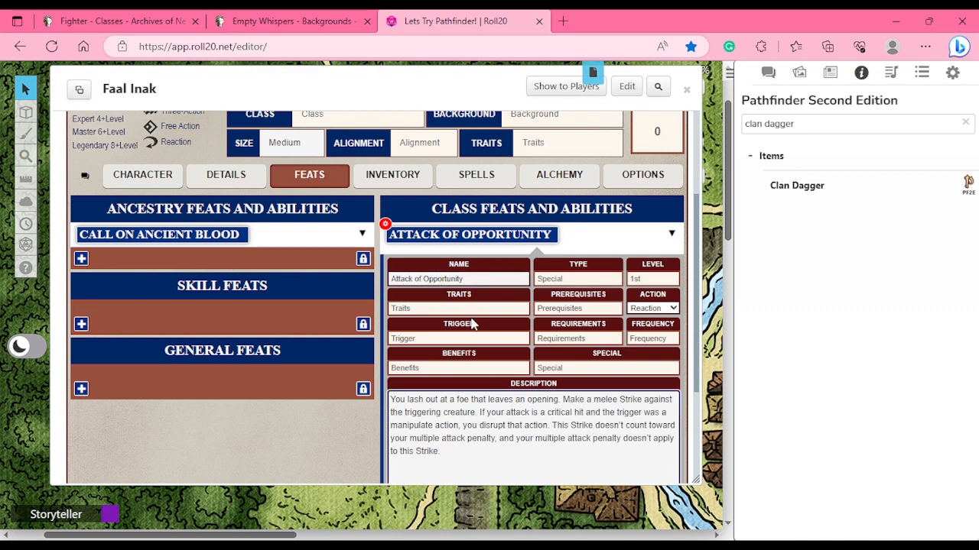
click(385, 225)
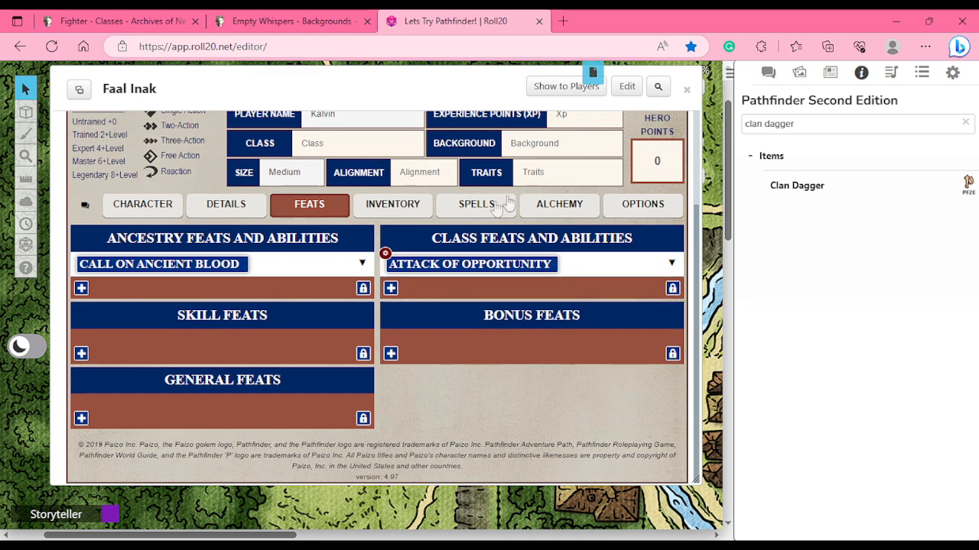
- Return to the fighter page on Archives of Nethys and open the linked fighter class feat list in a new tab
click(150, 26)
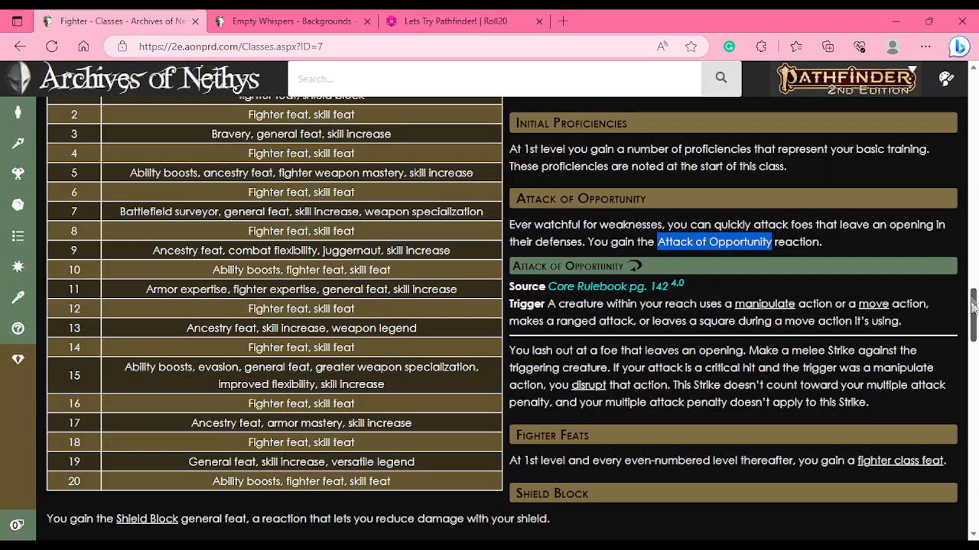
scroll(975, 330, down, 3)
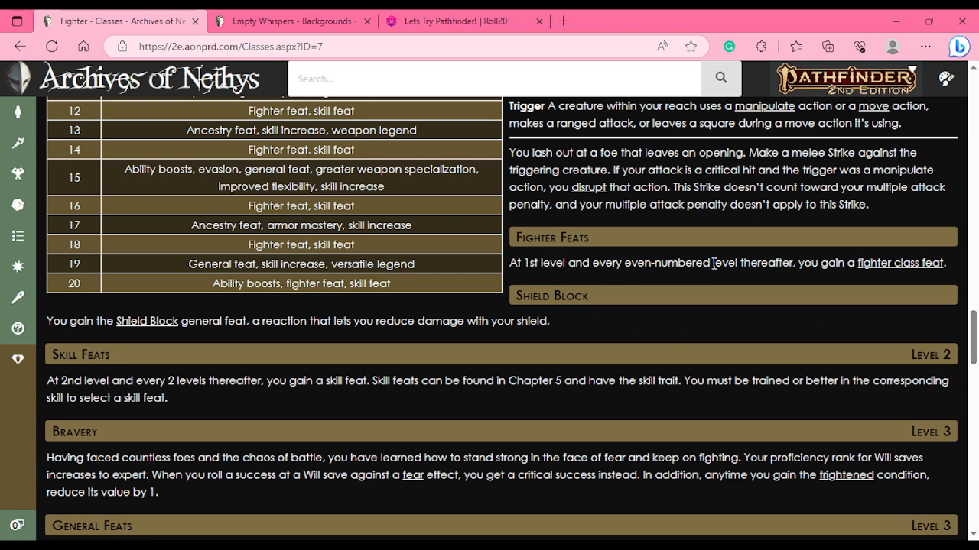
middle_click(895, 264)
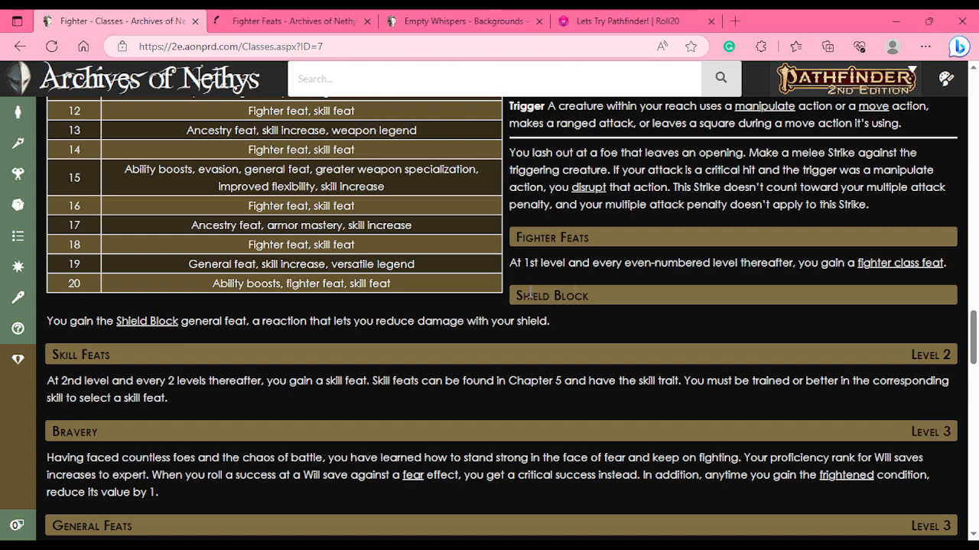
- Open the Shield Block feat in a separate tab from the Fighter class page and copy its description text
middle_click(150, 323)
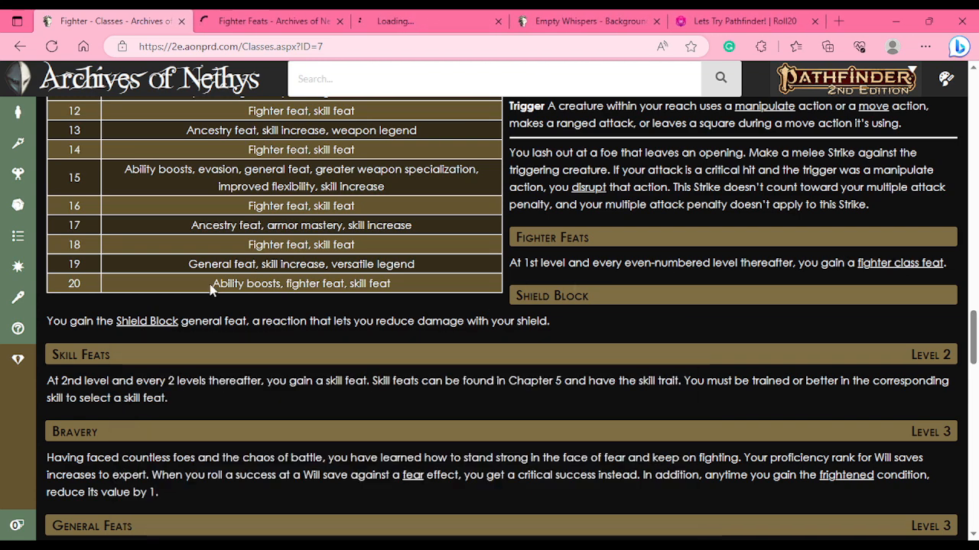
click(427, 23)
drag(373, 334, 48, 316)
key(ctrl+c)
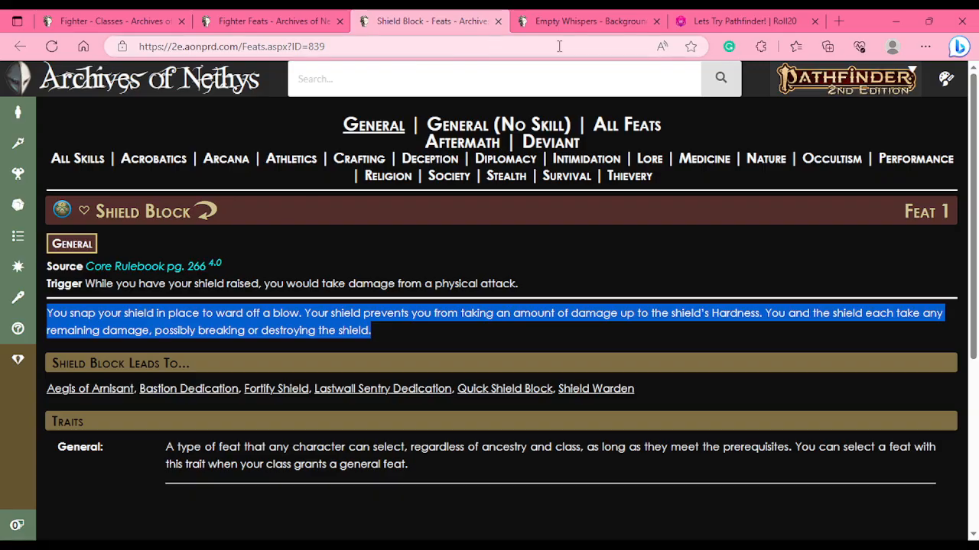
- In the Roll20 character sheet, add a class feat named Shield Block with the copied description and set its action to Reaction
click(680, 23)
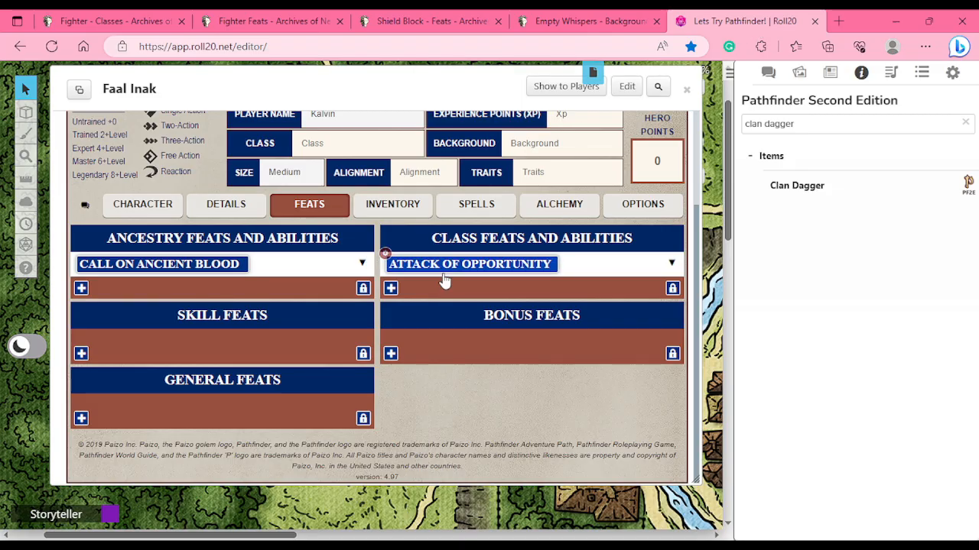
click(390, 288)
click(451, 453)
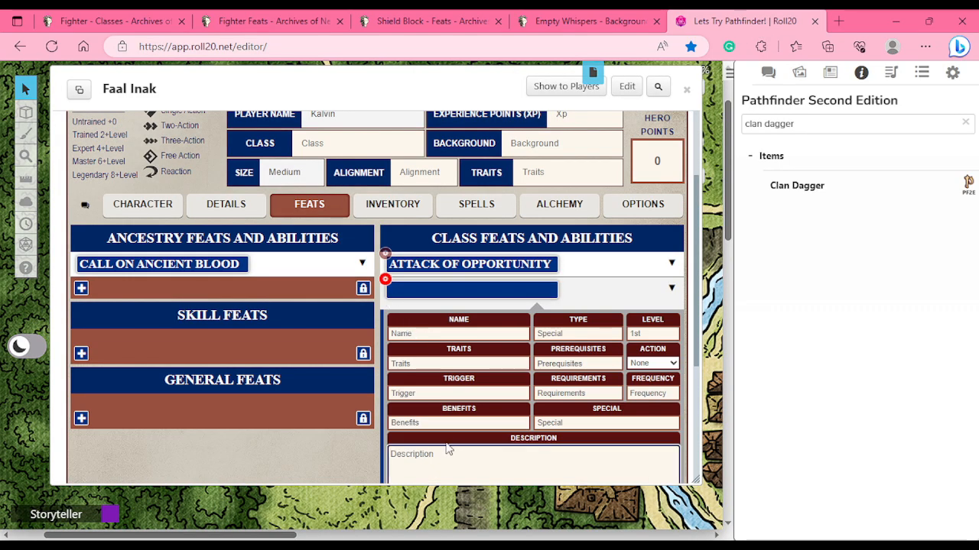
key(ctrl+v)
click(429, 318)
text(S)
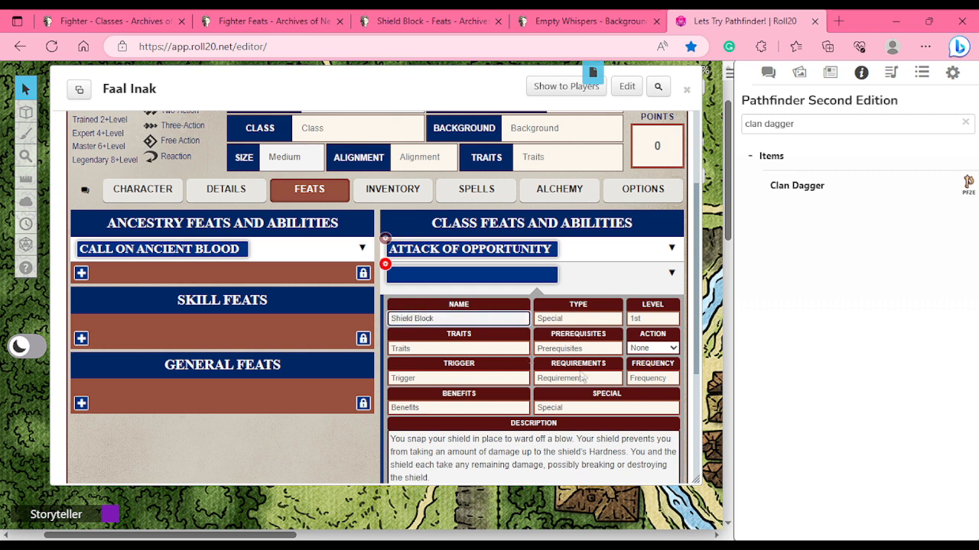
click(661, 339)
click(656, 429)
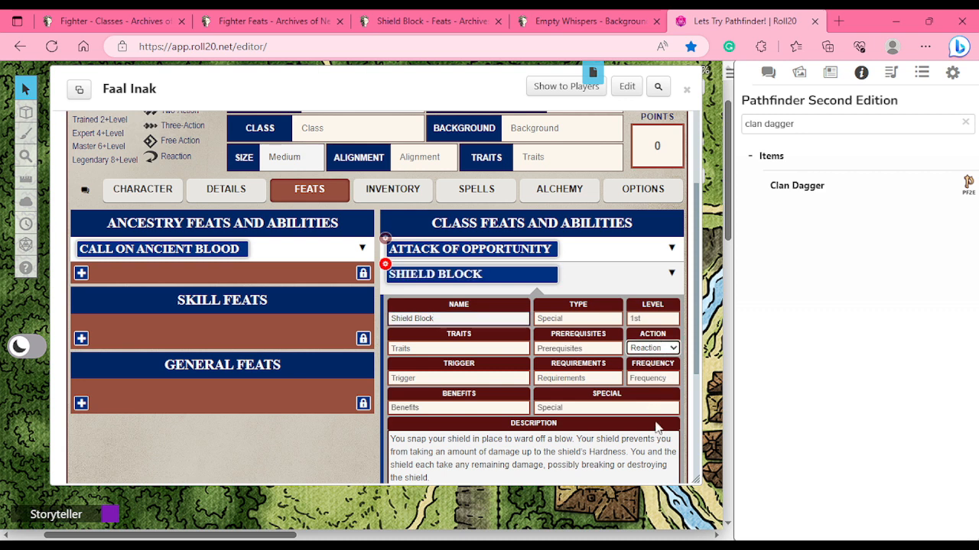
click(608, 277)
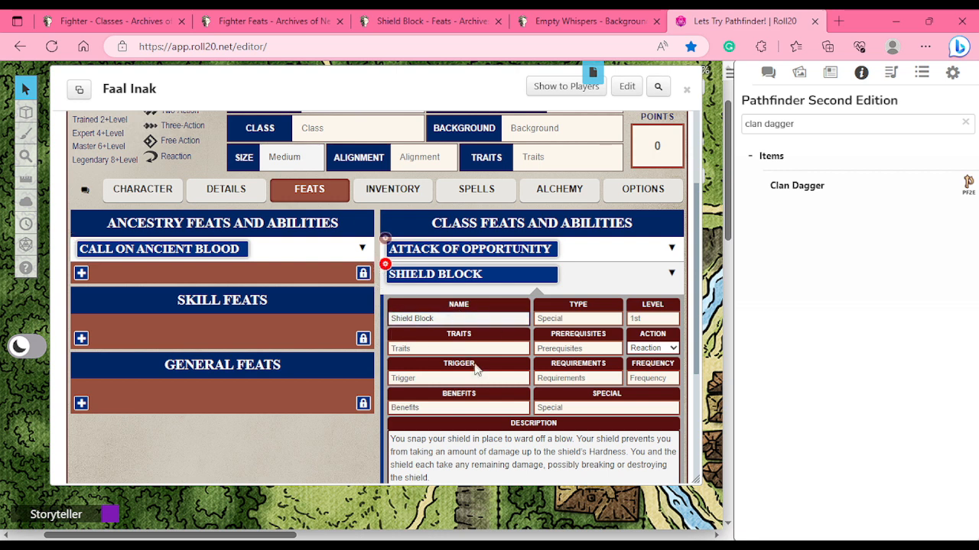
- Review the trigger text on the Shield Block reference page and return to the Roll20 character sheet
click(428, 21)
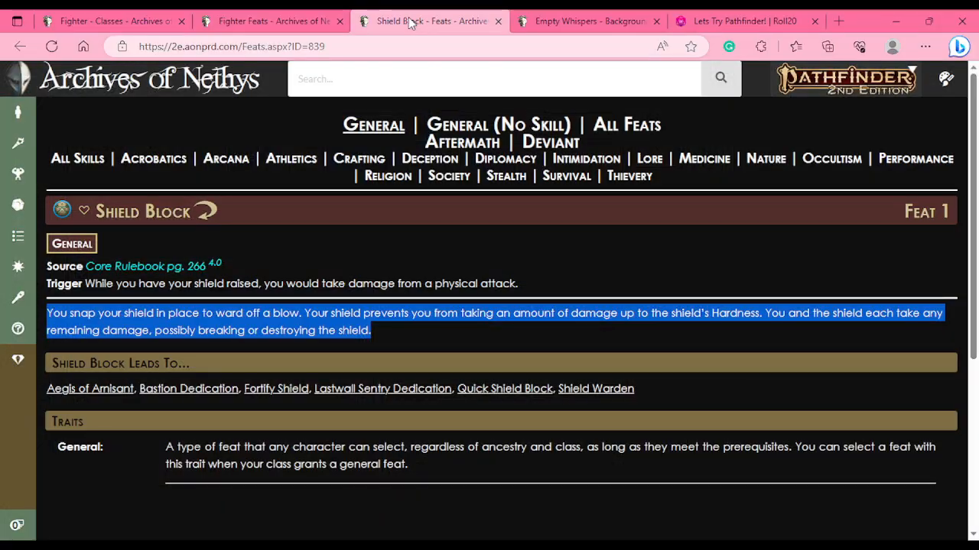
click(353, 275)
drag(88, 280, 267, 295)
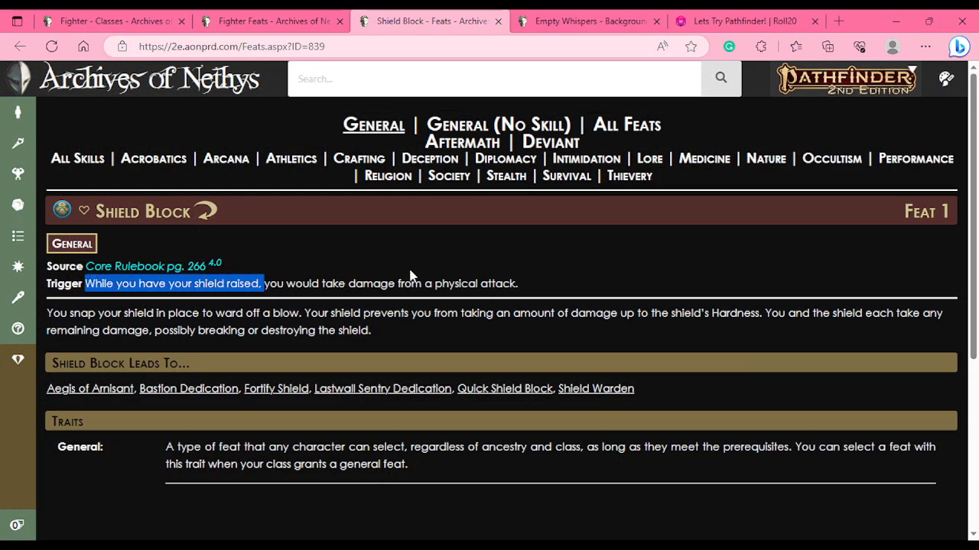
click(515, 251)
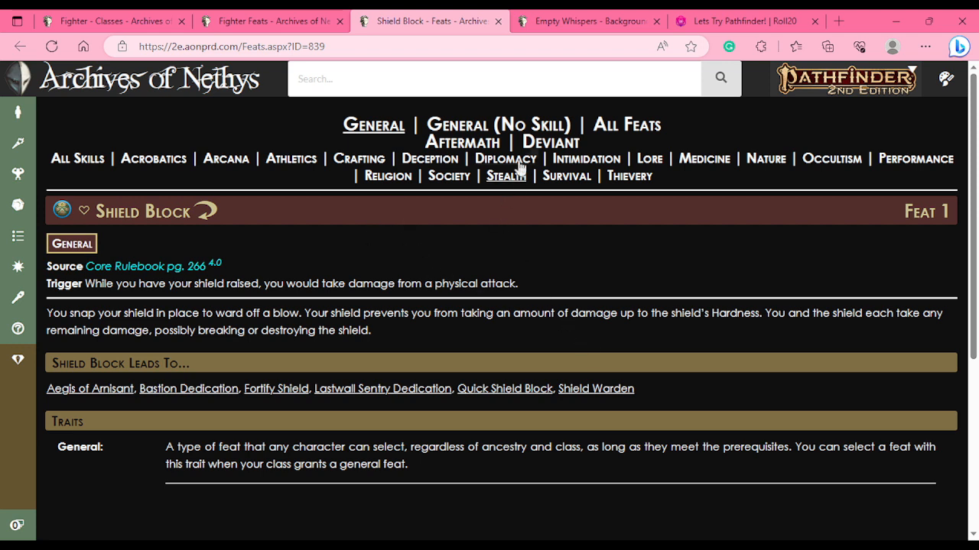
click(748, 19)
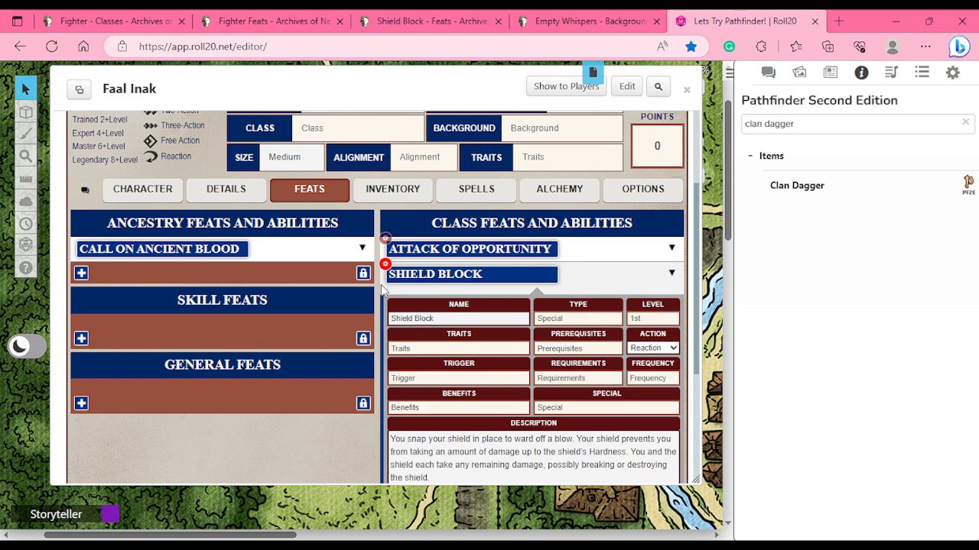
- Collapse the Shield Block entry in the class feats and close its reference page
click(386, 268)
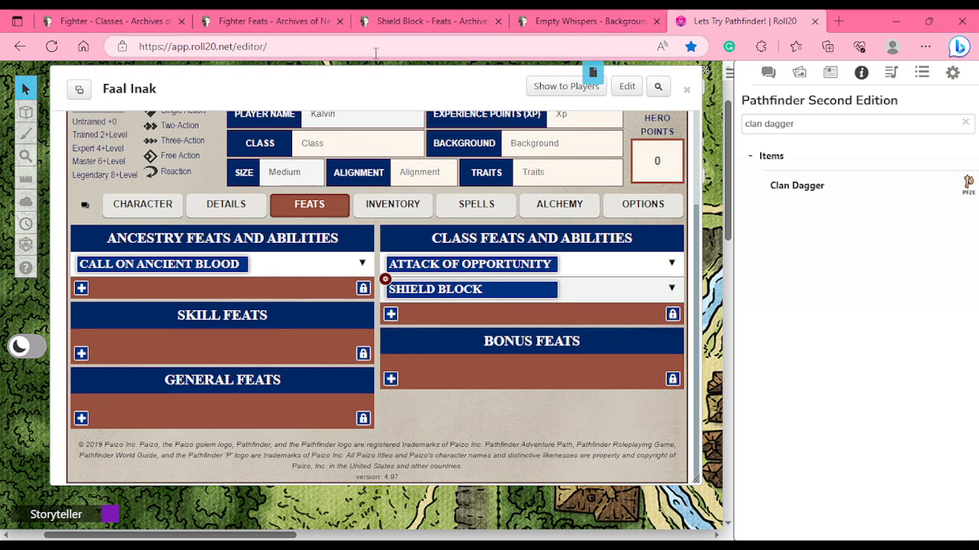
click(498, 21)
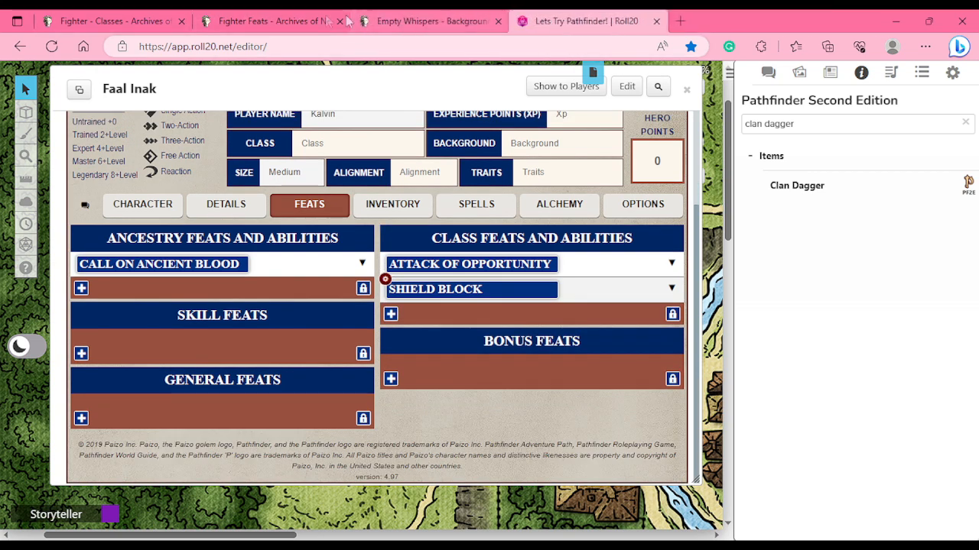
click(279, 21)
click(495, 27)
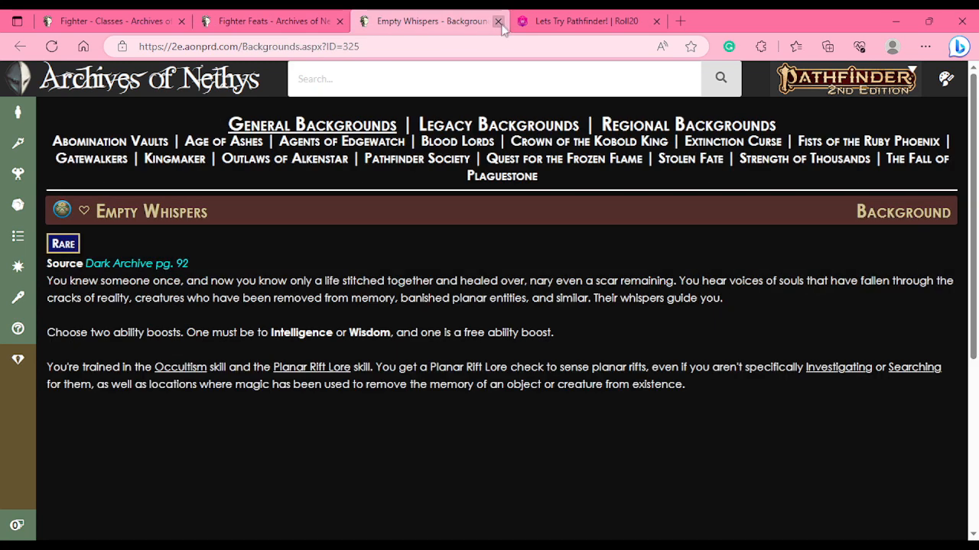
- Find Combat Assessment among the 1st-level feats in the Fighter Feats list and open its page
click(298, 22)
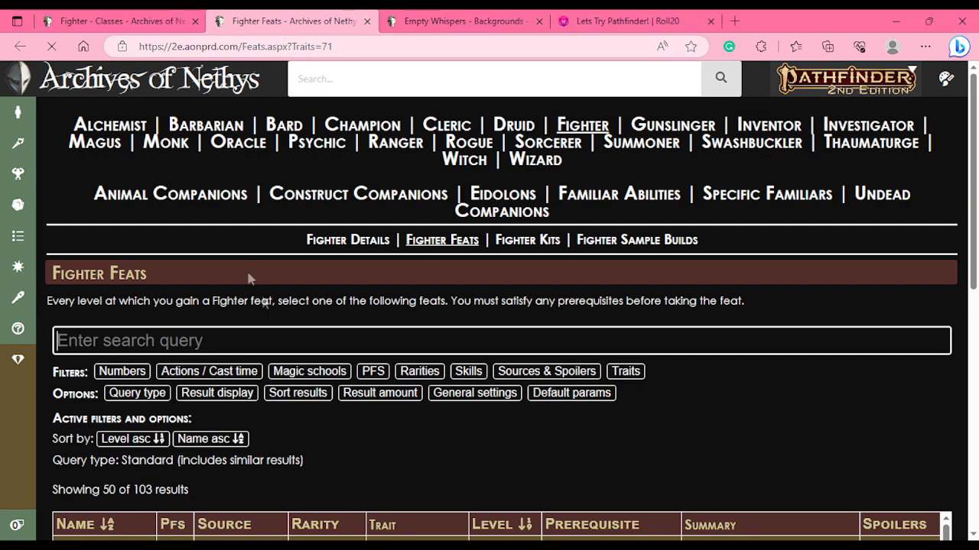
drag(967, 267, 933, 472)
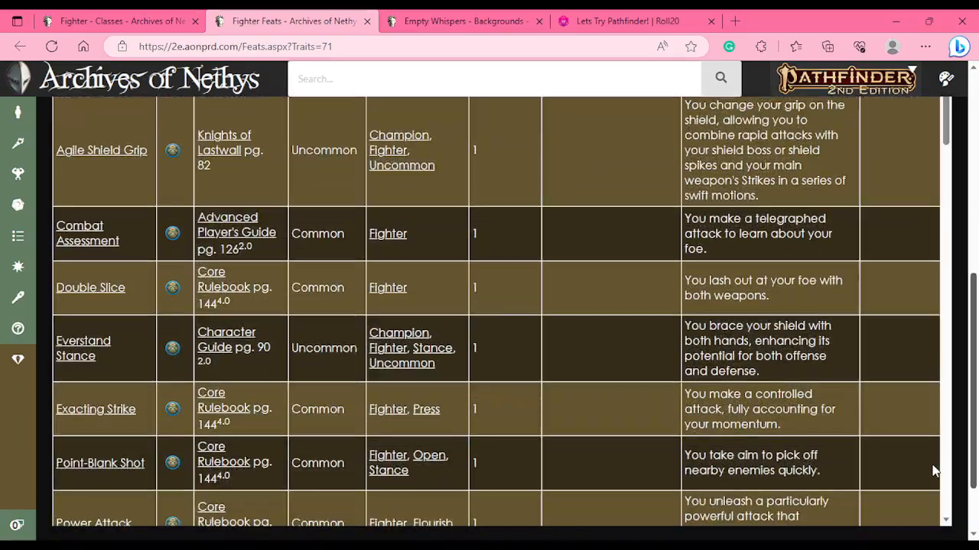
mouse_move(93, 238)
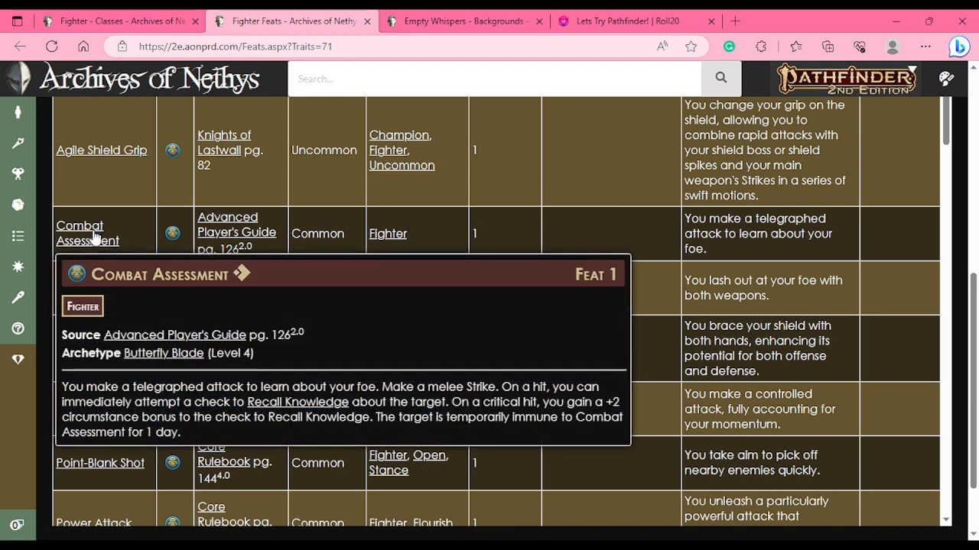
click(93, 239)
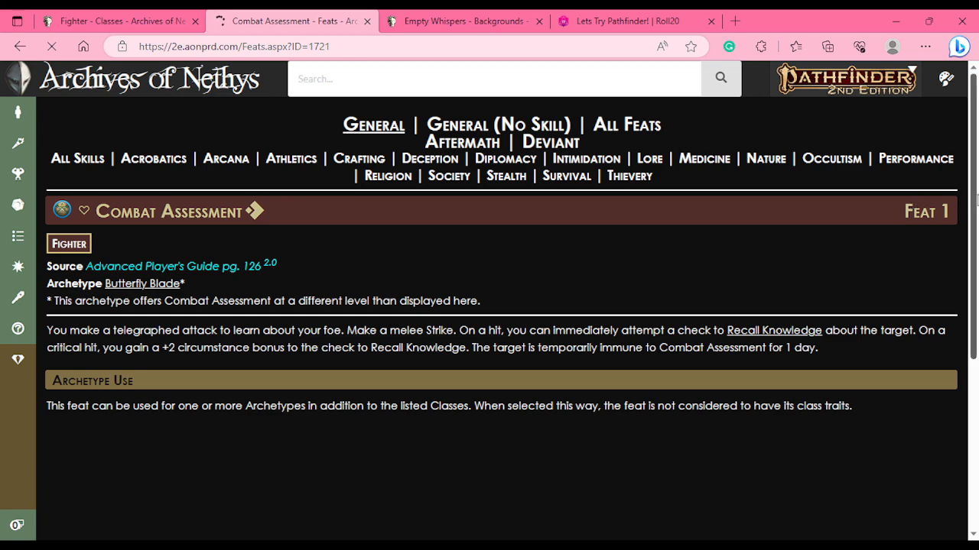
- Copy the full description text of the Combat Assessment feat
scroll(974, 227, down, 1)
scroll(974, 227, up, 1)
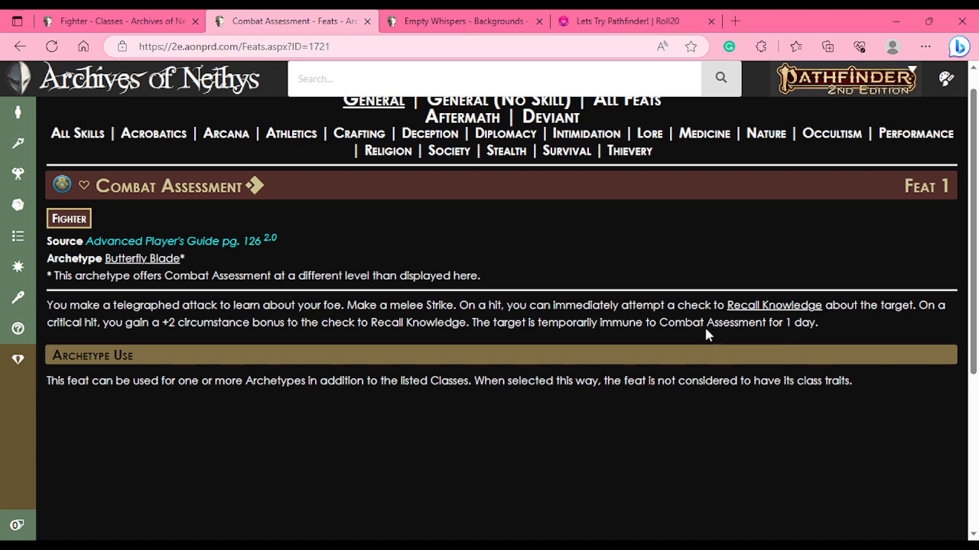
drag(819, 324, 48, 305)
key(ctrl+c)
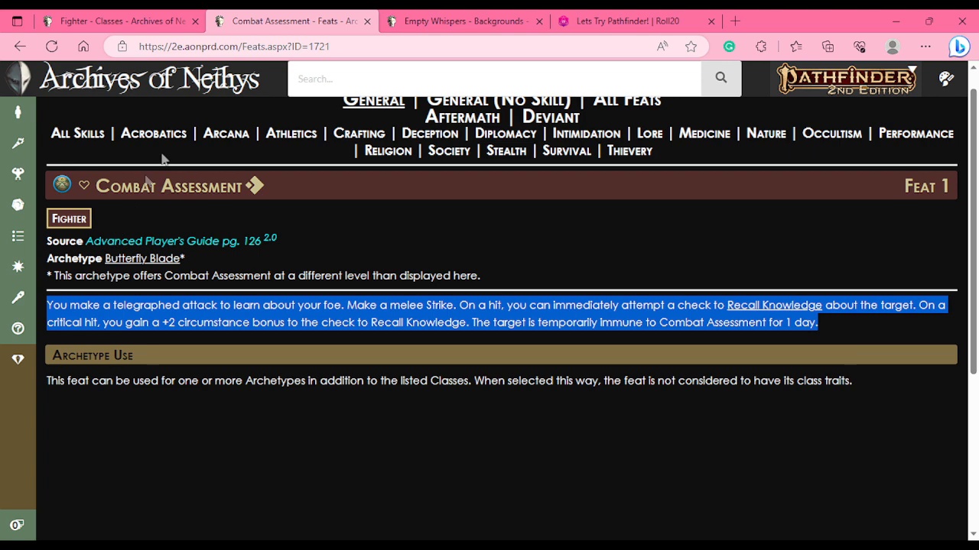
- Add a class feat named Combat Assessment with the copied description to the Roll20 character sheet
click(633, 20)
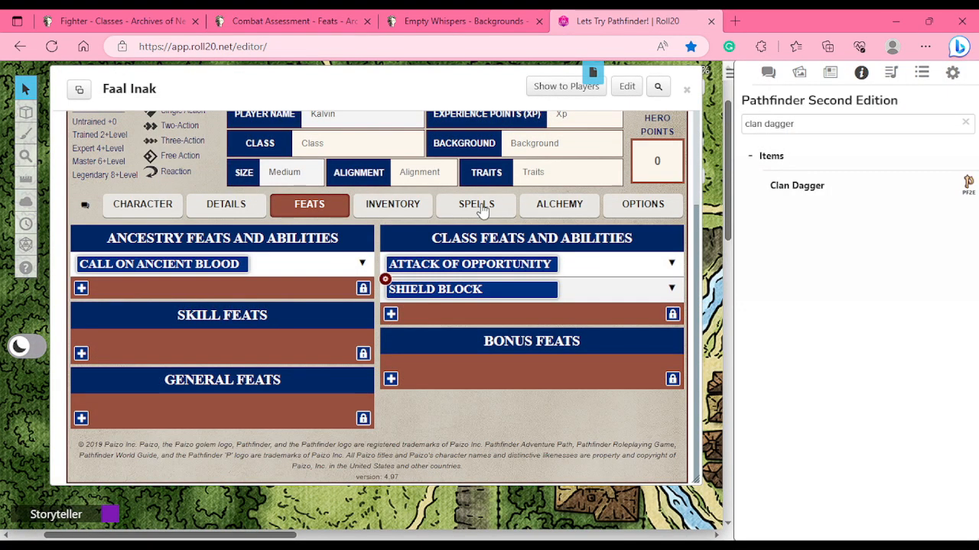
click(391, 314)
click(441, 477)
key(ctrl+v)
click(449, 303)
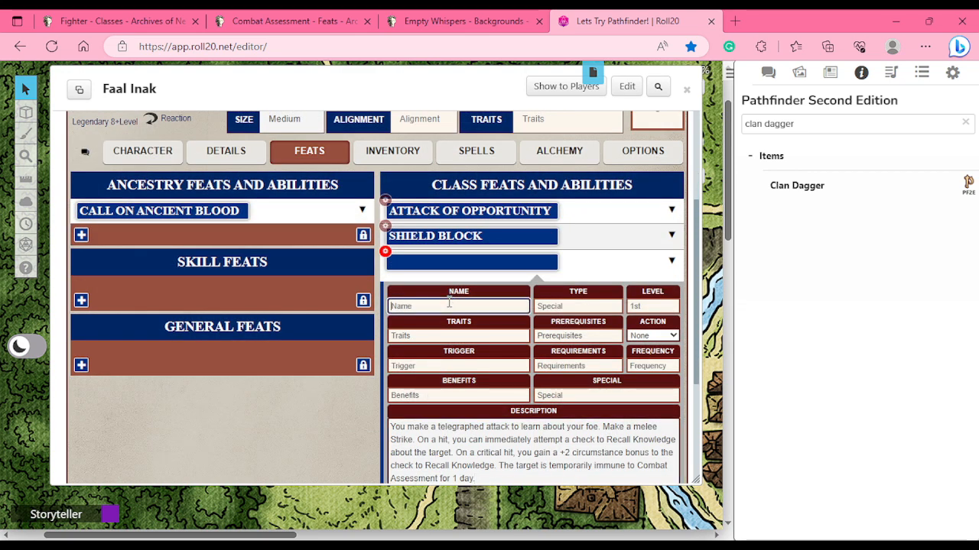
text(Combat Asses)
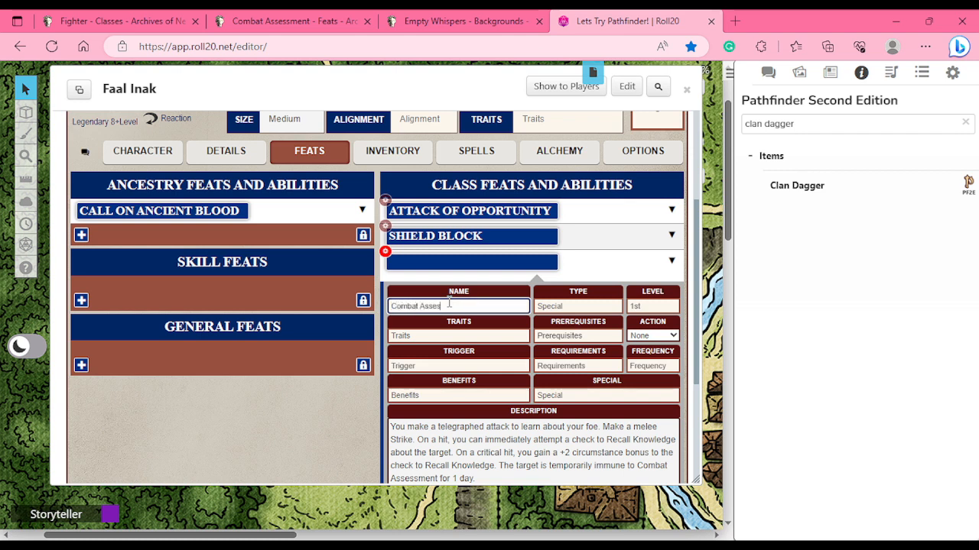
text(sment)
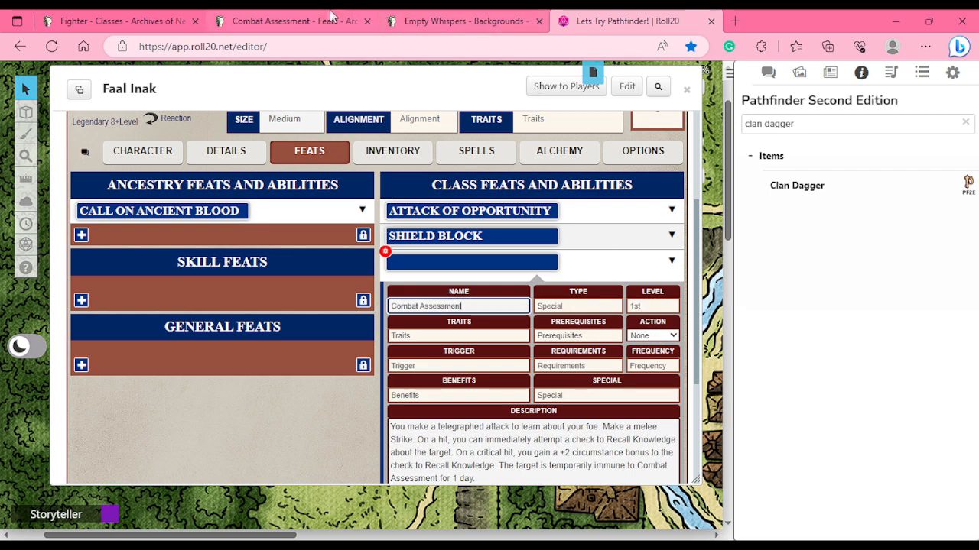
- Set the Combat Assessment entry's action type according to its reference page and collapse the entry
click(293, 21)
click(626, 23)
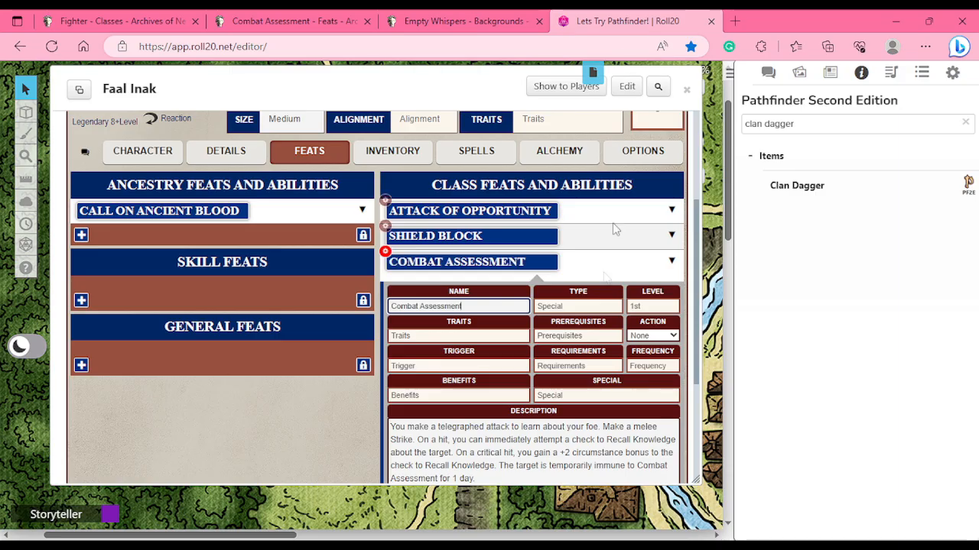
click(652, 336)
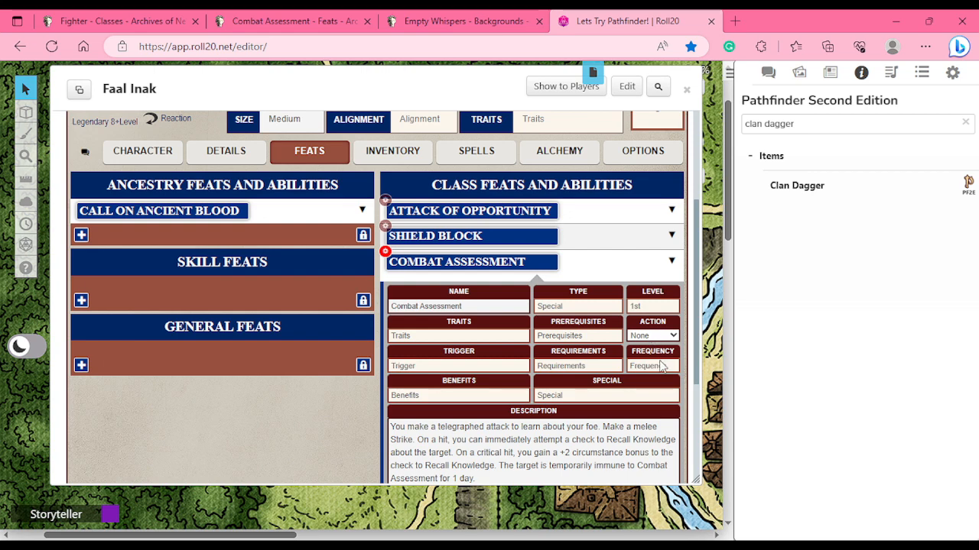
click(663, 367)
click(562, 440)
click(390, 259)
- Close the Combat Assessment reference page and return to the Fighter class page on Archives of Nethys
click(284, 20)
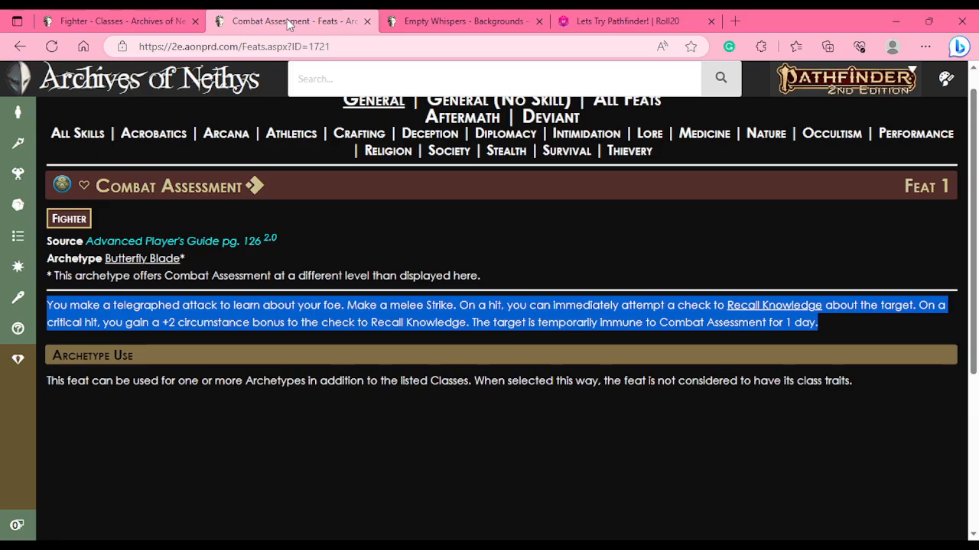
click(367, 21)
click(115, 21)
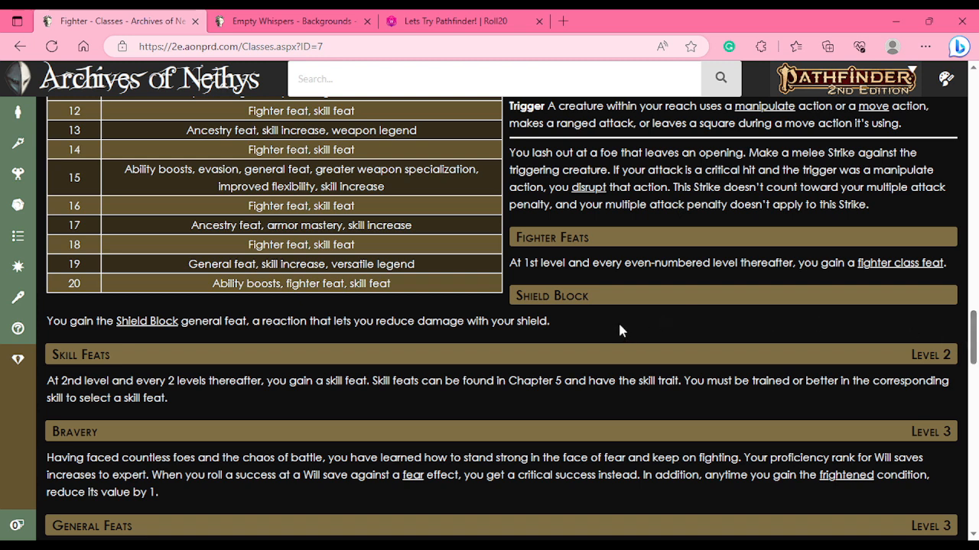
- Examine the Fighter's class features table and feature descriptions to see which feats and skill increases come at each level
drag(595, 321, 156, 338)
click(428, 319)
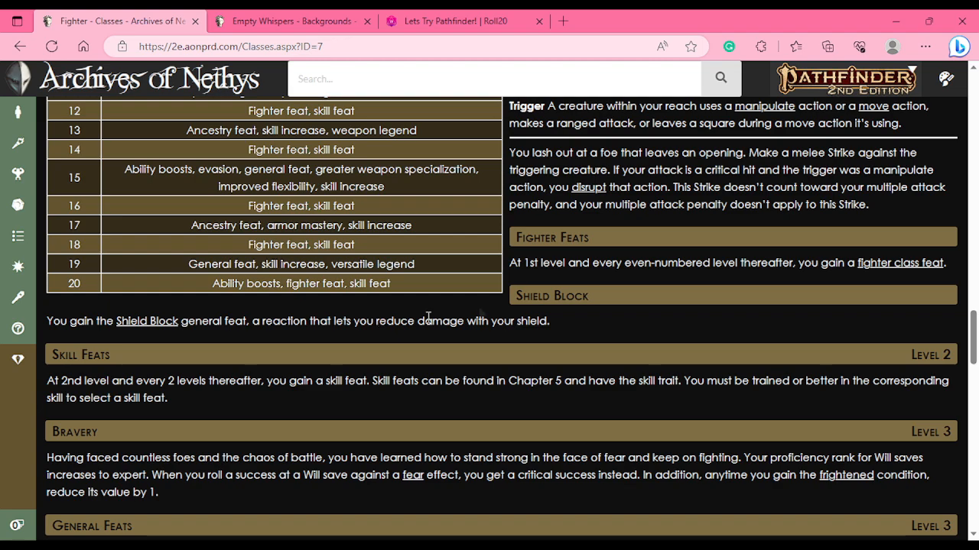
drag(912, 354, 954, 356)
click(914, 387)
drag(973, 359, 973, 322)
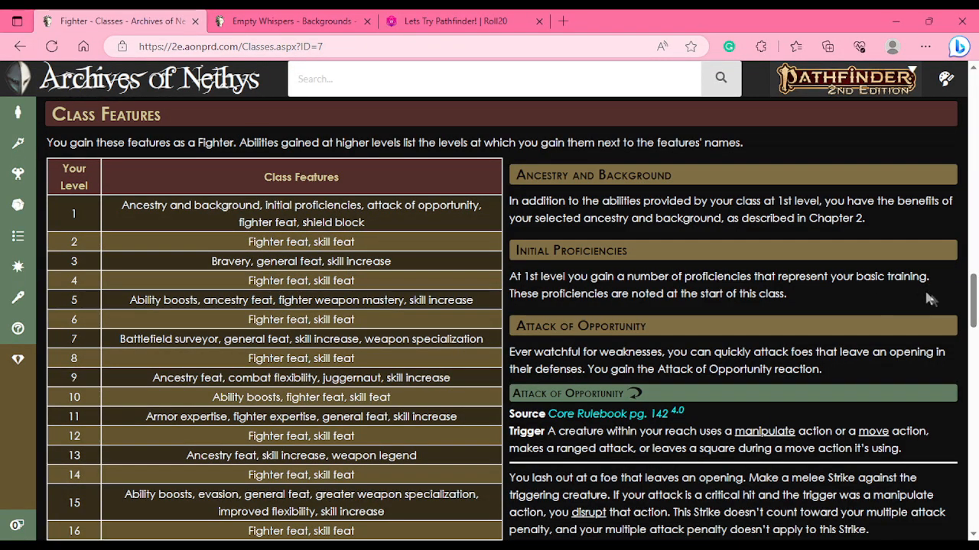
mouse_move(973, 314)
mouse_down()
mouse_move(973, 387)
mouse_move(973, 292)
mouse_move(972, 309)
mouse_up()
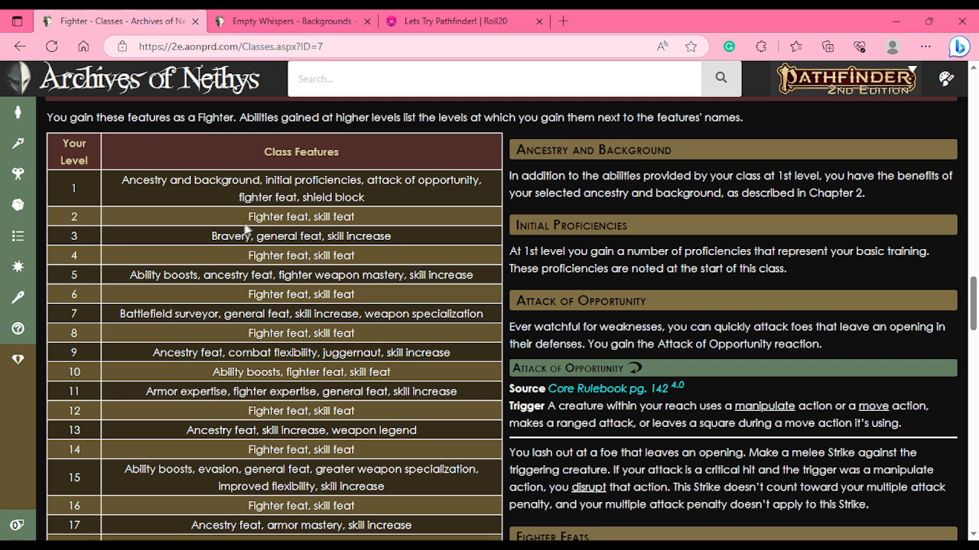
drag(249, 221, 287, 218)
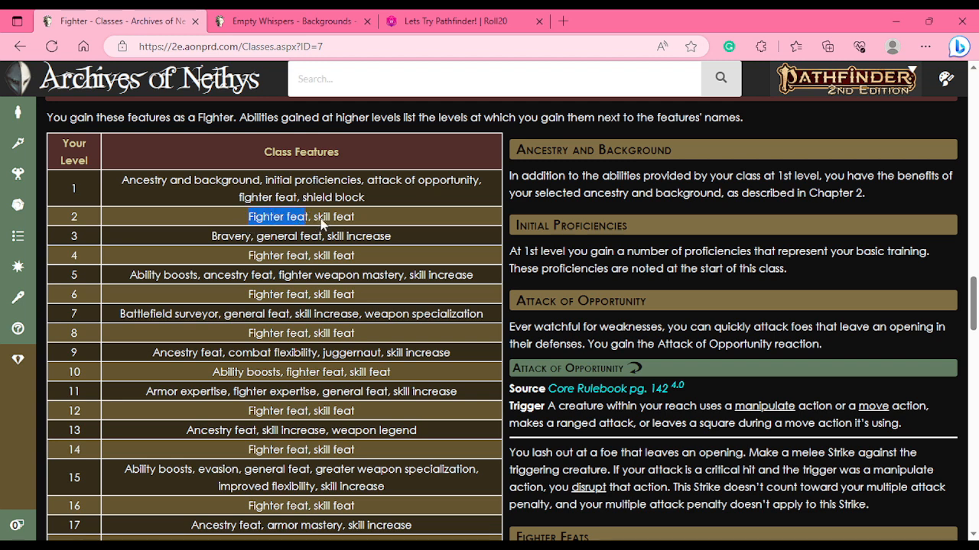
drag(211, 237, 356, 238)
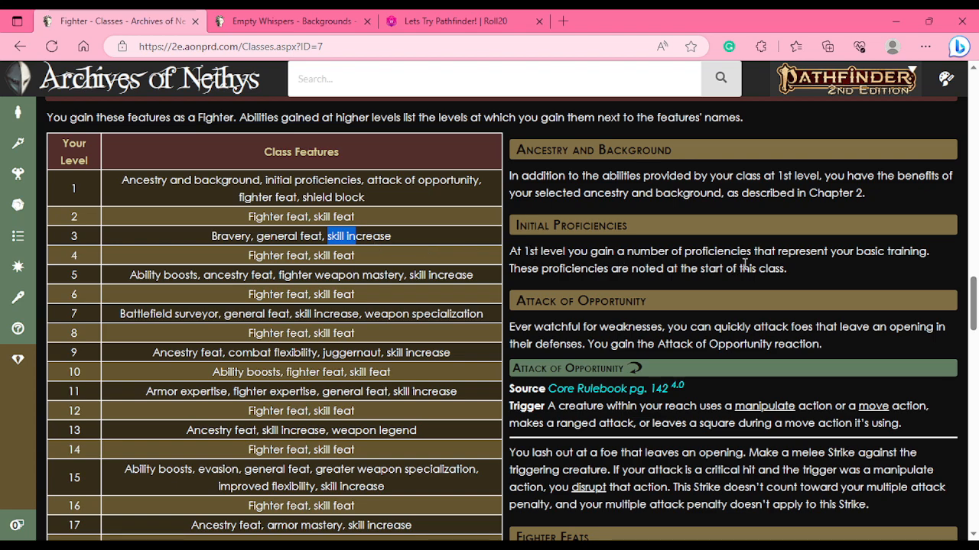
scroll(743, 262, down, 5)
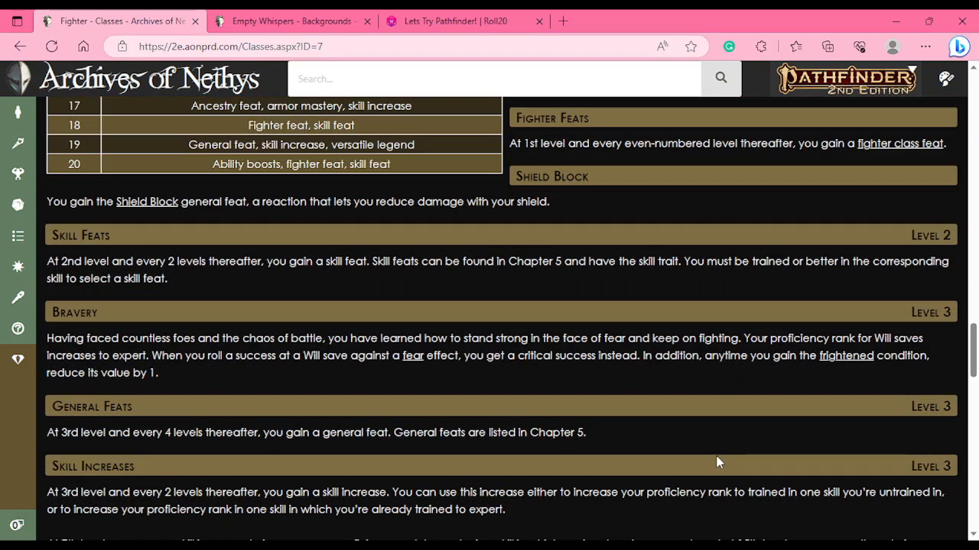
- Open the Fighter Kits page of the Fighter class
drag(973, 365, 965, 107)
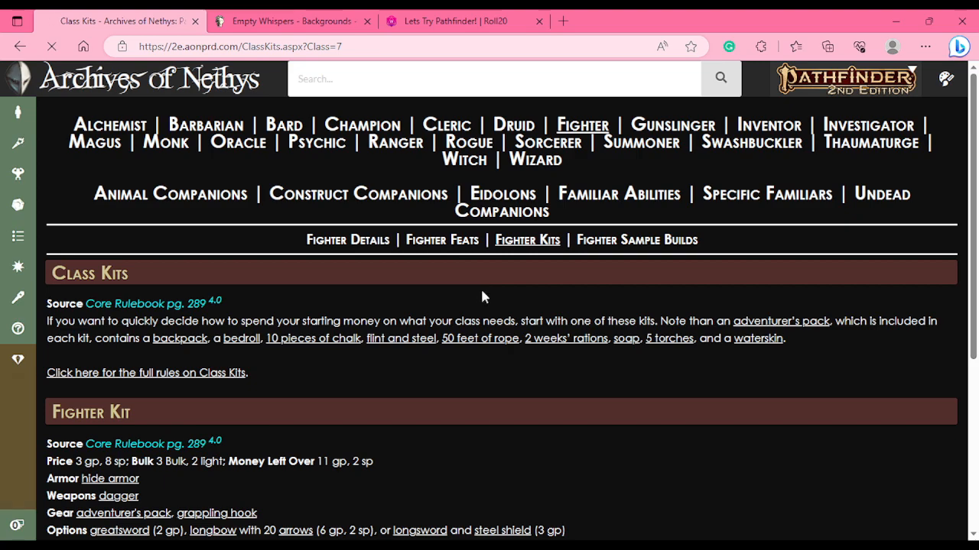
- Examine the Fighter Kit's price, armor, weapons, gear and optional equipment
scroll(480, 297, down, 4)
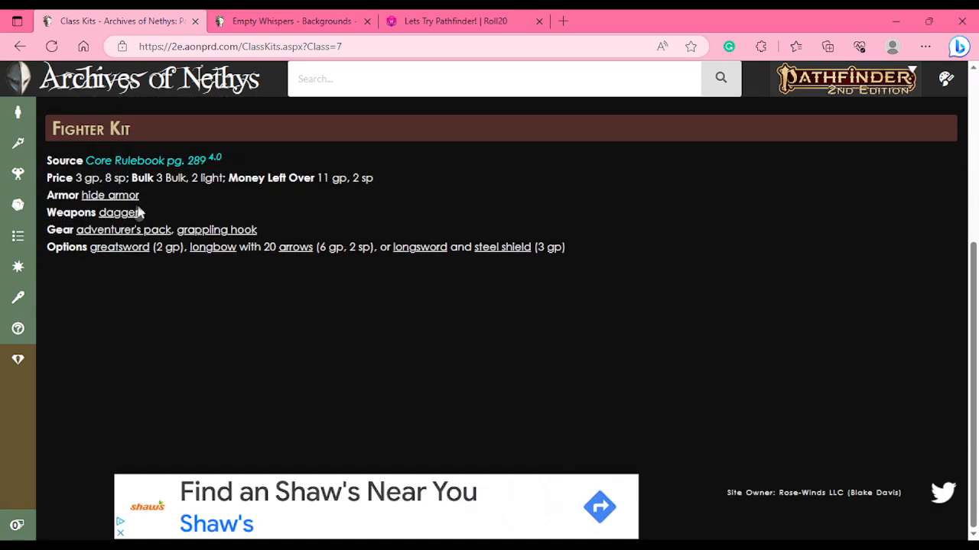
mouse_move(109, 198)
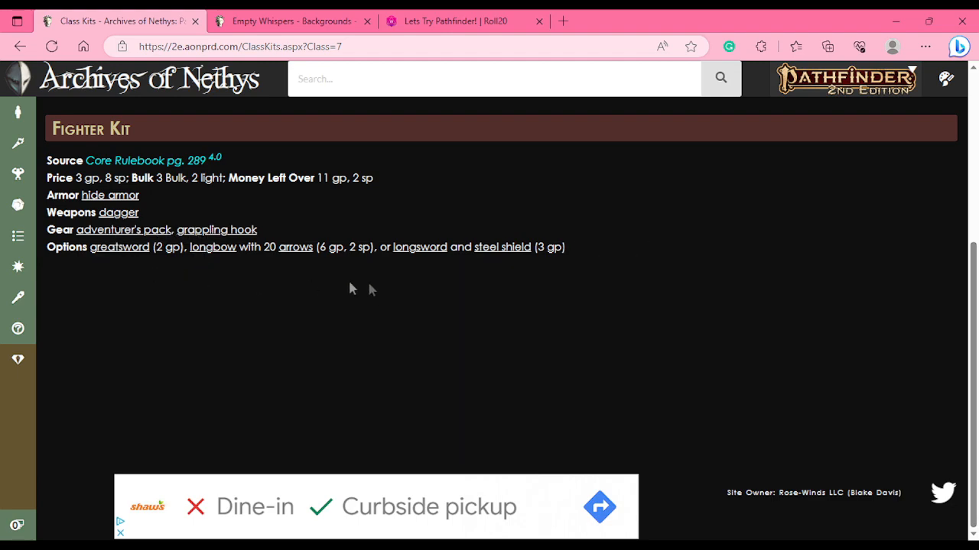
scroll(403, 297, up, 5)
- Reopen the list of all backgrounds, then switch to the Roll20 character sheet and show its Character page
click(241, 24)
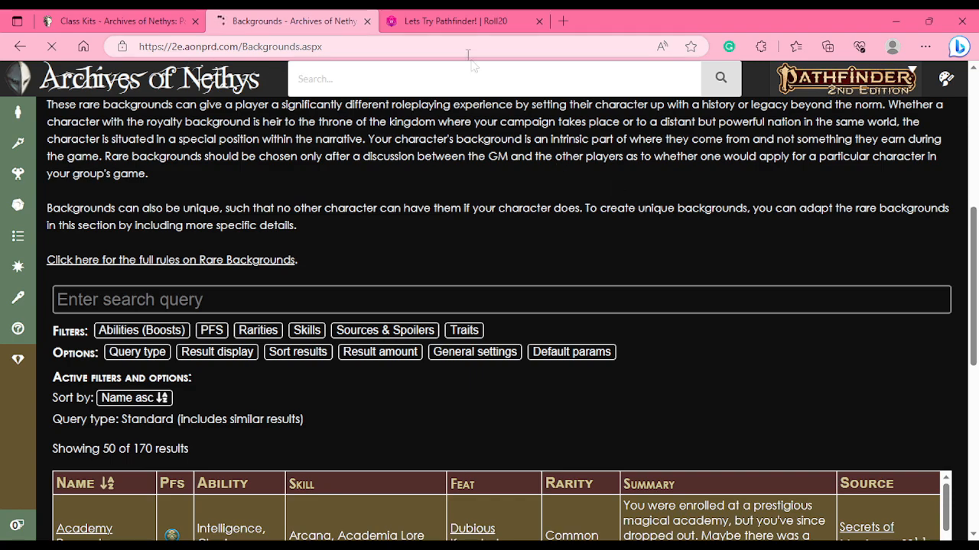
click(451, 25)
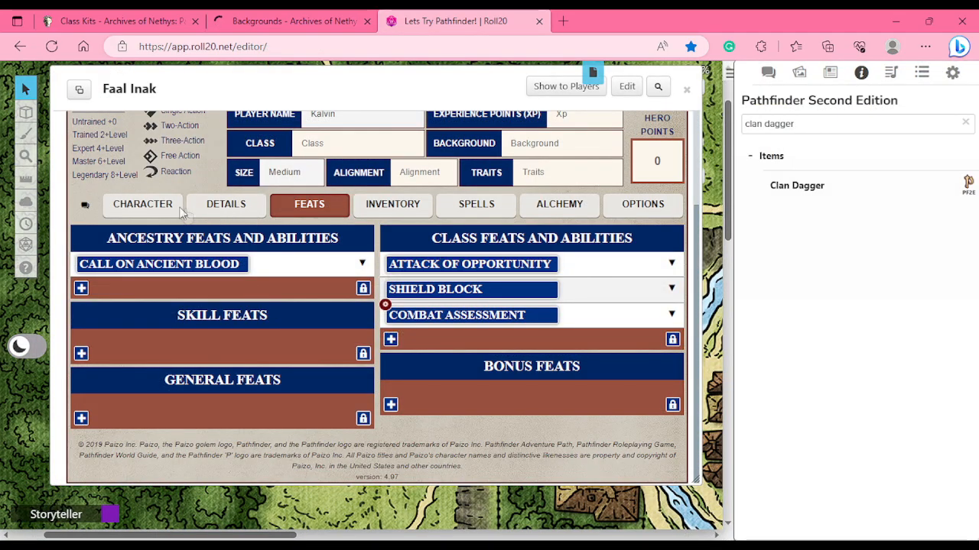
click(145, 204)
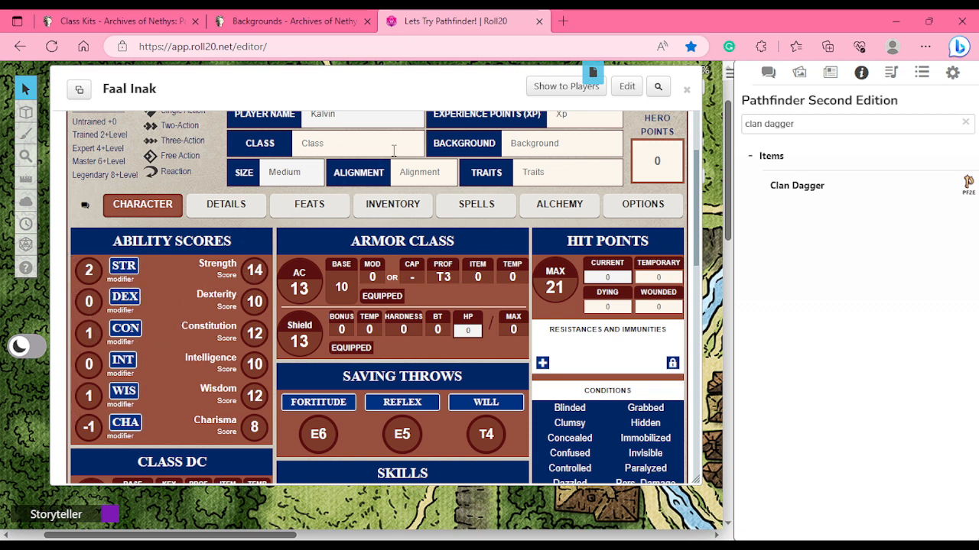
- Filter the Archives of Nethys backgrounds to those with Strength or Constitution ability boosts
click(295, 21)
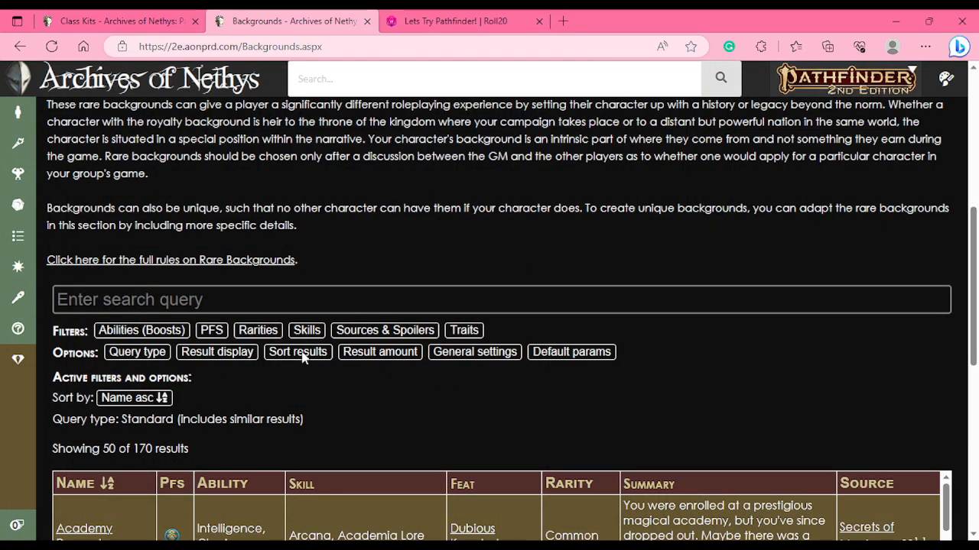
click(141, 329)
click(98, 432)
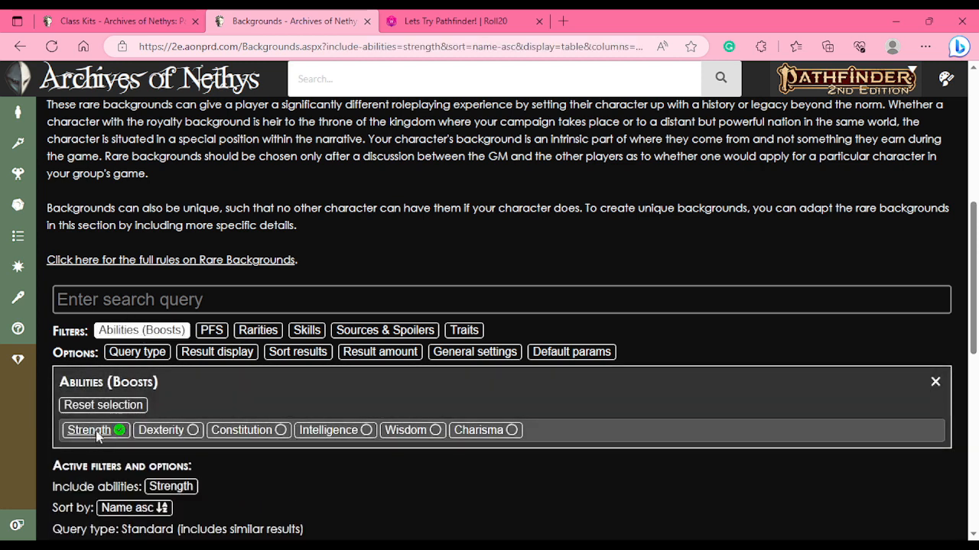
click(245, 430)
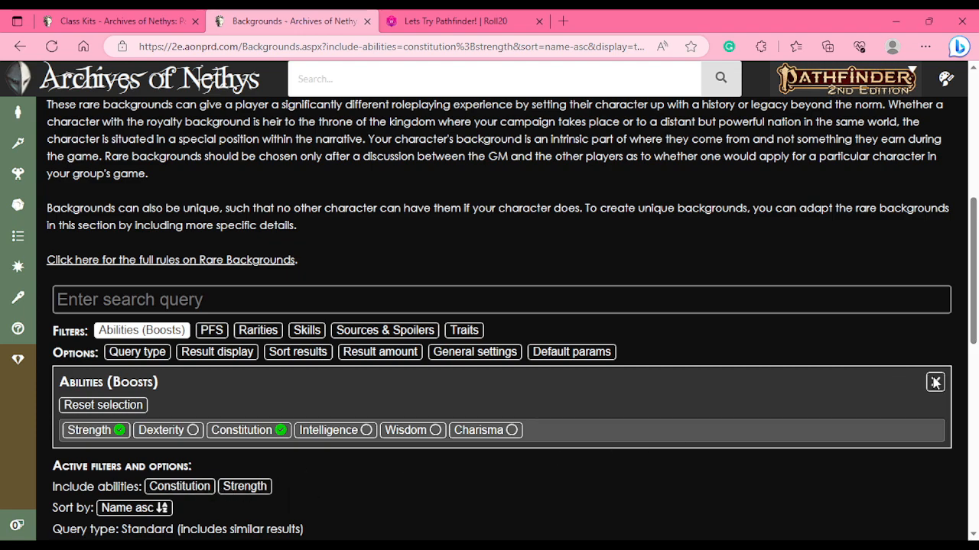
click(934, 382)
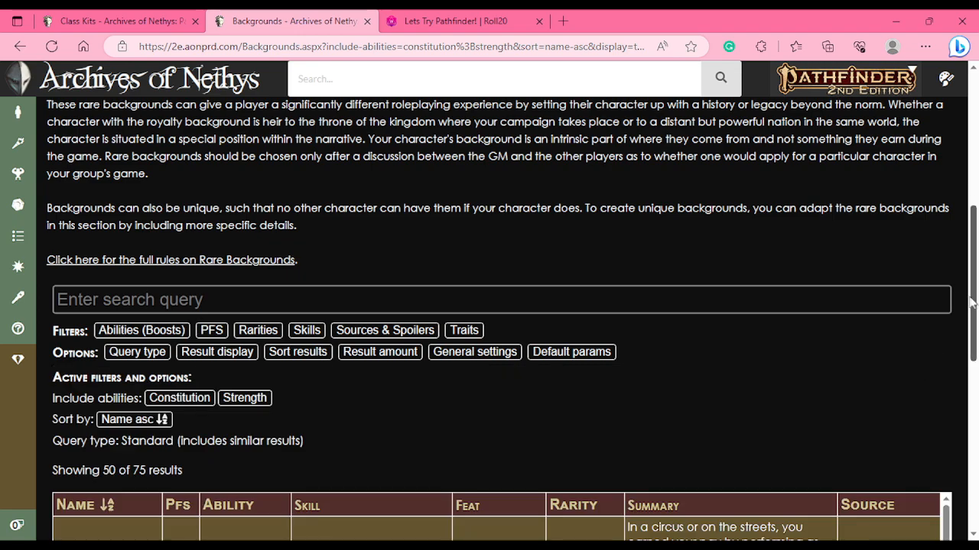
- Read the Acrobat background's full page and return to the filtered background list
scroll(971, 305, down, 4)
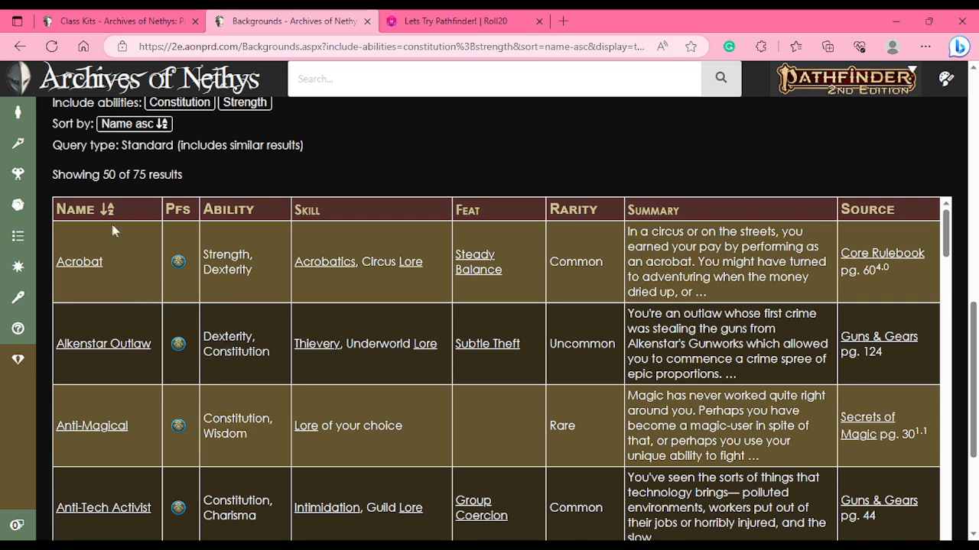
mouse_move(86, 274)
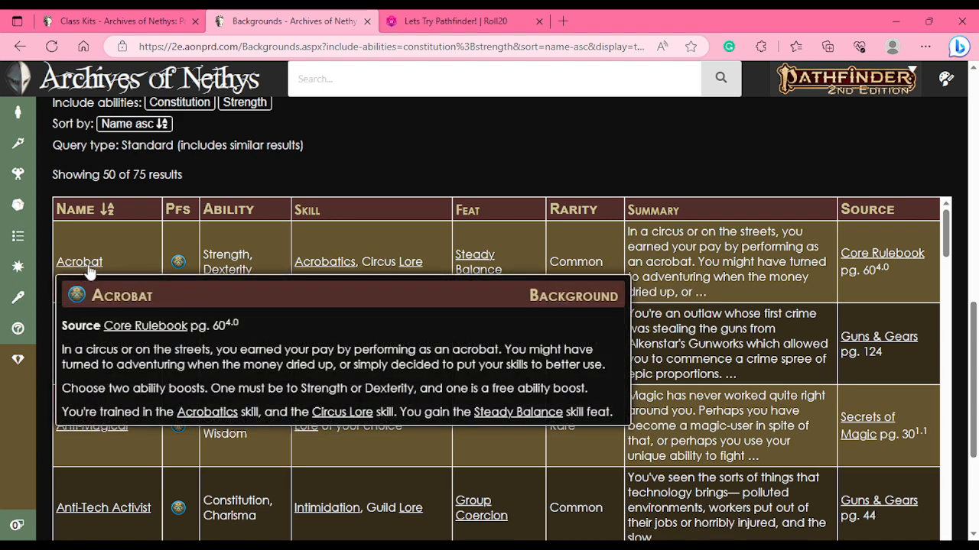
click(78, 263)
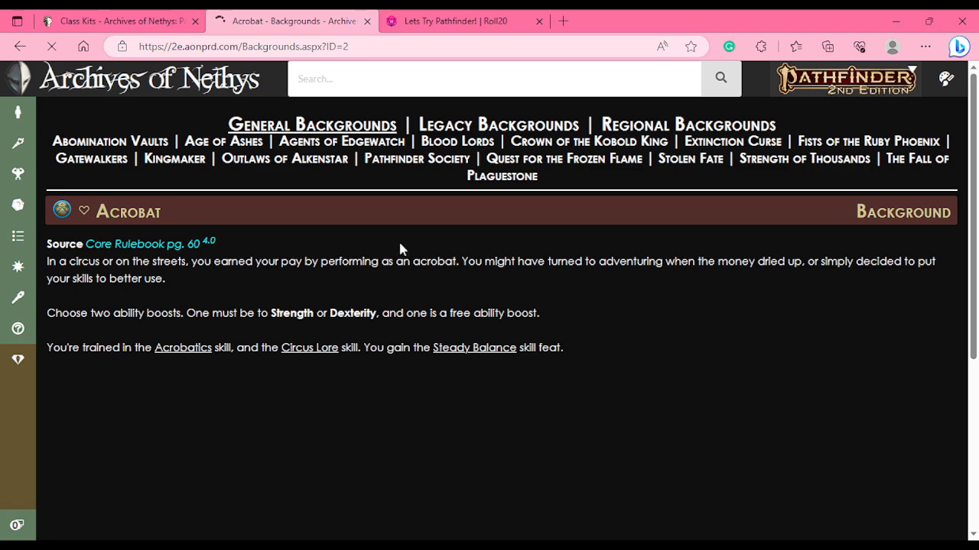
key(alt+Left)
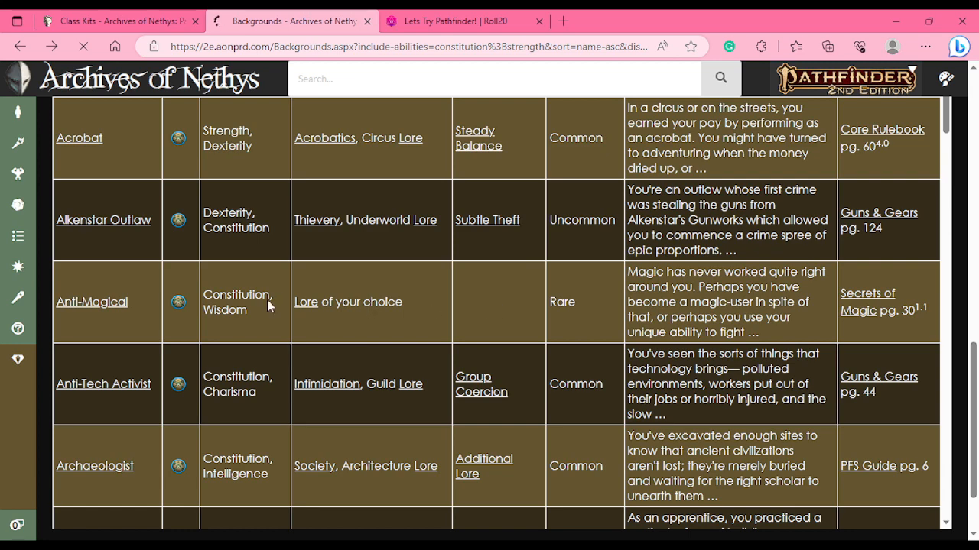
- Examine the filtered backgrounds, comparing their ability boosts, skills, feats and previewed descriptions
mouse_move(67, 308)
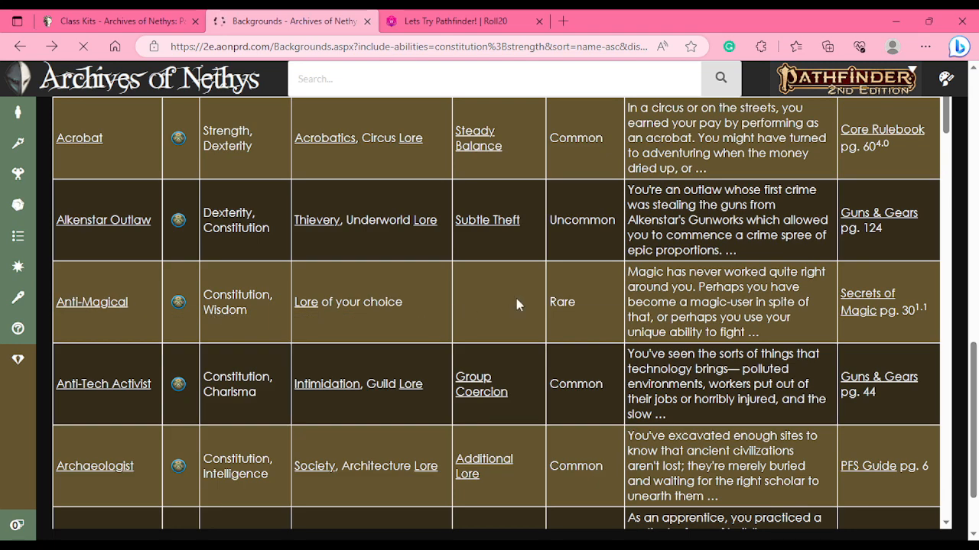
scroll(462, 302, down, 5)
mouse_move(77, 235)
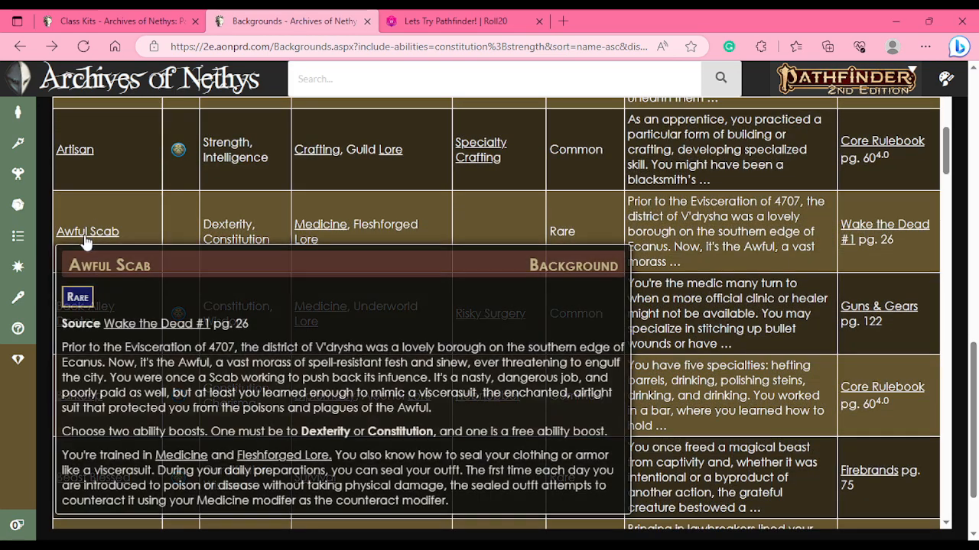
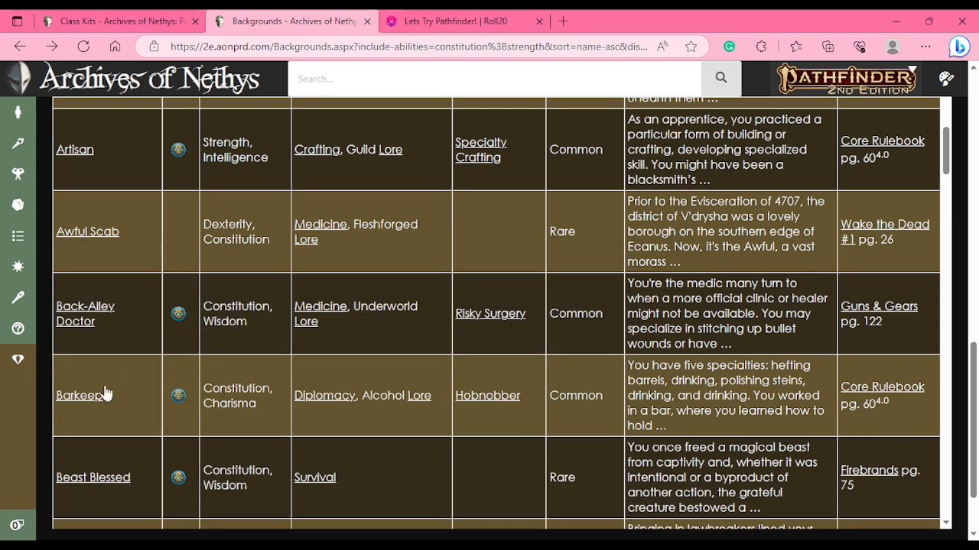
scroll(102, 395, up, 5)
scroll(64, 272, up, 5)
scroll(135, 280, down, 5)
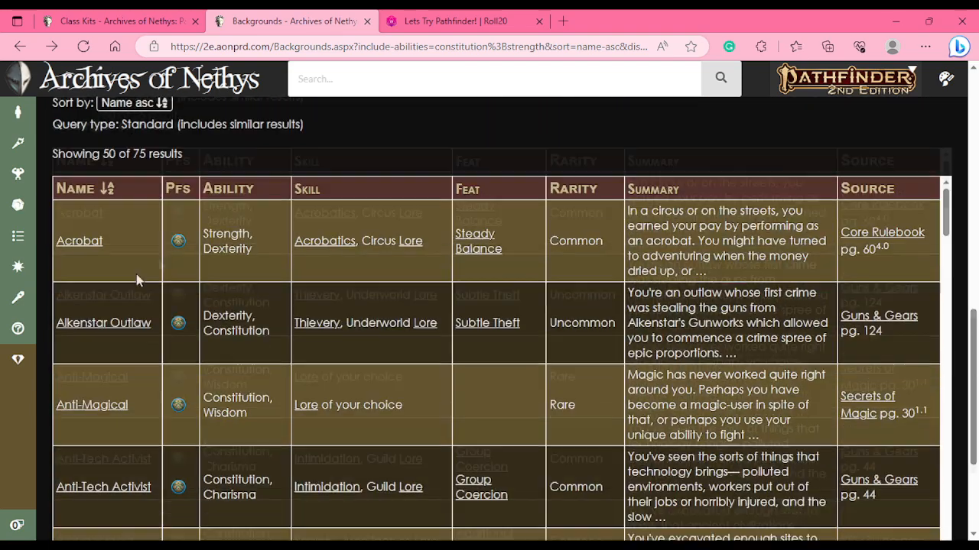
mouse_move(102, 139)
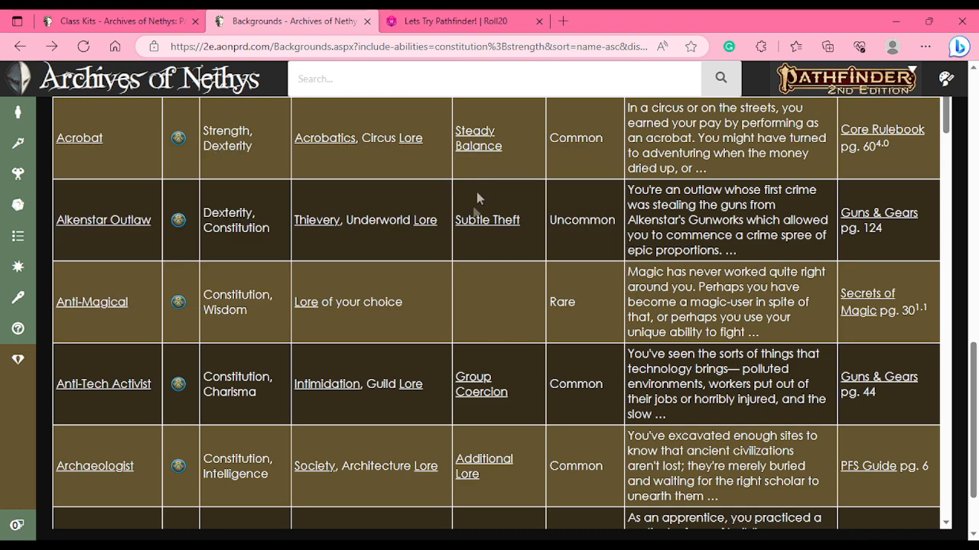
mouse_move(477, 221)
scroll(458, 252, up, 5)
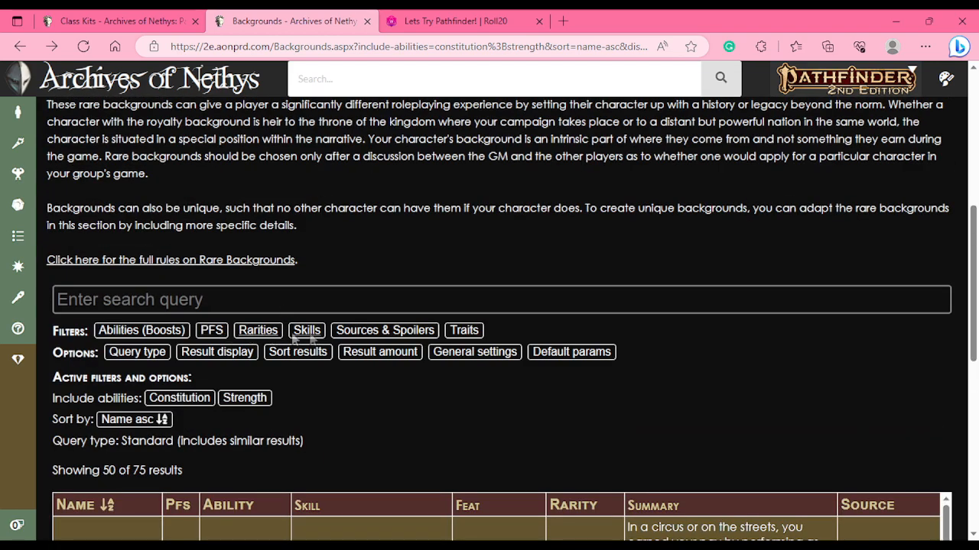
- Look through the Traits, Sources & Spoilers, Rarities and PFS filter options for backgrounds without choosing any
click(464, 333)
click(384, 330)
click(385, 331)
click(258, 330)
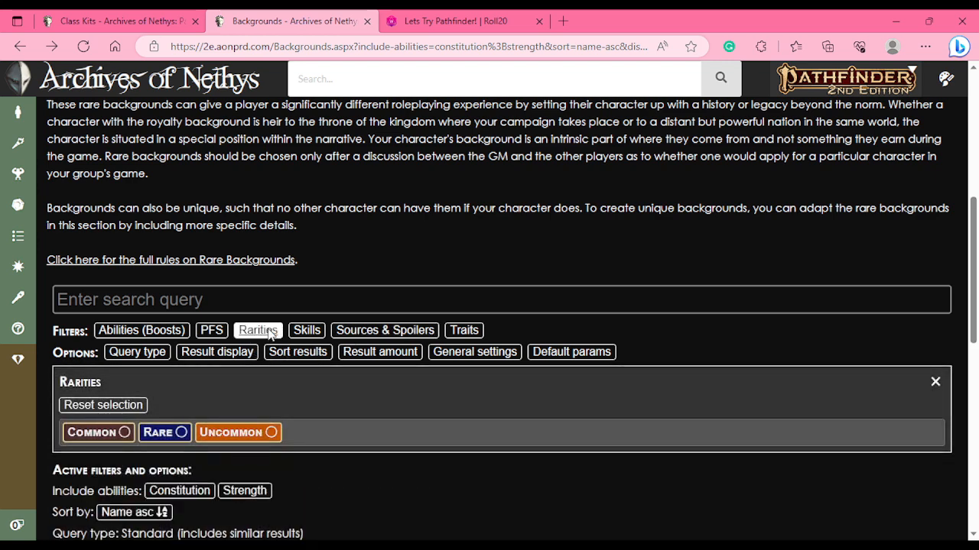
click(258, 330)
click(212, 330)
click(219, 334)
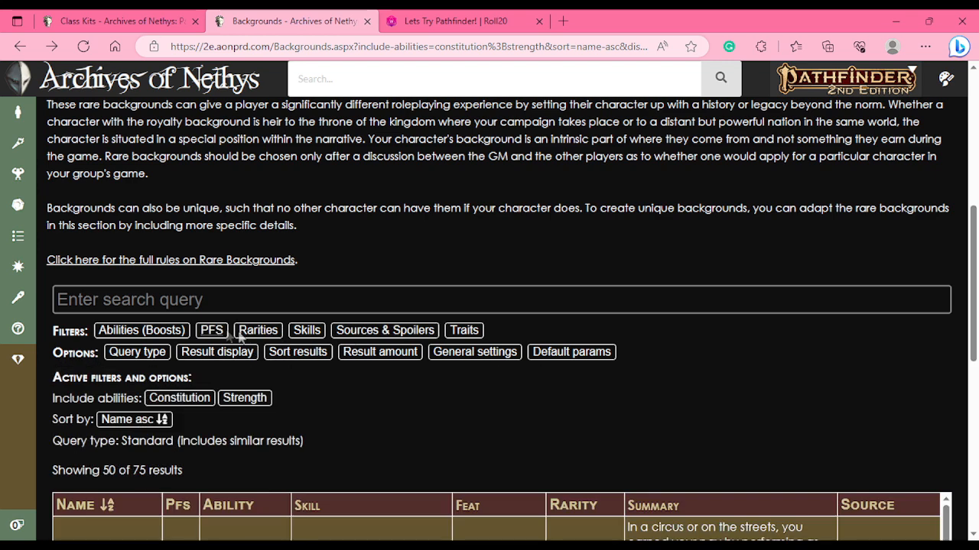
- Narrow the background list to those that grant the Athletics skill
click(307, 331)
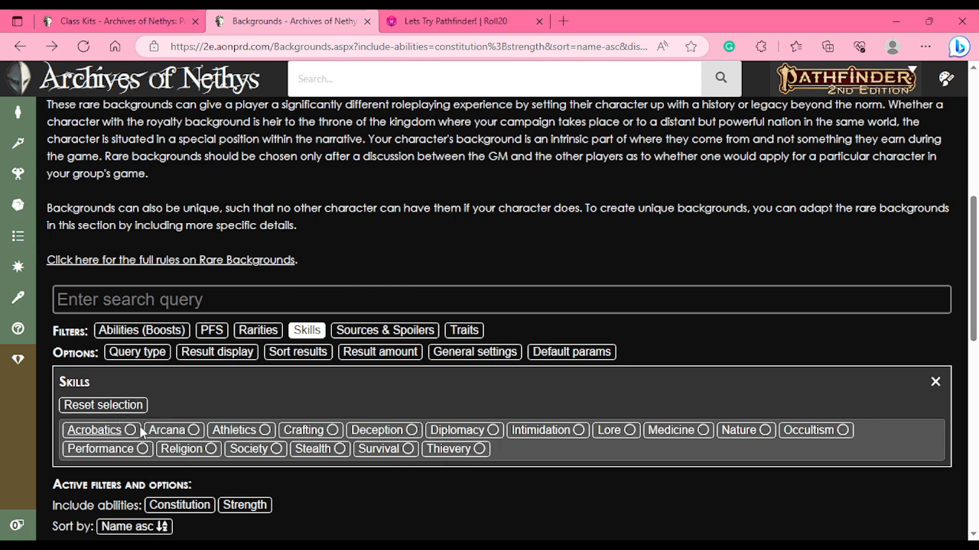
click(253, 433)
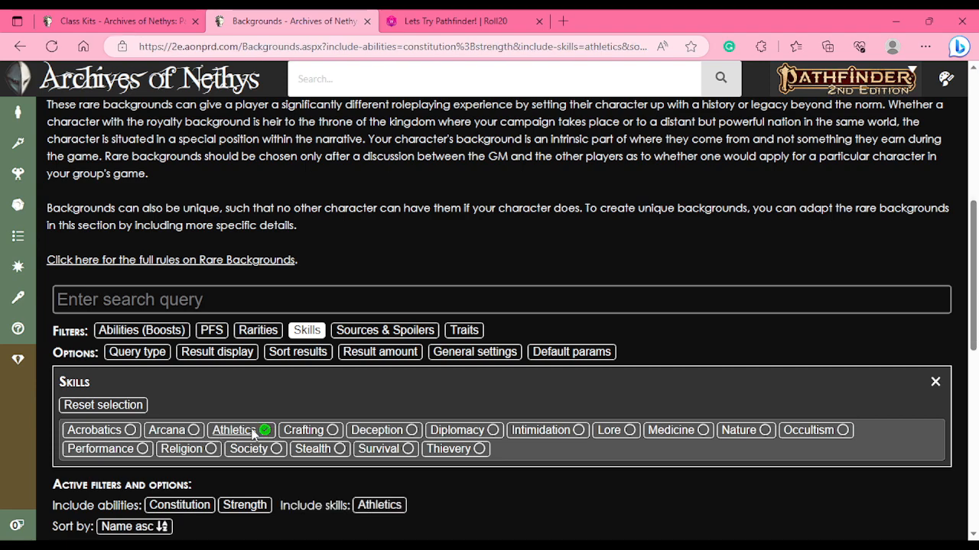
click(936, 383)
- Examine the Athletics backgrounds, comparing their ability boosts, lore skills and feats
scroll(754, 360, down, 5)
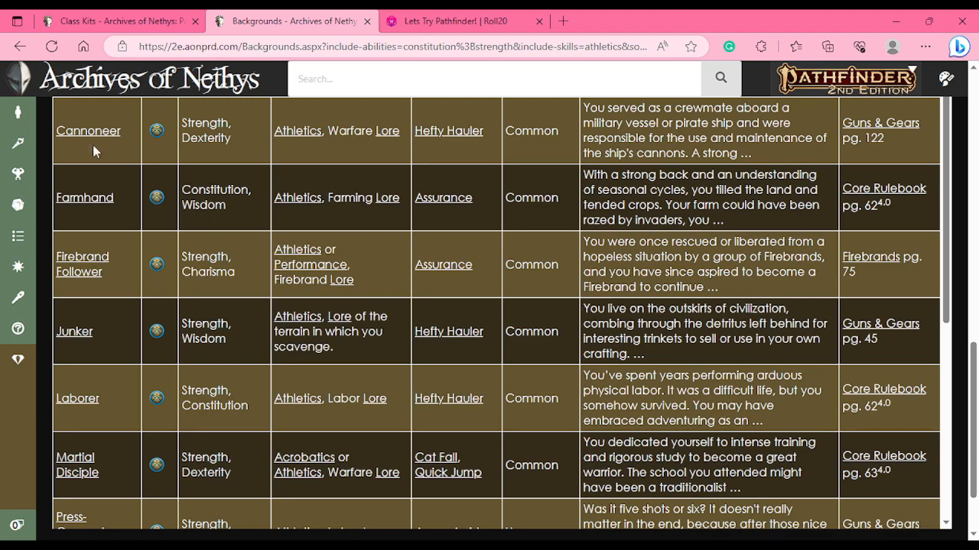
mouse_move(82, 262)
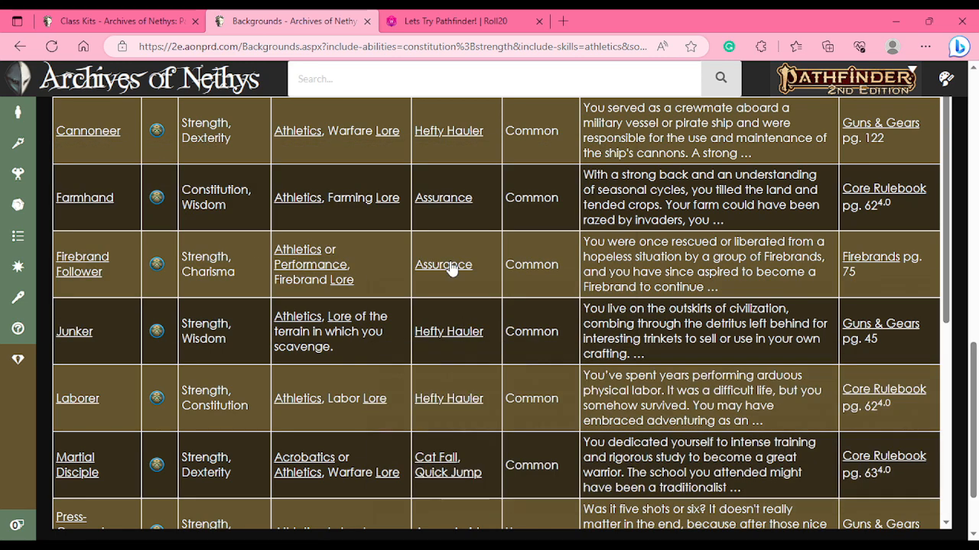
scroll(451, 268, down, 5)
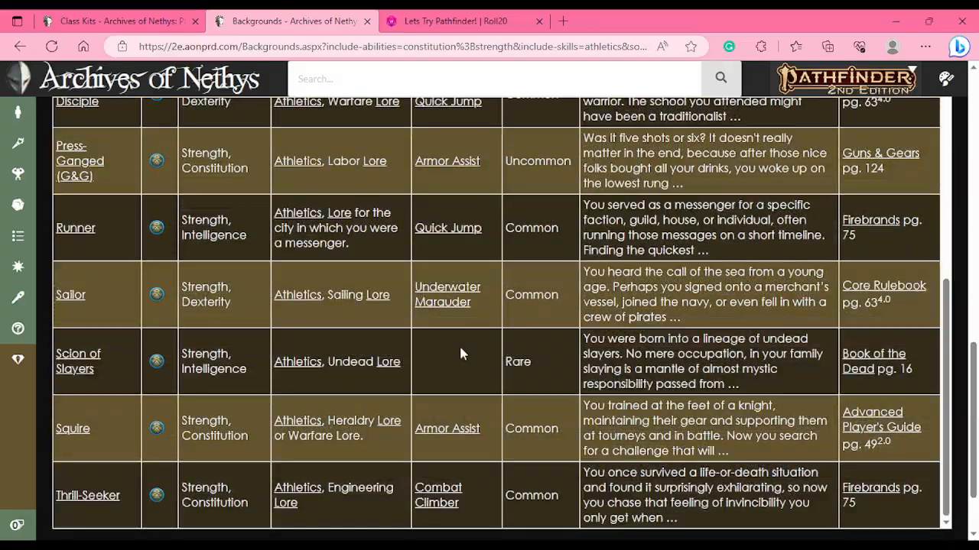
scroll(426, 349, up, 10)
scroll(319, 223, down, 5)
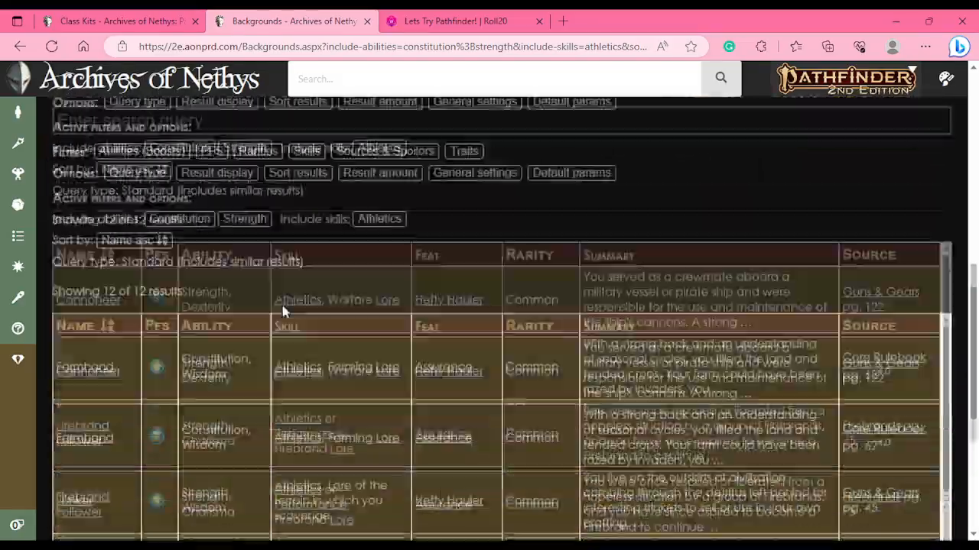
- Open the Cannoneer background and read its description, ability boosts, trained skills and skill feat
scroll(319, 222, up, 2)
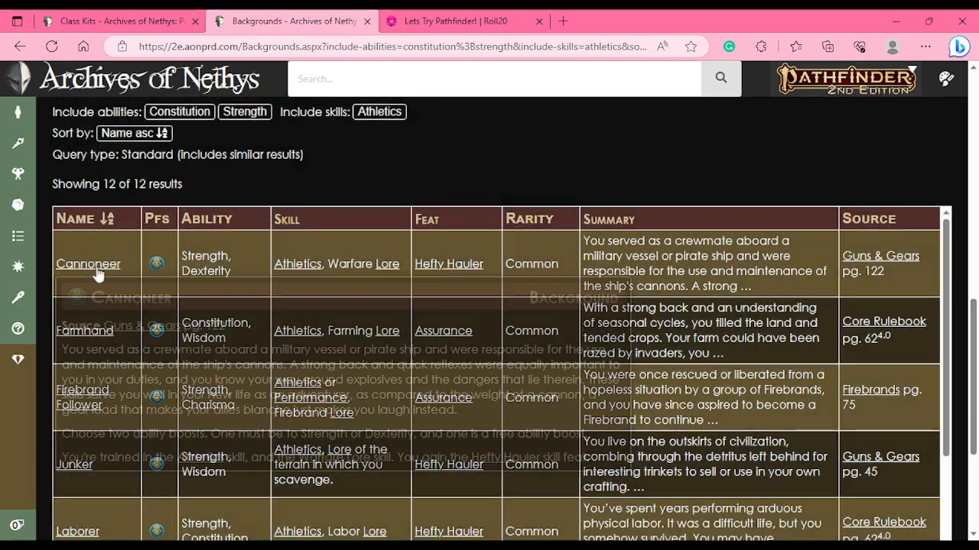
click(95, 266)
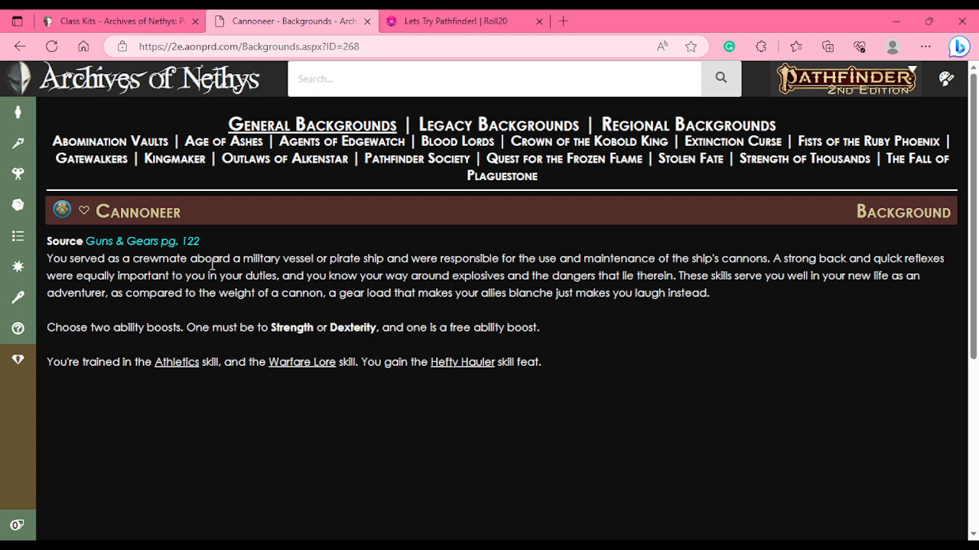
drag(132, 260, 726, 306)
click(567, 306)
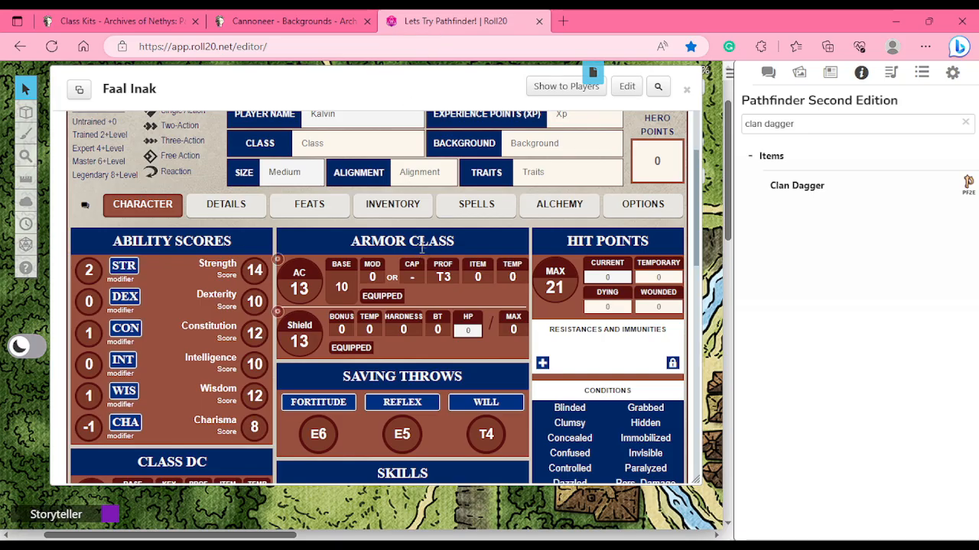
- Set the Athletics proficiency to Trained in the Roll20 sheet's Skills section and close its settings
scroll(279, 252, down, 5)
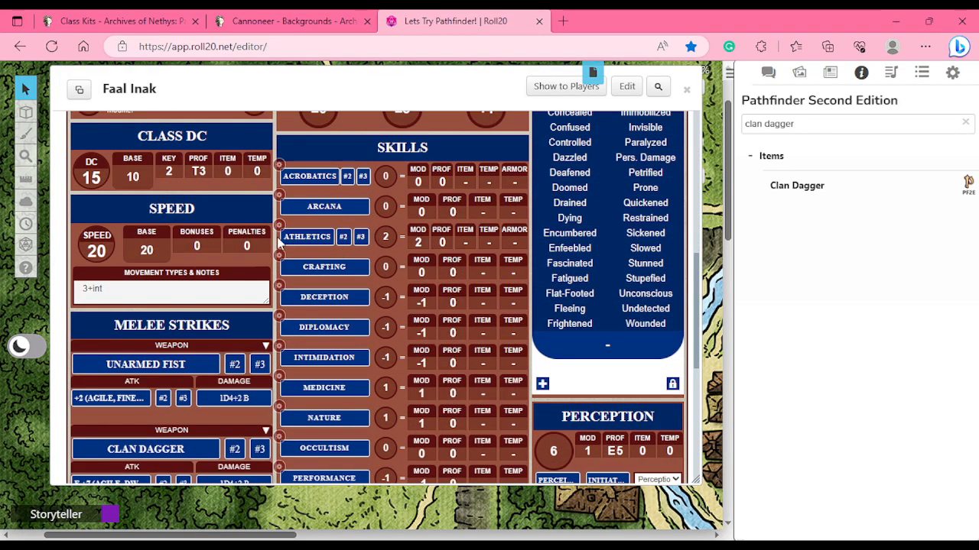
click(280, 226)
click(356, 282)
click(355, 308)
click(279, 226)
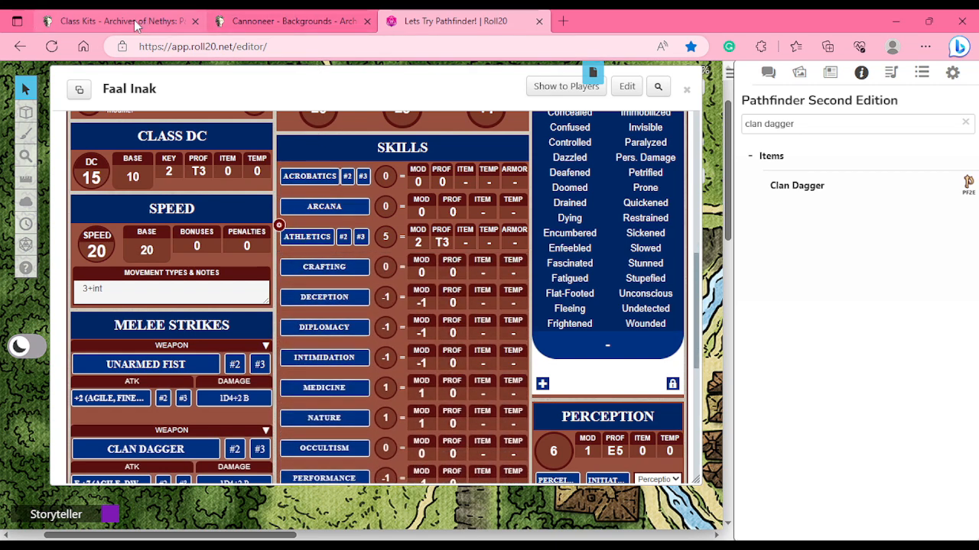
- Review the Cannoneer background's rule for choosing its two ability boosts
click(135, 26)
key(ctrl+Tab)
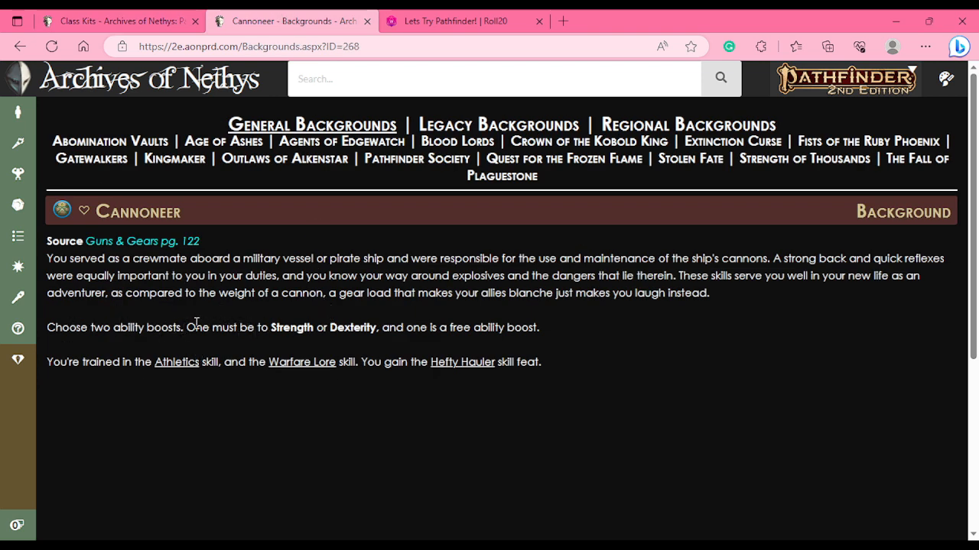
drag(189, 328, 286, 327)
click(315, 332)
click(99, 21)
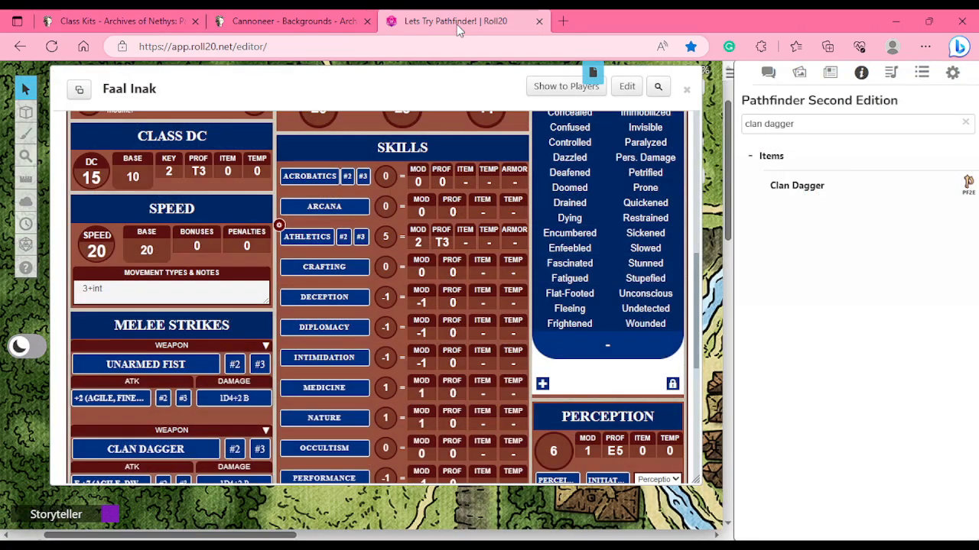
- Set the Strength base score to 16 on the Roll20 character sheet and close its settings
click(456, 22)
scroll(279, 202, up, 10)
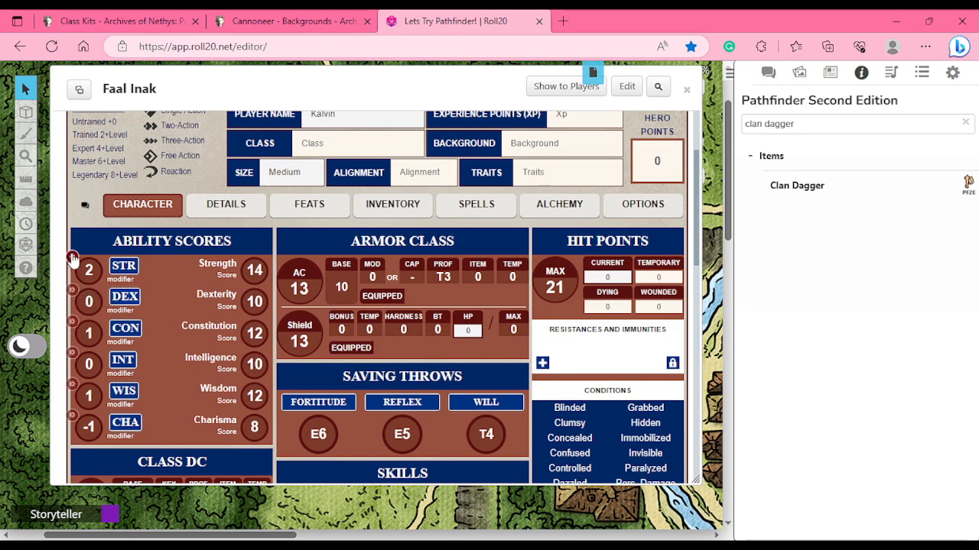
click(72, 257)
click(113, 319)
key(BackSpace)
text(6)
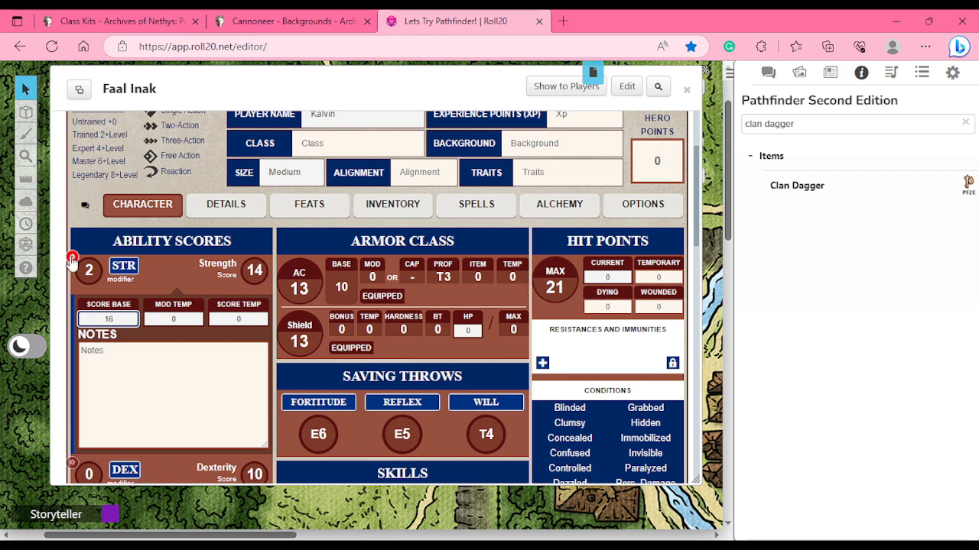
click(72, 257)
- Set the Constitution base score to 14 in the Ability Scores section and close its settings
click(72, 321)
click(115, 381)
key(BackSpace)
text(4)
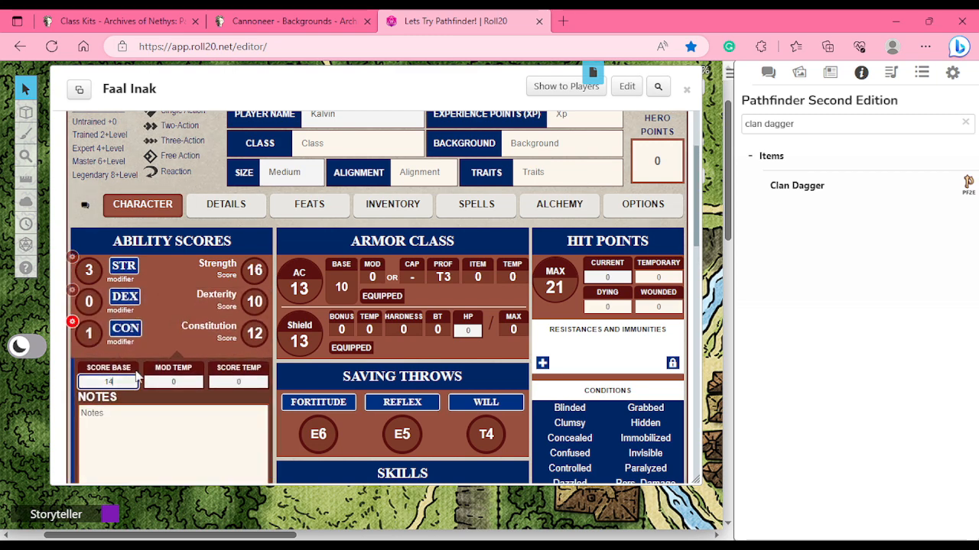
click(71, 321)
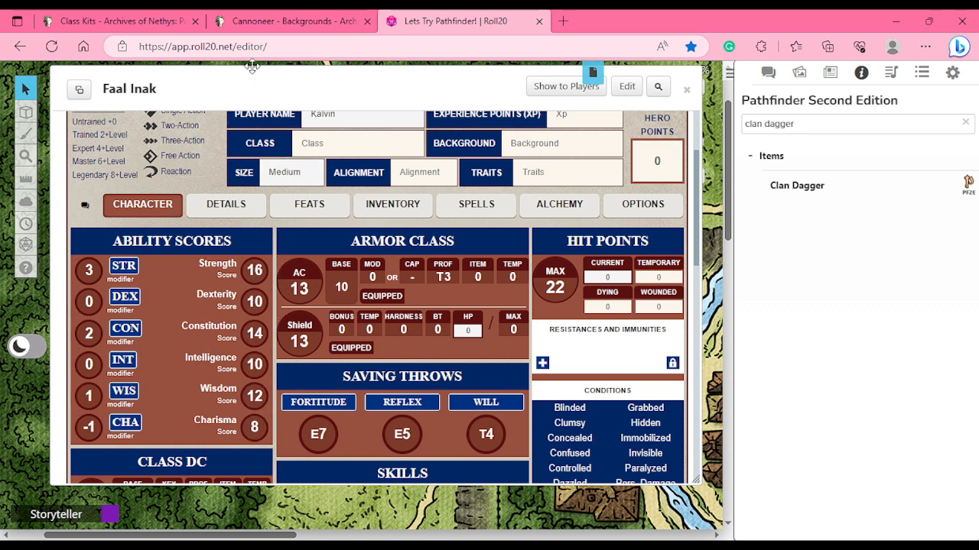
- Check the Cannoneer background's lore skill and add a Warfare lore with rank Trained to the Roll20 sheet
click(293, 21)
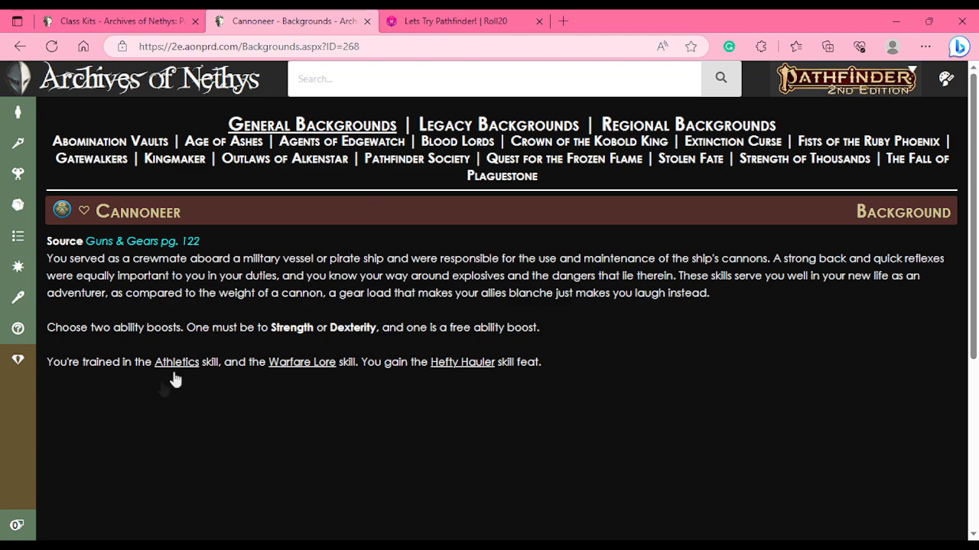
click(426, 20)
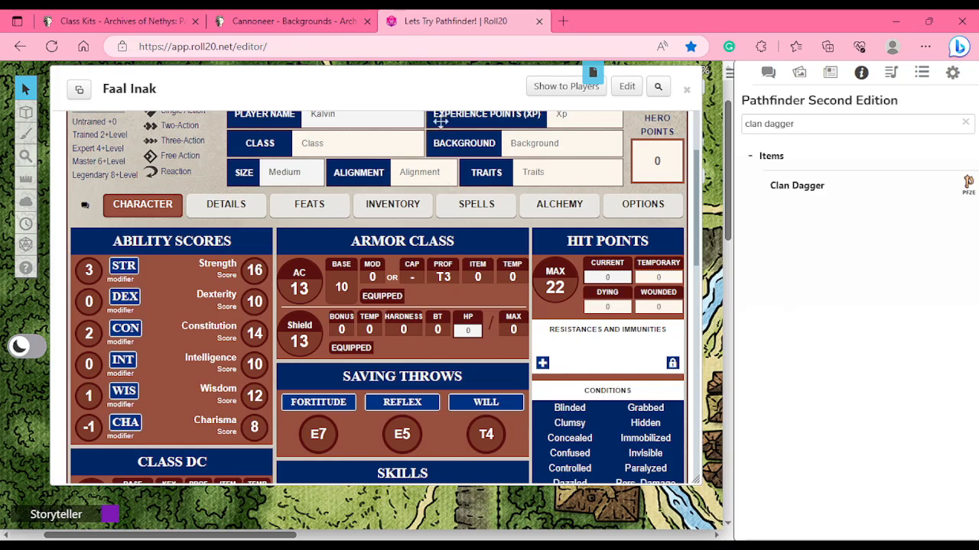
click(338, 26)
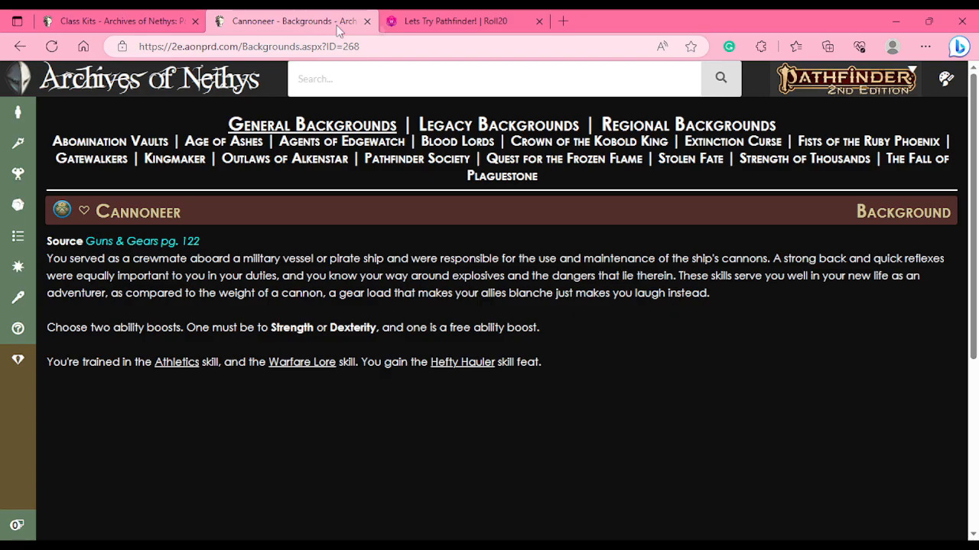
click(454, 22)
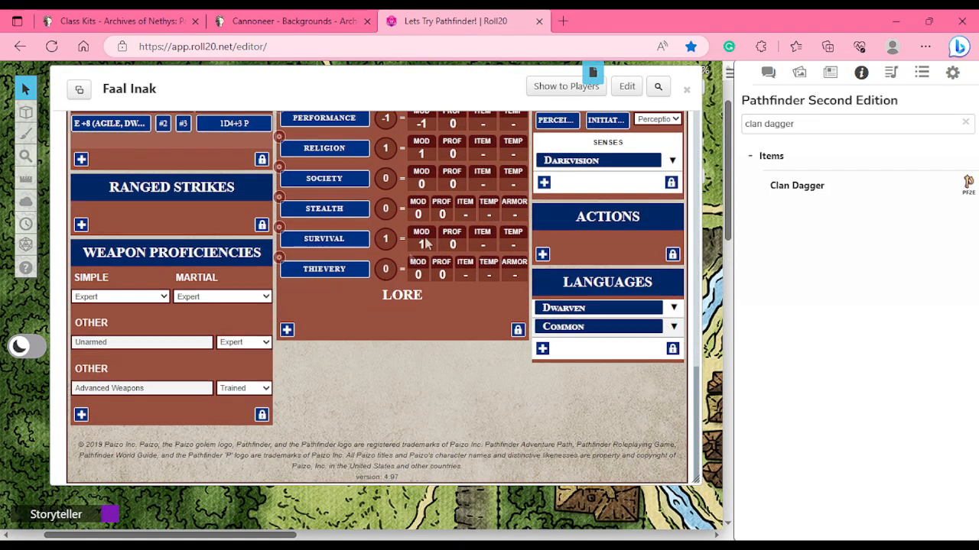
click(286, 327)
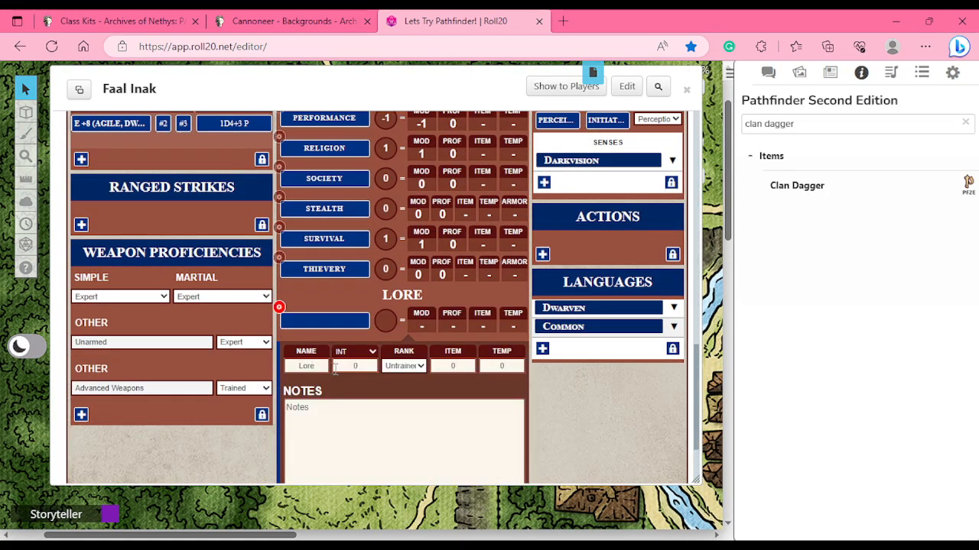
click(310, 367)
text(Warfare)
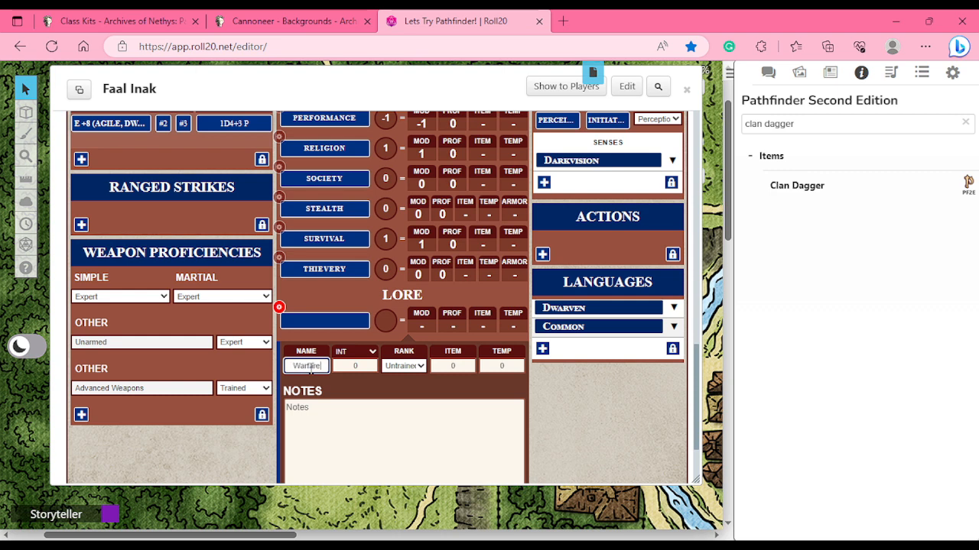
click(405, 369)
click(399, 394)
click(407, 429)
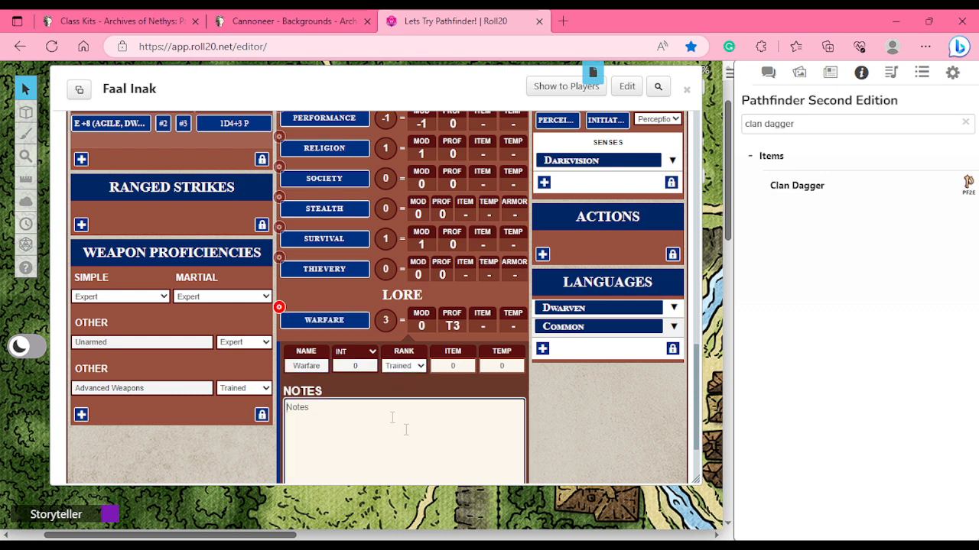
click(280, 307)
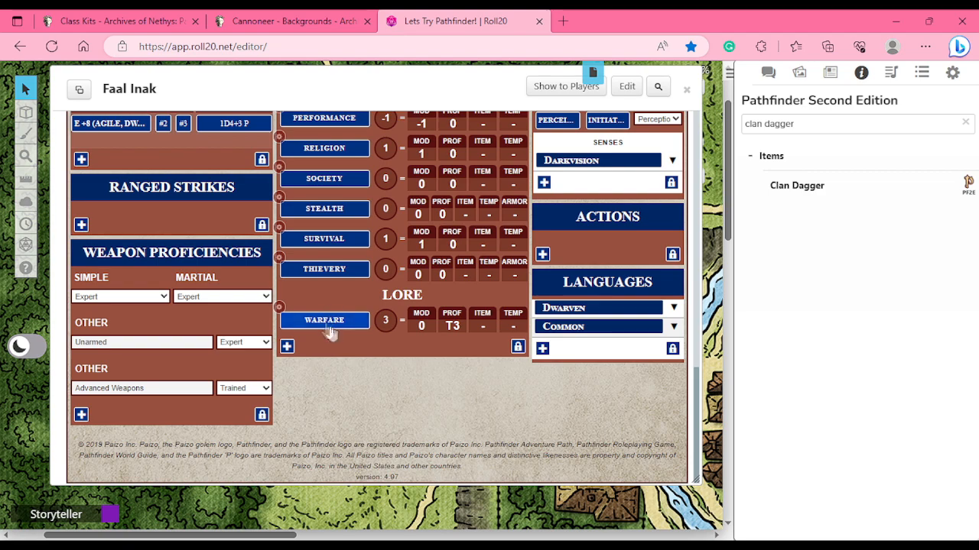
- Open the Hefty Hauler feat from the Cannoneer background page and copy its description text
click(283, 21)
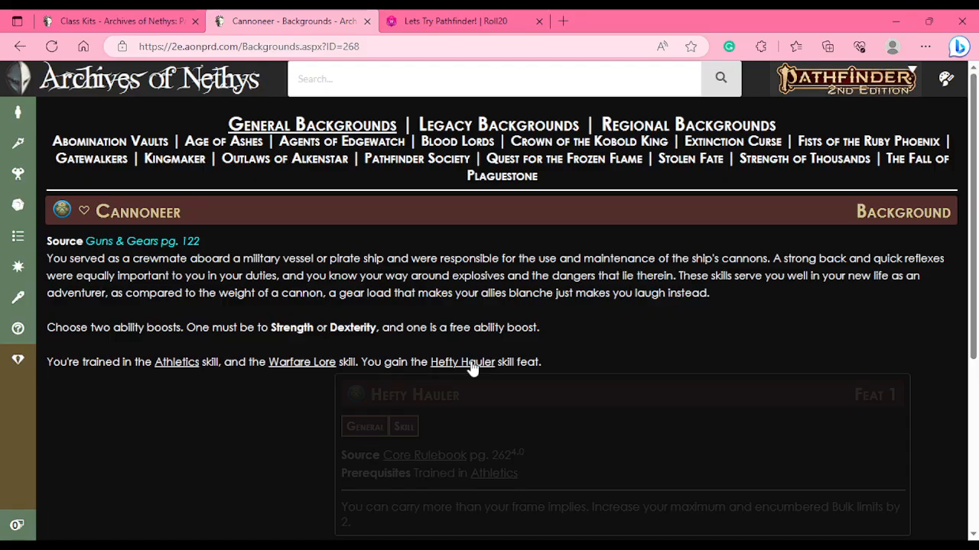
click(470, 365)
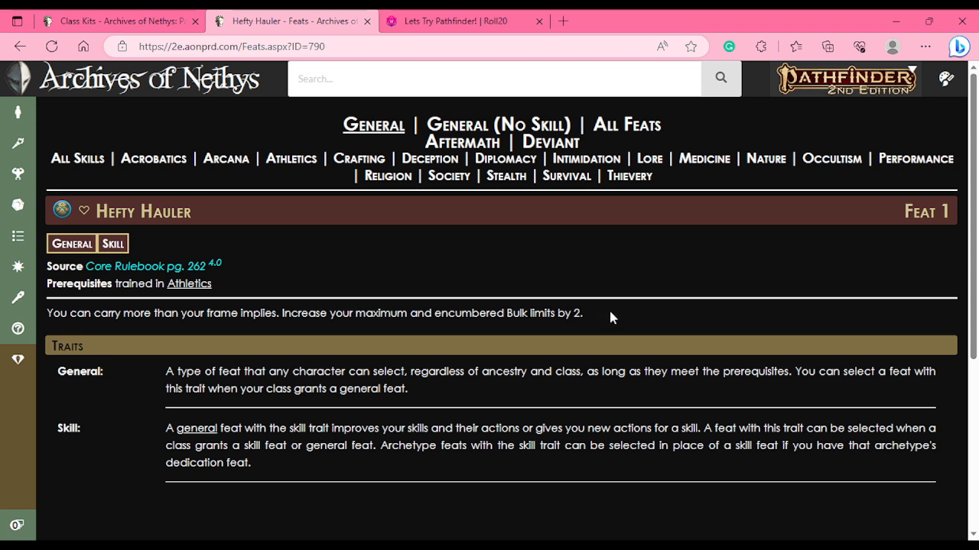
drag(597, 313, 46, 321)
key(ctrl+c)
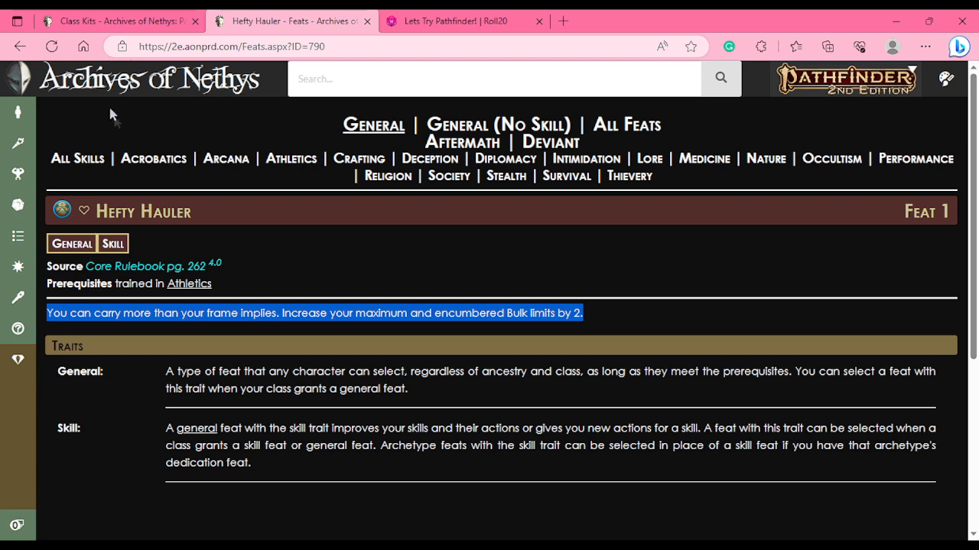
- Add a new skill feat to the Roll20 sheet and paste the copied Hefty Hauler text as its description
click(428, 21)
scroll(383, 291, up, 10)
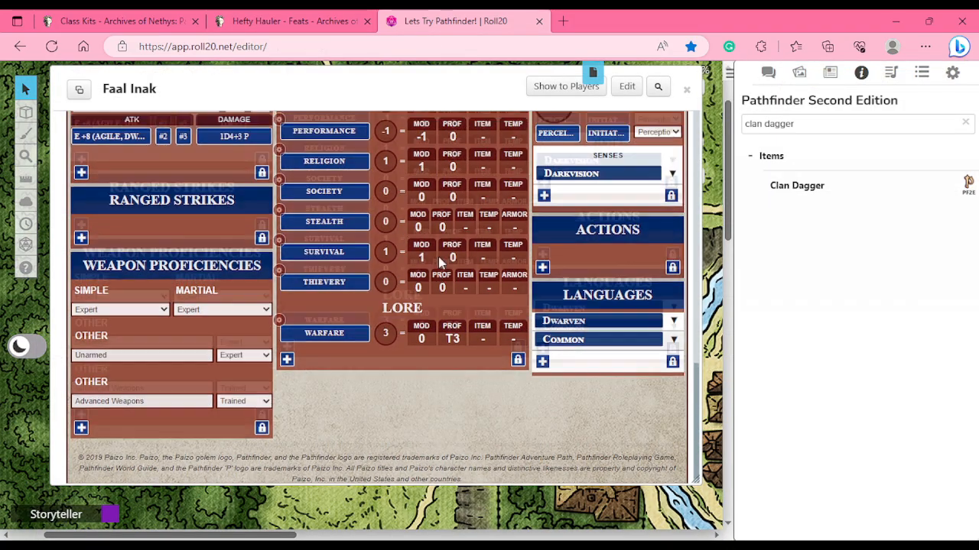
click(314, 328)
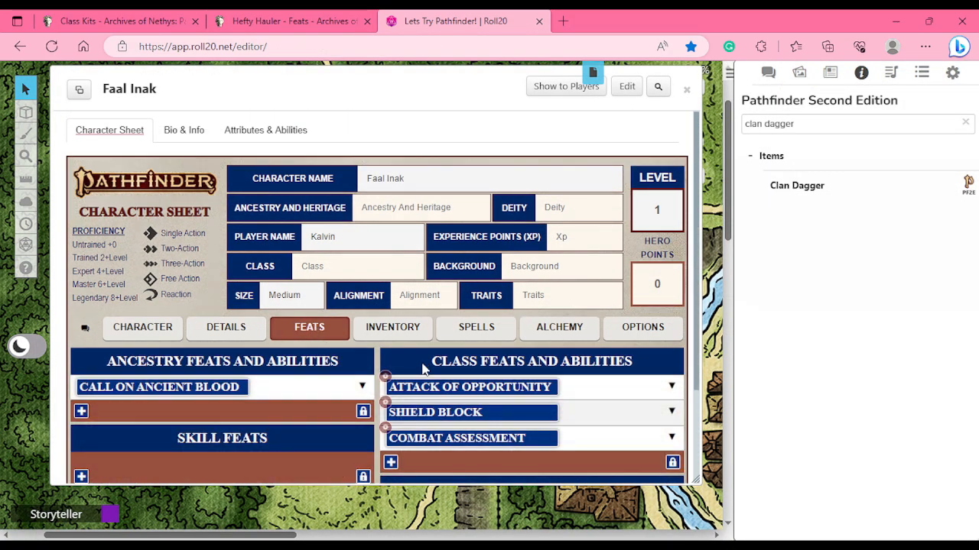
scroll(490, 374, down, 3)
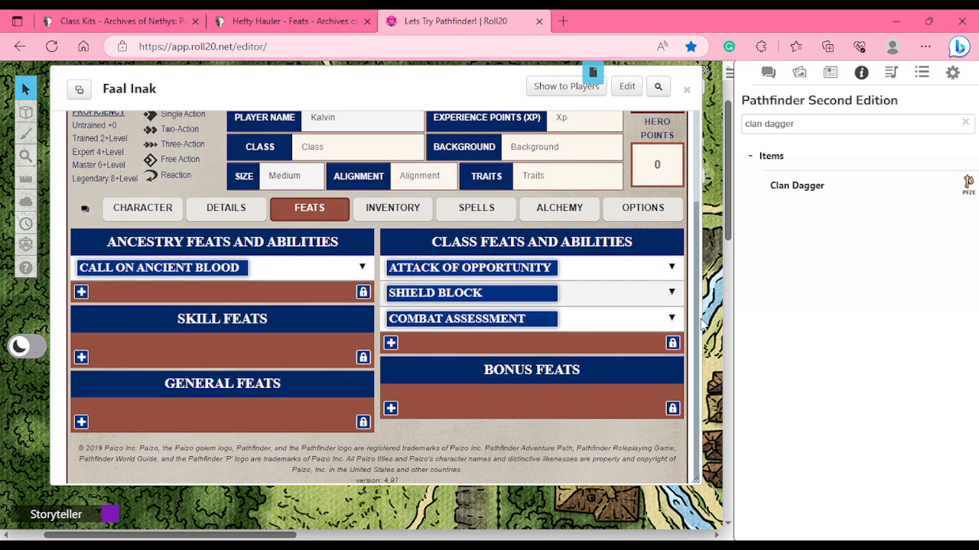
click(81, 354)
scroll(141, 451, down, 5)
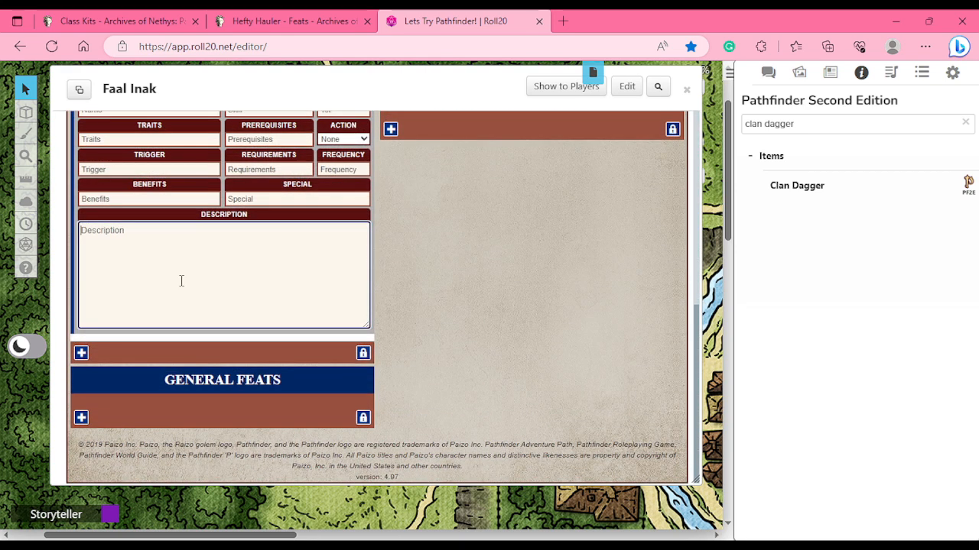
click(181, 281)
key(ctrl+v)
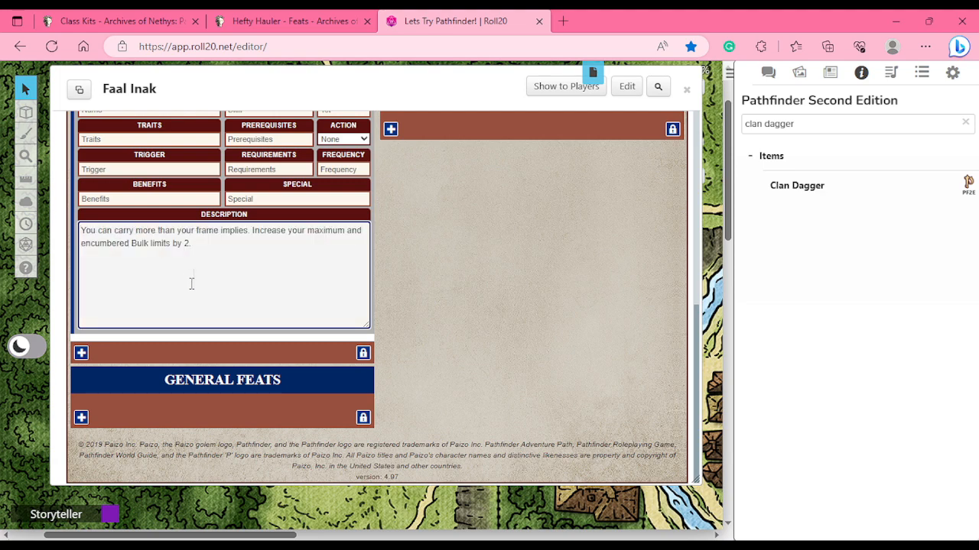
- Name the new skill feat "Hefty Hauler" and close its settings
scroll(133, 140, up, 5)
click(109, 430)
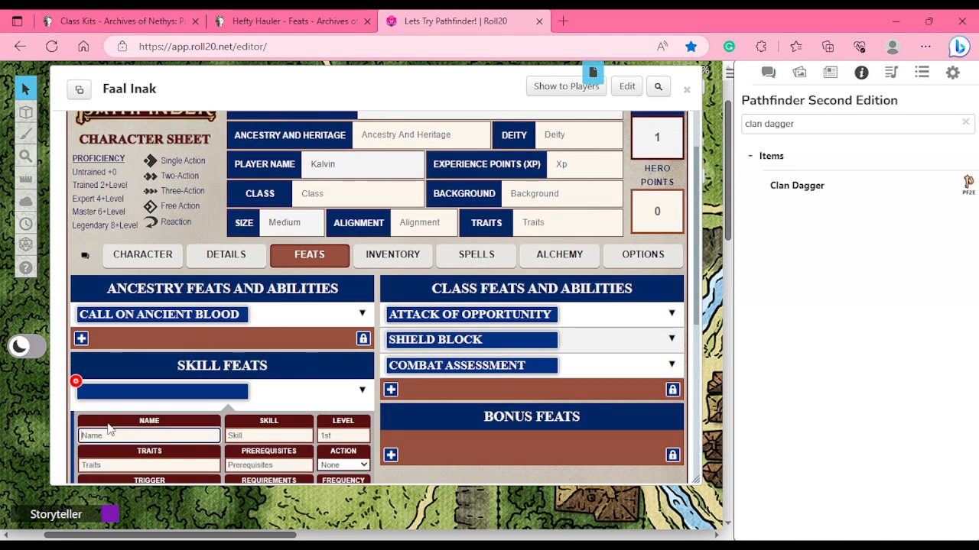
text(Hefty Hauler)
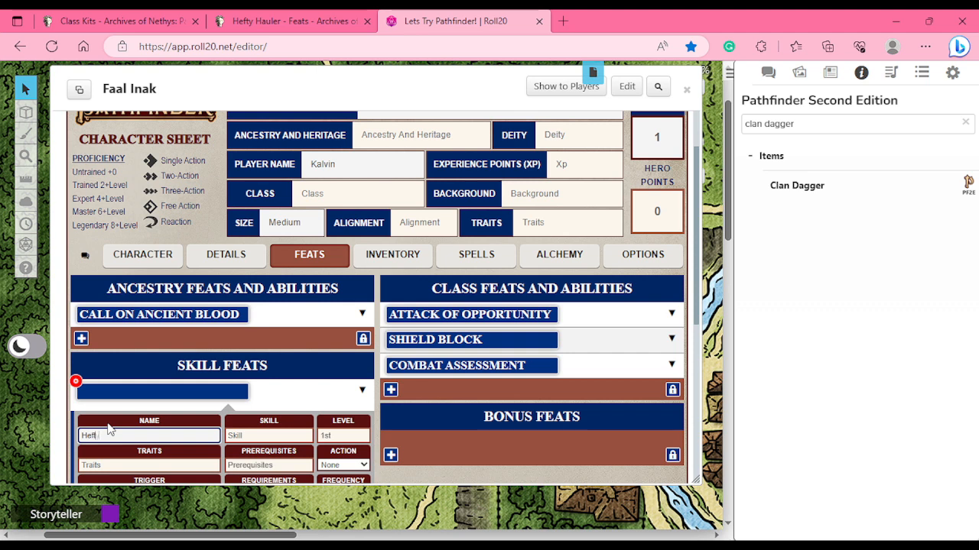
click(342, 436)
click(156, 466)
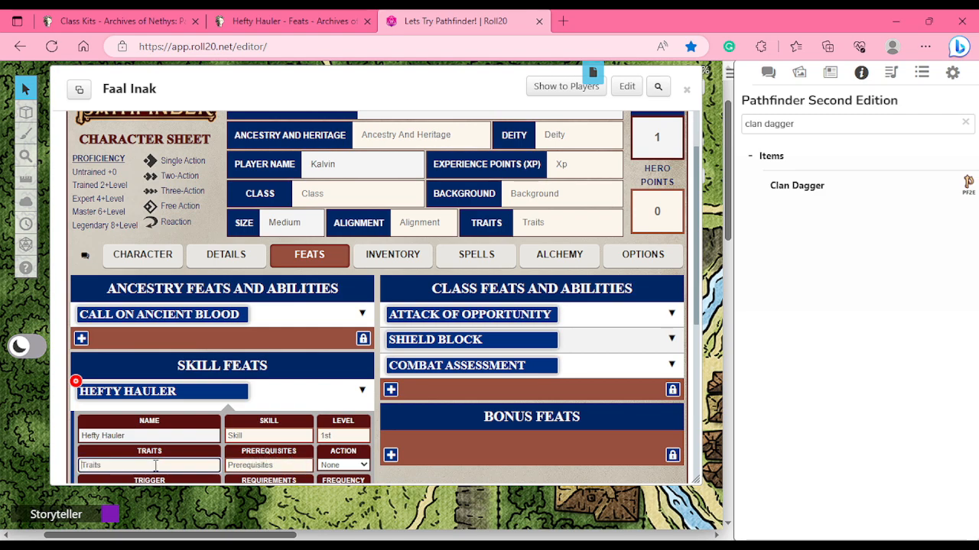
scroll(175, 382, down, 10)
scroll(153, 352, up, 10)
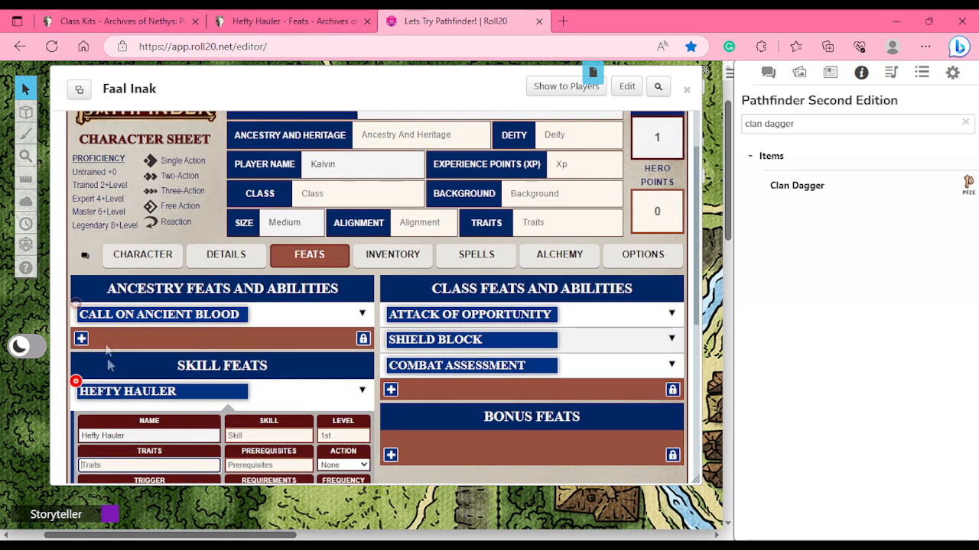
click(75, 380)
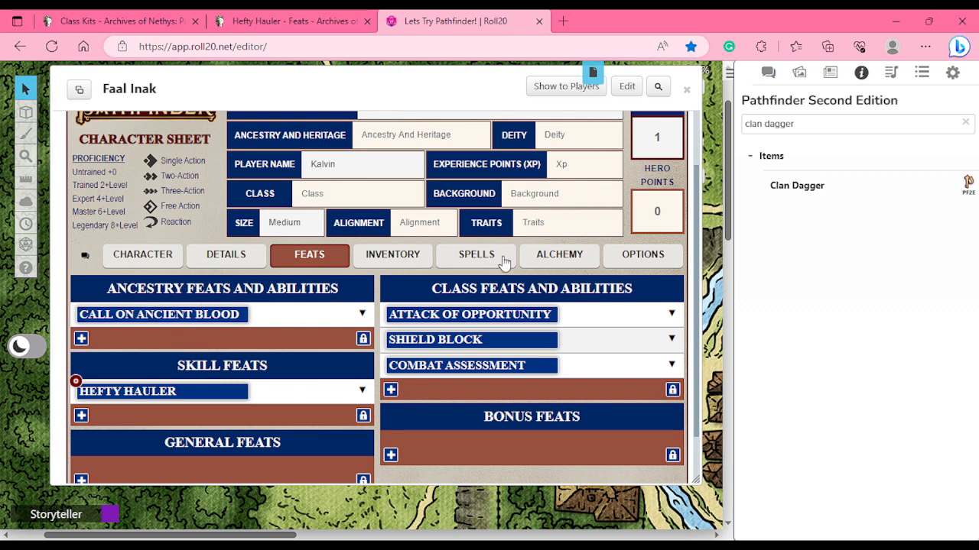
- Set the Encumbered and Maximum bulk modifiers to 2 each in the sheet's inventory
click(390, 260)
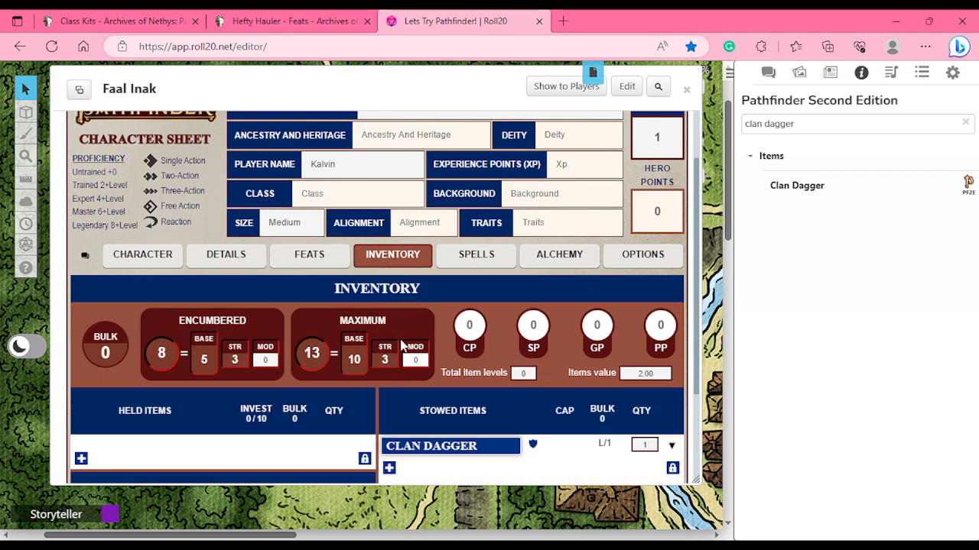
double_click(265, 359)
text(2)
double_click(416, 360)
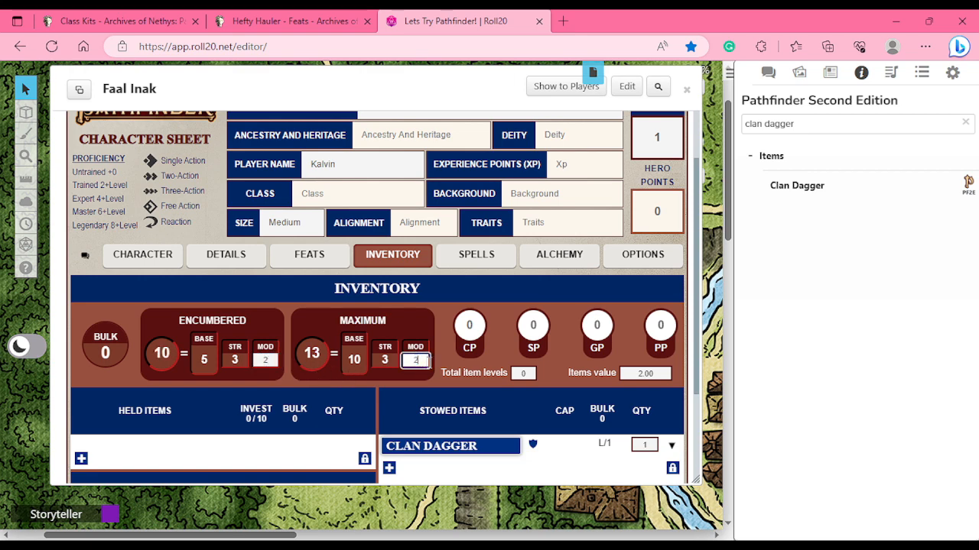
- Turn off showing the Alchemy tab in the sheet's options and return to the Character page
click(609, 261)
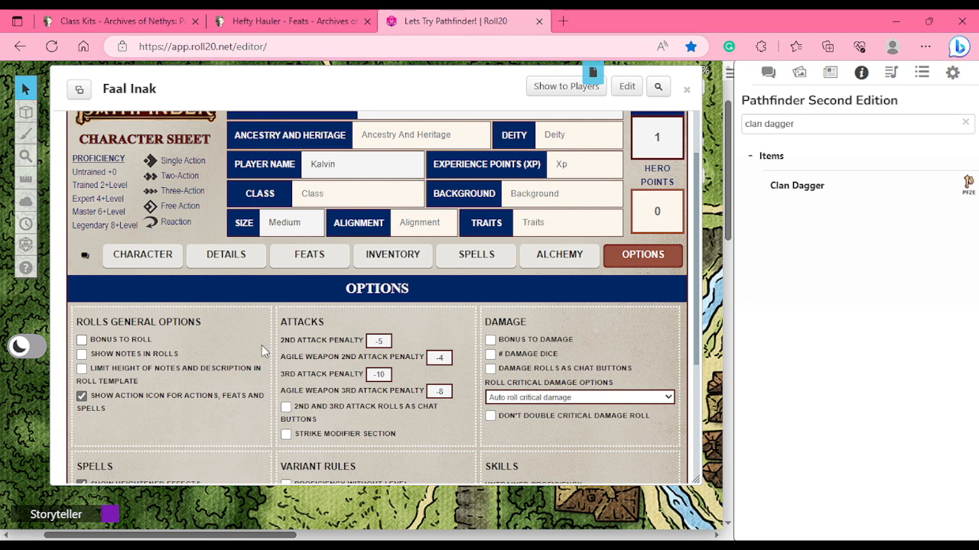
scroll(262, 345, down, 3)
click(526, 297)
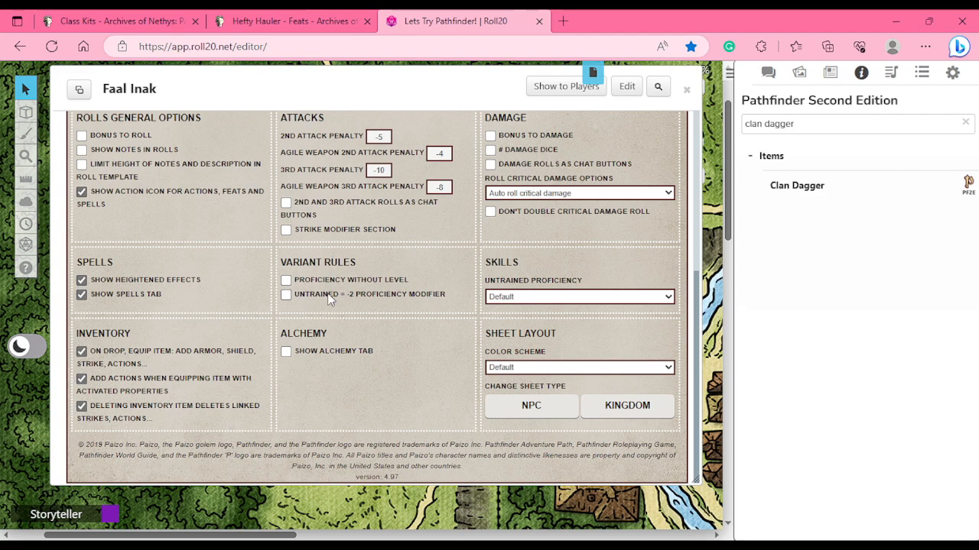
click(286, 279)
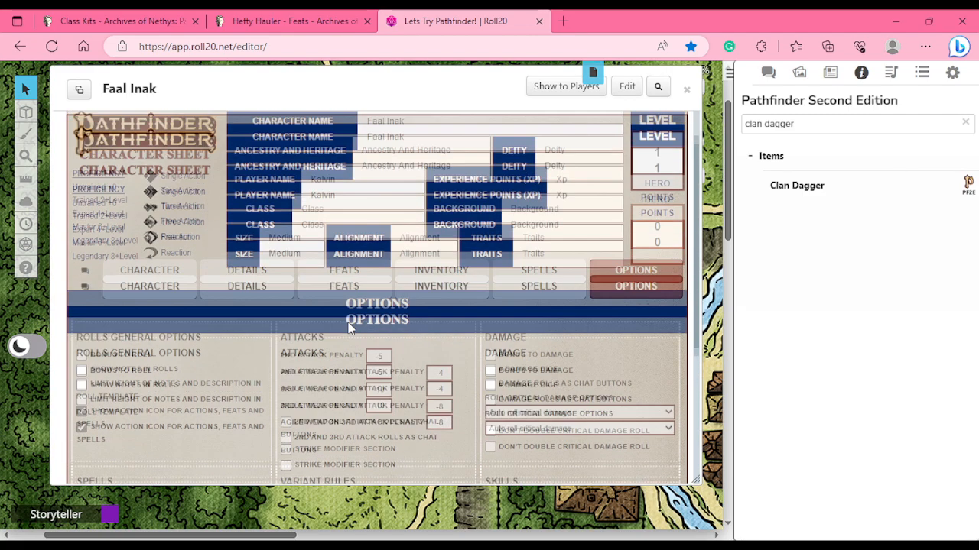
scroll(435, 331, down, 5)
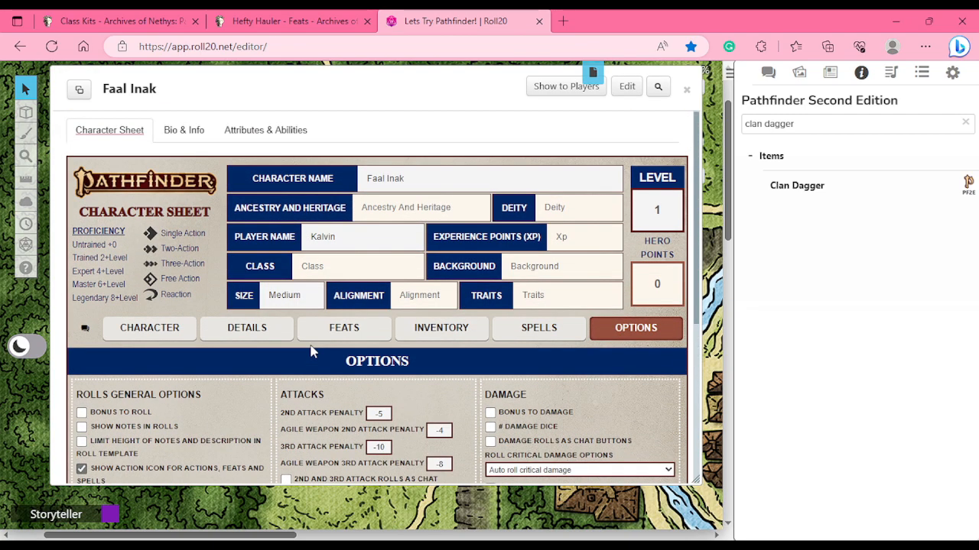
click(176, 336)
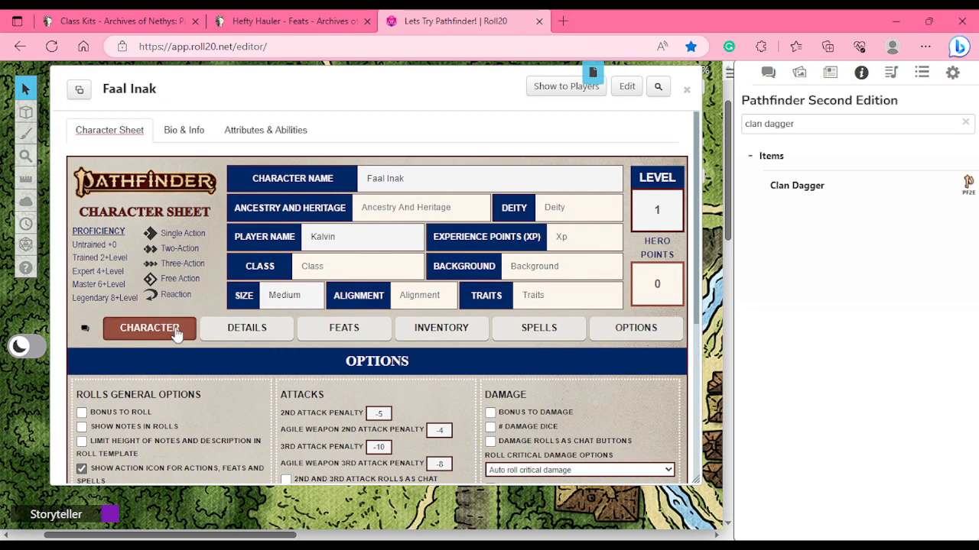
- Close the Hefty Hauler page and switch to the Fighter class kits page on Archives of Nethys
click(293, 17)
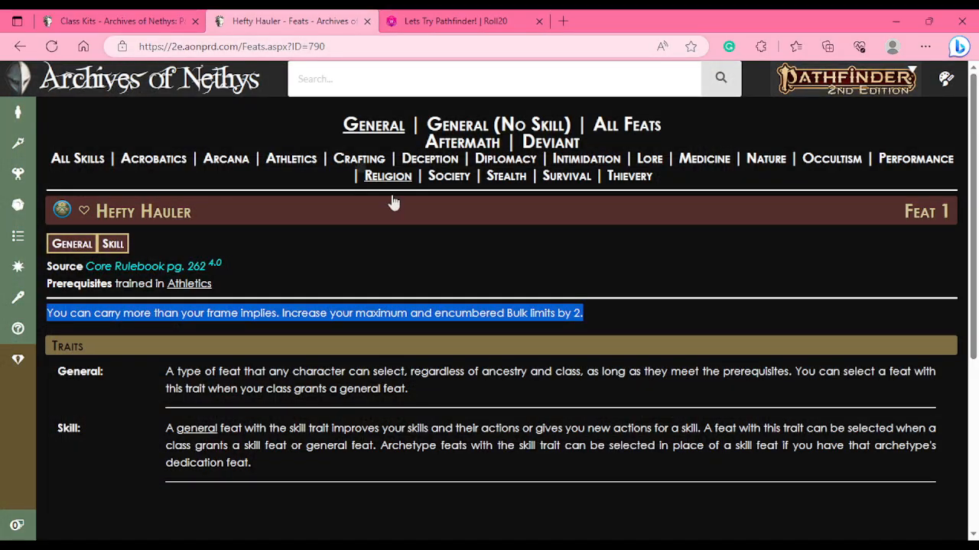
click(326, 240)
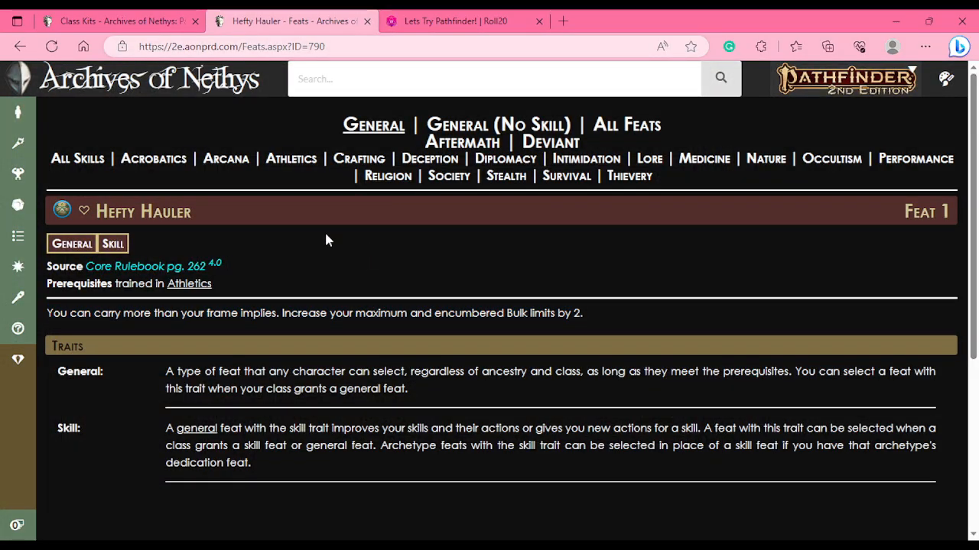
click(367, 22)
click(142, 25)
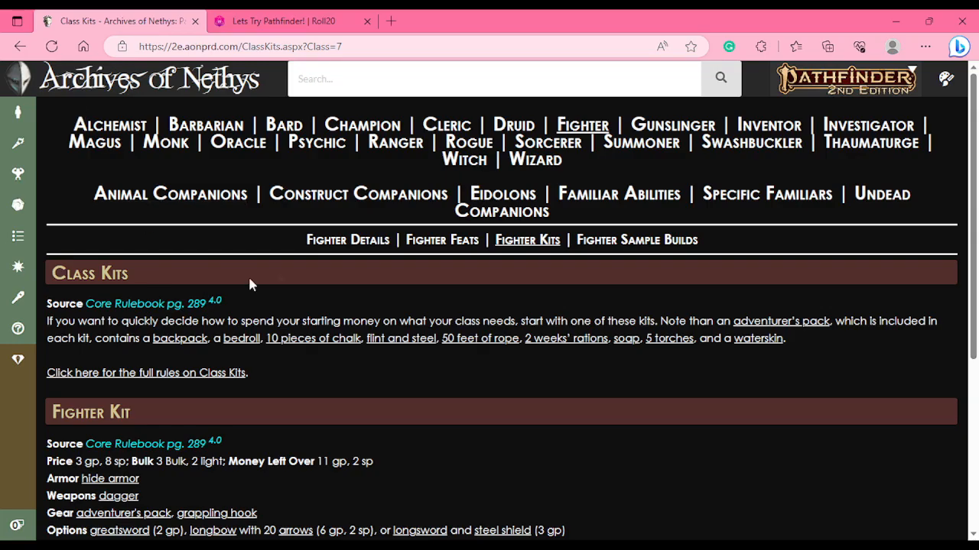
- Check the Fighter's initial proficiencies in the class details on Archives of Nethys, and return to the Roll20 character sheet
click(321, 240)
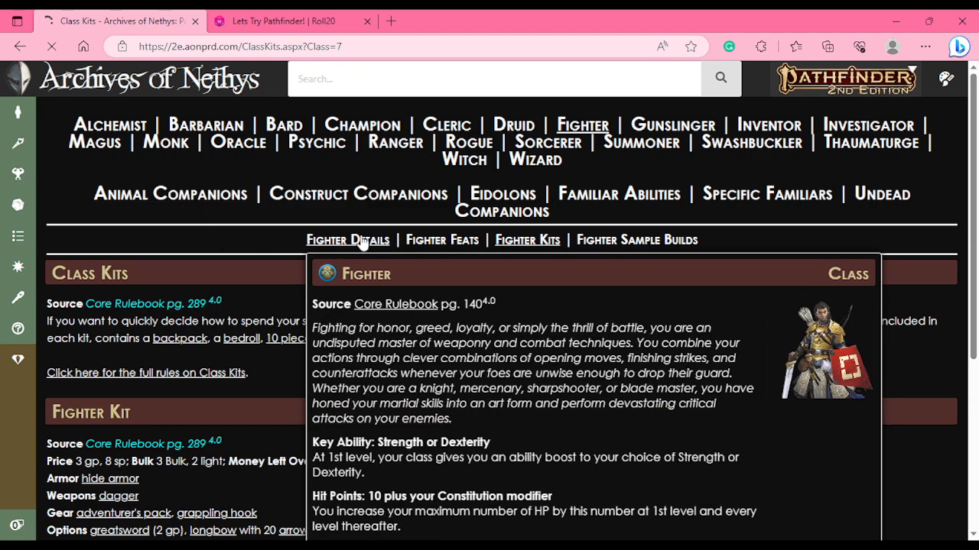
scroll(308, 313, down, 15)
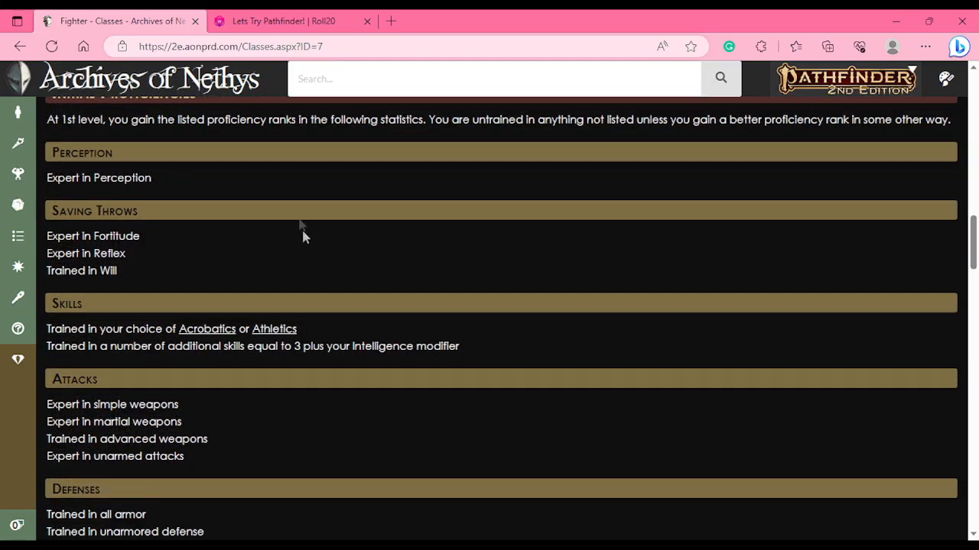
click(291, 20)
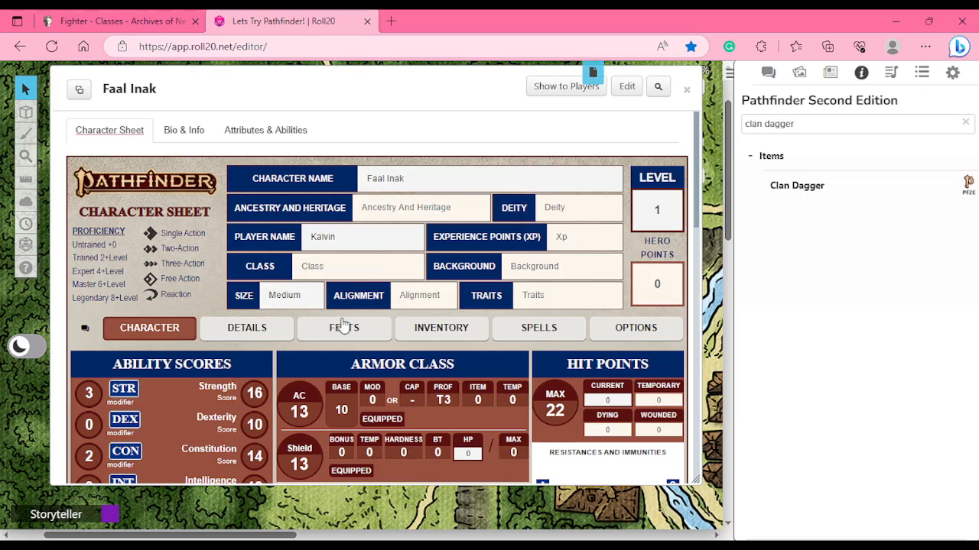
- Set the Strength base score to 18 in the sheet's ability scores and close its settings
scroll(385, 282, down, 3)
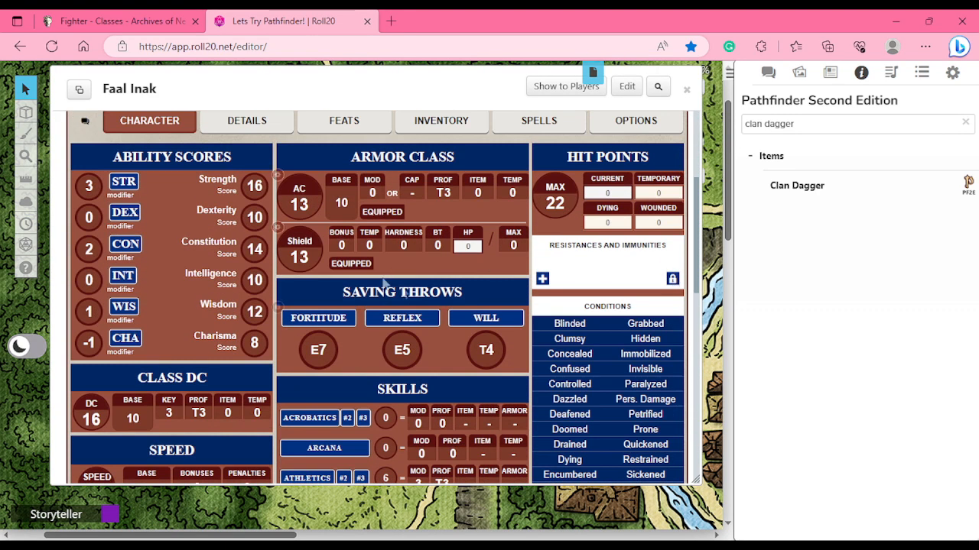
click(72, 173)
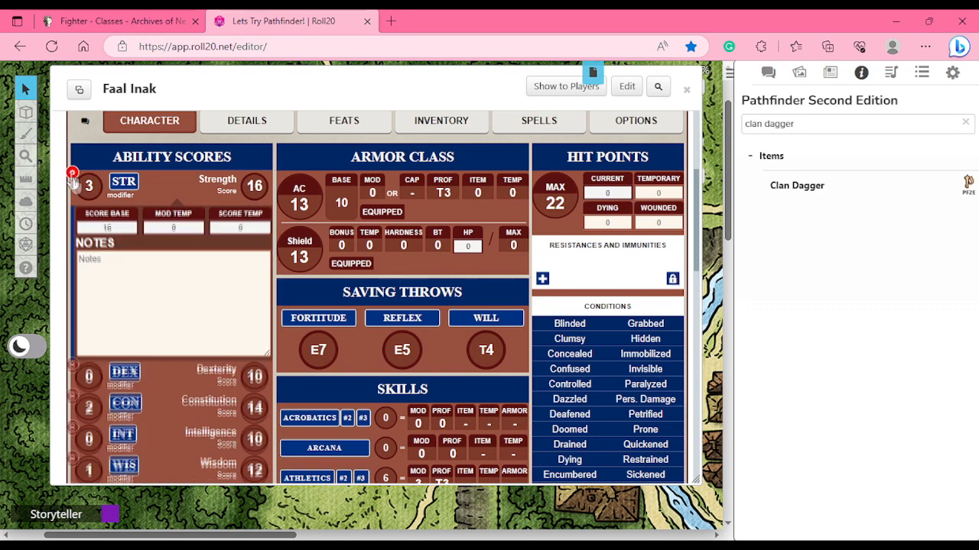
drag(108, 235, 159, 254)
text(8)
click(178, 192)
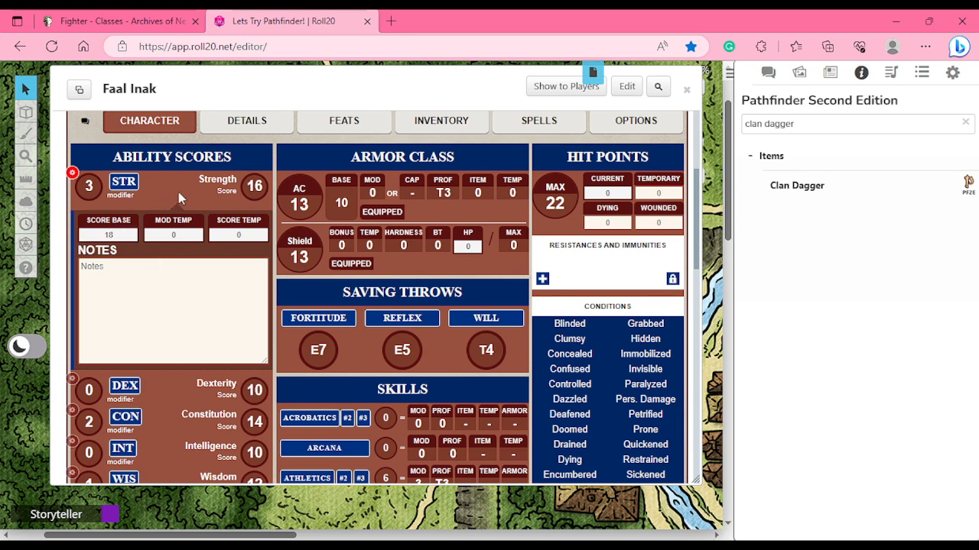
click(73, 174)
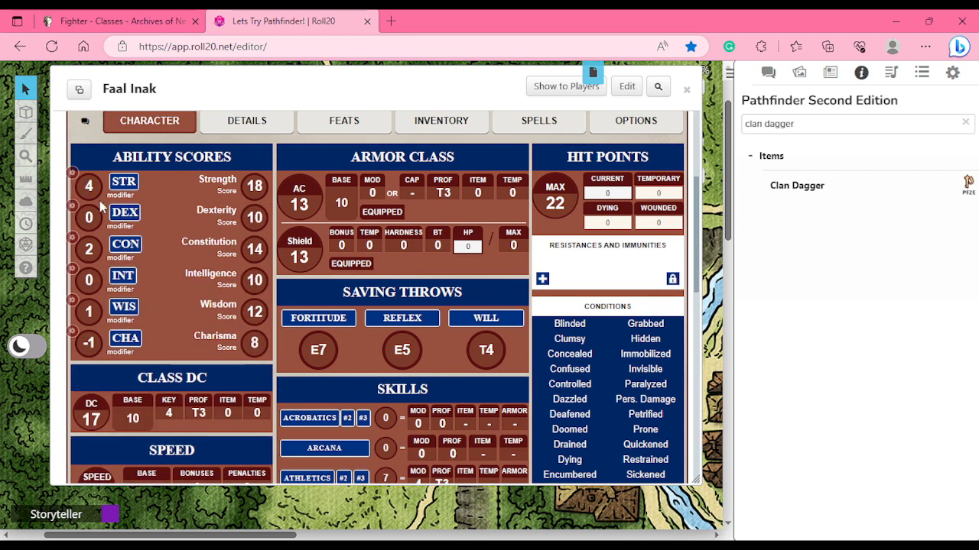
- Set the Dexterity base score to 12 and the Constitution base score to 16
click(72, 206)
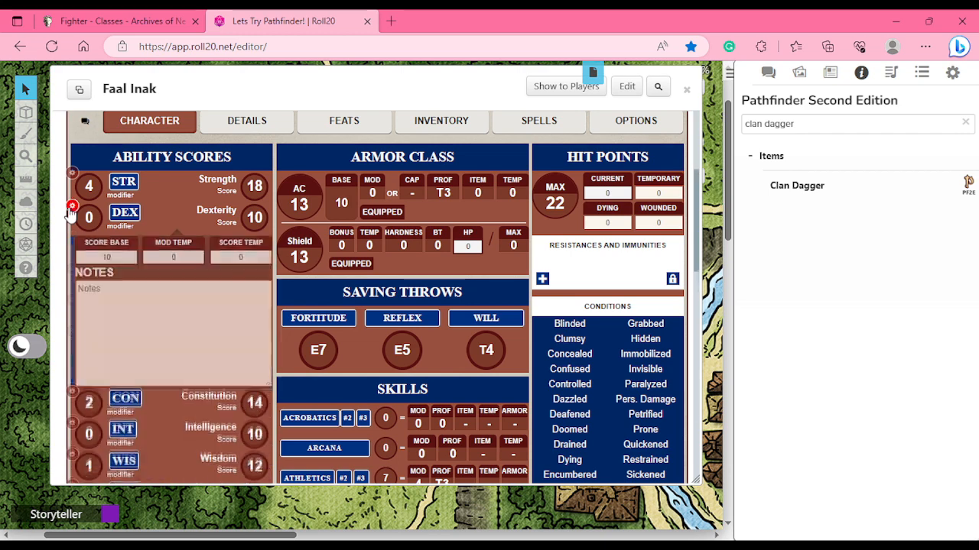
click(111, 266)
text(2)
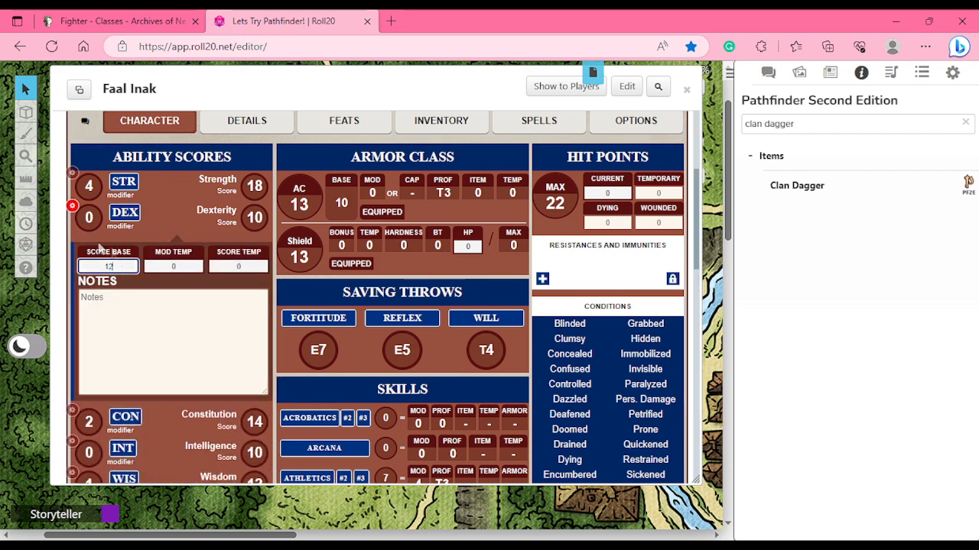
click(73, 207)
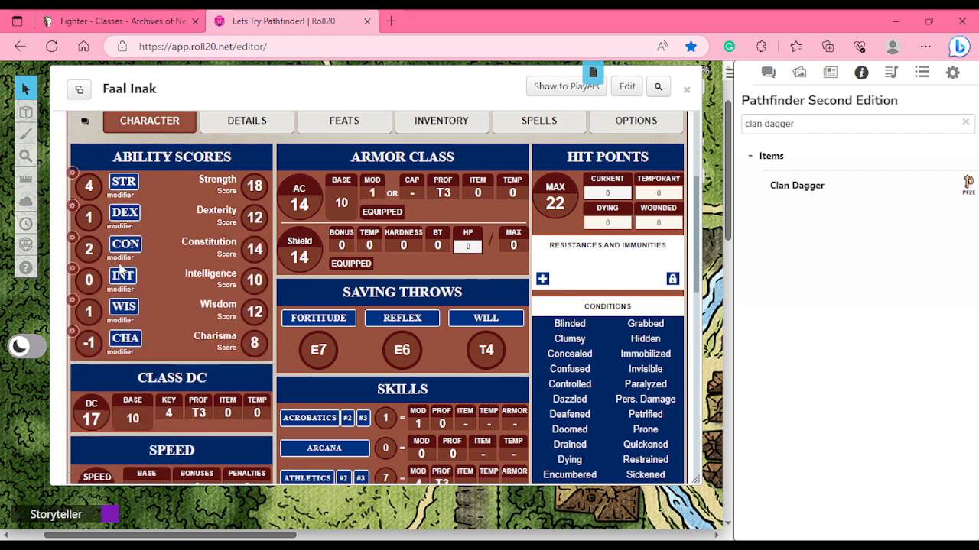
click(72, 237)
click(110, 298)
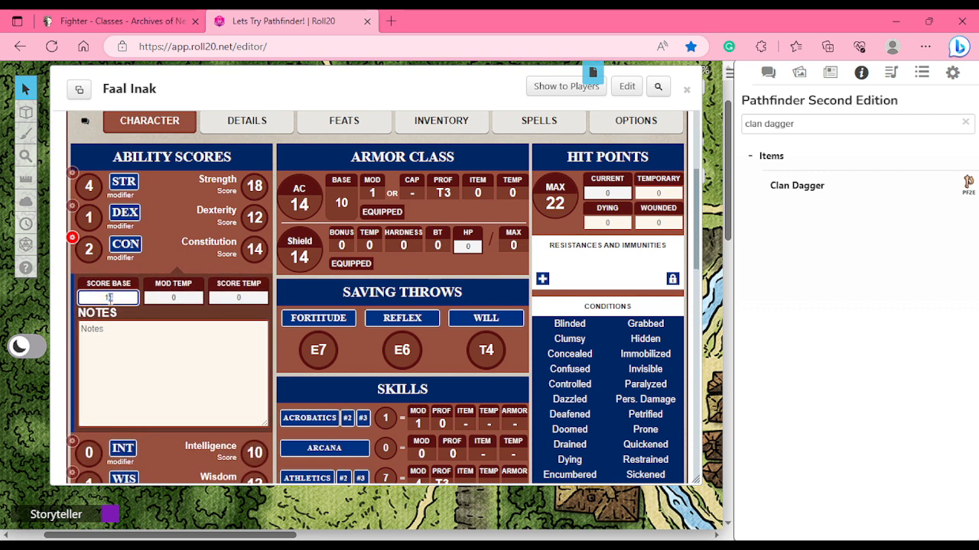
click(72, 237)
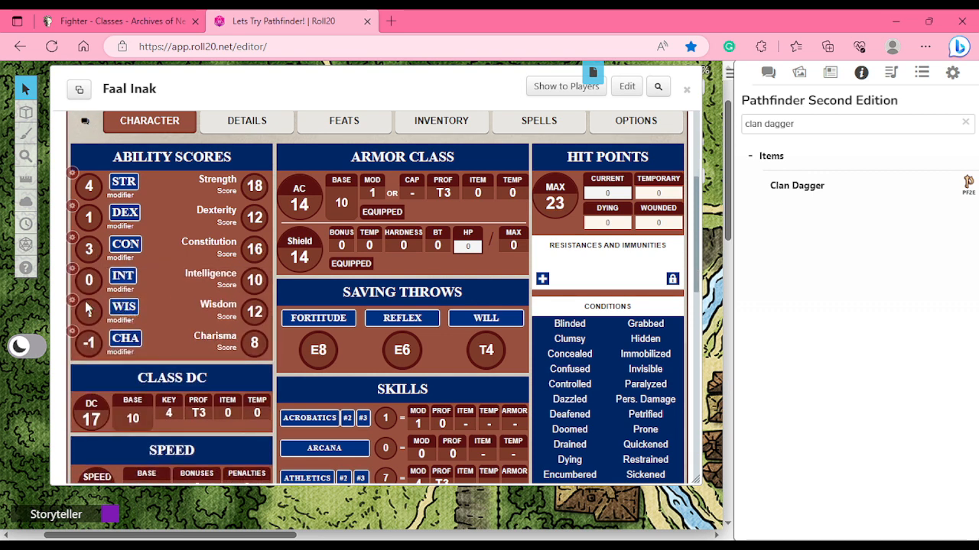
- Set the Intelligence base score to 12 and close its settings
click(72, 268)
click(102, 321)
click(111, 329)
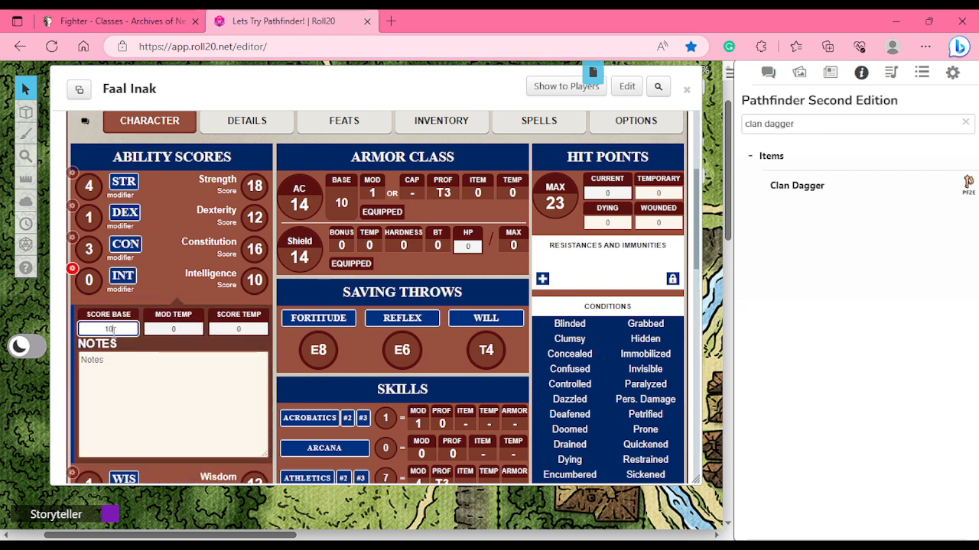
key(BackSpace)
text(2)
click(162, 284)
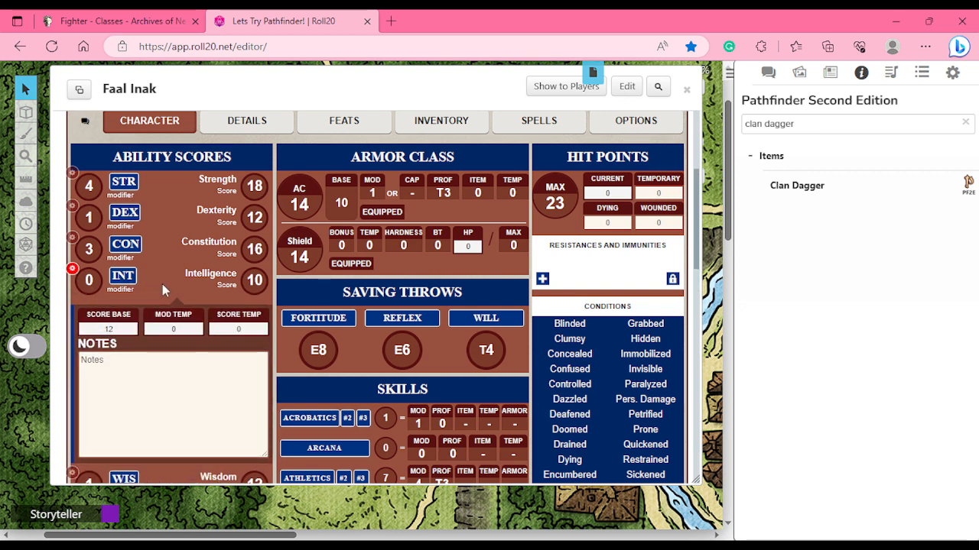
click(73, 271)
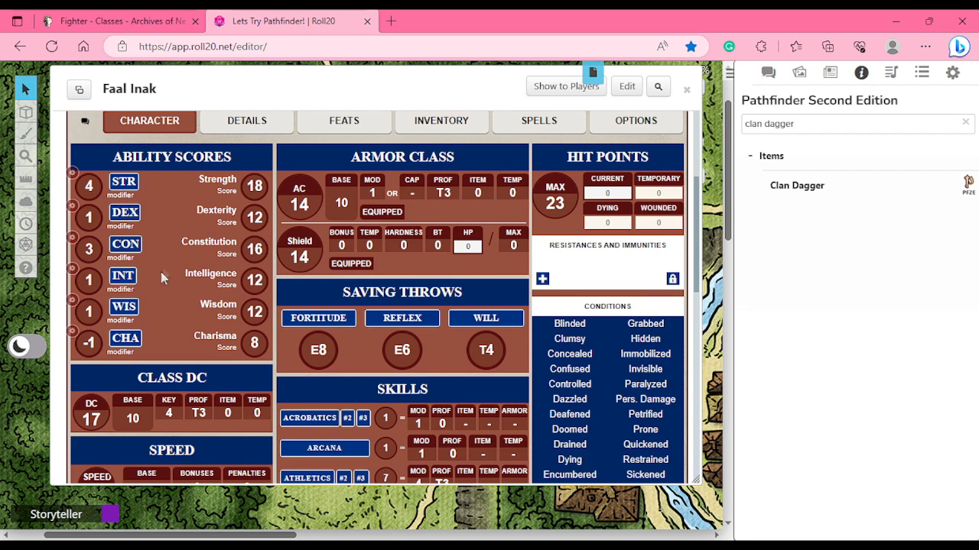
- Review the sheet's skills, lore and ability scores to work out the number of additional trained skills
scroll(433, 302, down, 5)
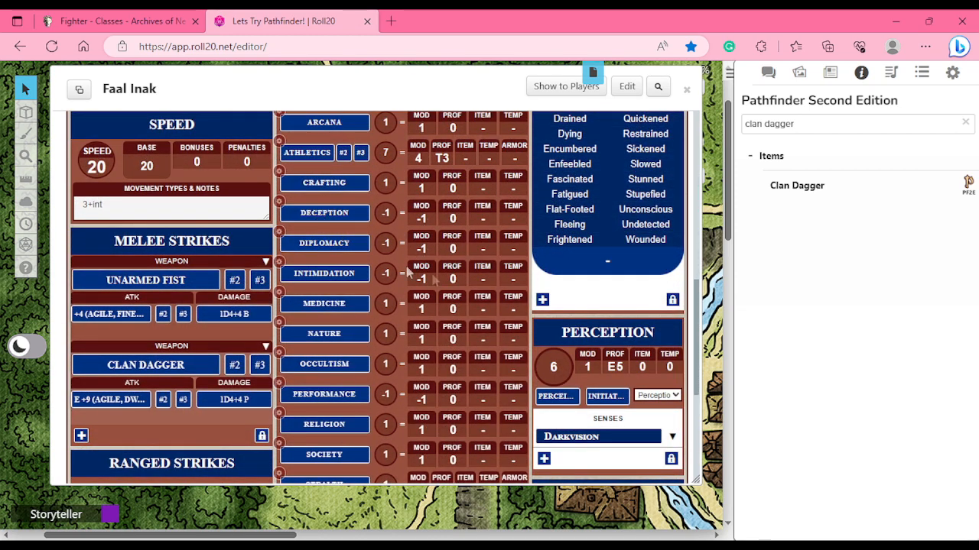
scroll(412, 268, down, 5)
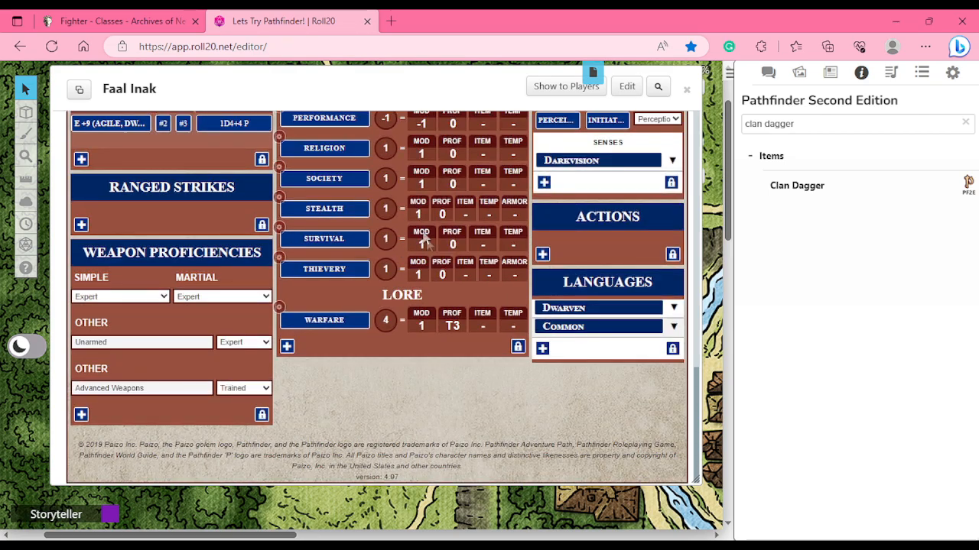
scroll(423, 238, up, 6)
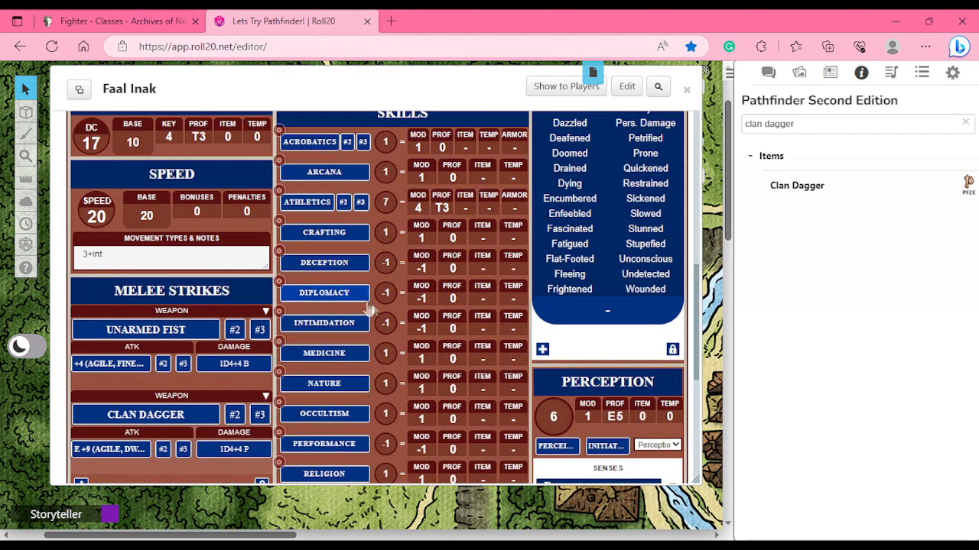
scroll(434, 318, down, 6)
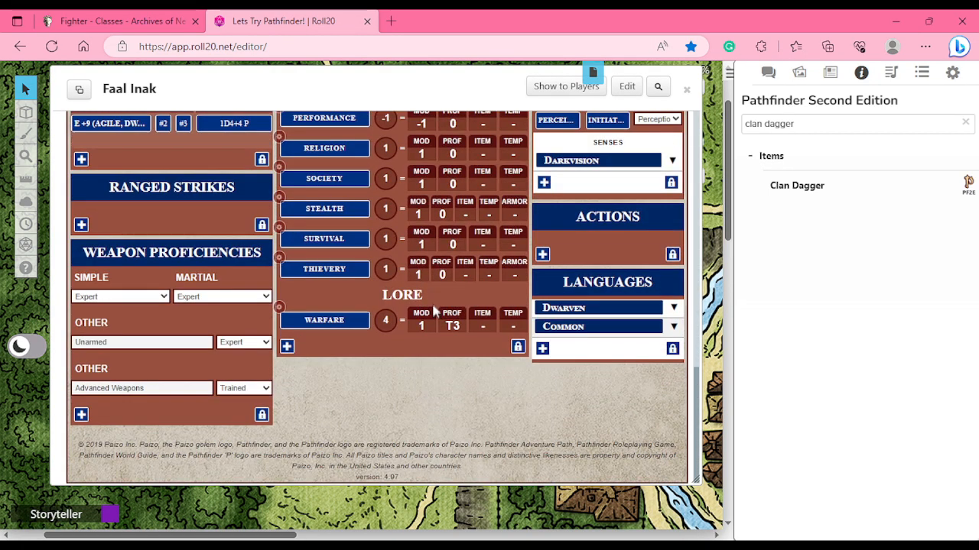
scroll(429, 287, up, 6)
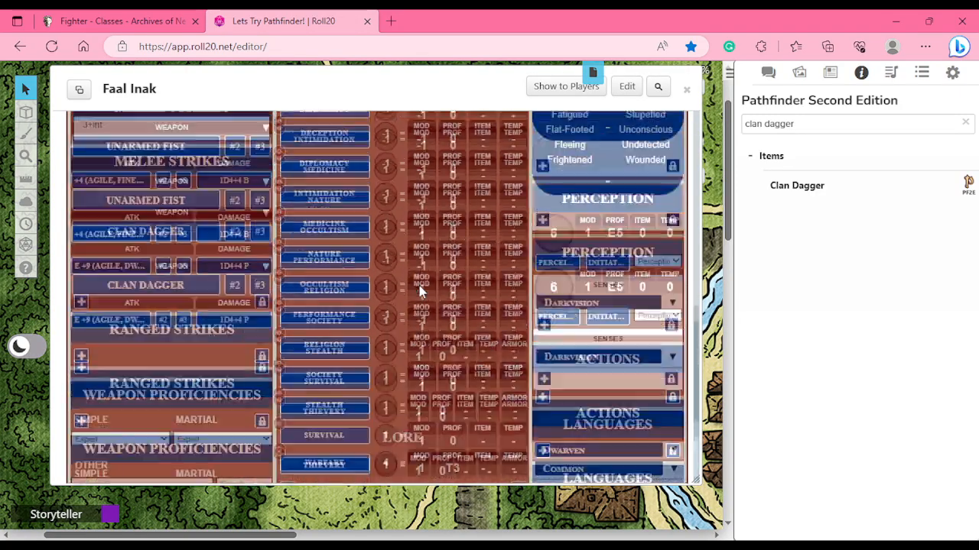
scroll(161, 279, down, 6)
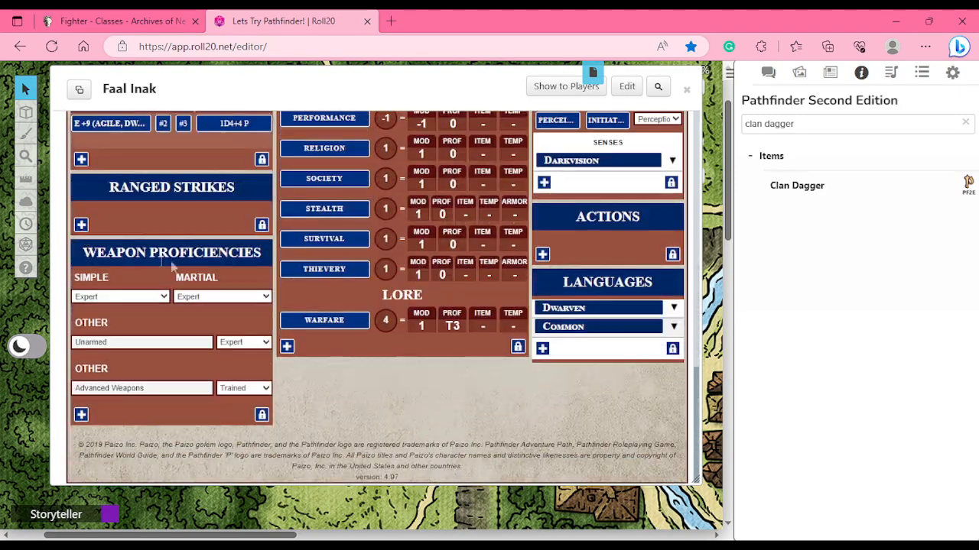
scroll(162, 289, up, 6)
scroll(164, 298, up, 6)
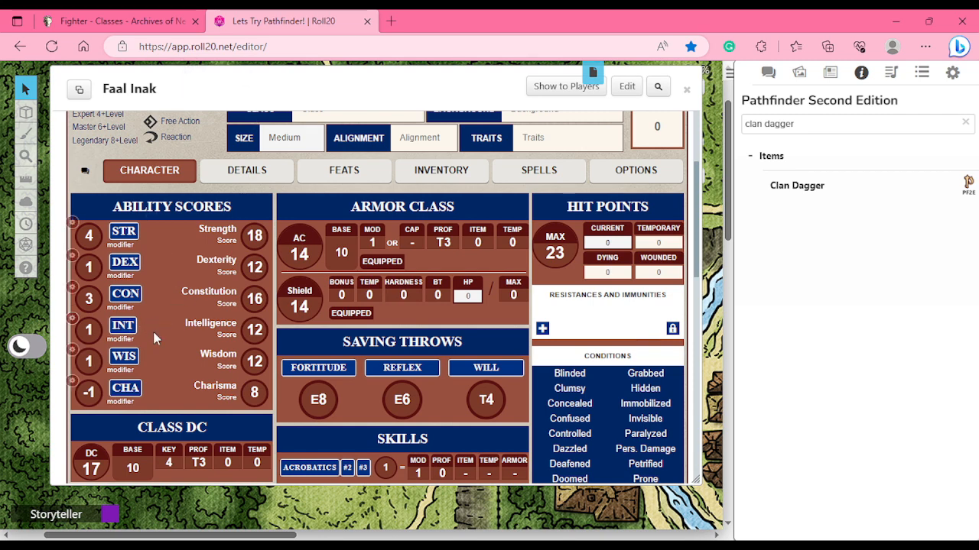
- Replace the "3+int" reminder in the movement types and notes with 4
scroll(148, 335, down, 5)
triple_click(104, 259)
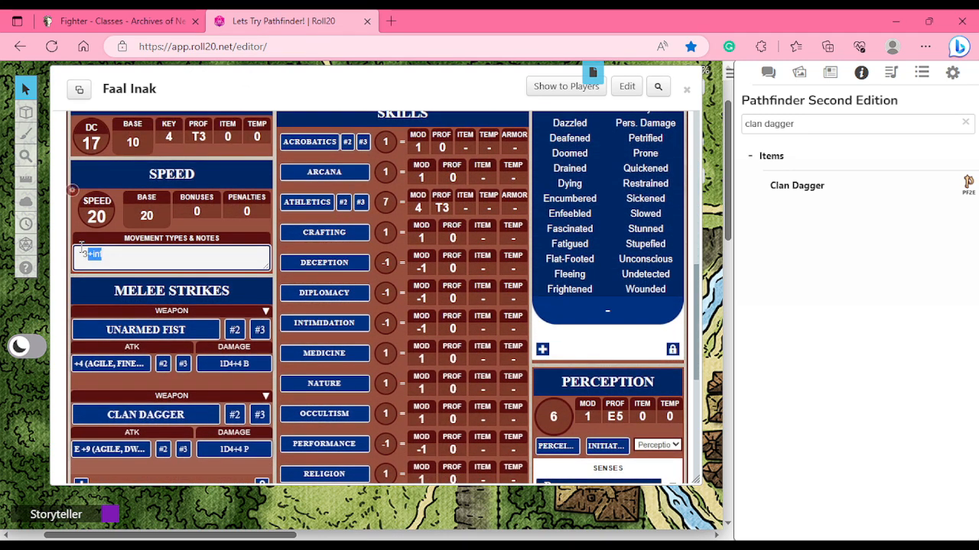
text(4)
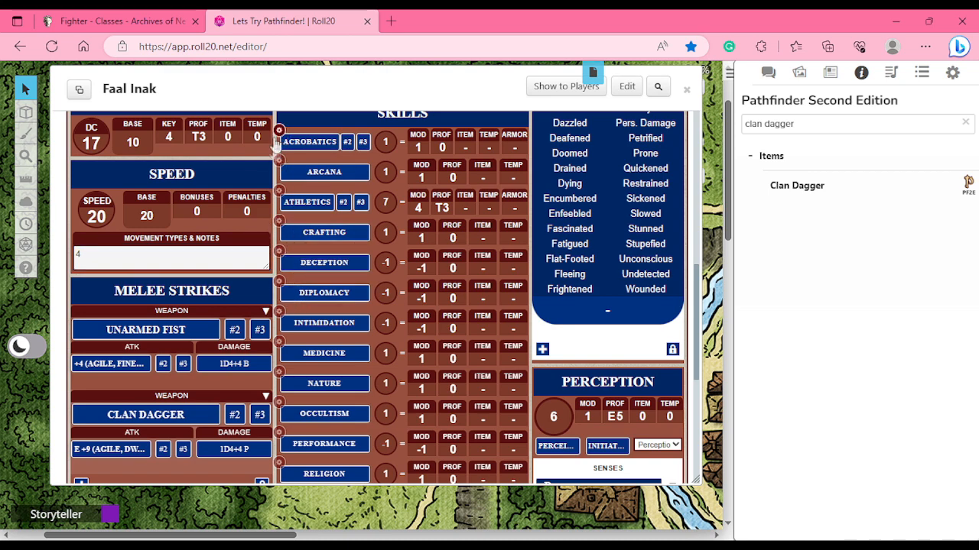
click(279, 130)
click(356, 187)
click(368, 211)
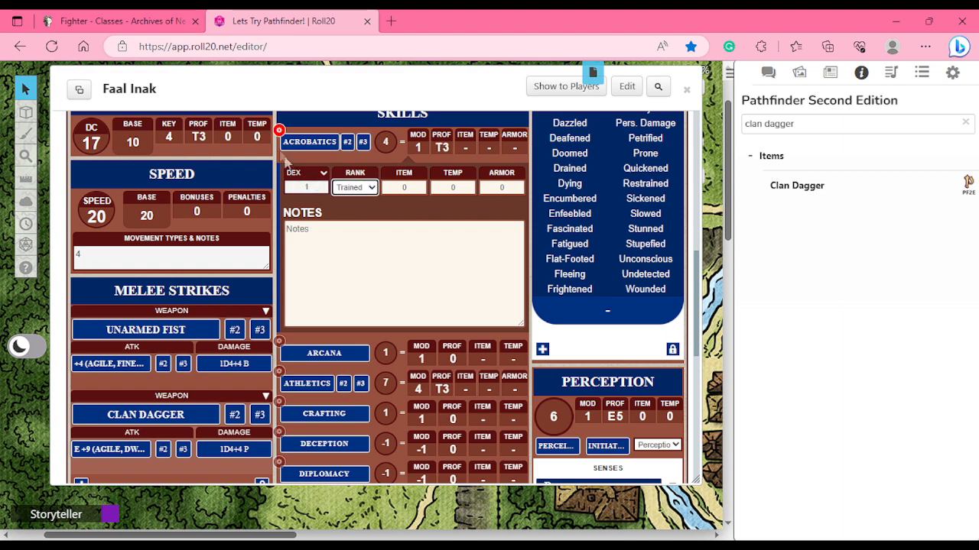
click(279, 132)
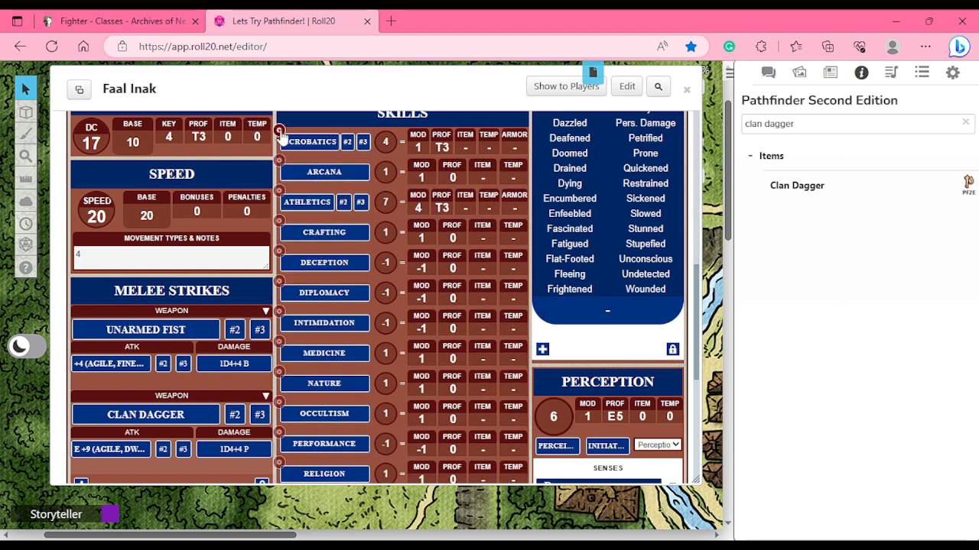
click(280, 131)
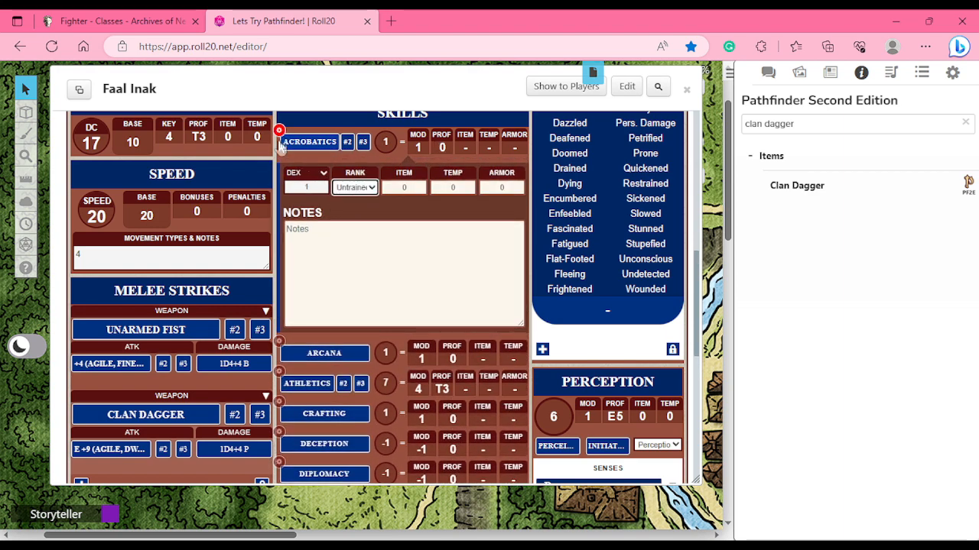
click(279, 131)
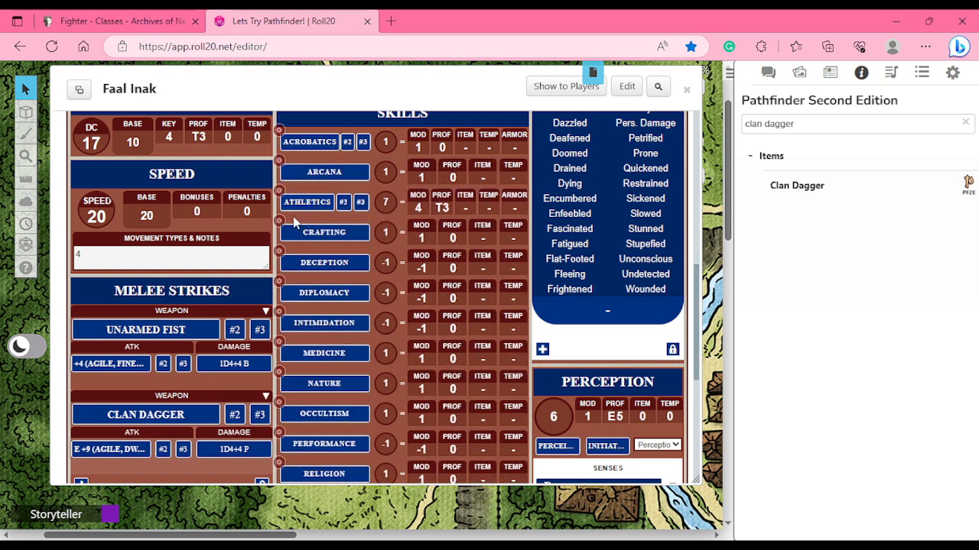
- Set the Arcana and Nature skill ranks to Trained
click(279, 160)
click(356, 231)
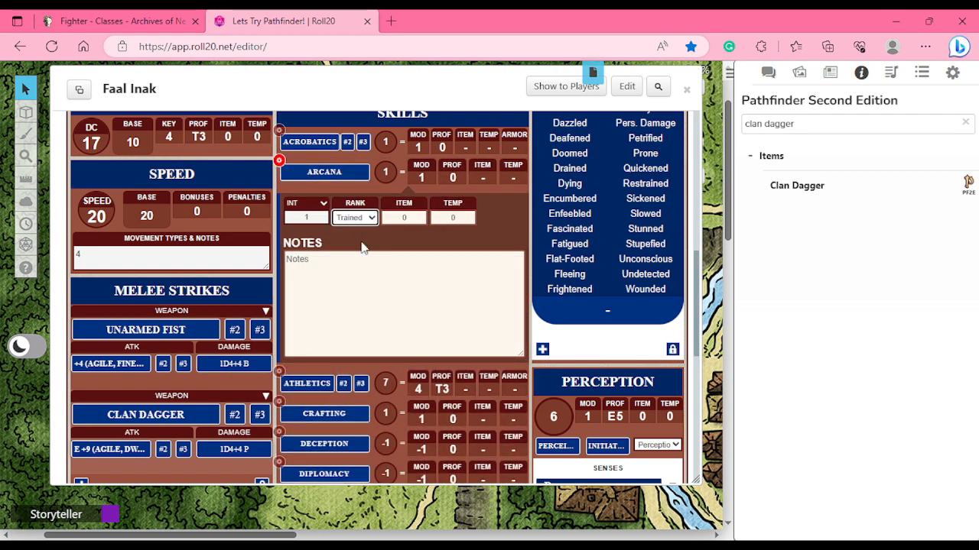
click(279, 160)
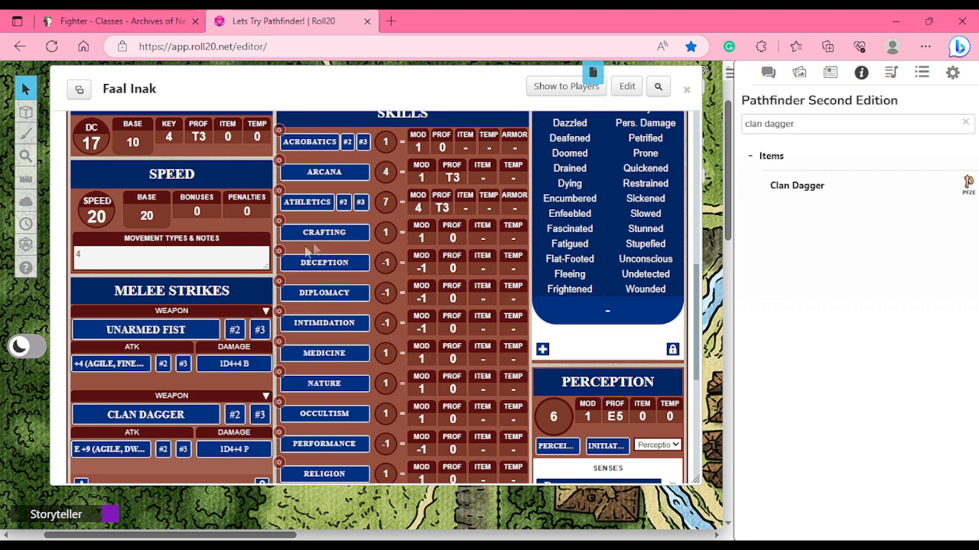
click(280, 373)
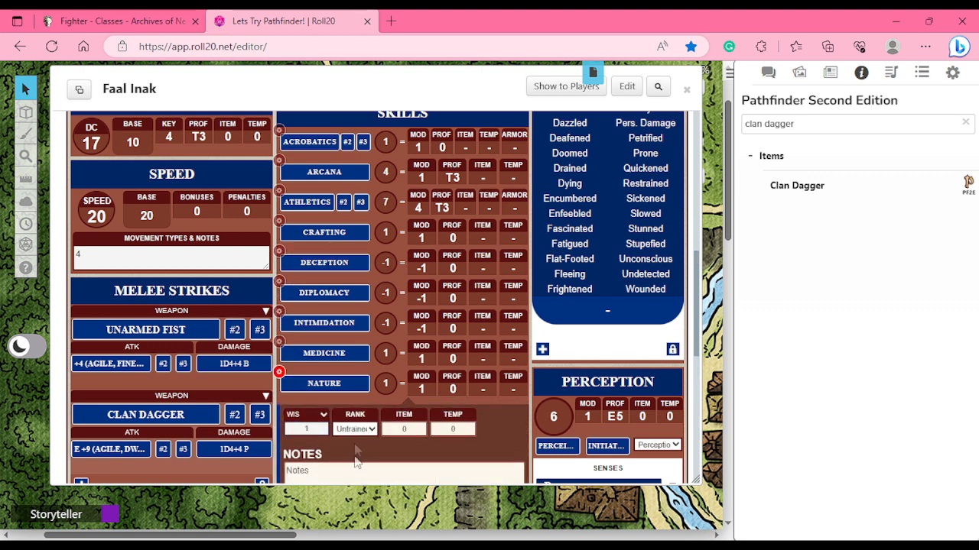
click(279, 373)
- Set the Occultism skill rank to Trained and close its settings
scroll(407, 279, down, 4)
scroll(699, 398, up, 3)
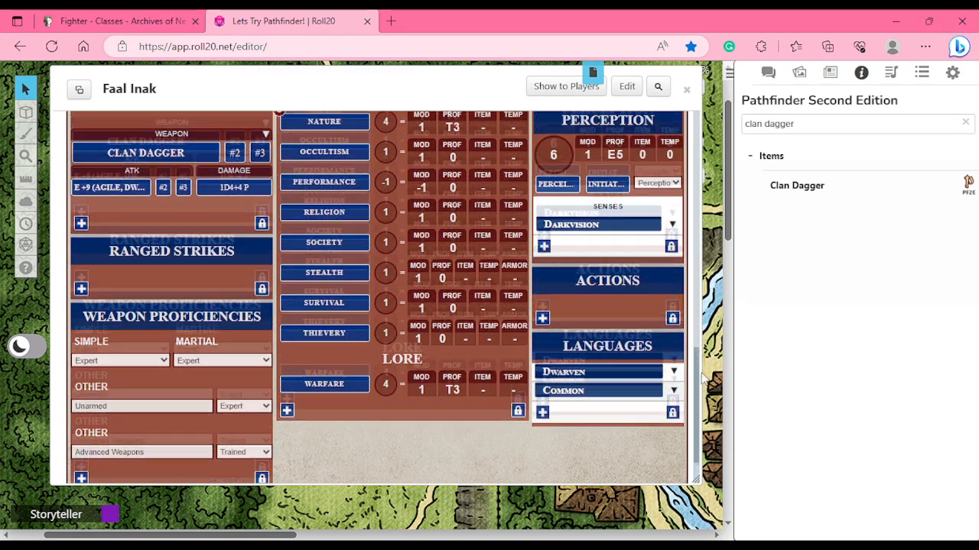
scroll(705, 350, up, 1)
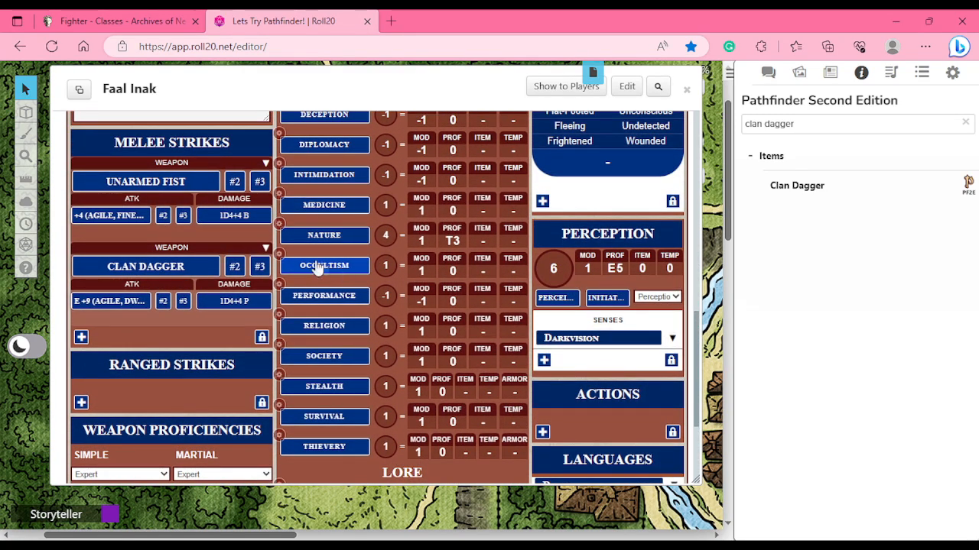
click(279, 253)
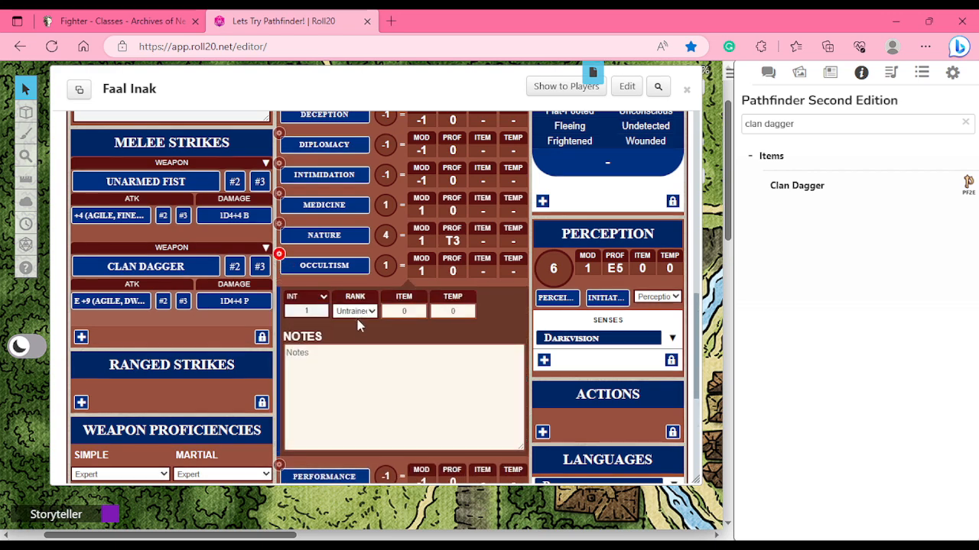
click(360, 342)
click(279, 253)
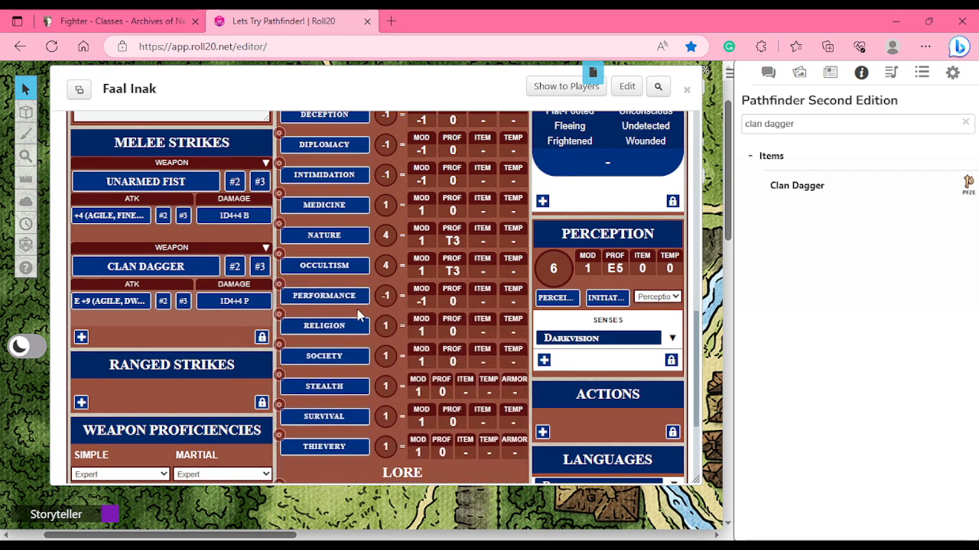
- Set the Religion skill rank to Trained and close its settings
click(279, 314)
click(354, 372)
click(335, 346)
click(280, 314)
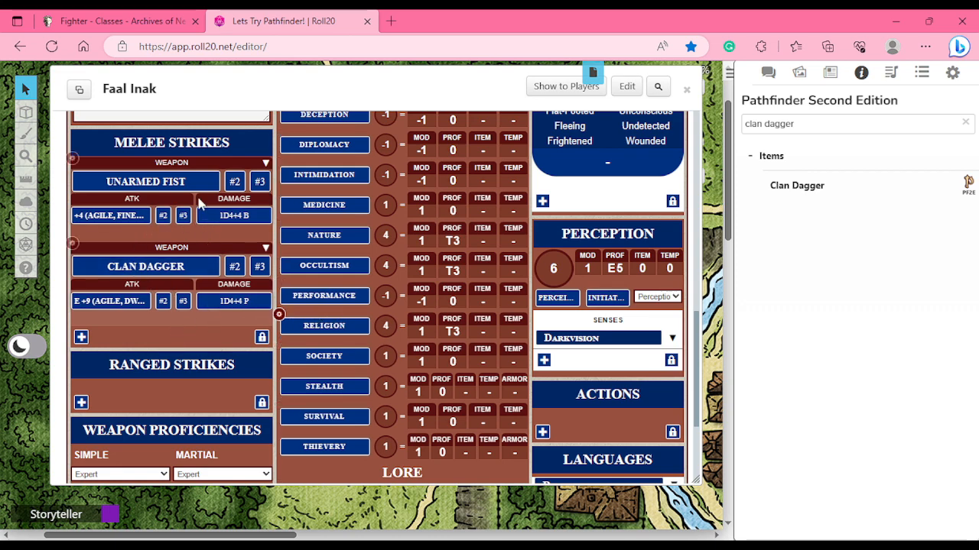
- Set the Unarmed Fist melee strike's proficiency to Expert and close its settings
click(72, 158)
click(183, 295)
click(197, 332)
click(191, 240)
click(73, 159)
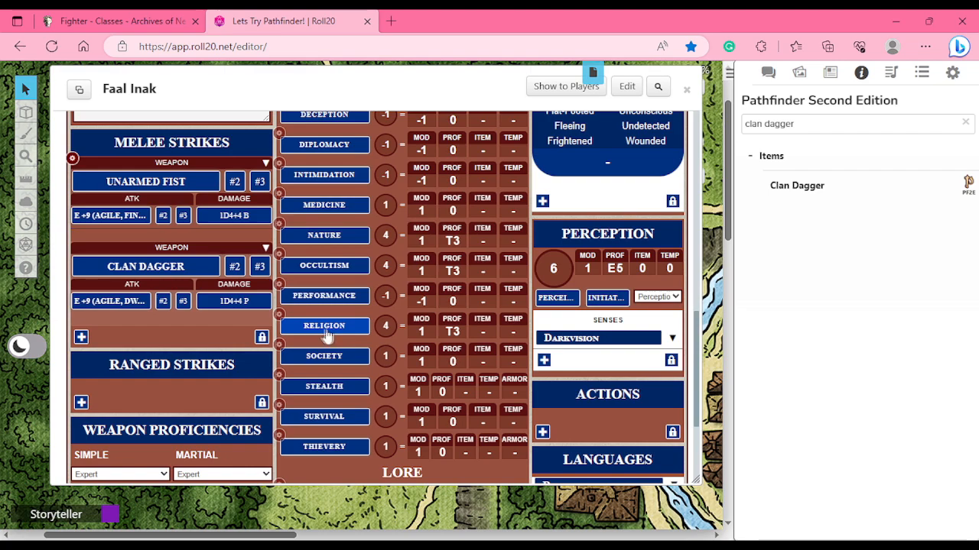
- Clear the skill-count reminder from the movement types and notes
scroll(376, 332, up, 4)
click(113, 432)
drag(113, 432, 87, 416)
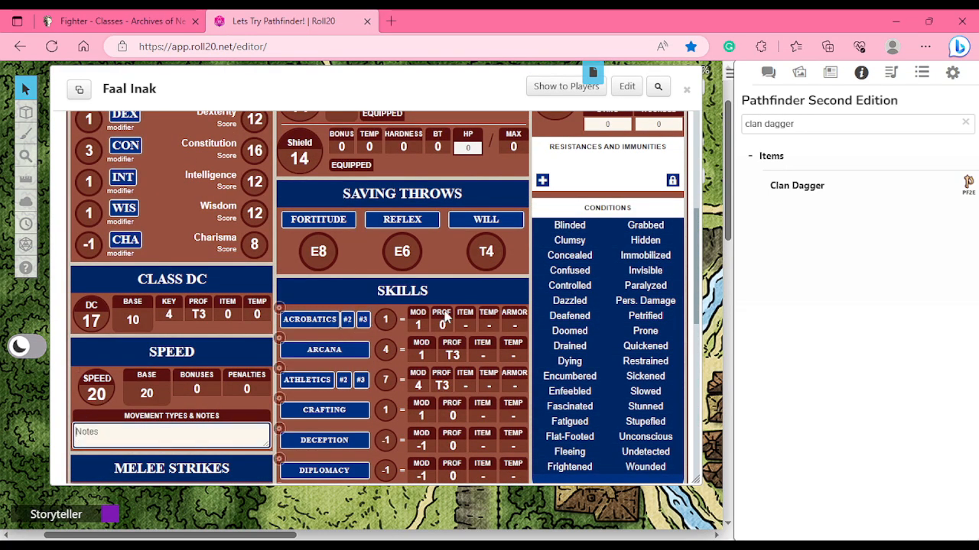
scroll(389, 300, up, 4)
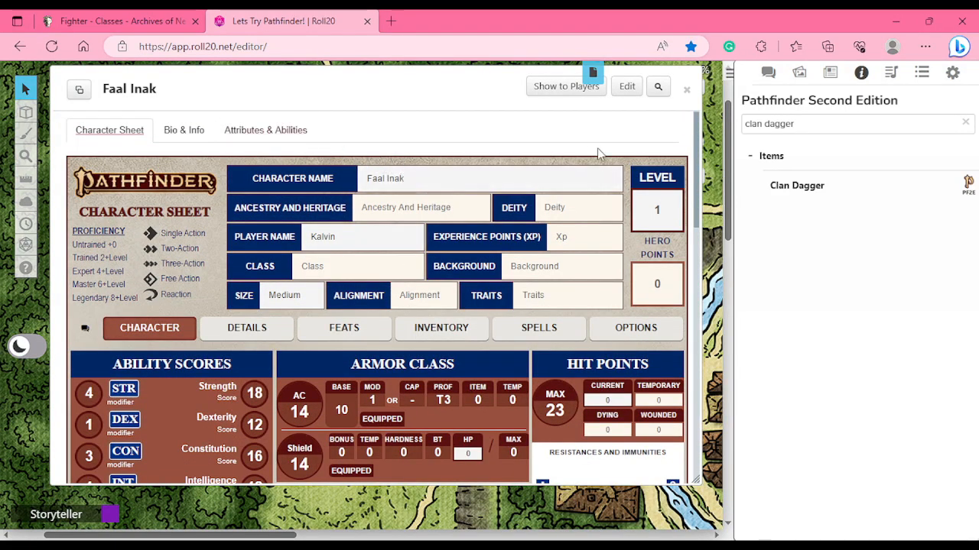
- Clear the compendium search, switch to Archives of Nethys and open the Fighter Kits page to read the kit's contents
drag(803, 123, 732, 121)
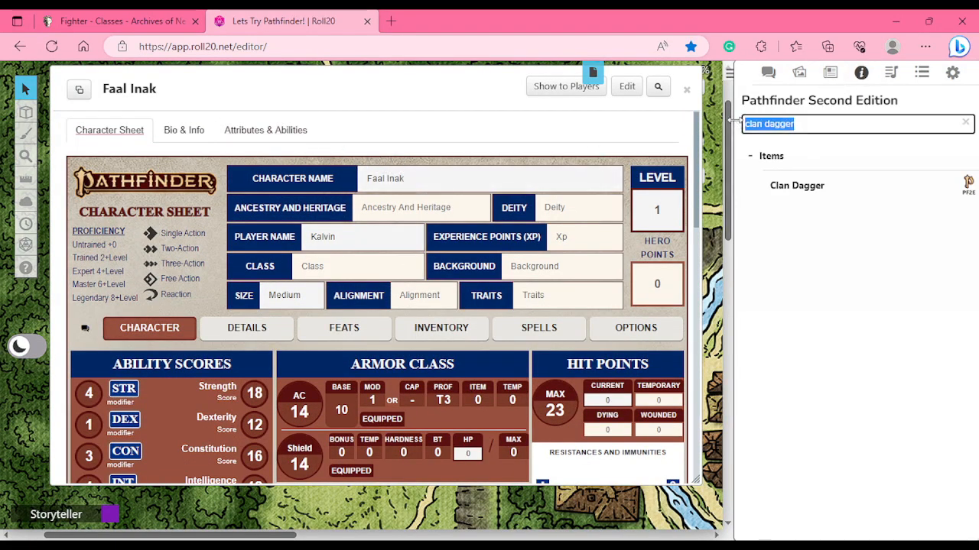
key(BackSpace)
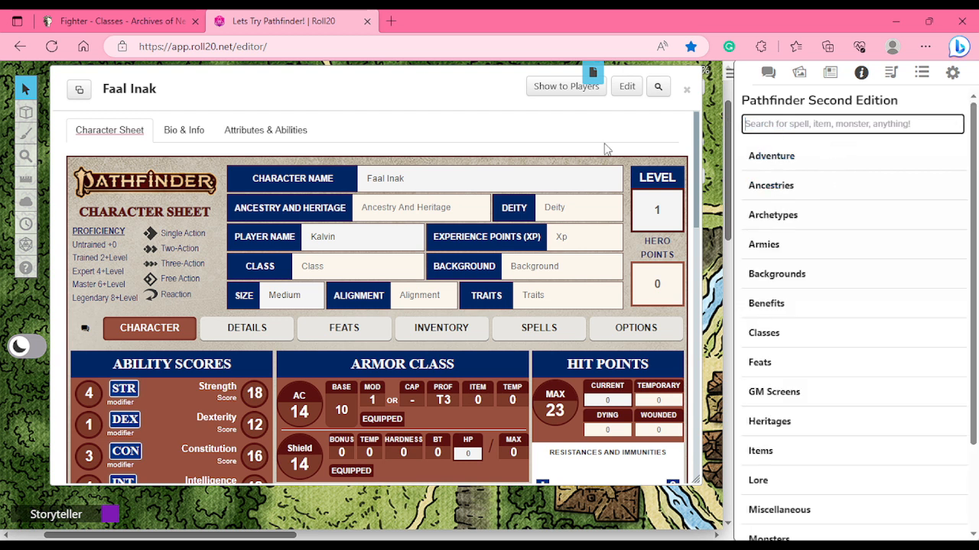
click(100, 22)
scroll(390, 197, up, 10)
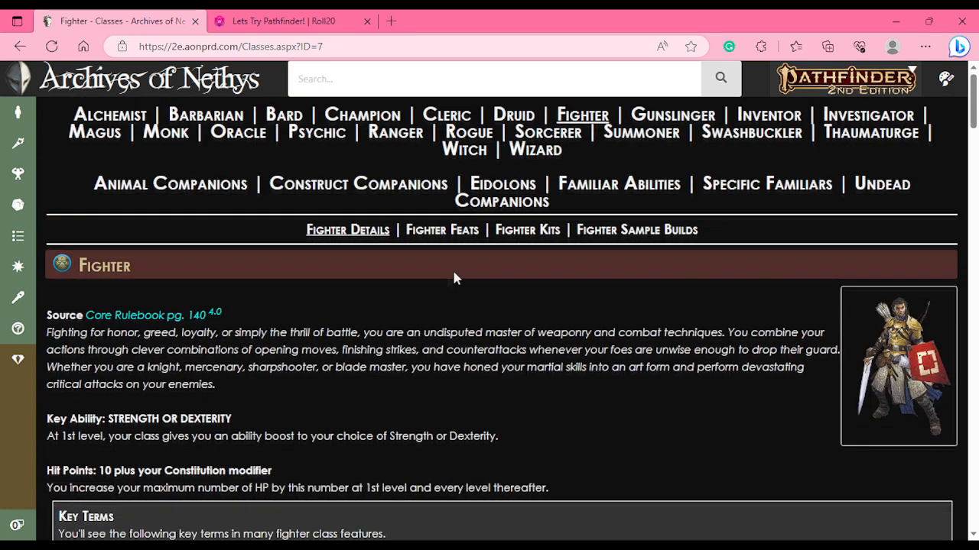
click(443, 241)
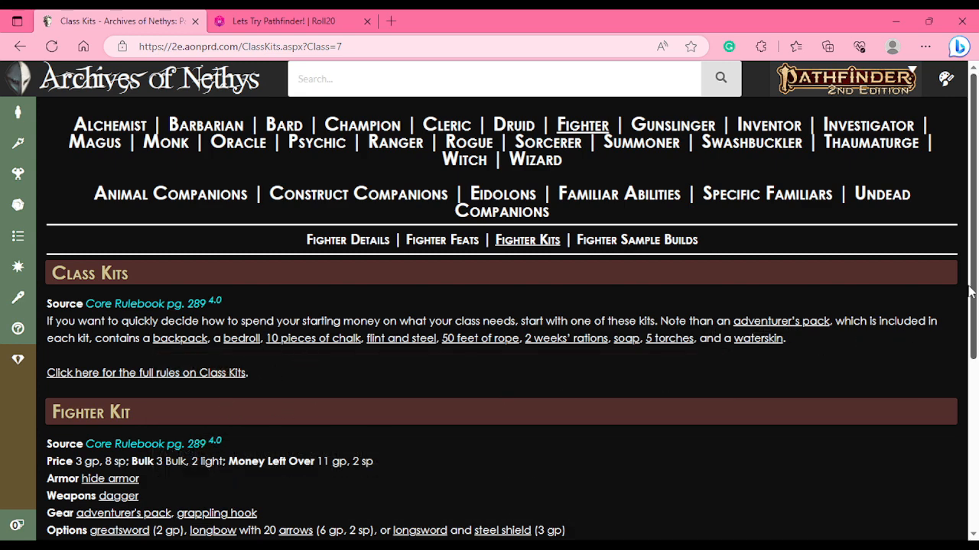
scroll(656, 264, down, 2)
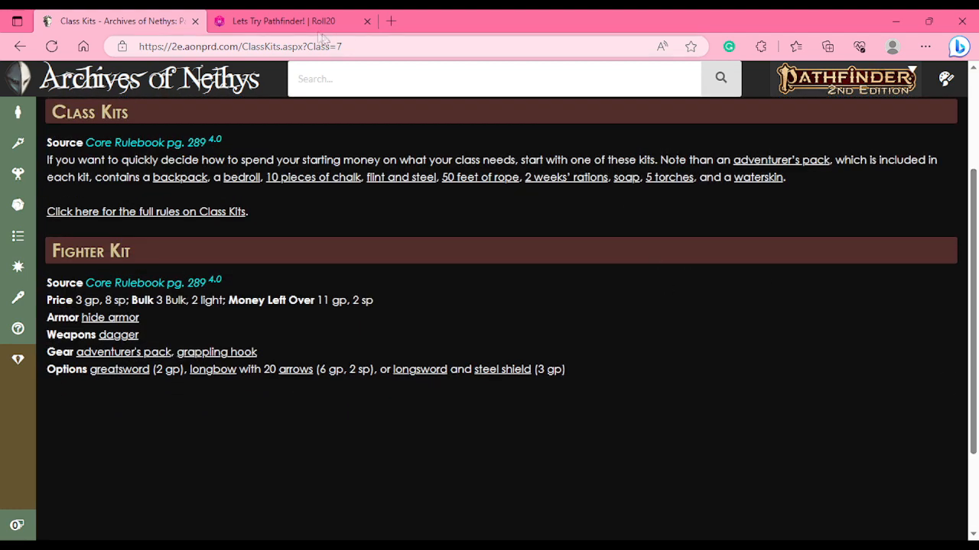
- Switch back to Roll20 and list the compendium's Items category
click(291, 21)
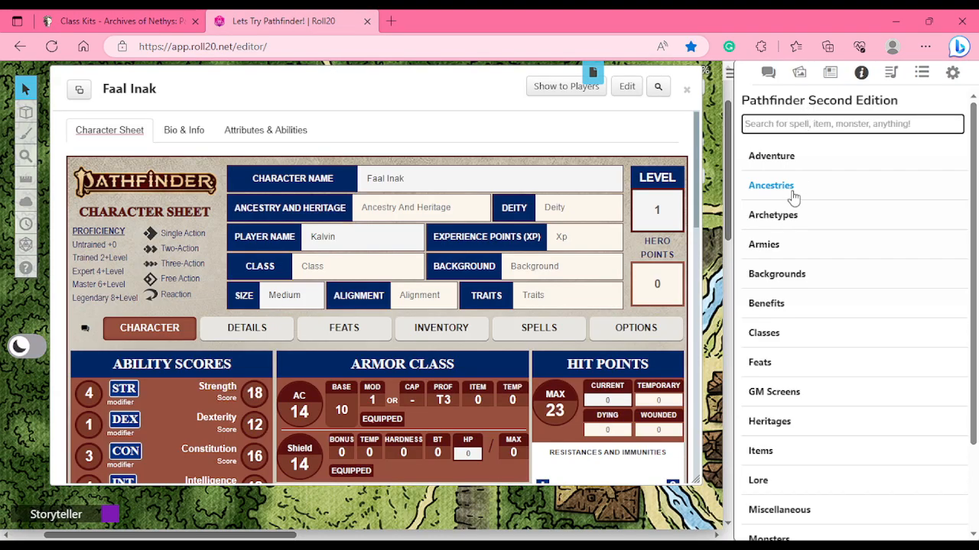
click(773, 455)
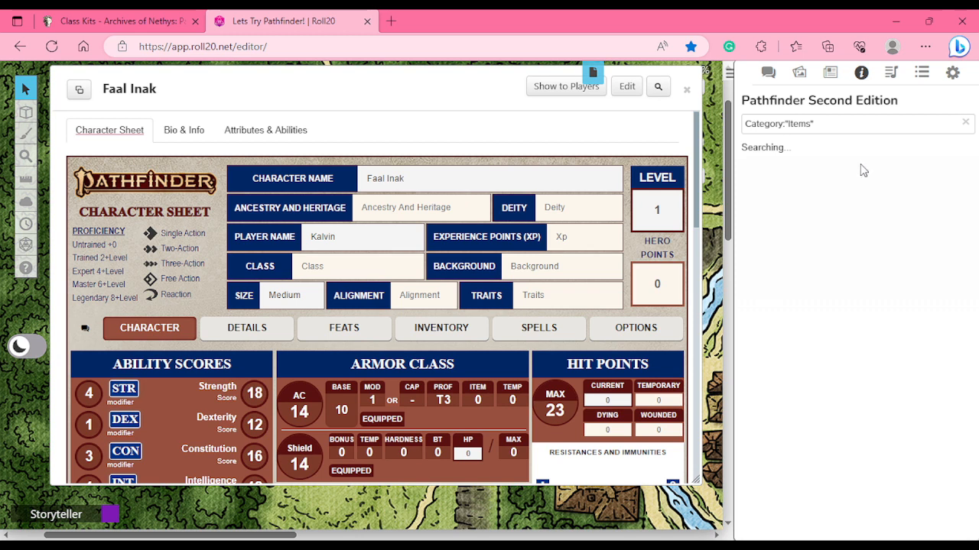
click(841, 158)
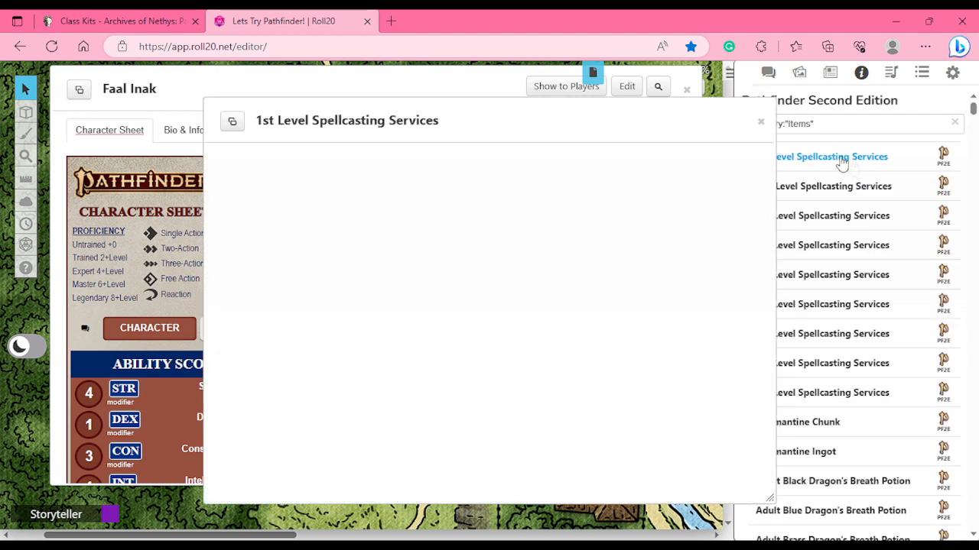
click(763, 124)
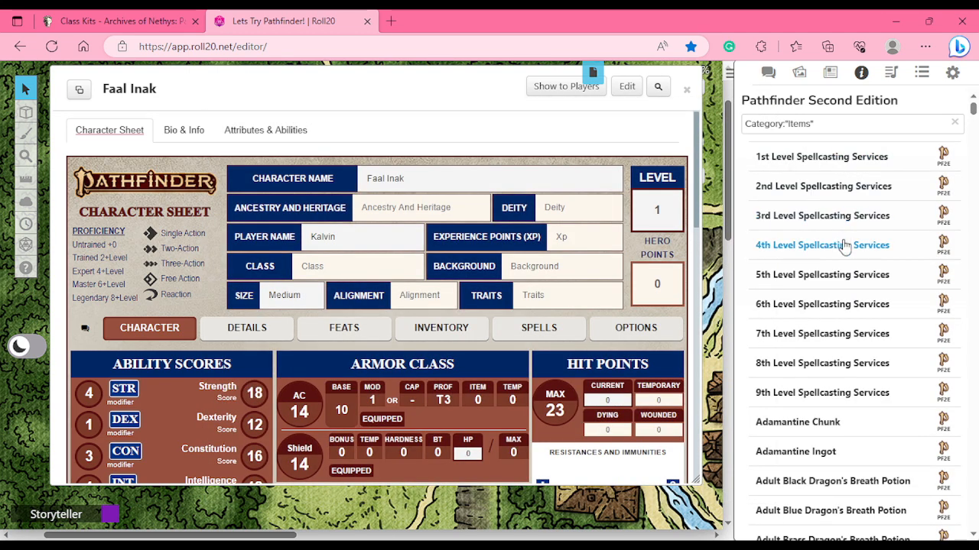
- Add the Adventurer's Pack from the compendium to the worn items in the character's inventory
scroll(844, 245, down, 5)
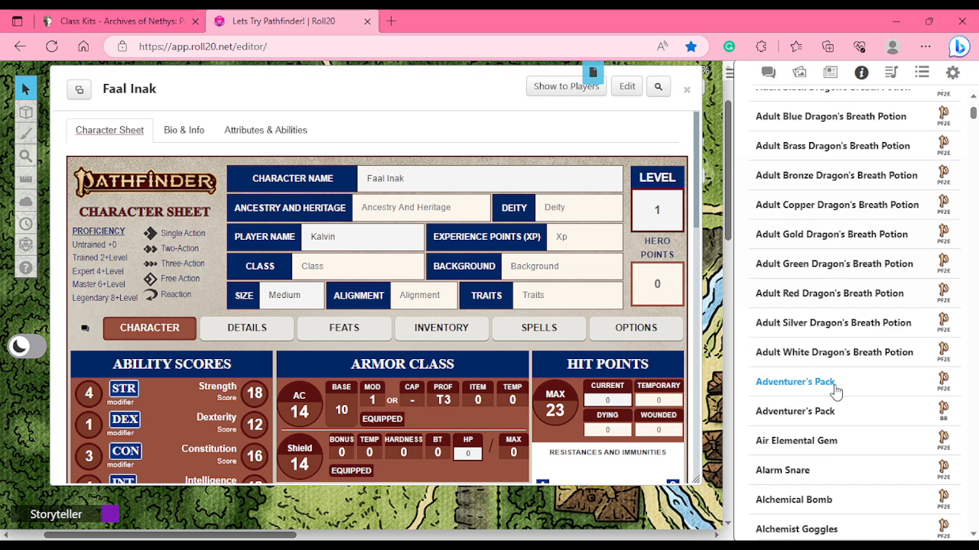
click(436, 331)
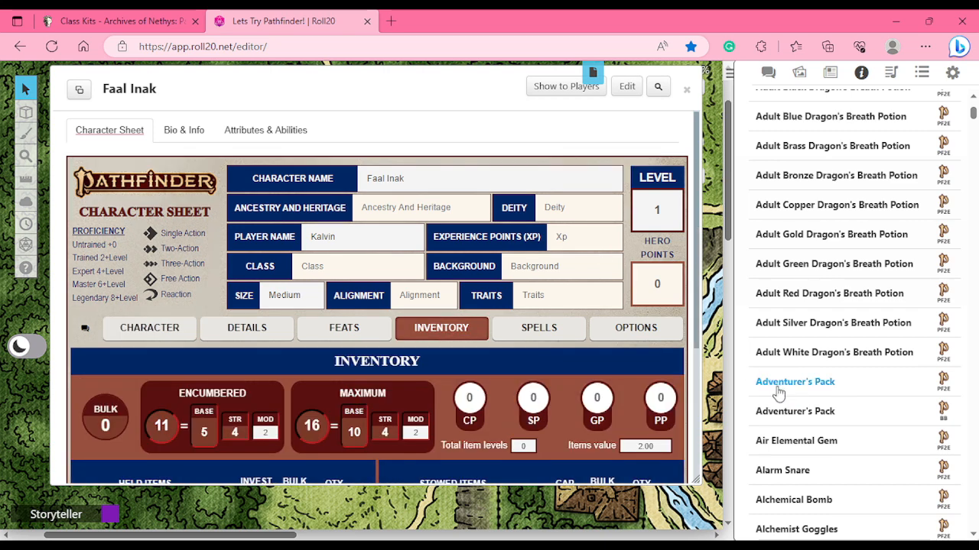
scroll(697, 346, down, 3)
drag(797, 386, 248, 411)
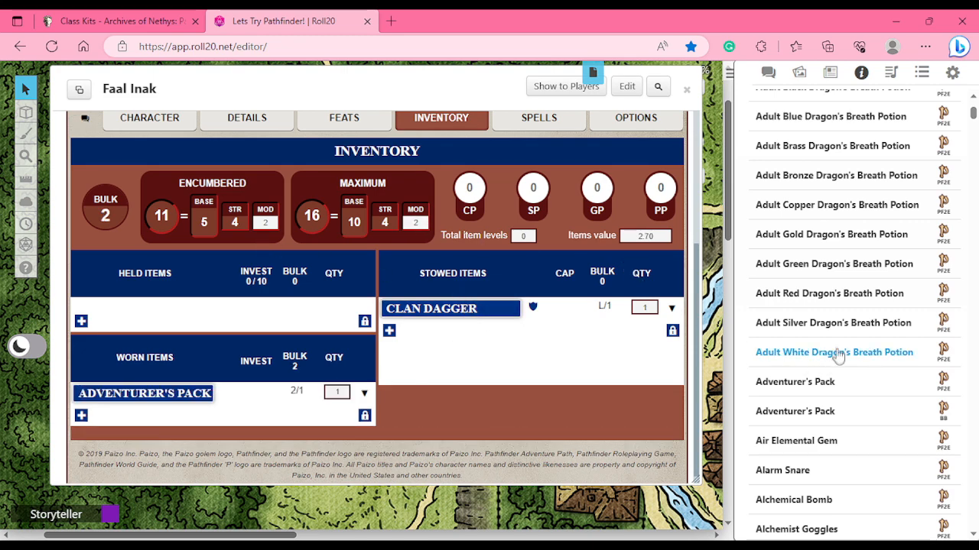
- Add the Bastard Sword from the compendium to the held items in the inventory
scroll(837, 348, down, 5)
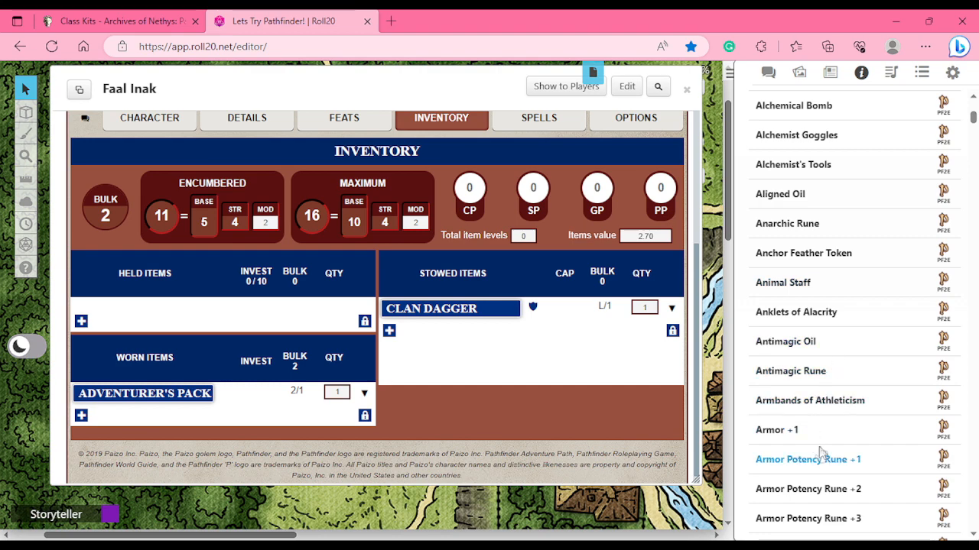
scroll(803, 356, down, 5)
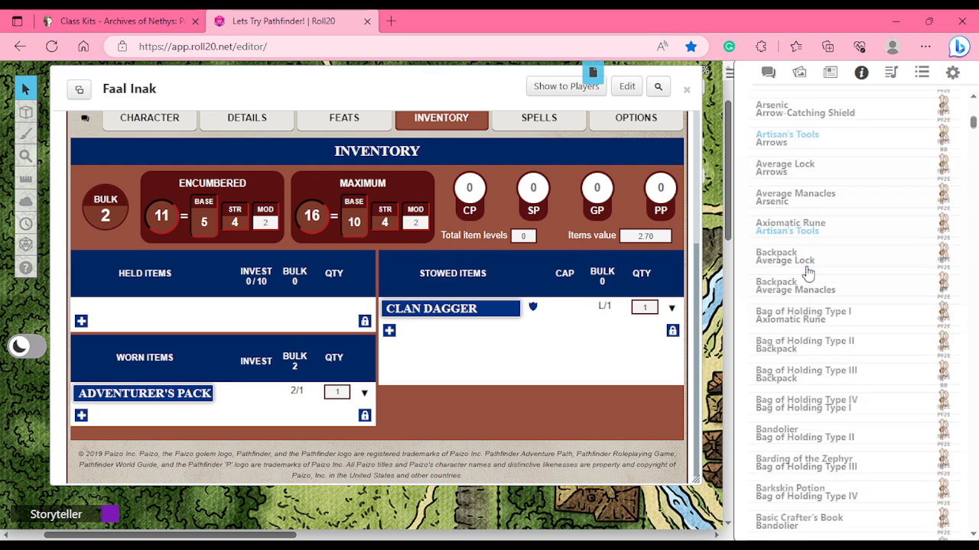
scroll(805, 272, down, 5)
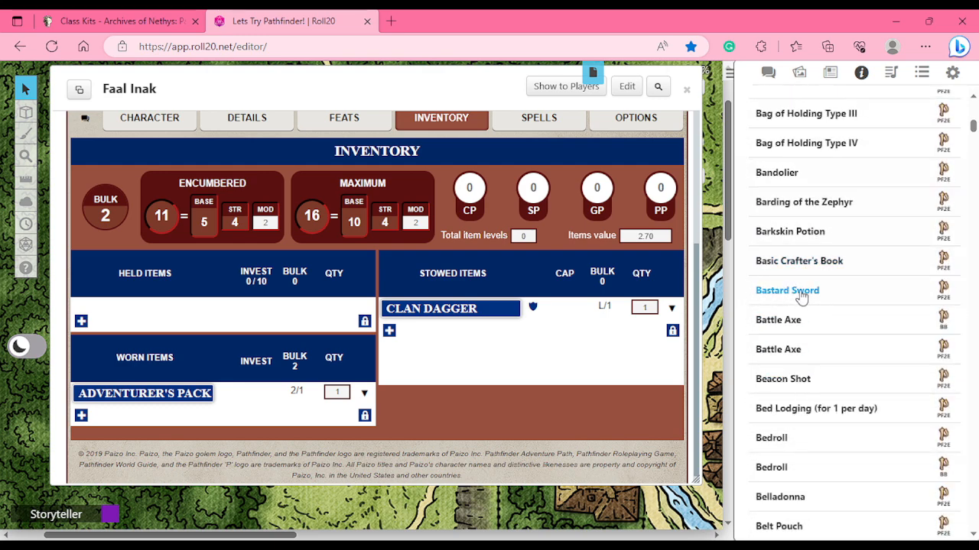
drag(815, 297, 263, 318)
- Check the melee strikes on the main character page for the Bastard Sword's attack entry
click(137, 123)
scroll(159, 324, down, 5)
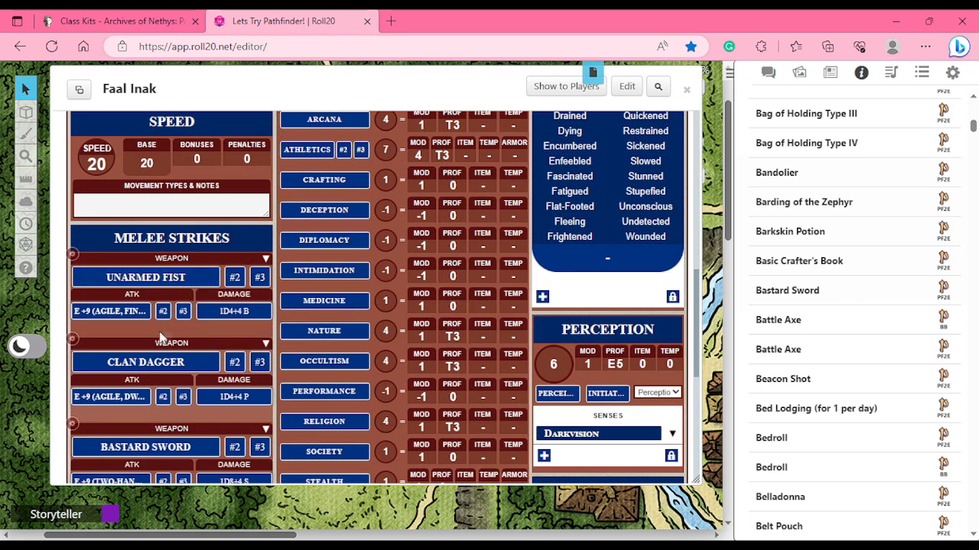
scroll(159, 324, down, 5)
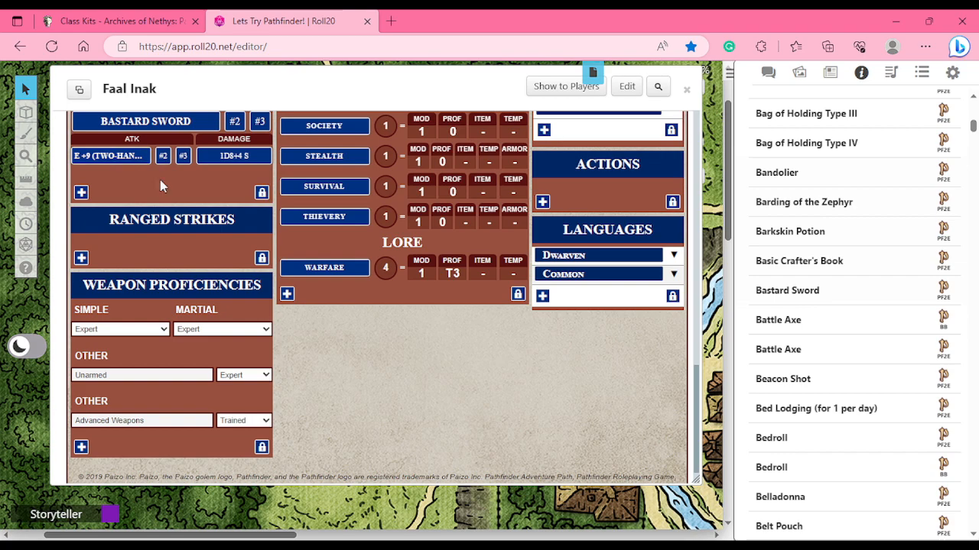
scroll(131, 187, up, 12)
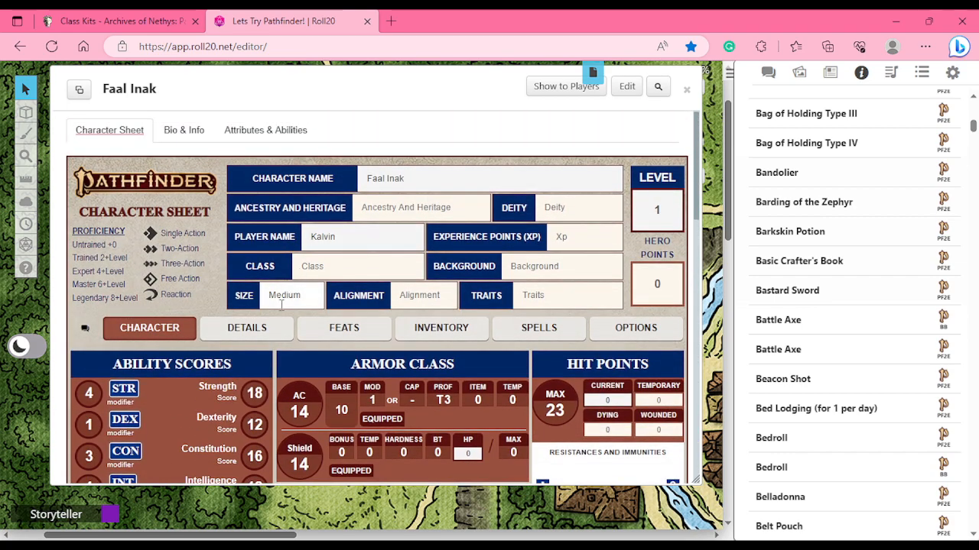
- Return to the inventory and search the compendium for "shield", browsing the items for the plain Shield
click(459, 336)
scroll(837, 237, up, 5)
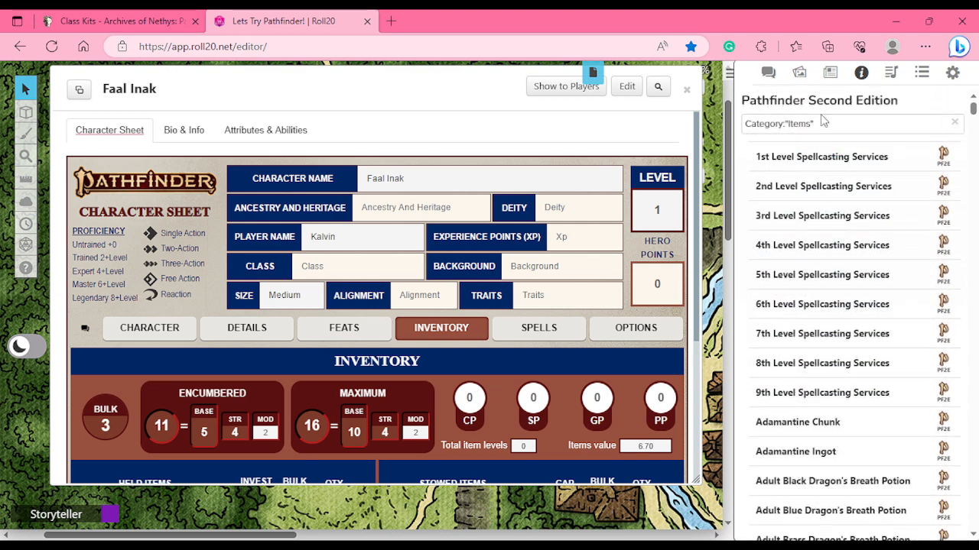
click(823, 123)
text(shield)
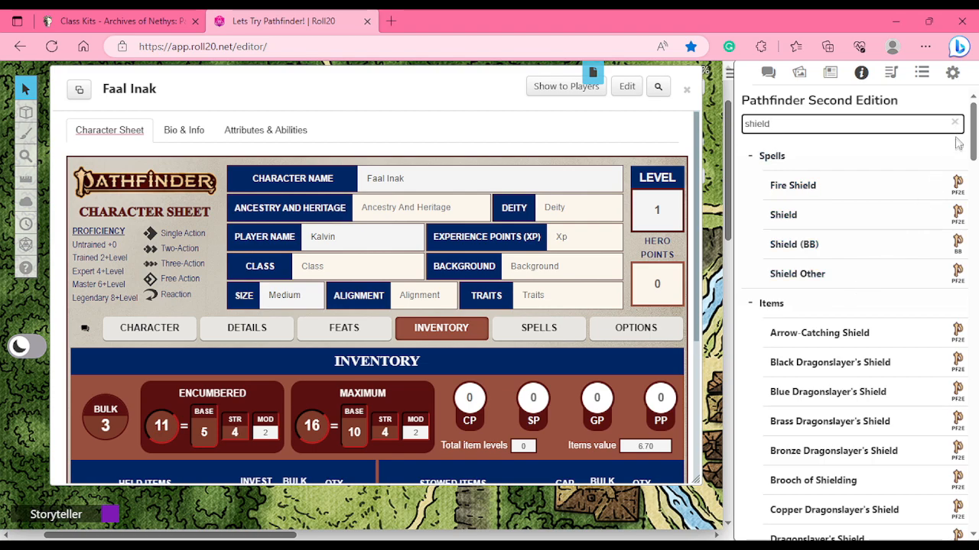
scroll(973, 150, down, 4)
scroll(867, 315, down, 8)
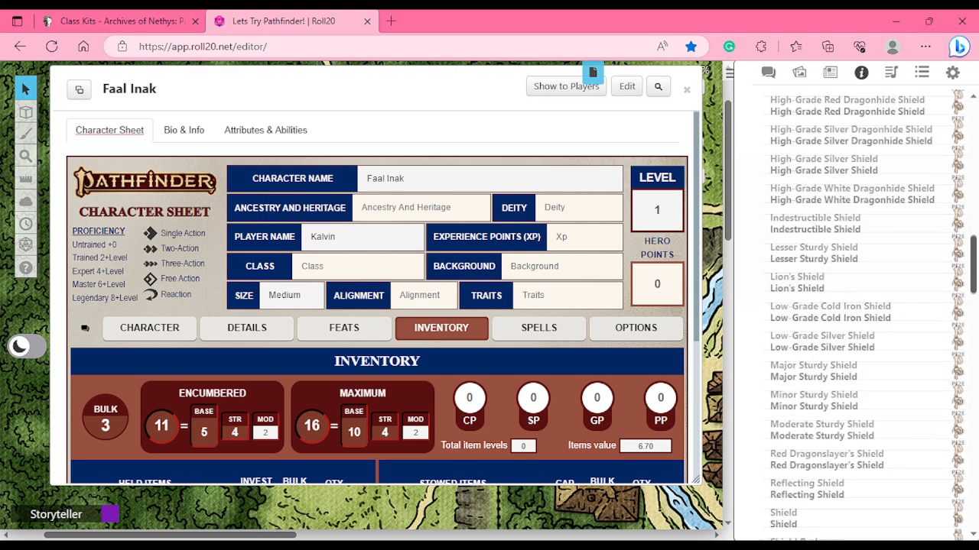
scroll(839, 266, down, 4)
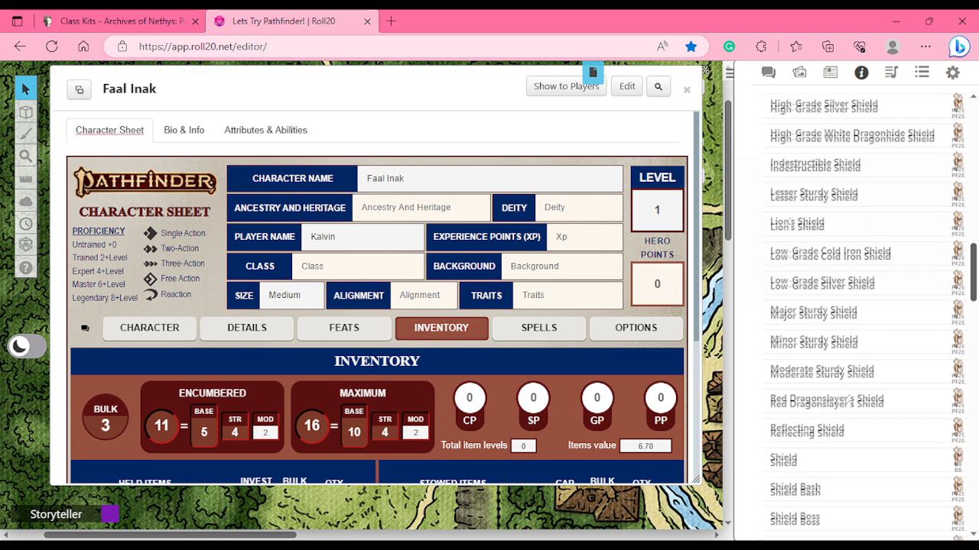
- Read the plain Shield's compendium entry, close it and add the Shield to the worn items
click(793, 223)
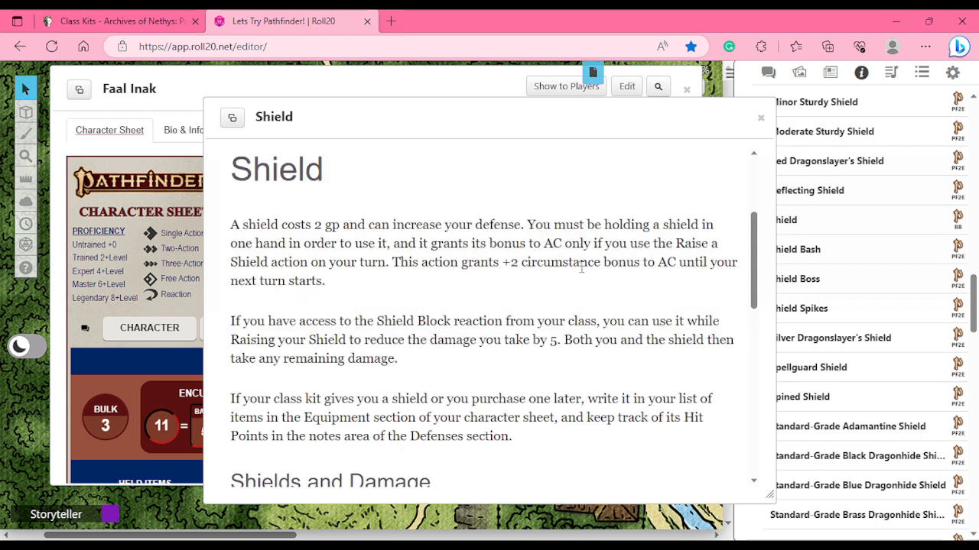
scroll(581, 267, down, 4)
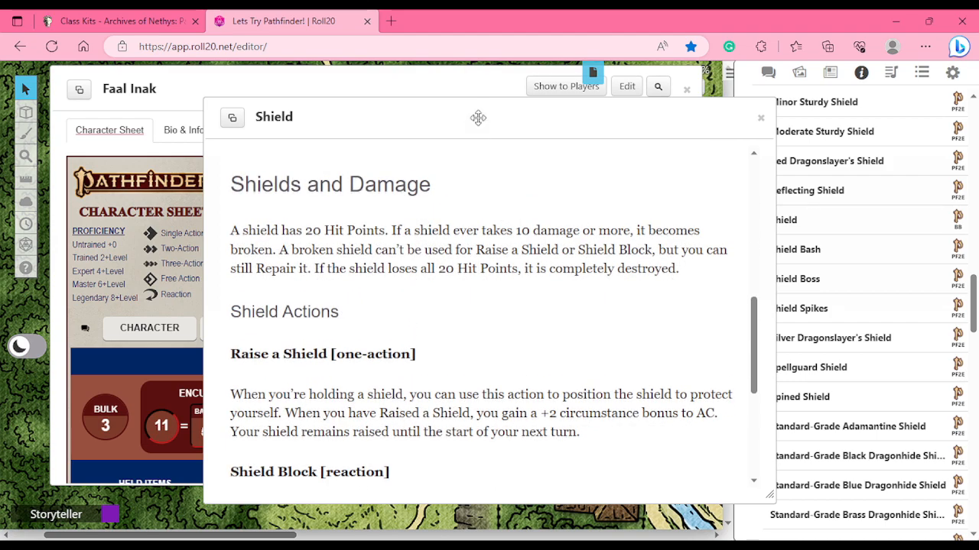
scroll(511, 207, down, 4)
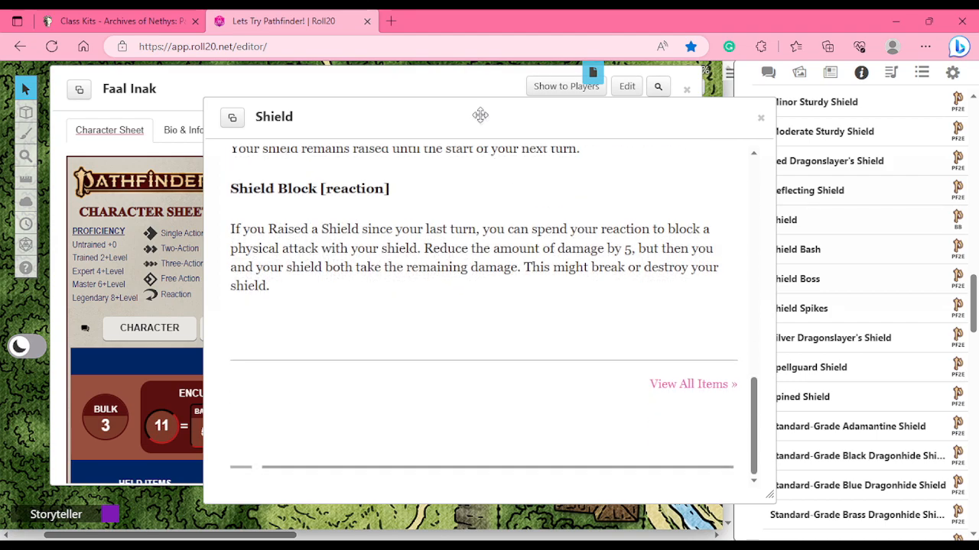
double_click(482, 117)
click(386, 120)
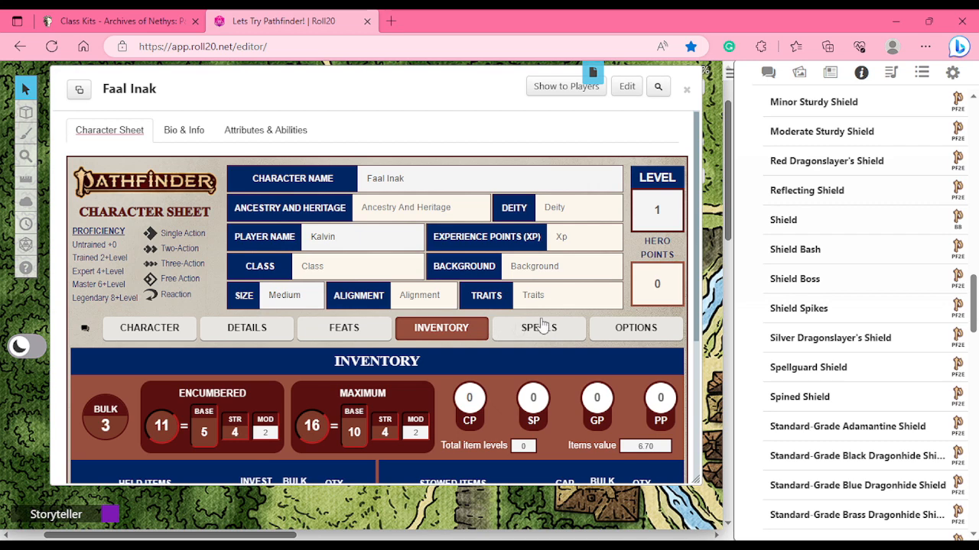
scroll(539, 327, down, 3)
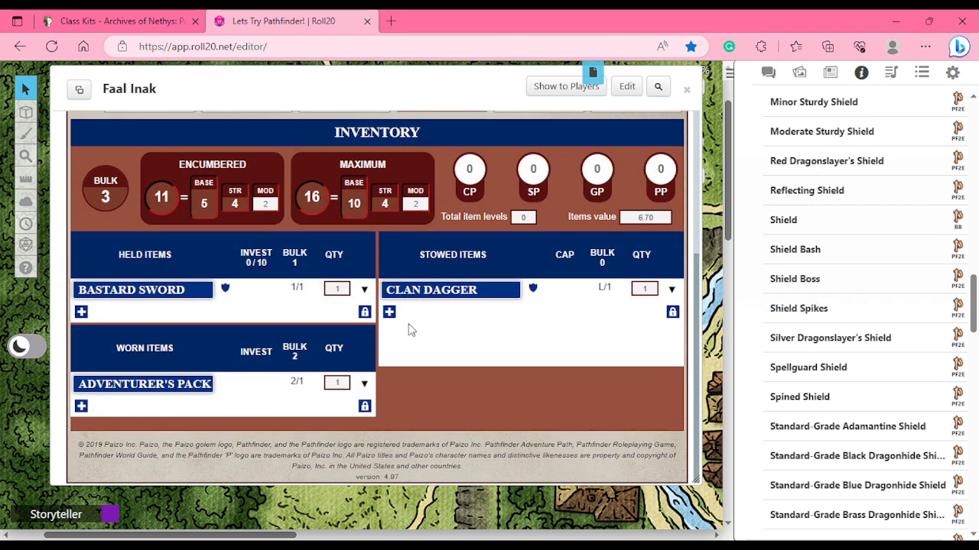
drag(788, 221, 232, 410)
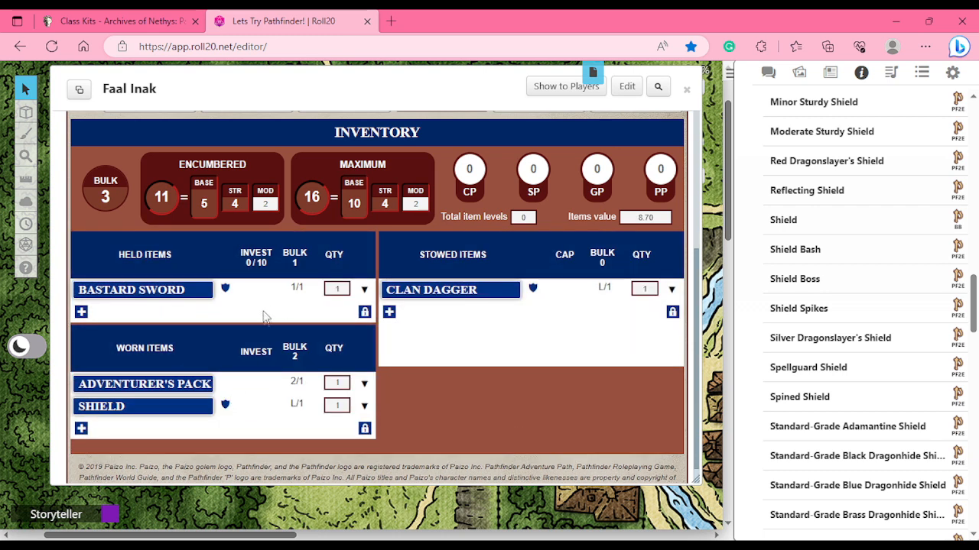
- Search the compendium for "hide ar" and open the Hide Armor entry
scroll(895, 224, up, 15)
double_click(819, 129)
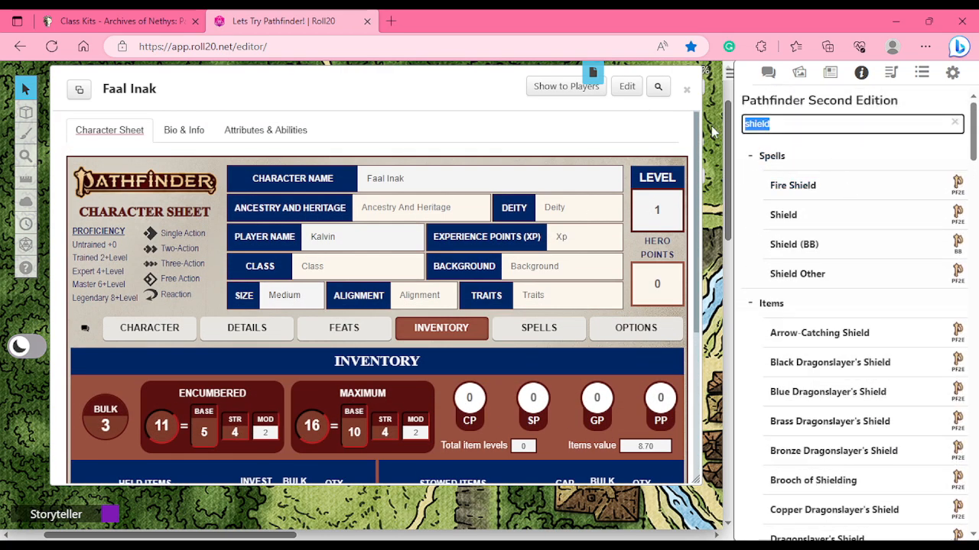
text(hide ar)
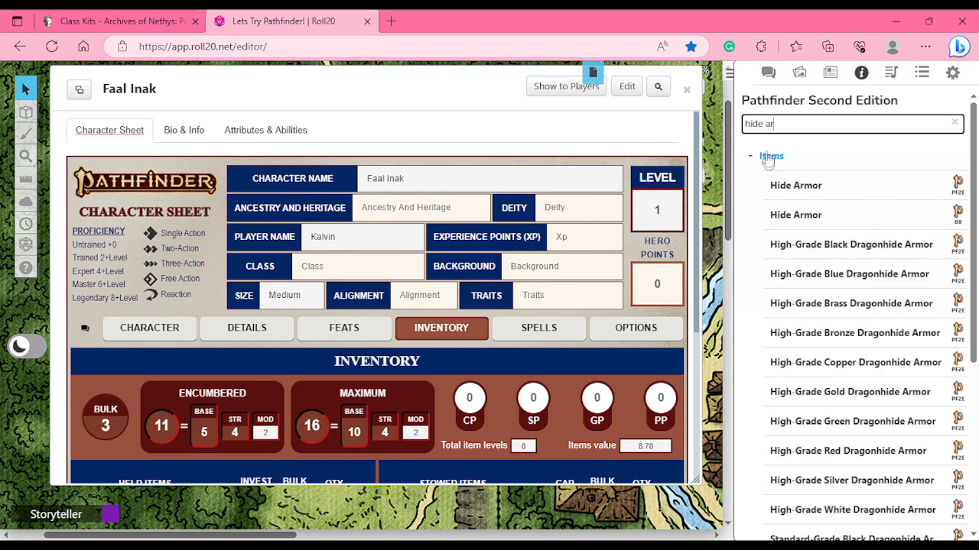
click(814, 186)
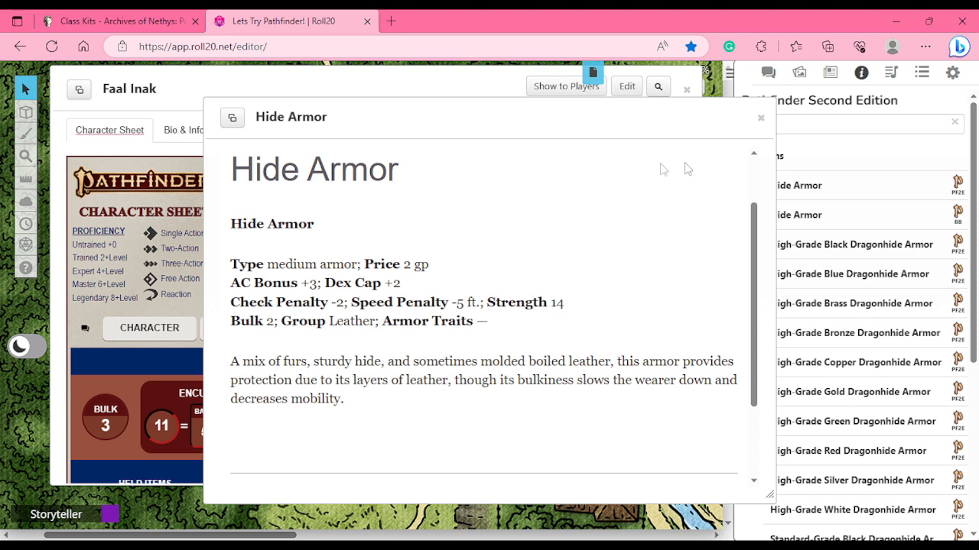
- Close the Hide Armor compendium entry and add Hide Armor to the worn items in the inventory
click(762, 118)
drag(787, 186, 478, 451)
drag(821, 172, 266, 400)
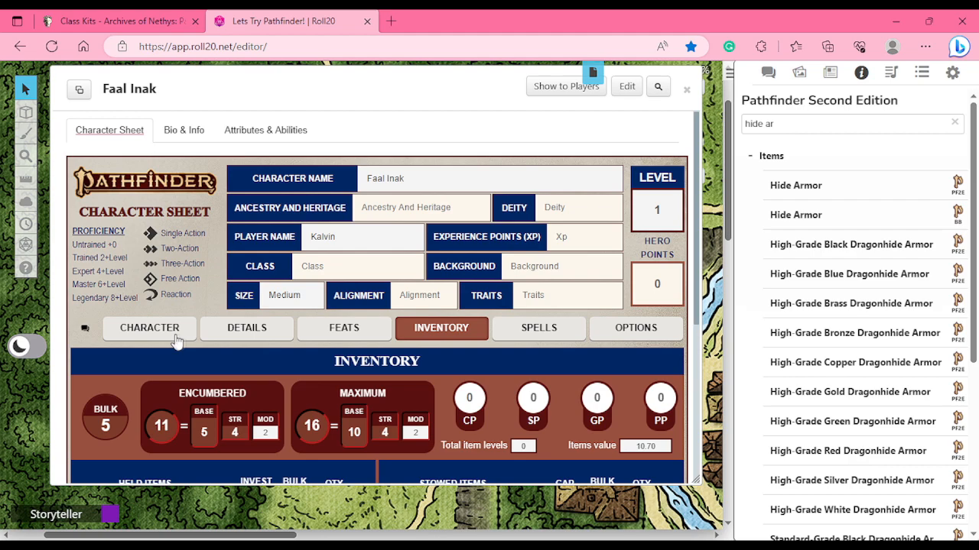
- Review the main character page, checking armor class, shield, saving throws, skills, strikes and weapon proficiencies
scroll(367, 359, up, 3)
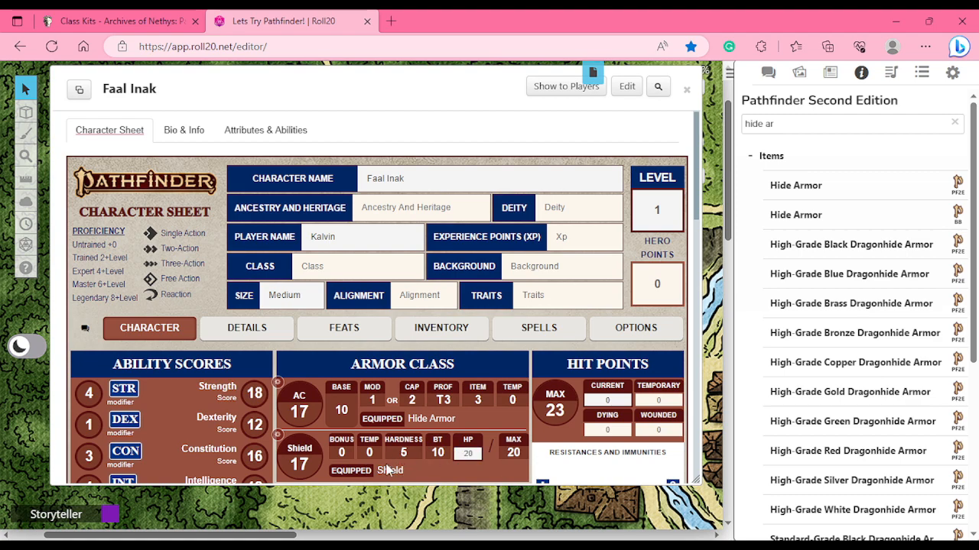
scroll(316, 466, down, 5)
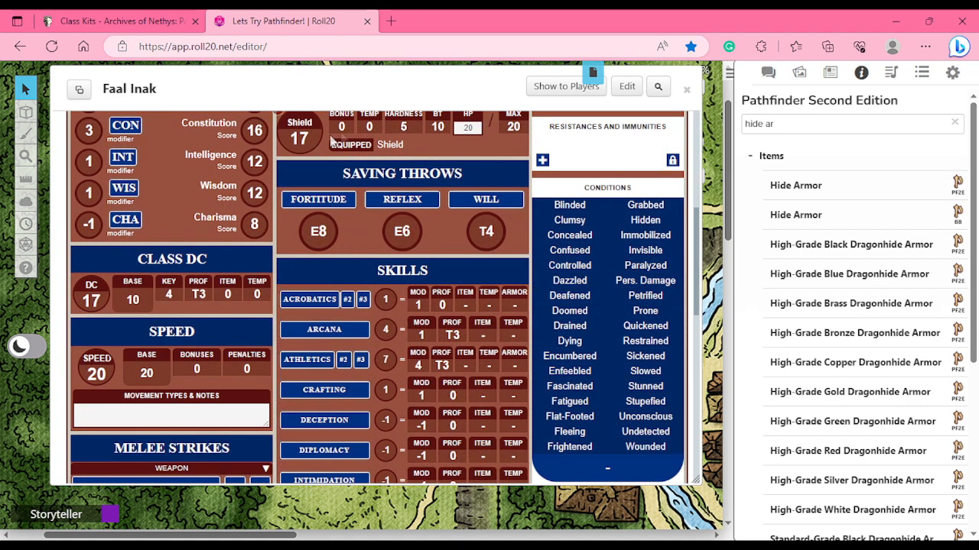
scroll(331, 140, up, 5)
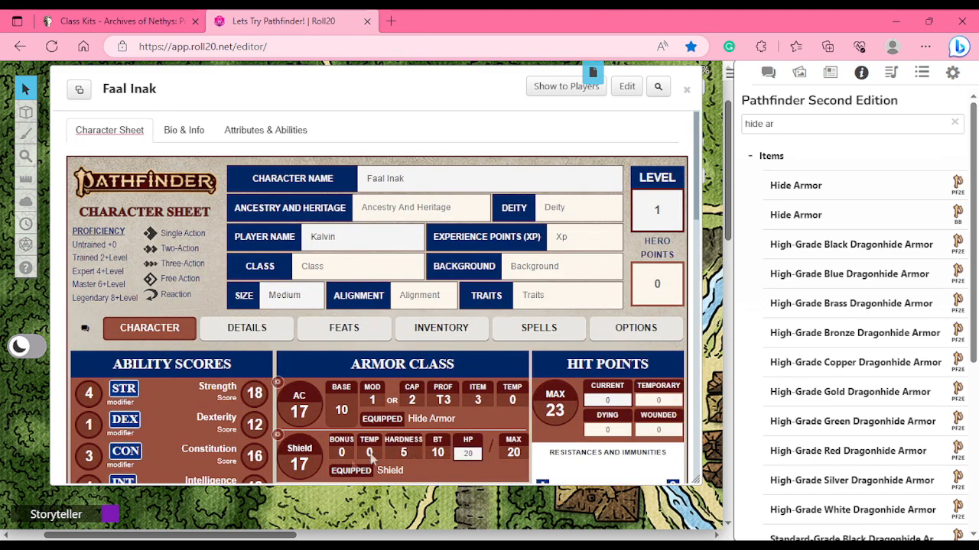
click(280, 438)
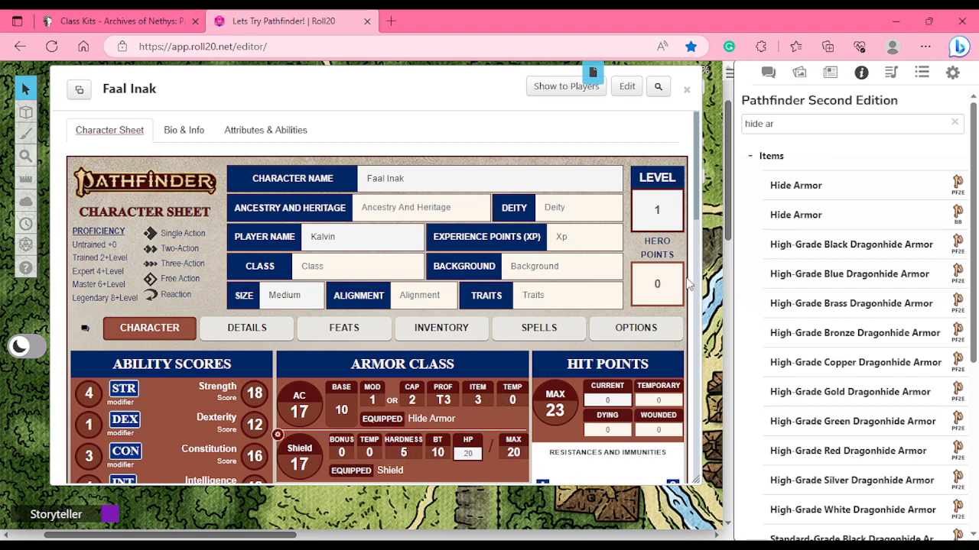
scroll(587, 264, down, 5)
scroll(446, 253, up, 5)
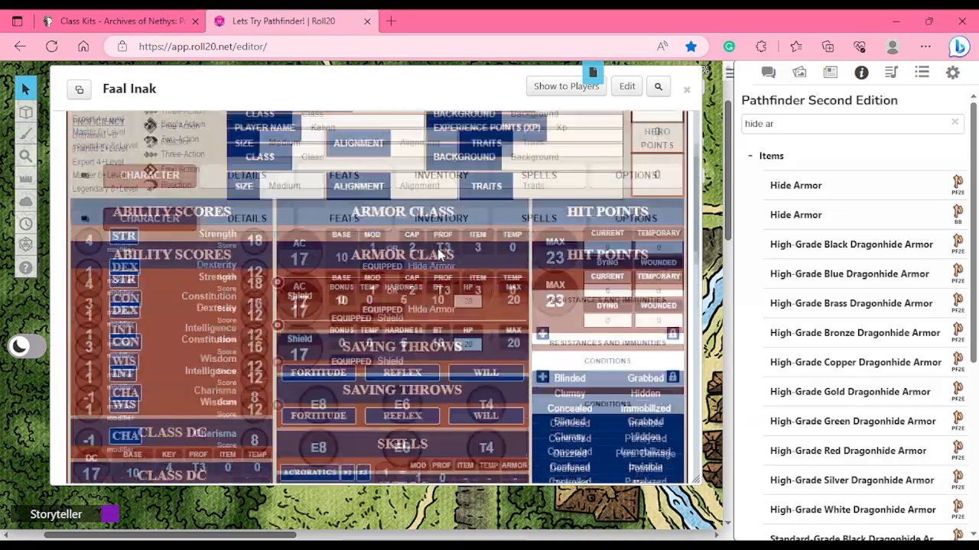
scroll(405, 344, down, 4)
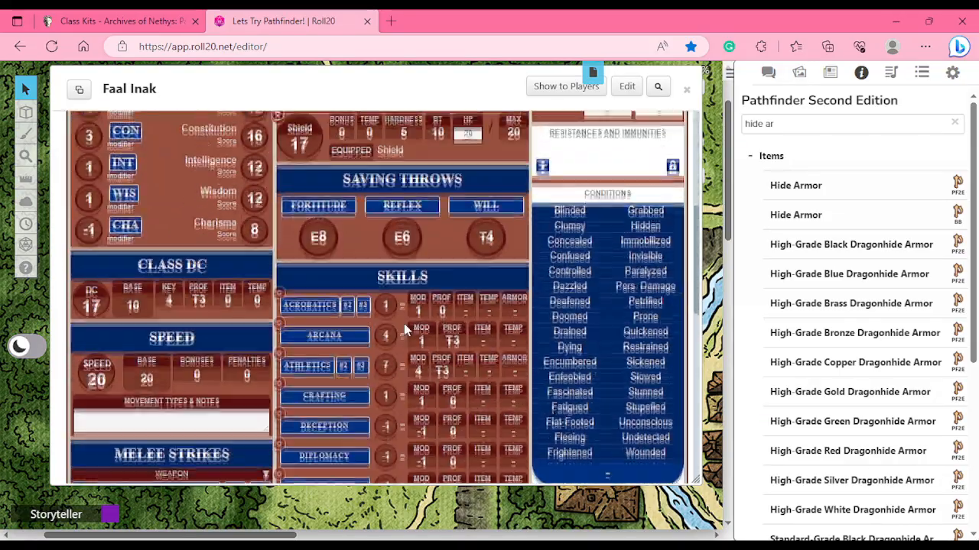
scroll(366, 326, down, 5)
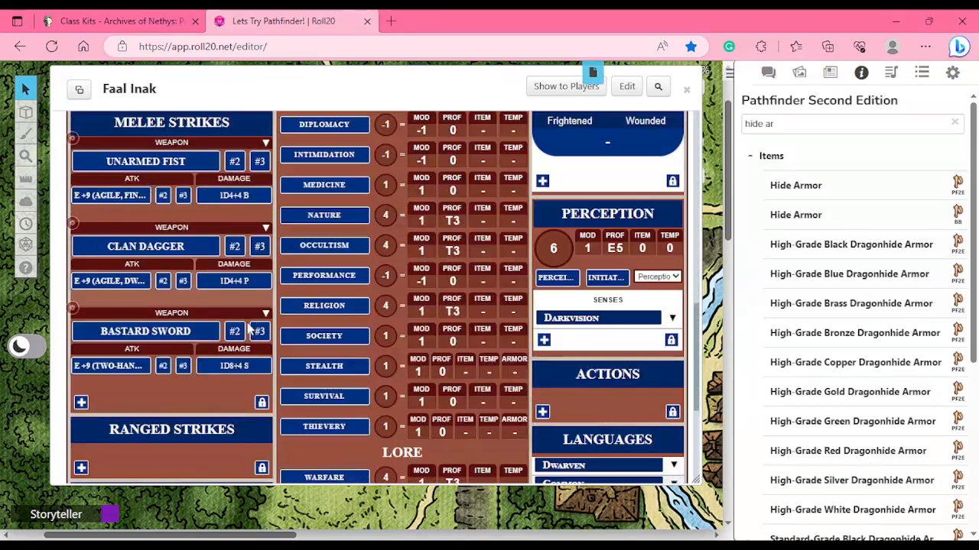
scroll(247, 329, down, 3)
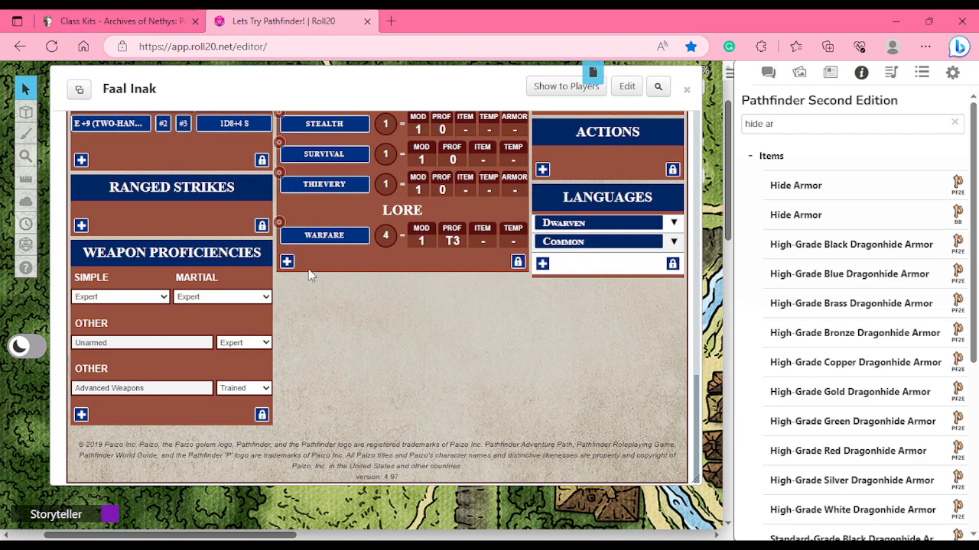
scroll(372, 285, up, 9)
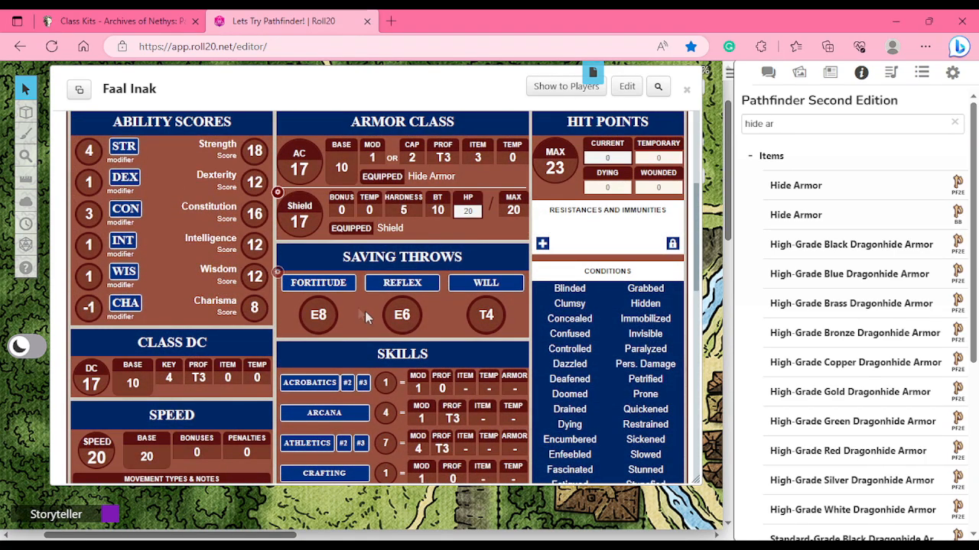
drag(696, 208, 694, 269)
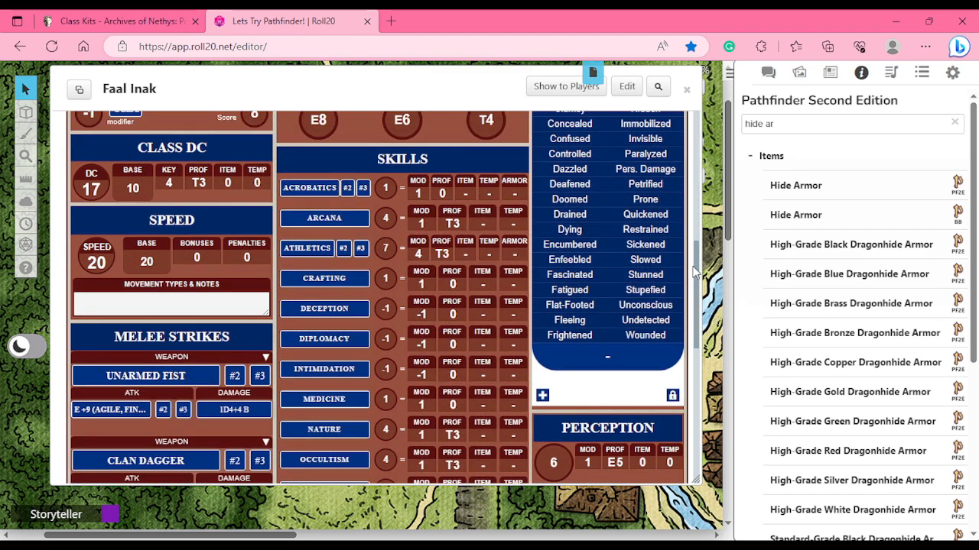
- Inspect the Bastard Sword melee strike's attack, traits and damage settings, then close its details
scroll(151, 293, down, 3)
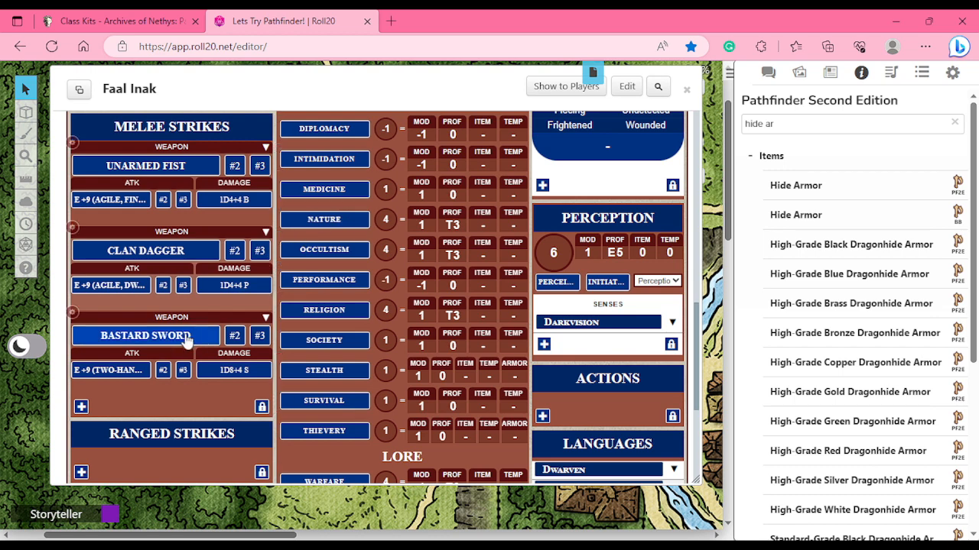
click(74, 314)
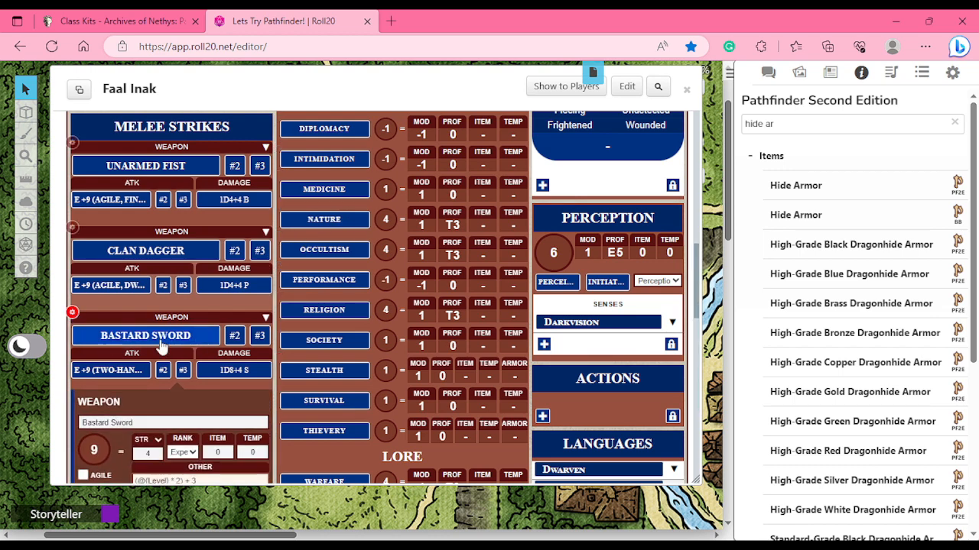
scroll(145, 298, down, 5)
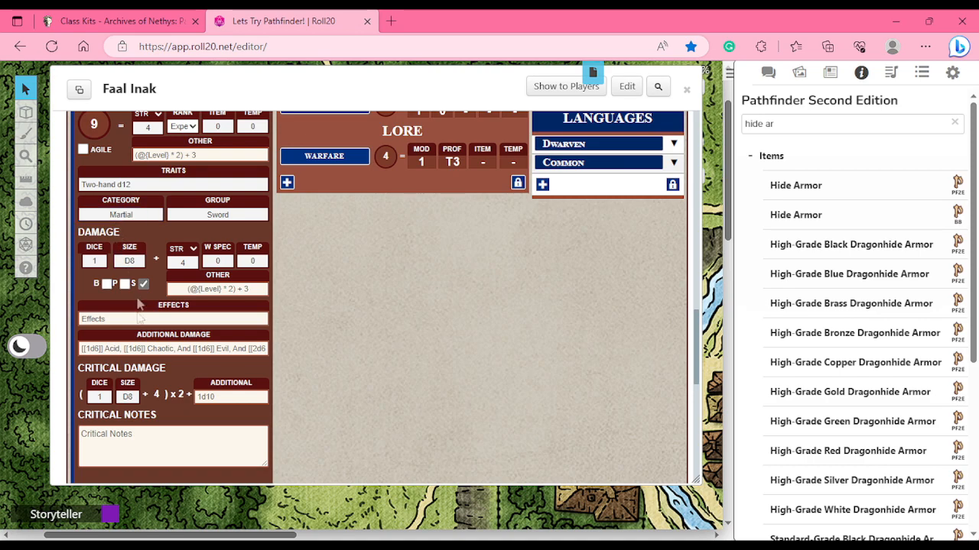
scroll(137, 378, up, 4)
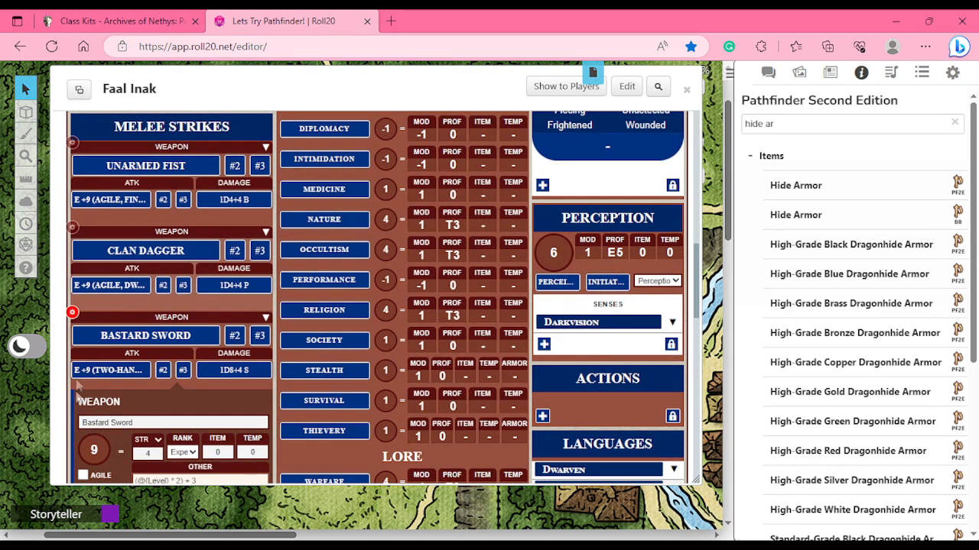
click(72, 312)
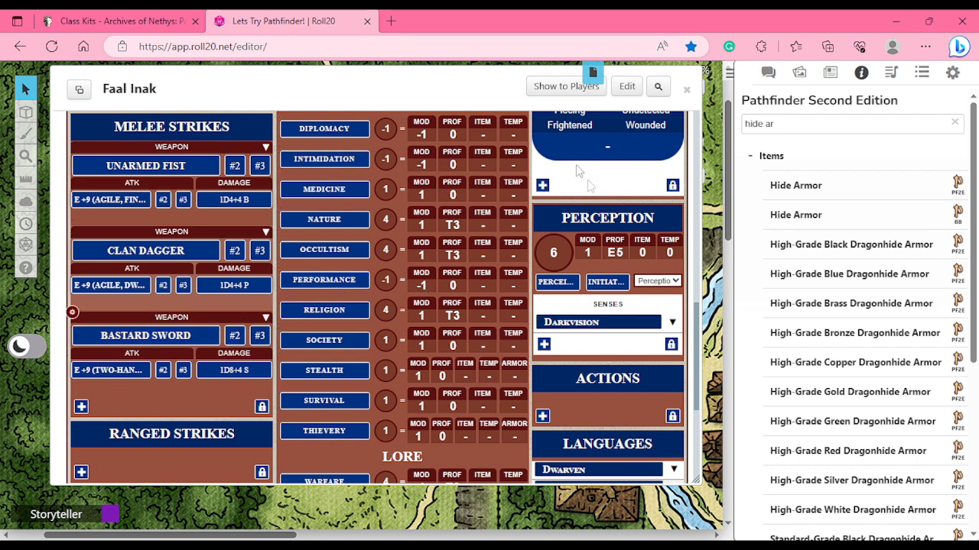
- Fill in the sheet header with ancestry and heritage Ancient Dwarf, background Cannoneer and alignment NG
scroll(413, 191, up, 10)
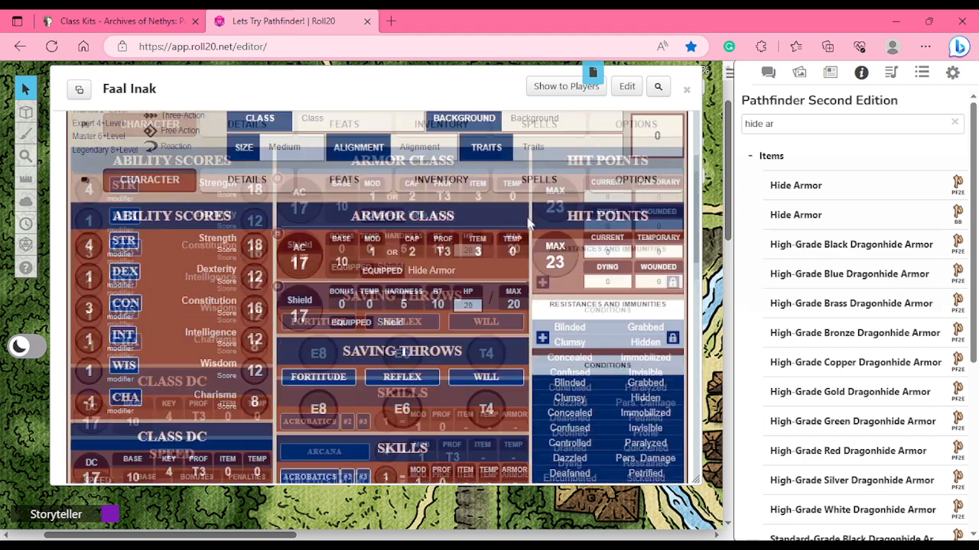
click(391, 207)
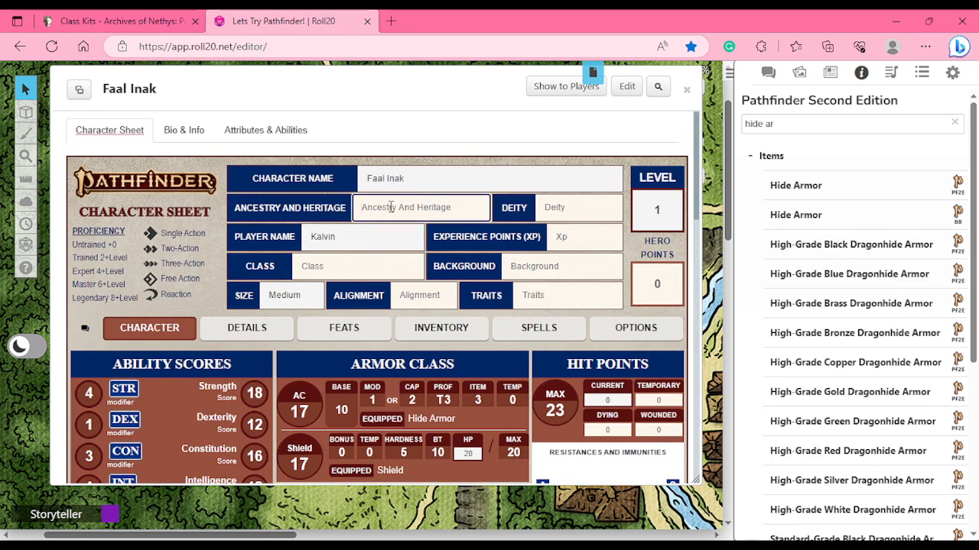
text(Ancient Dwarf)
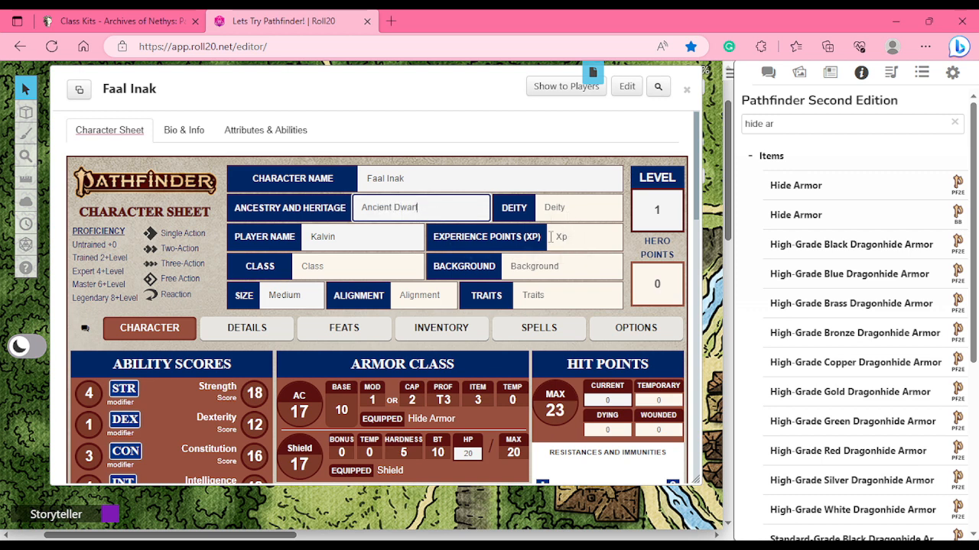
click(534, 273)
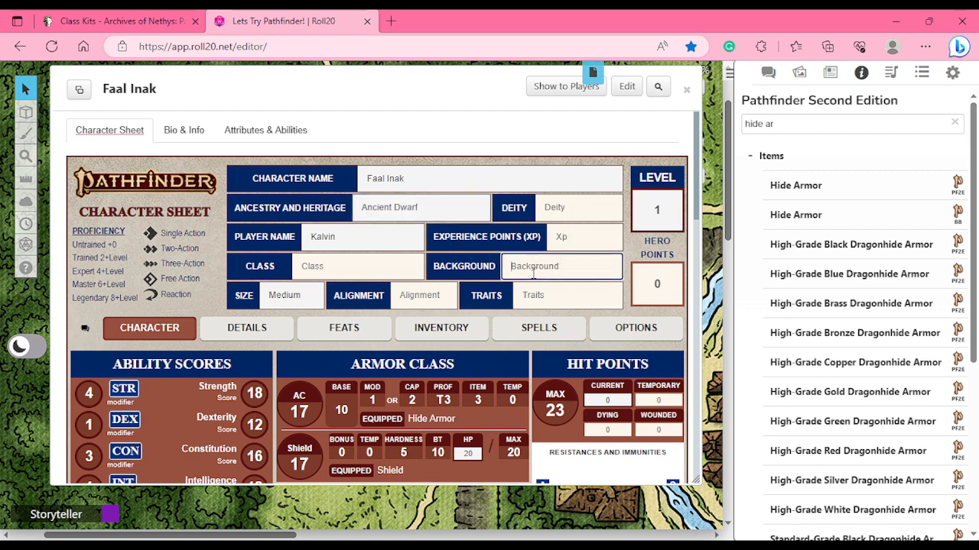
text(Cann)
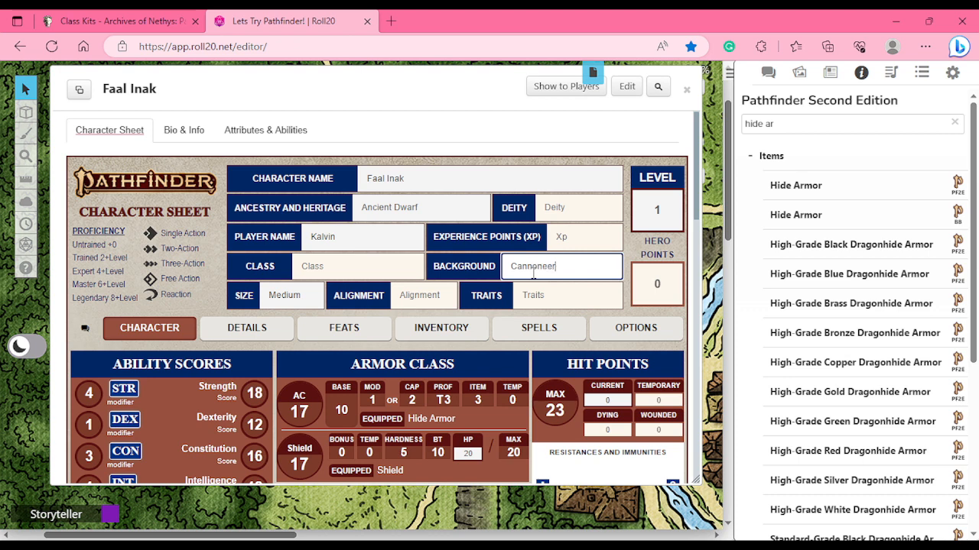
text(oneer)
click(410, 302)
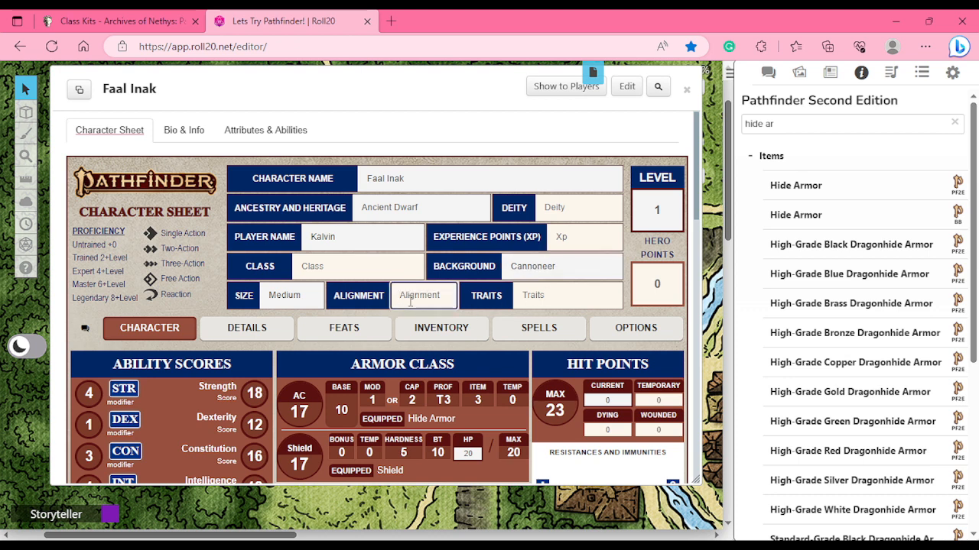
text(NG)
- Look through the character's details, feats, inventory and spells pages
click(246, 330)
scroll(349, 371, down, 5)
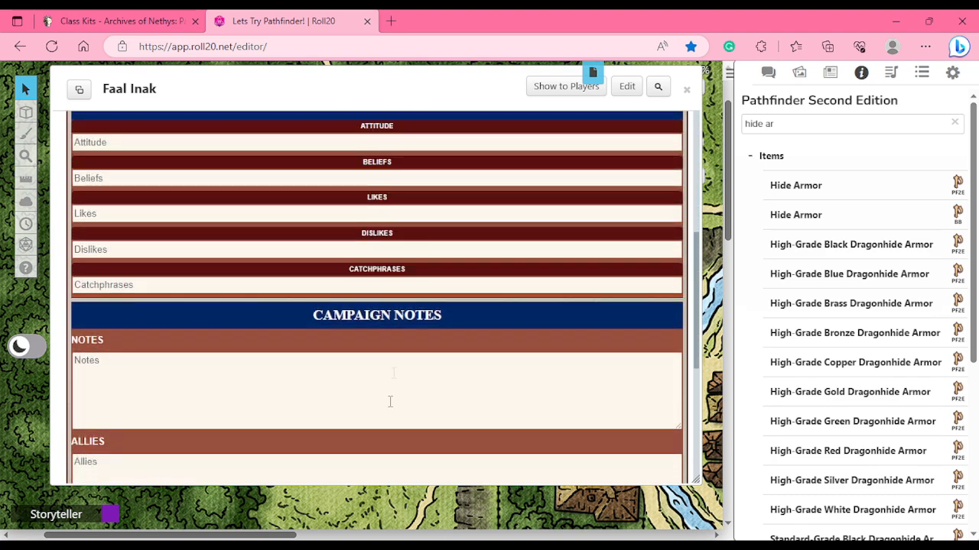
scroll(375, 237, up, 6)
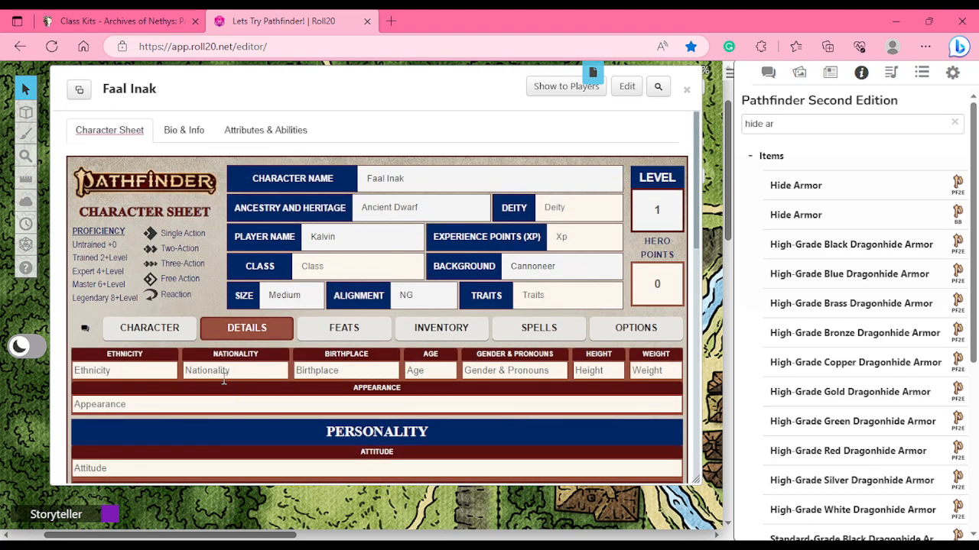
click(344, 327)
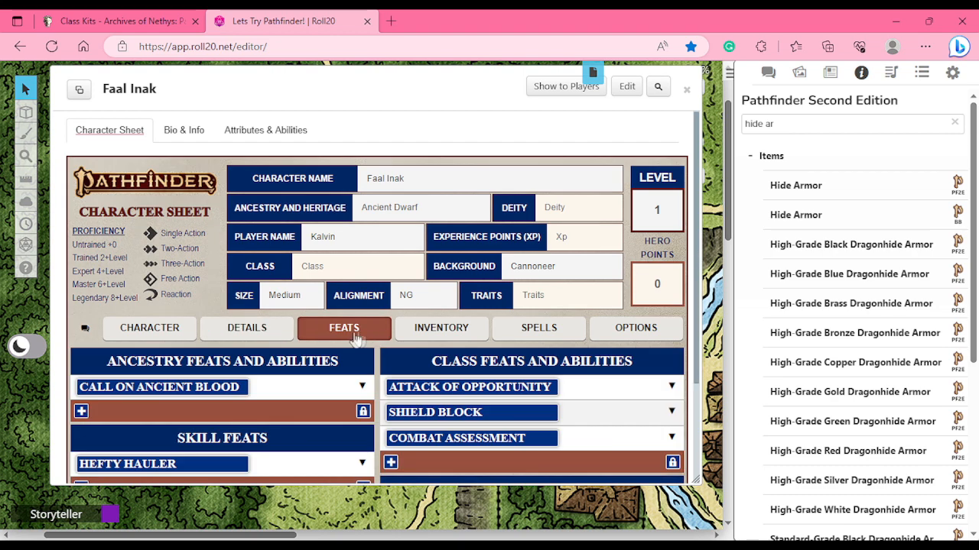
click(442, 328)
click(543, 330)
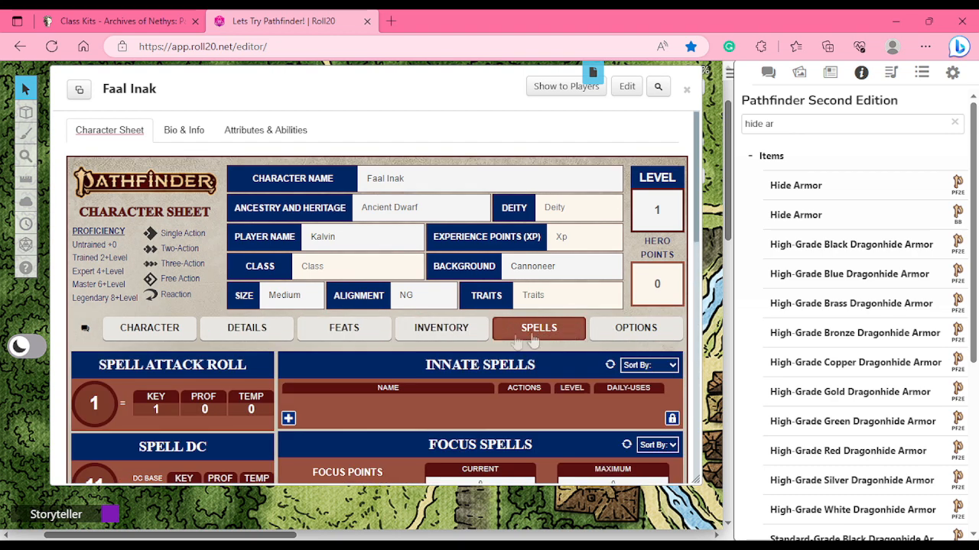
- Turn off Show Spells Tab in the character sheet options
click(617, 331)
scroll(544, 344, down, 4)
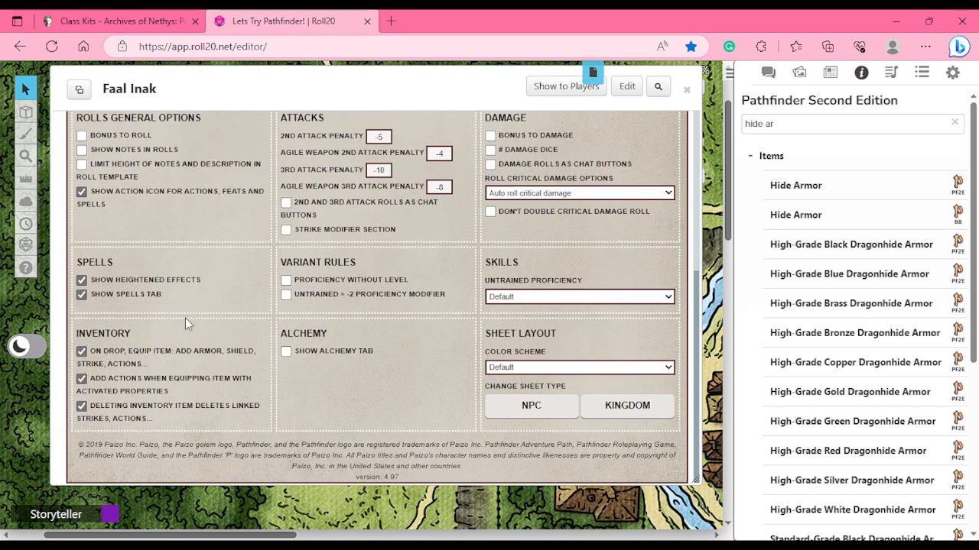
click(82, 295)
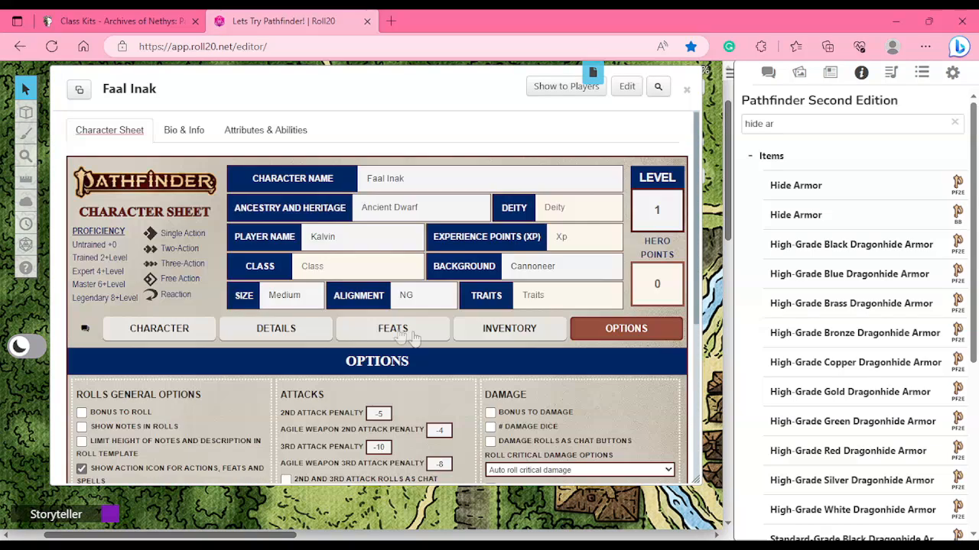
- Return to the inventory and set the character's gold pieces to 15
click(536, 334)
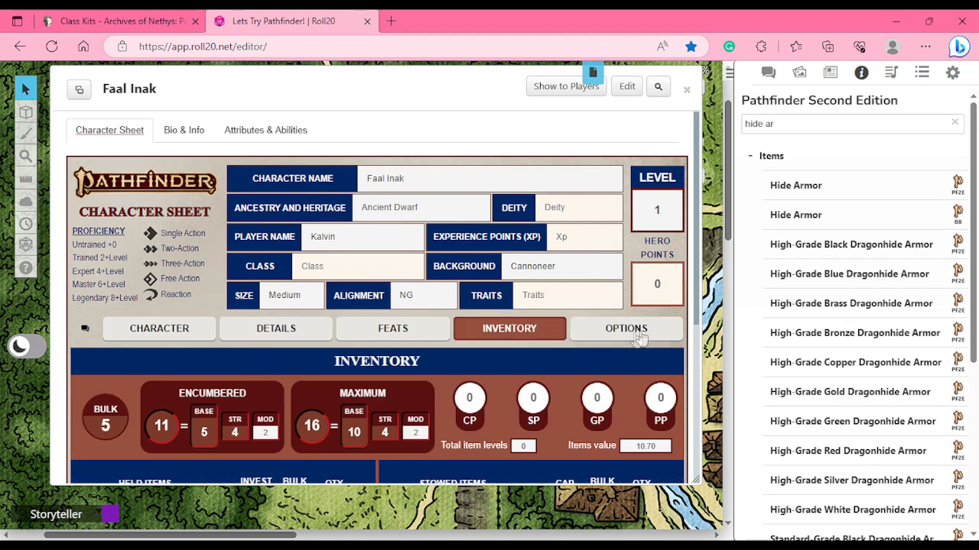
click(505, 335)
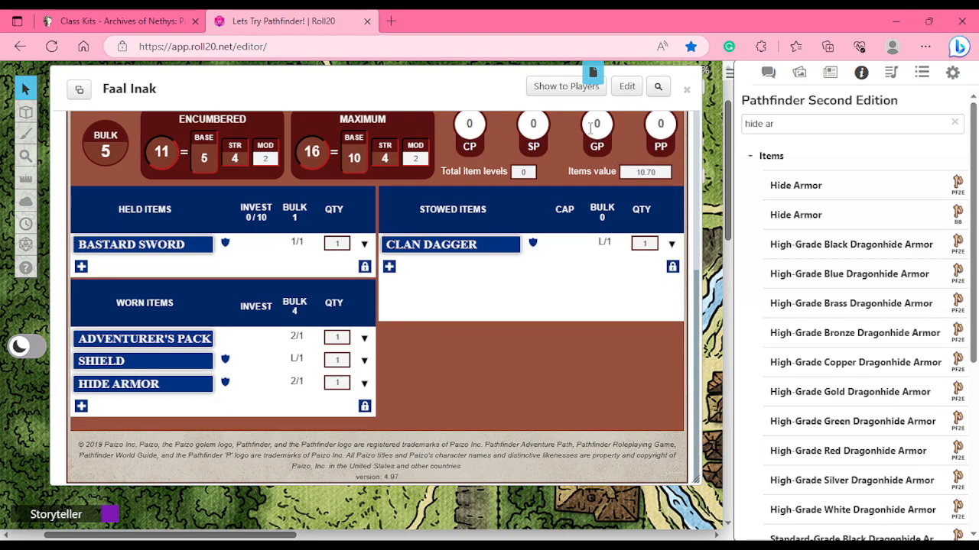
click(599, 126)
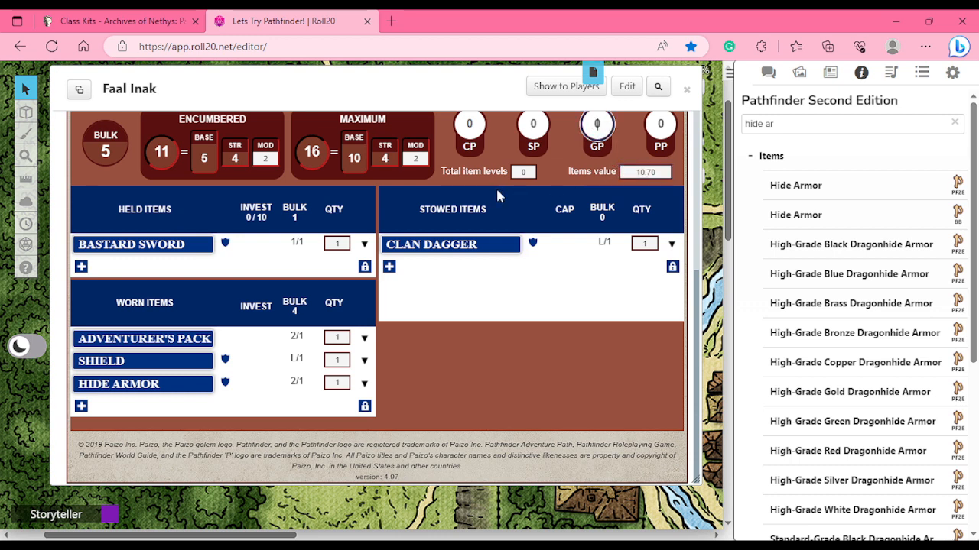
text(15)
click(560, 311)
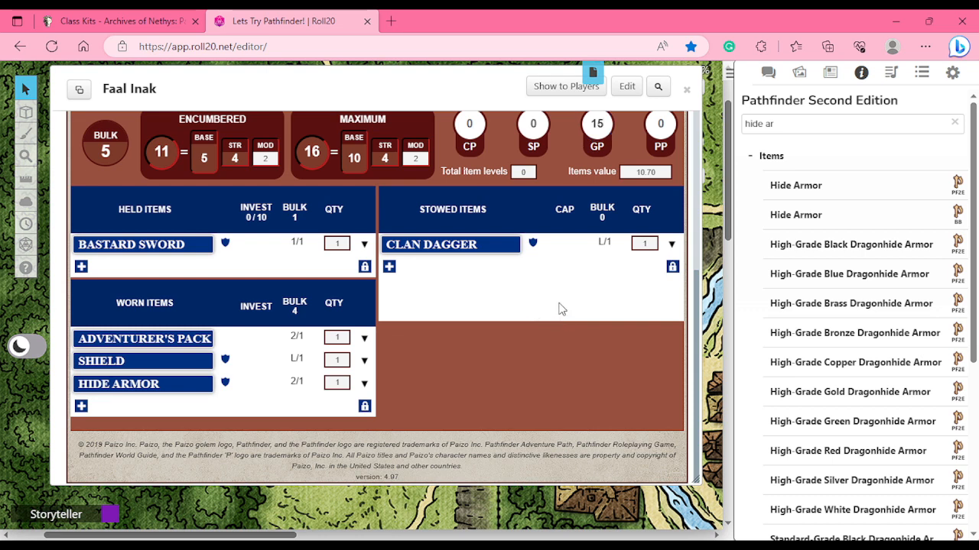
- Check the Hide Armor compendium entry and the details of the held Bastard Sword for their prices
click(809, 187)
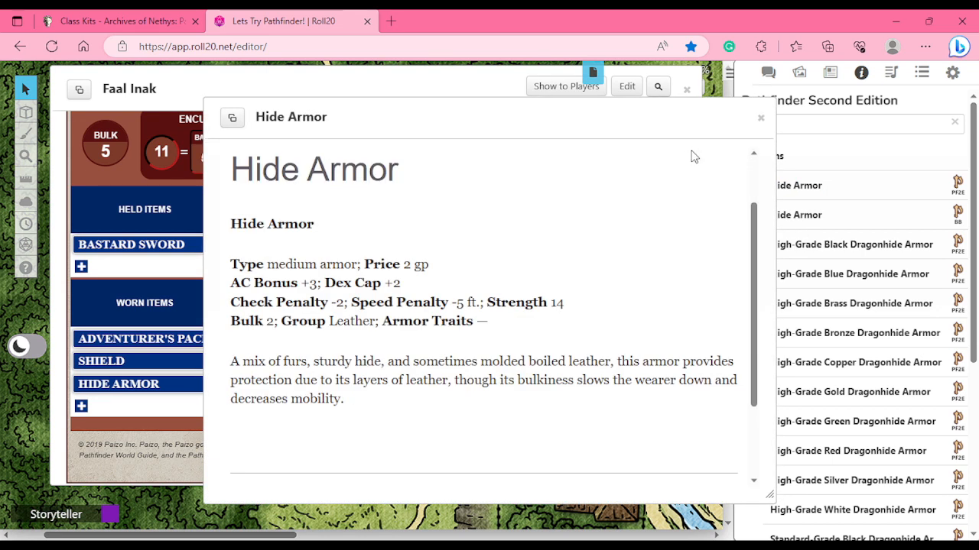
click(760, 118)
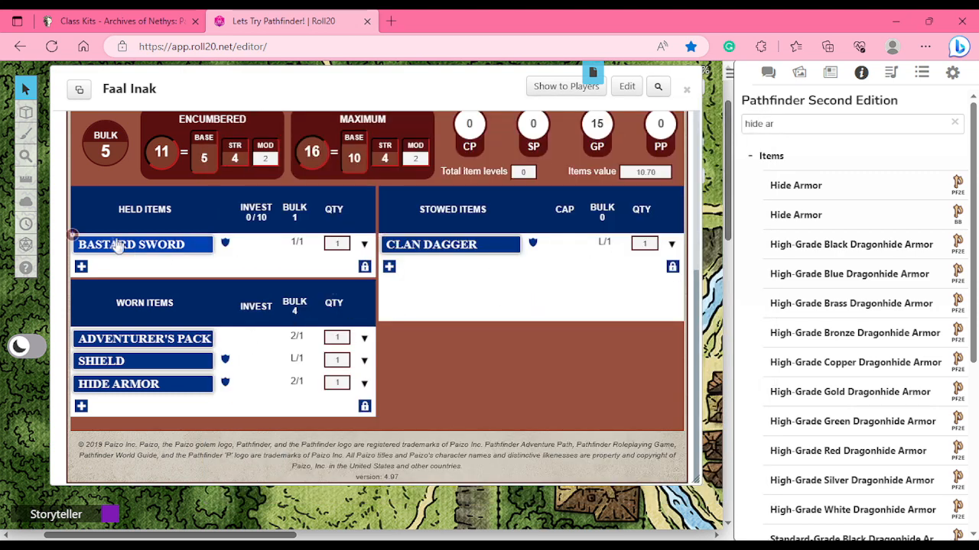
click(74, 236)
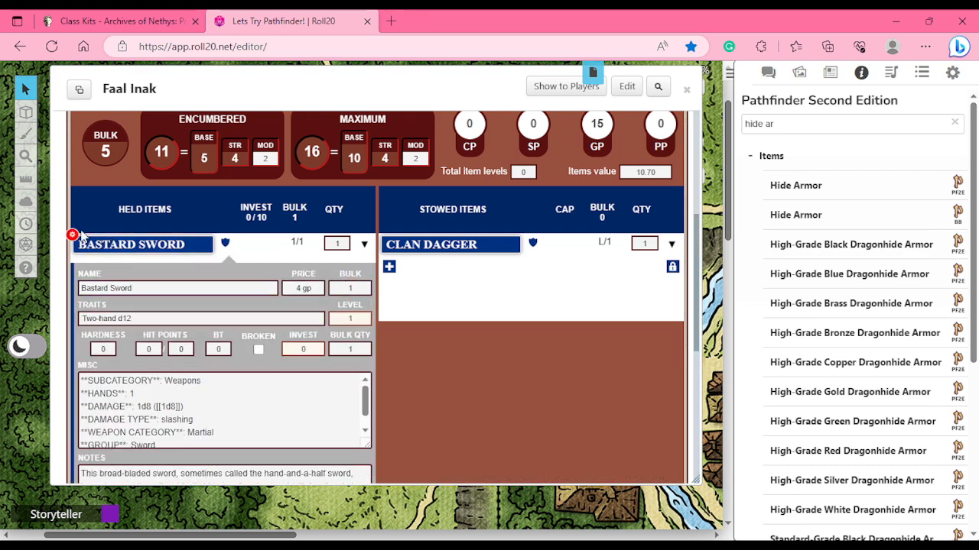
click(72, 236)
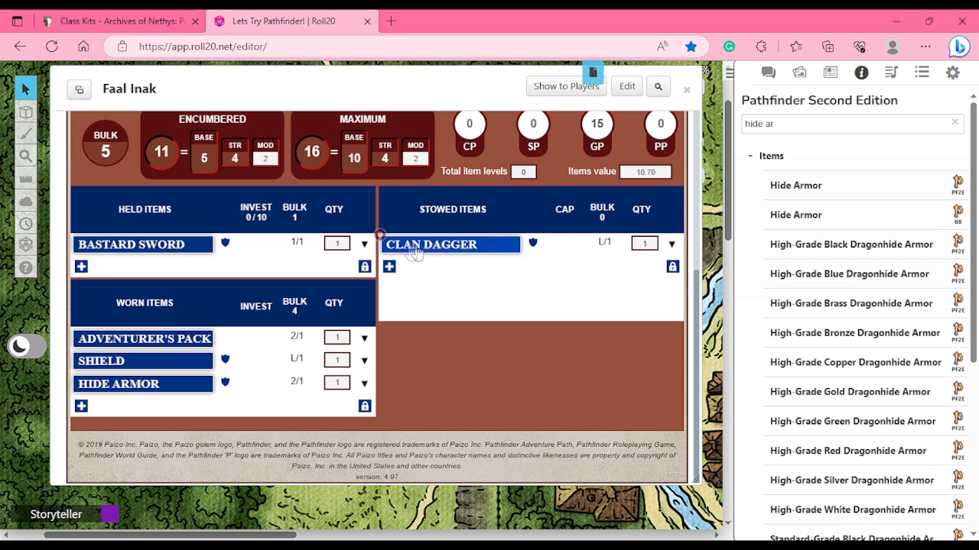
- Set the price of the stowed Clan Dagger to 0 gp and check the total items value
click(379, 236)
click(380, 236)
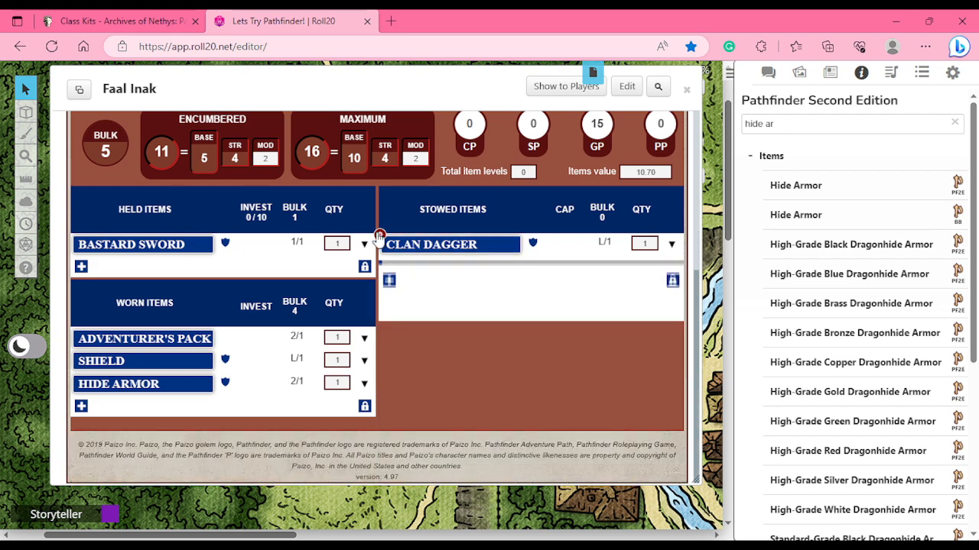
click(379, 236)
click(605, 288)
text(0 gp)
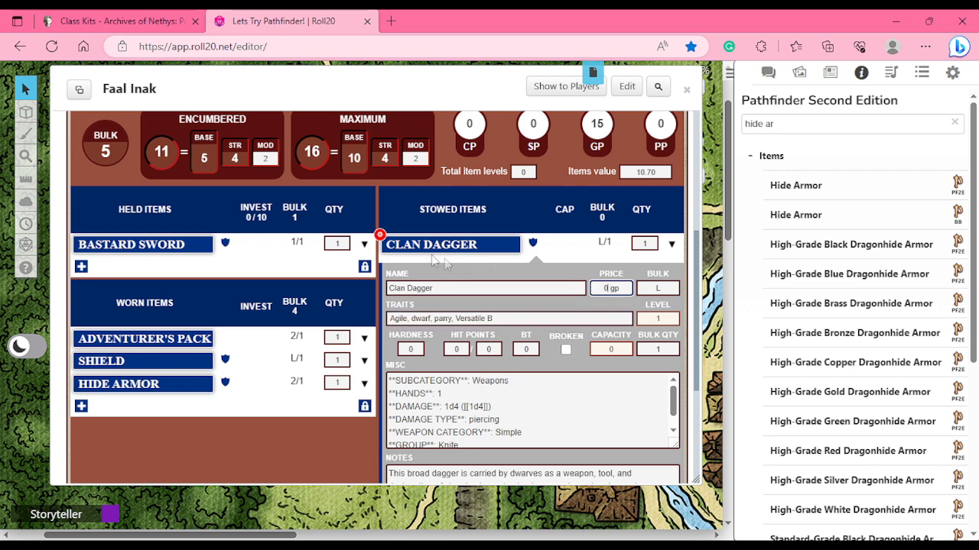
click(380, 236)
click(647, 173)
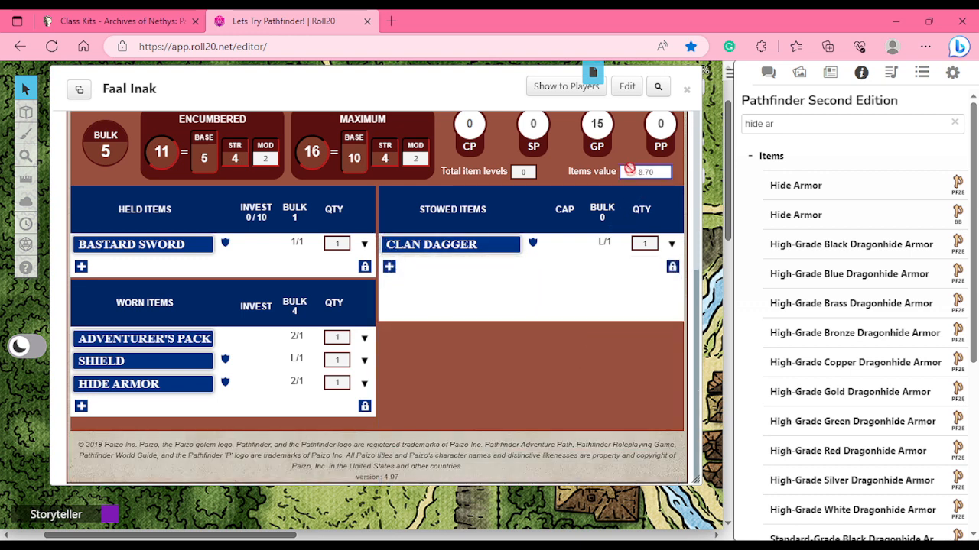
click(549, 307)
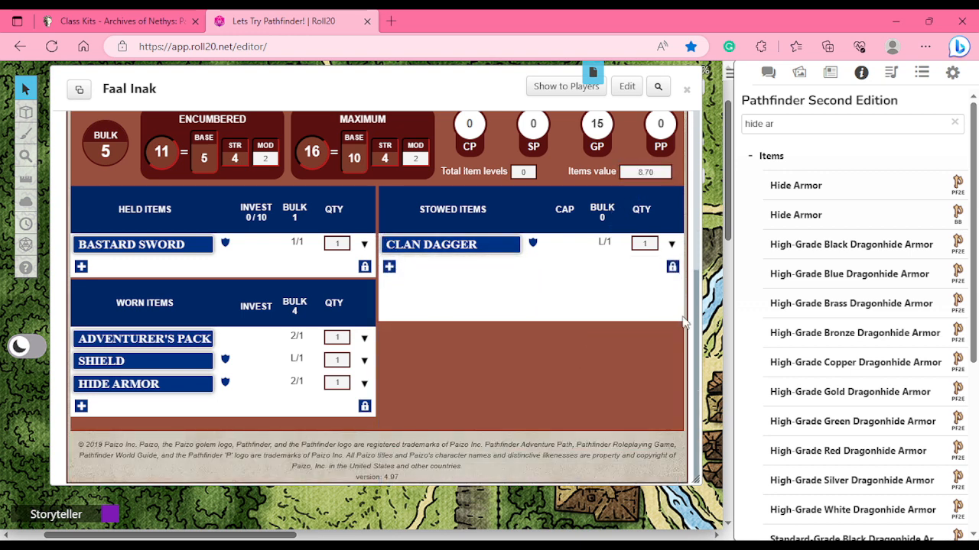
- Review the character's feats and abilities, and return to the main character page with ability scores and armor class
drag(696, 328, 696, 195)
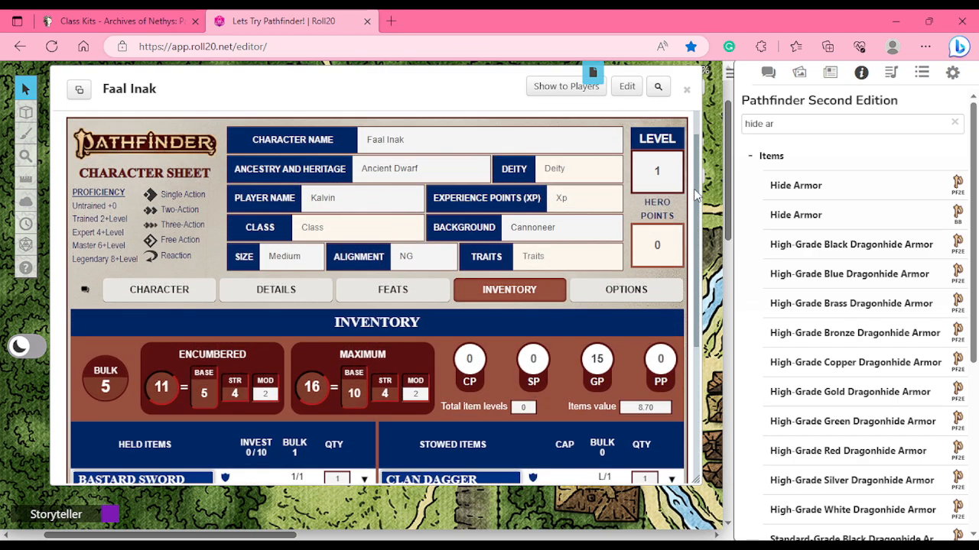
click(396, 295)
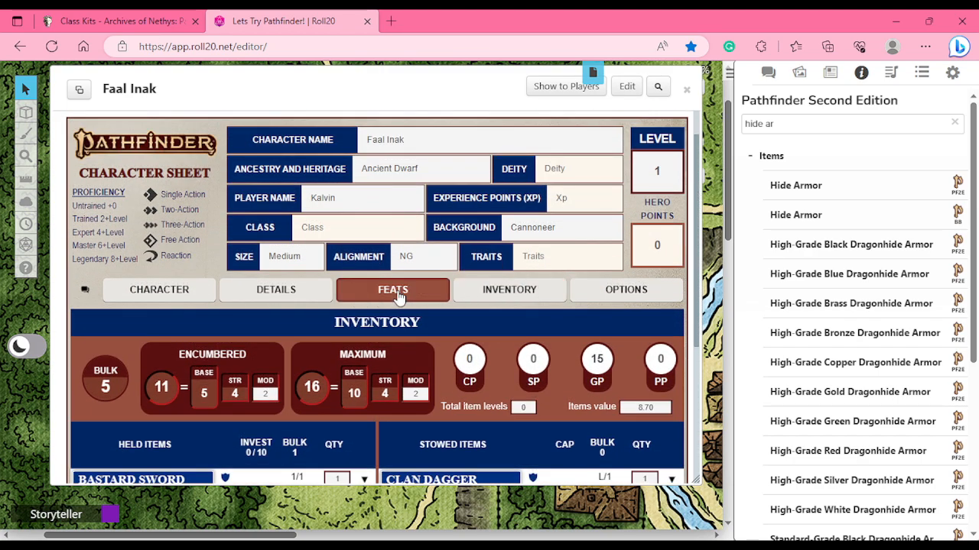
scroll(308, 297, down, 1)
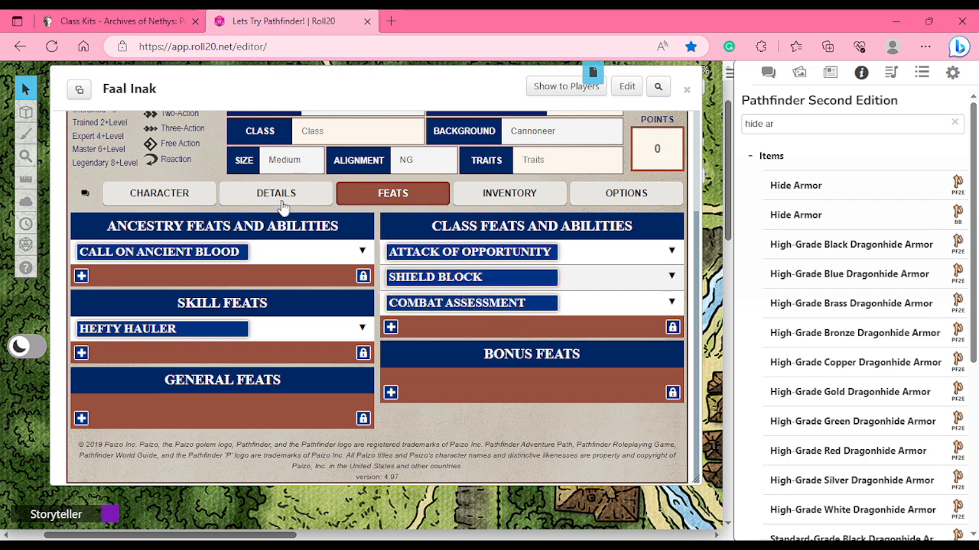
click(187, 197)
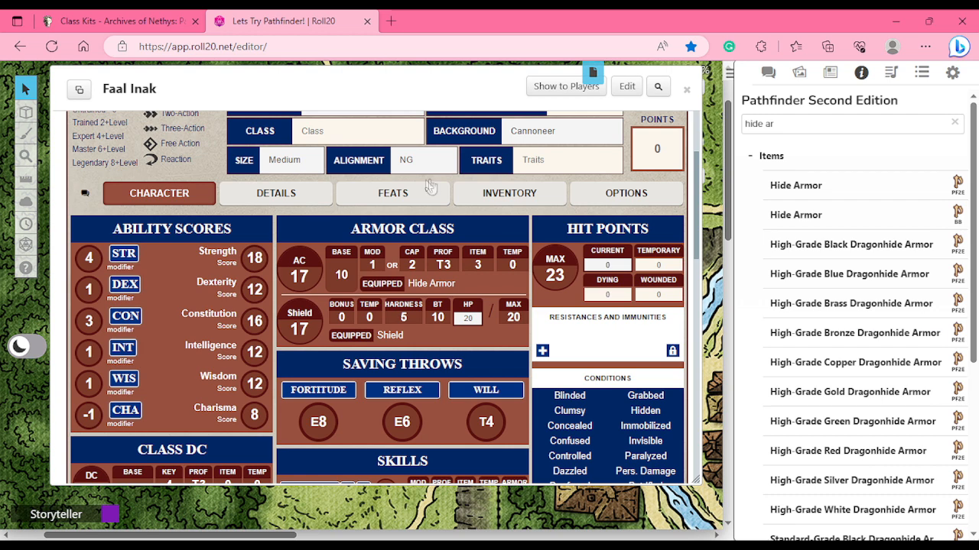
- Switch to Archives of Nethys, browse its Game Mastery Creatures list, and return to the Roll20 character sheet
click(114, 21)
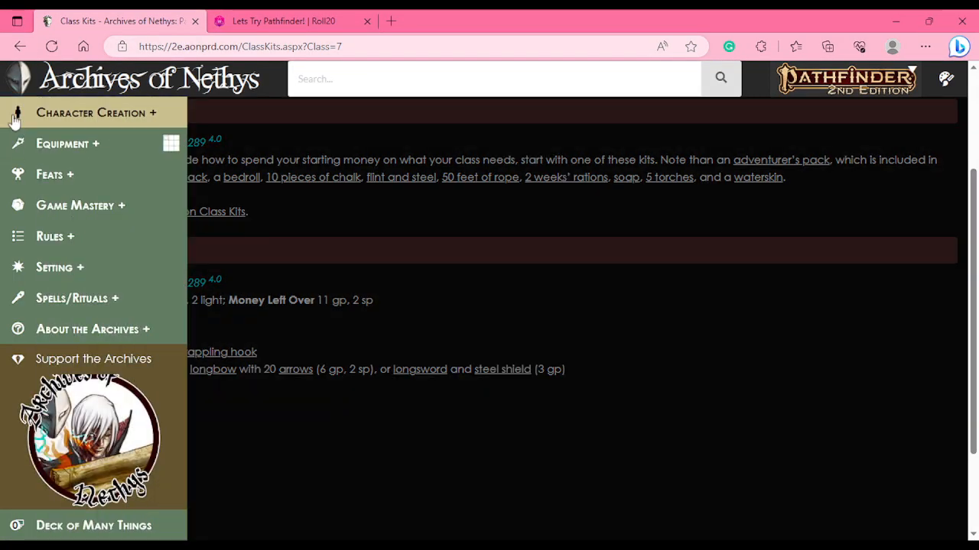
click(18, 114)
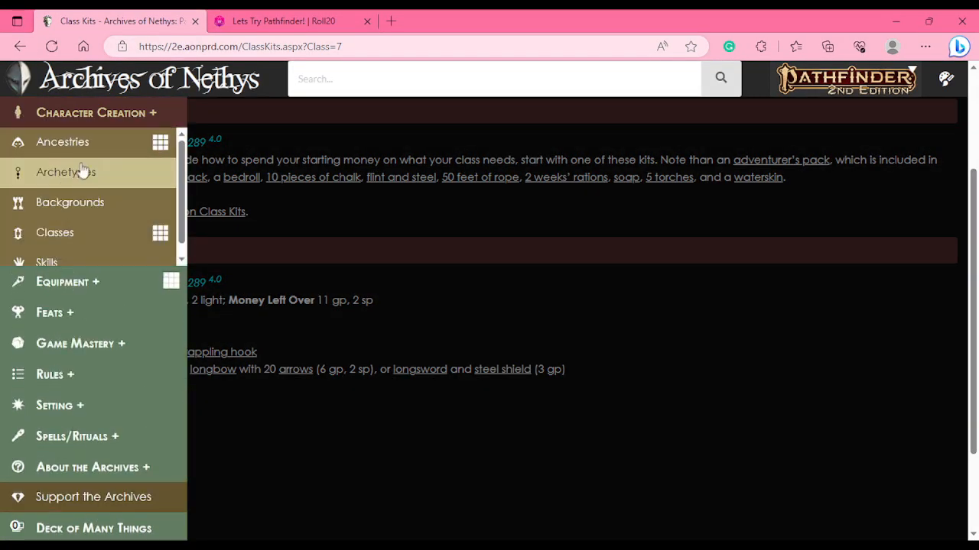
click(65, 297)
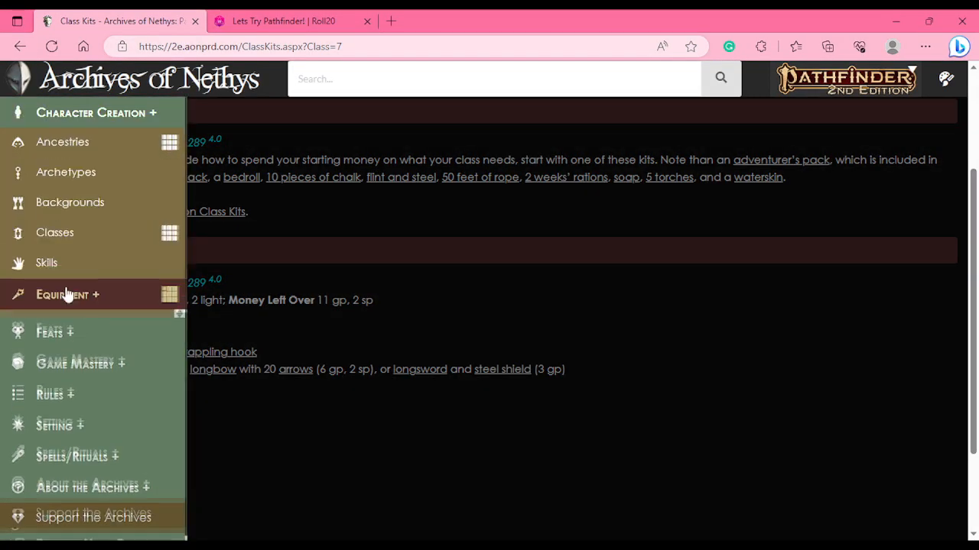
click(65, 327)
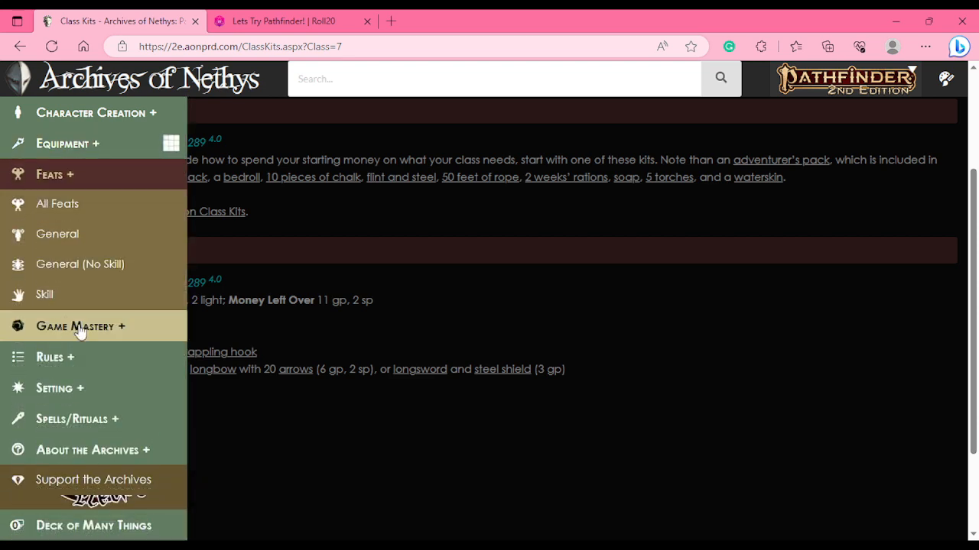
click(73, 329)
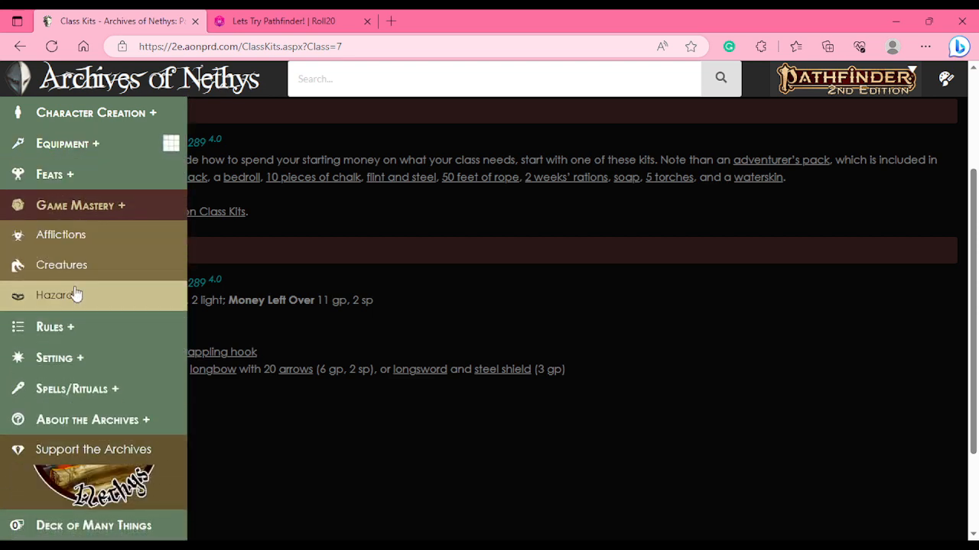
click(62, 281)
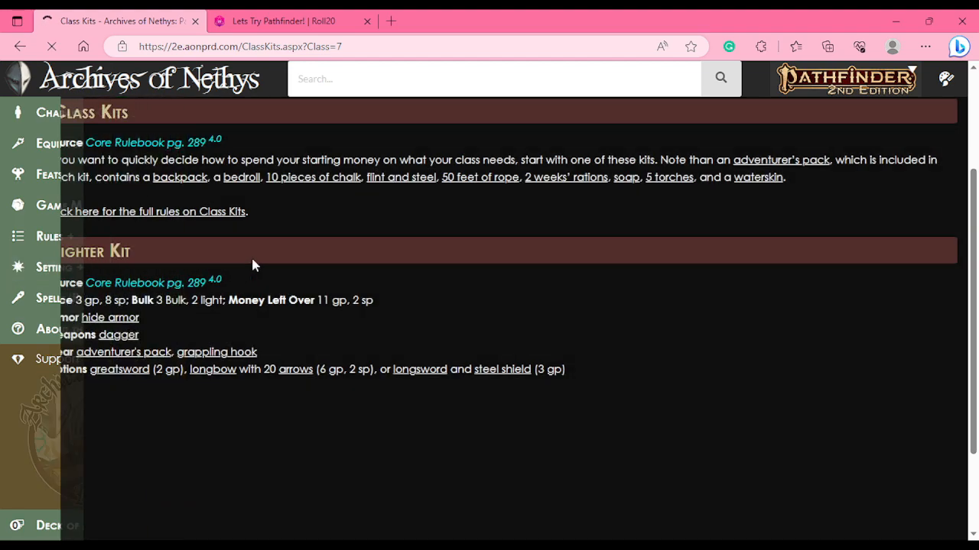
scroll(306, 247, down, 4)
scroll(305, 247, up, 4)
scroll(317, 302, down, 5)
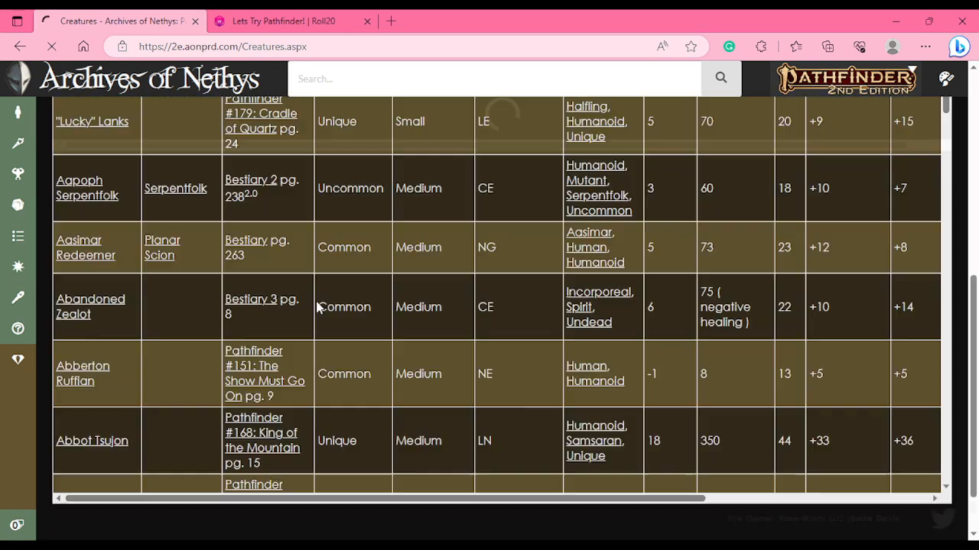
scroll(304, 149, up, 5)
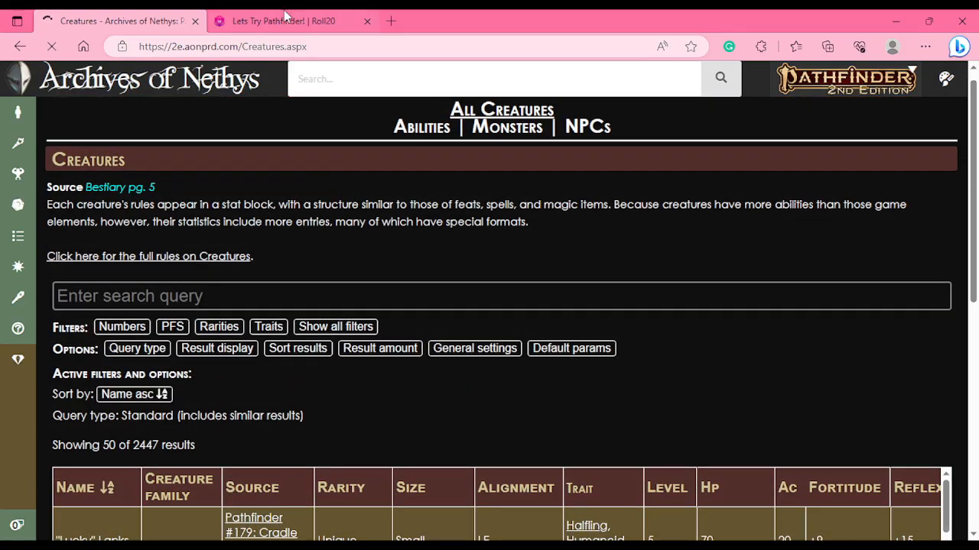
click(289, 21)
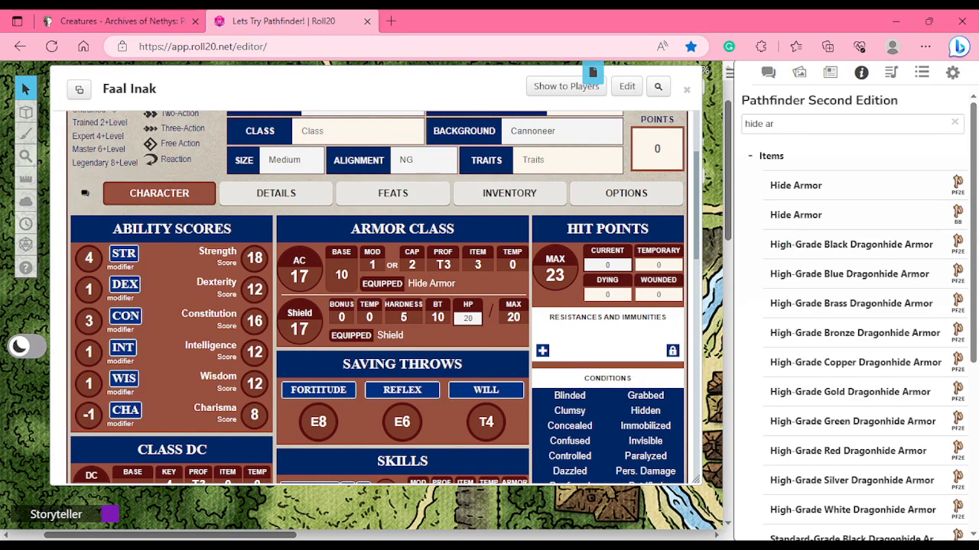